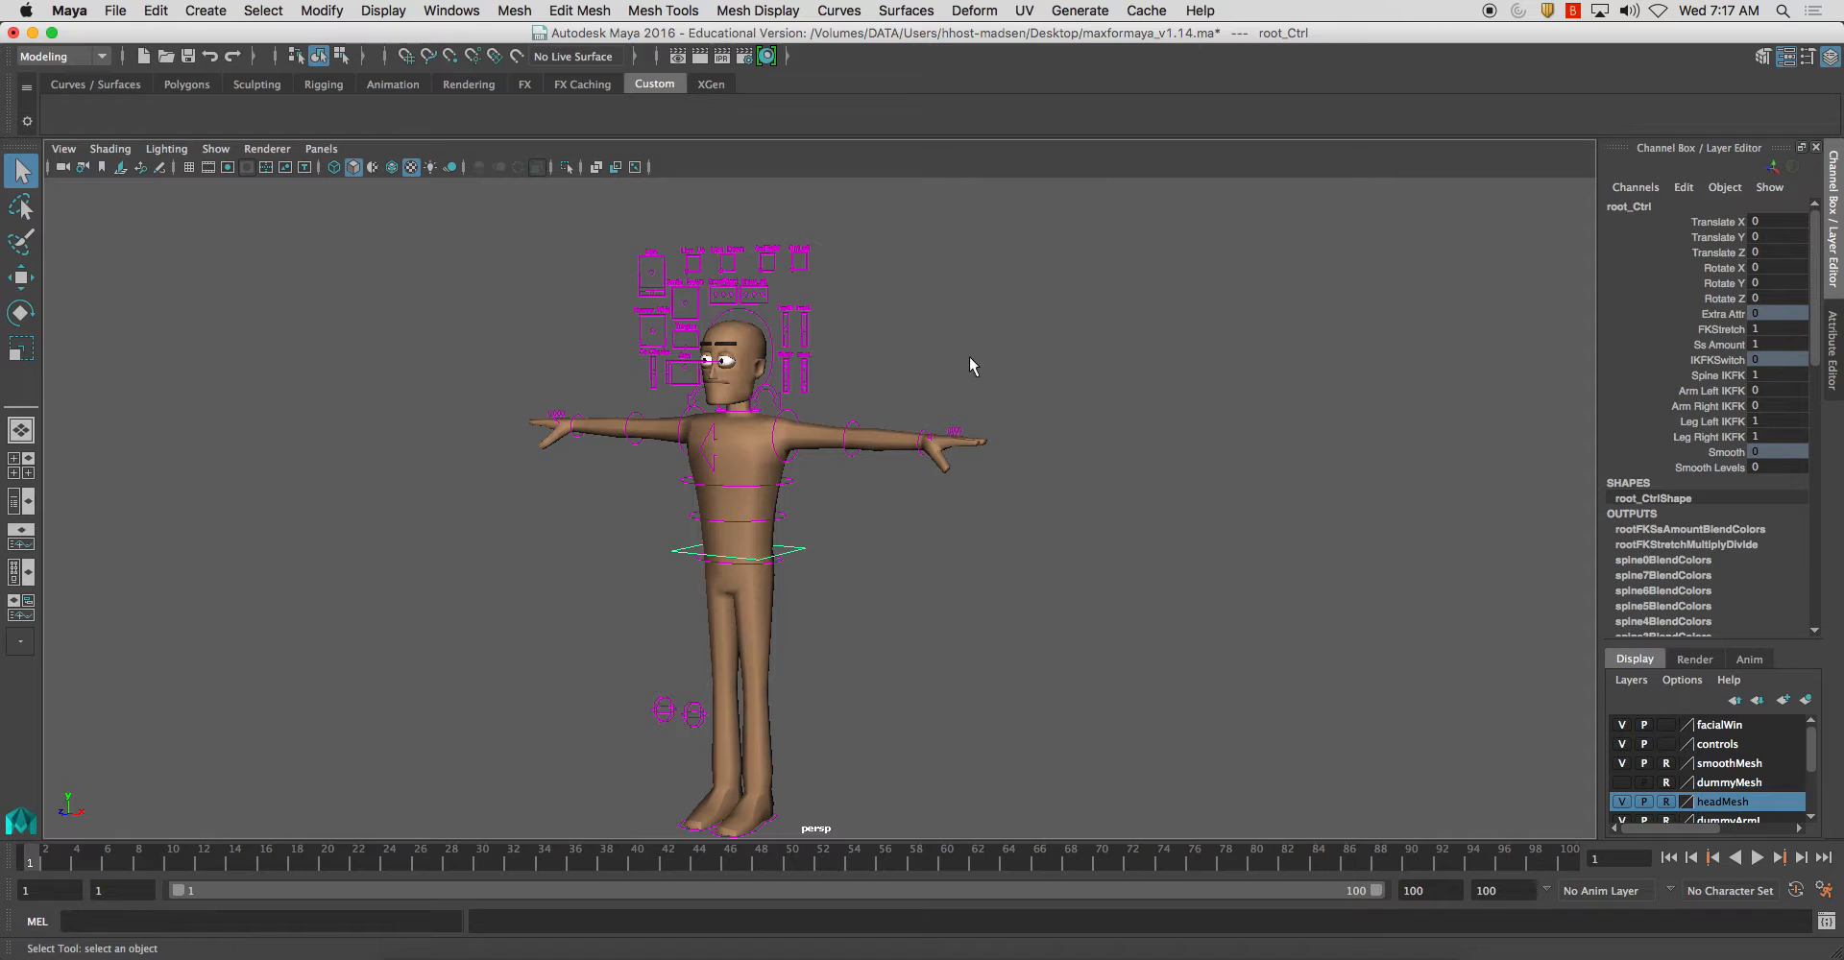
left_click_drag(744, 451, 845, 430)
key("ctrl+z")
middle_click_drag(845, 430, 732, 428, "alt")
right_click_drag(733, 429, 812, 456, "alt")
left_click_drag(812, 456, 888, 488, "alt")
middle_click_drag(887, 488, 980, 538, "alt")
right_click_drag(980, 538, 895, 517, "alt")
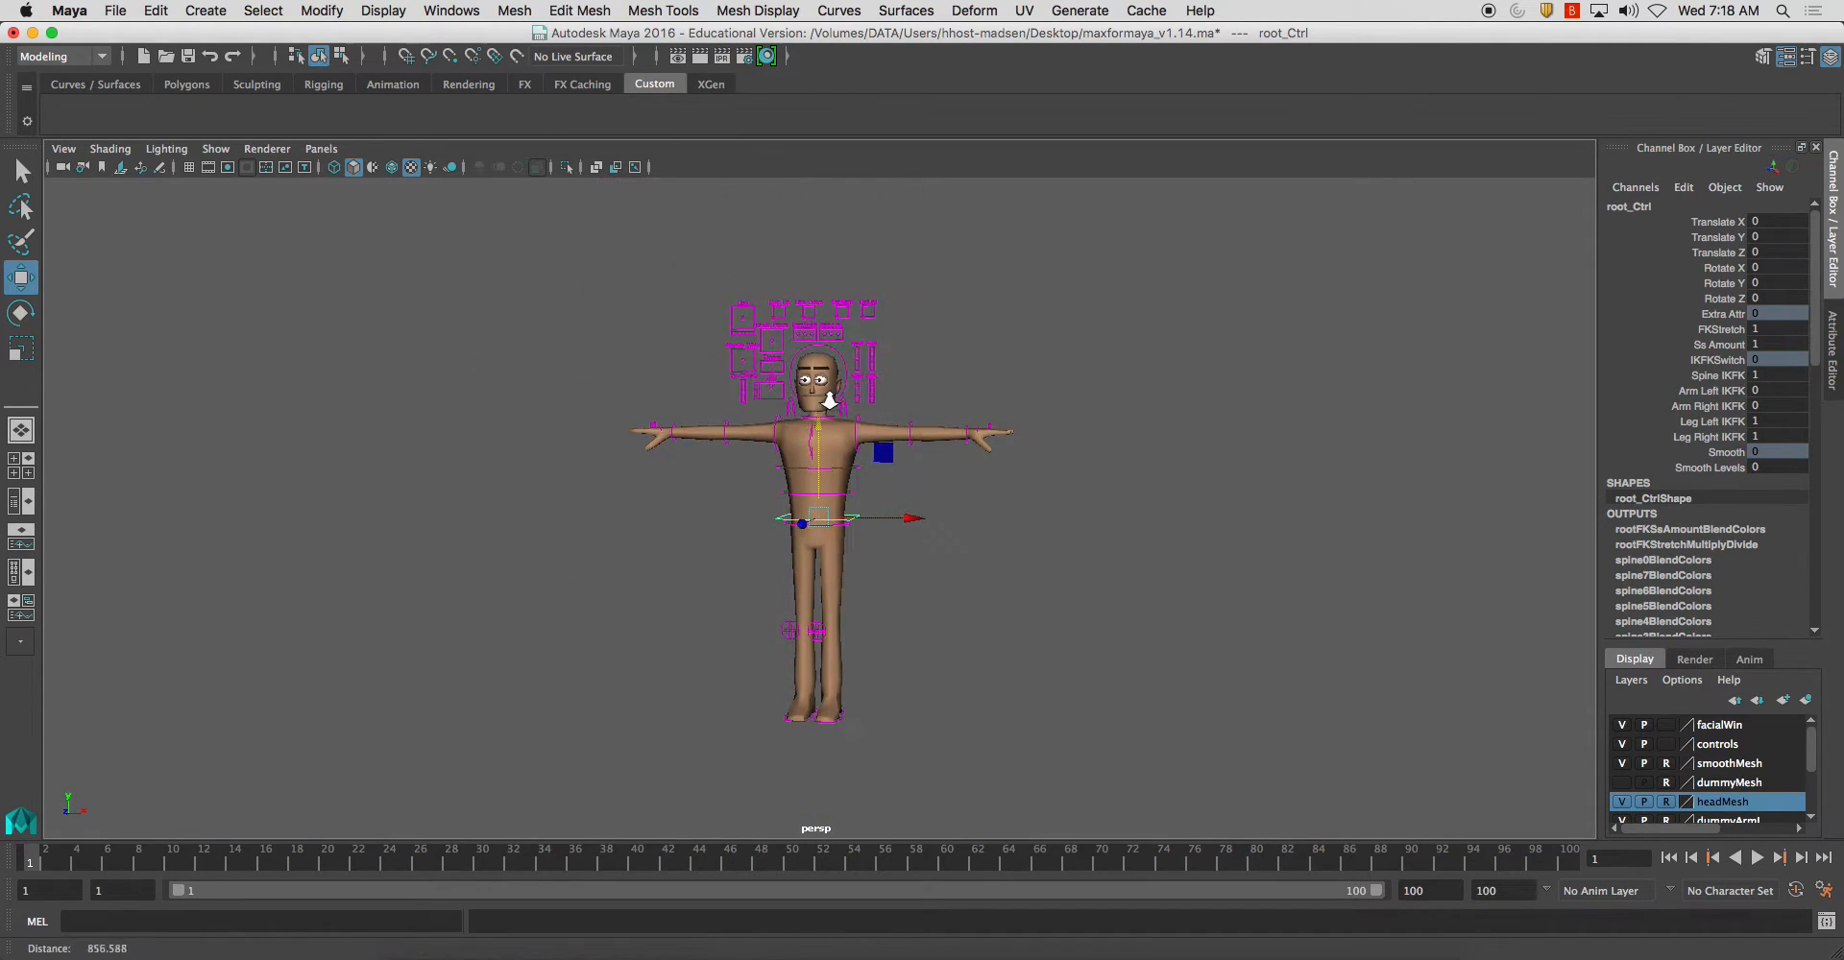
left_click_drag(895, 516, 806, 509, "alt")
left_click(493, 346)
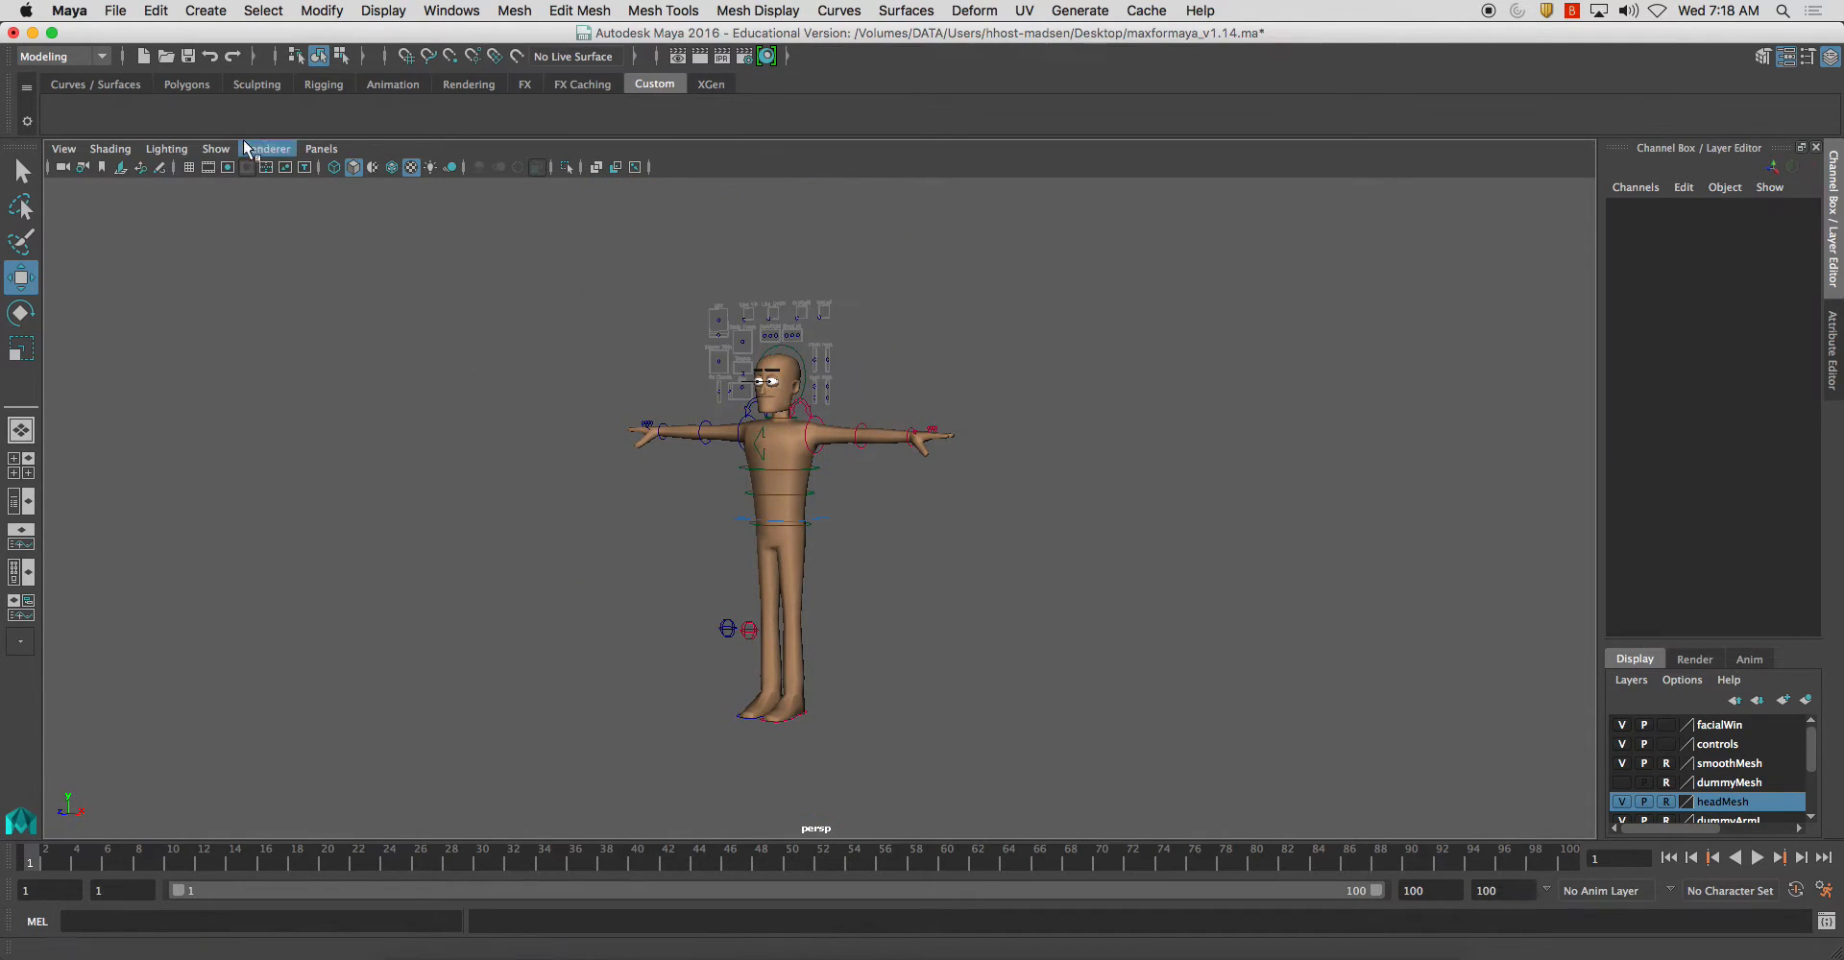
Step: Select all of the character's rig controls and save them as a quick select set named SelectAll on the shelf
middle_click_drag(696, 335, 713, 317, "alt")
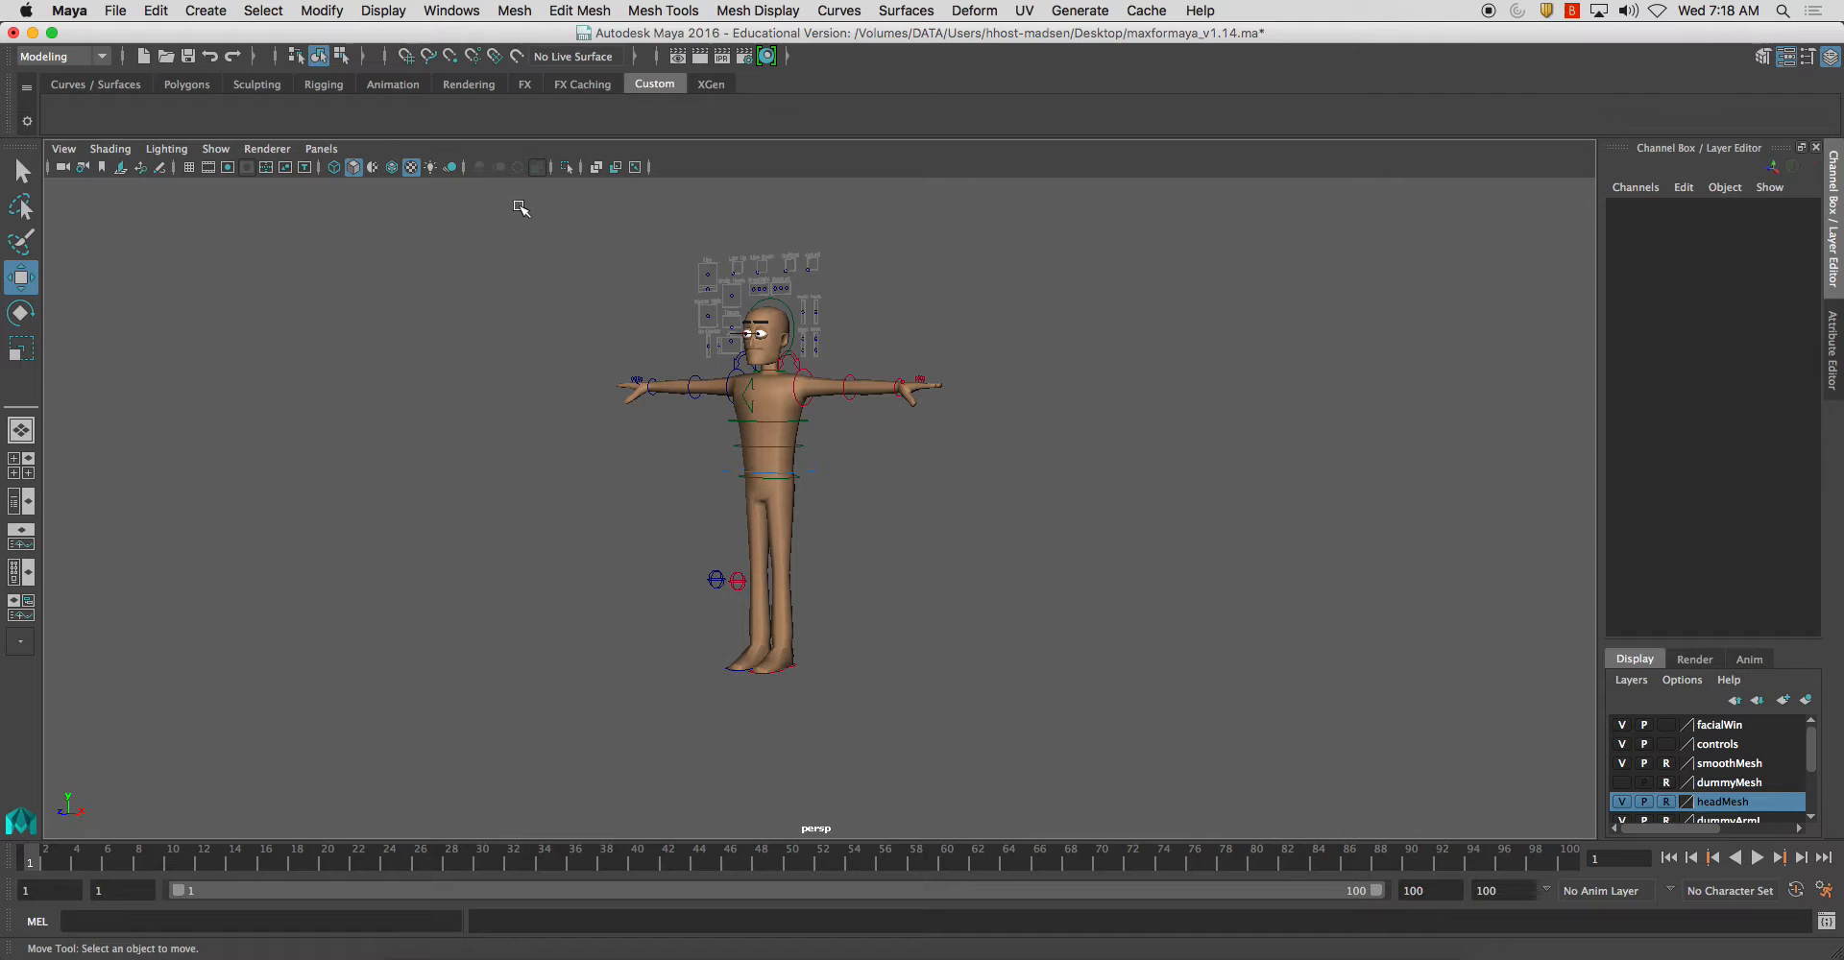
left_click_drag(523, 215, 1068, 751)
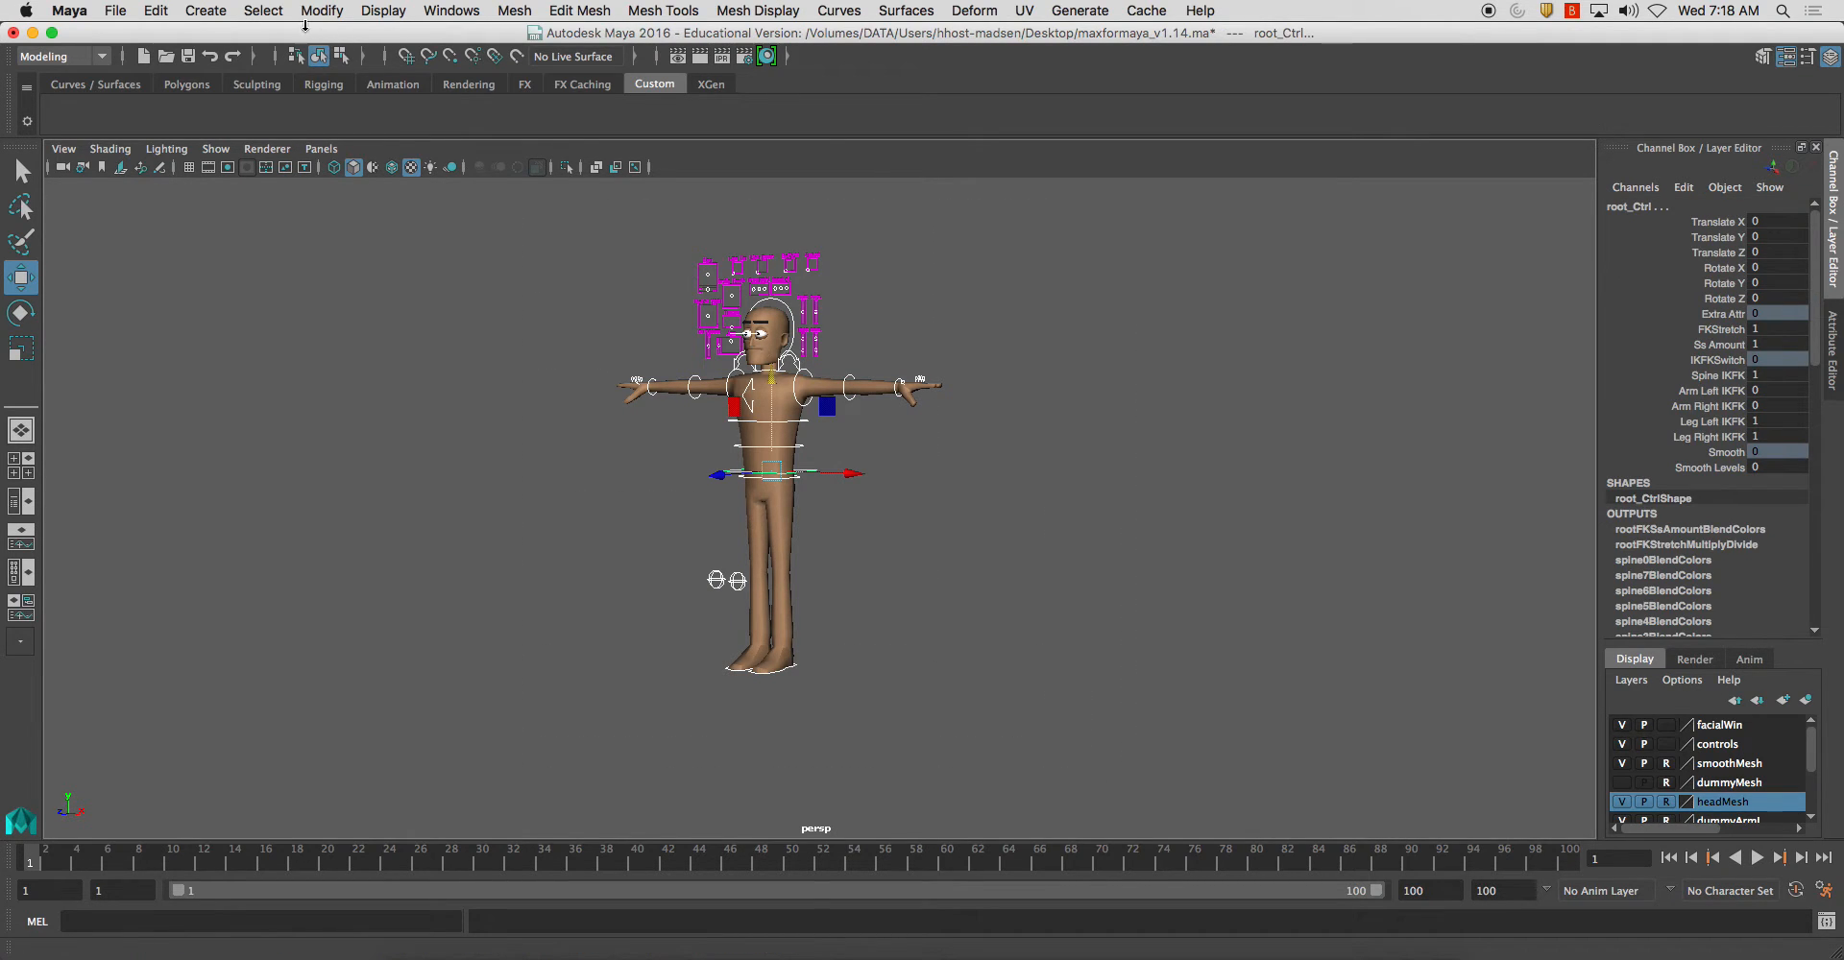
left_click(223, 11)
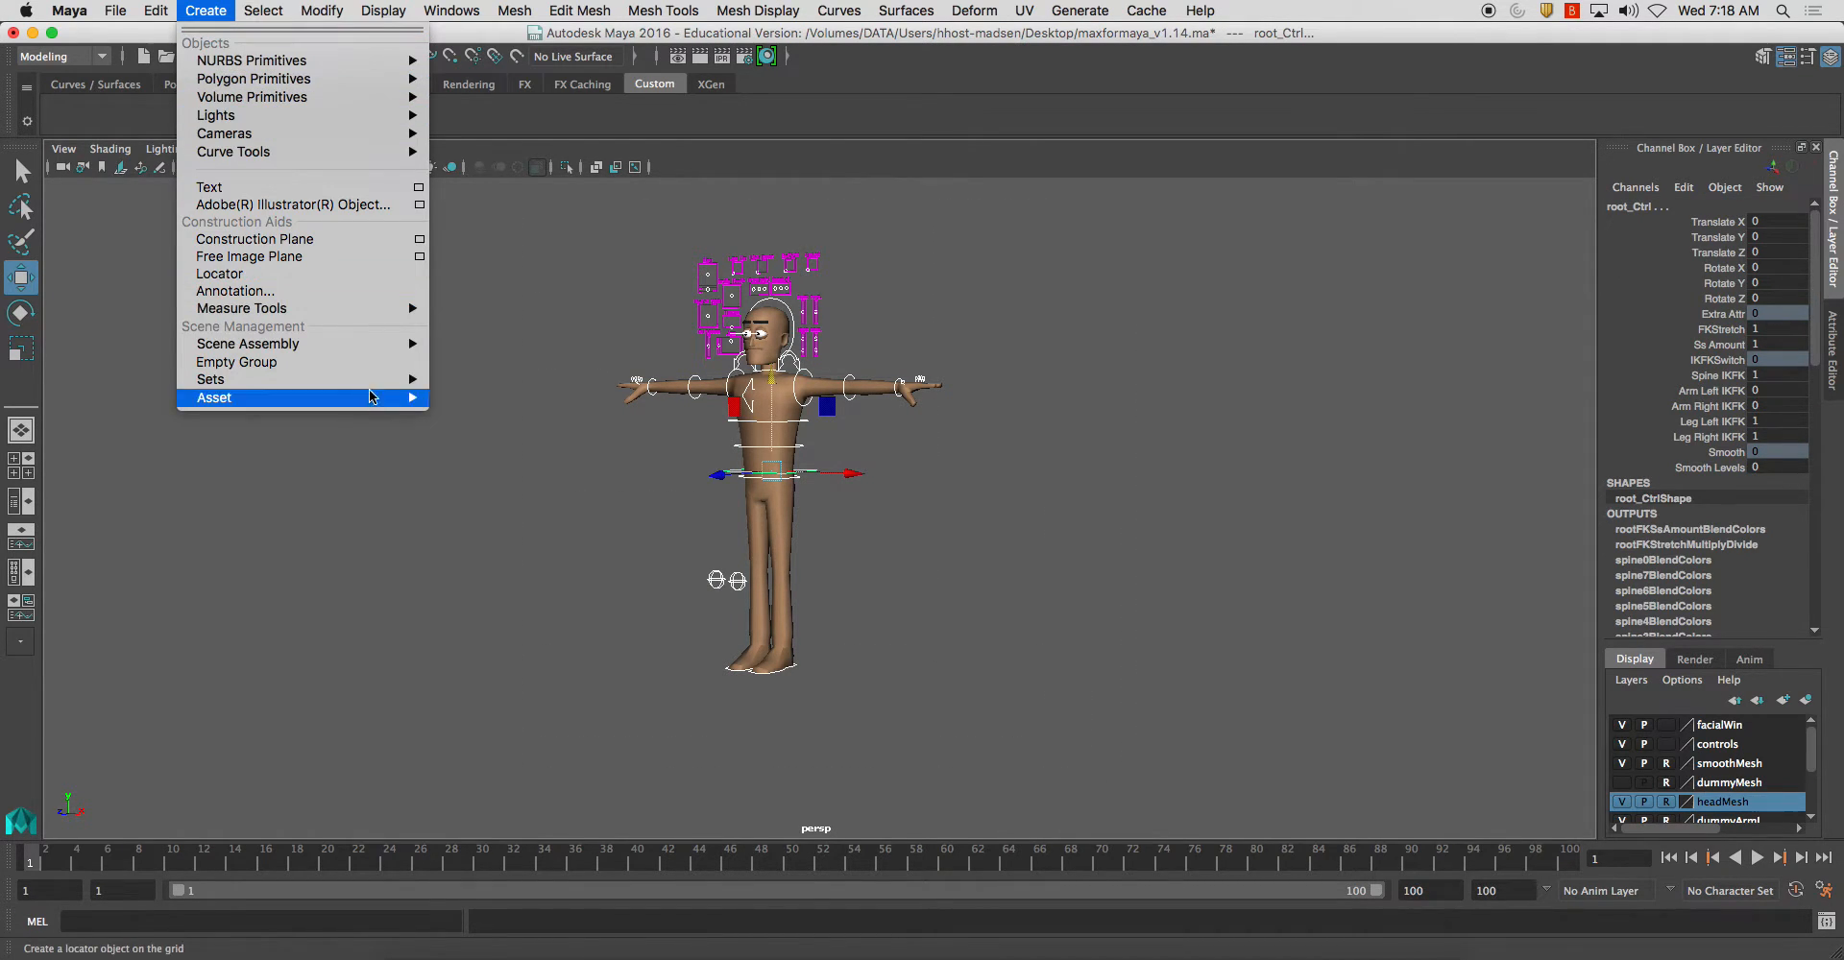
mouse_move(365, 380)
left_click(514, 424)
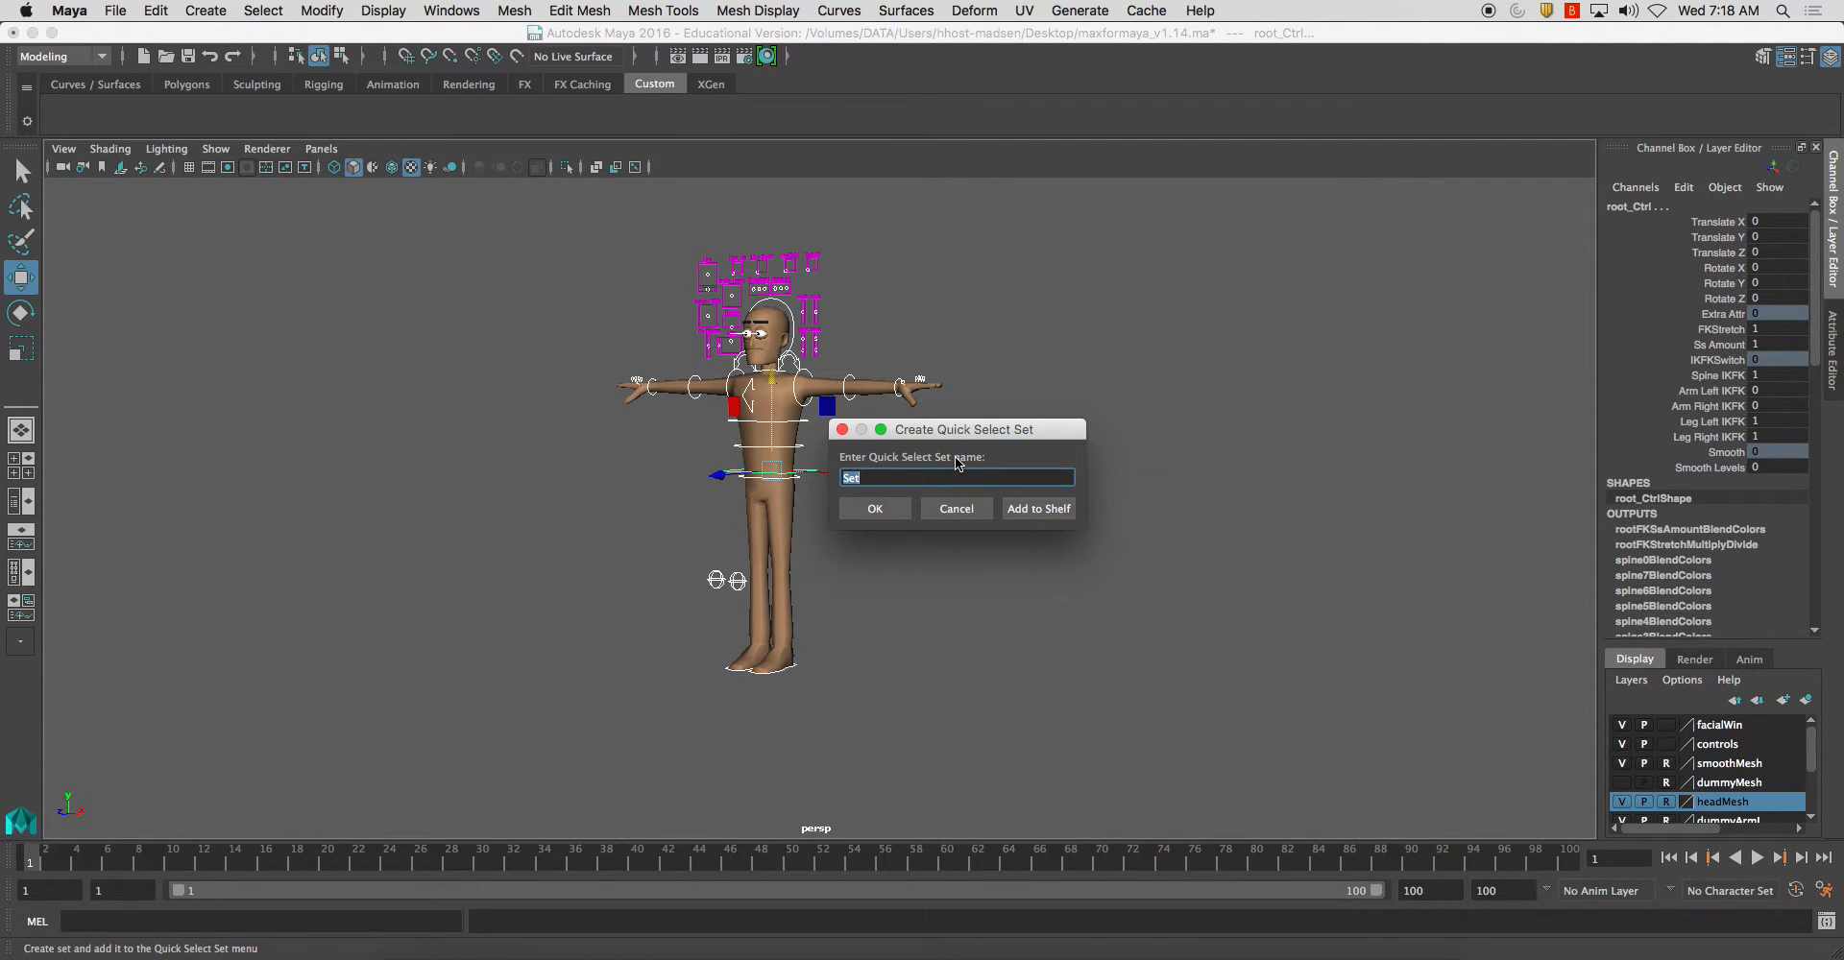
type("Select ")
type("ll")
left_click(1038, 509)
Step: Test the saved SelectAll set by clearing the selection, recalling every rig control with it, and deselecting again
left_click(371, 350)
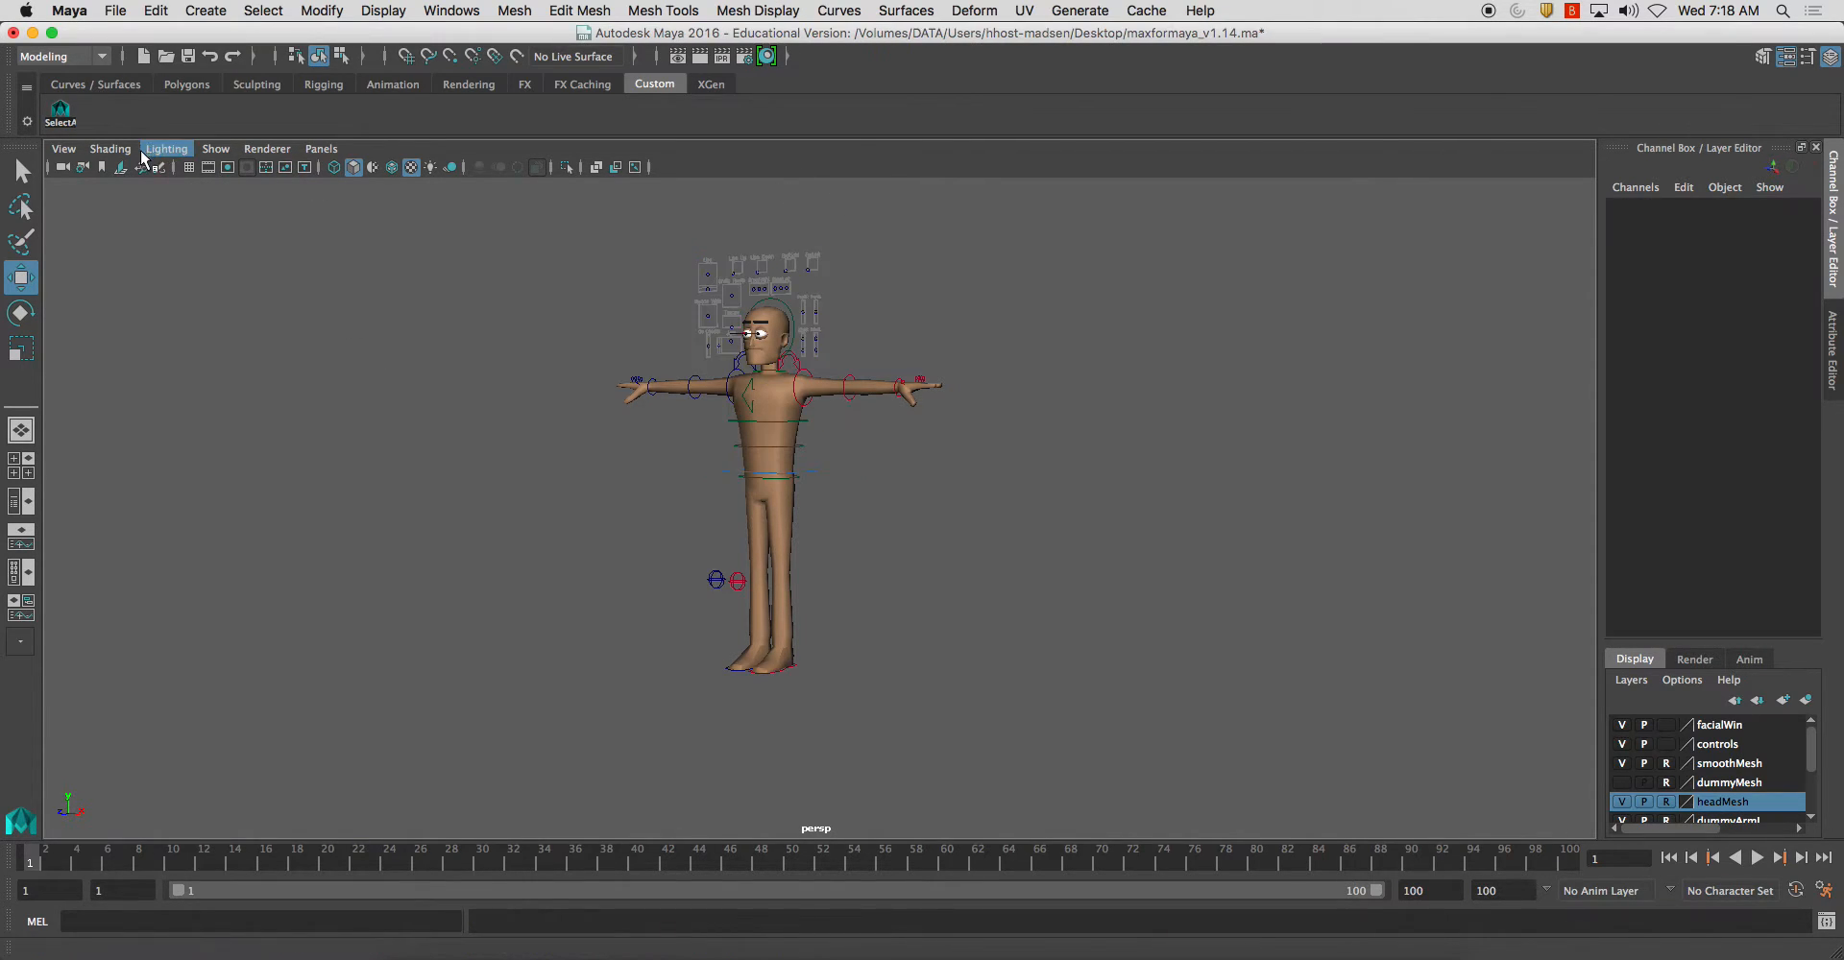
left_click(62, 108)
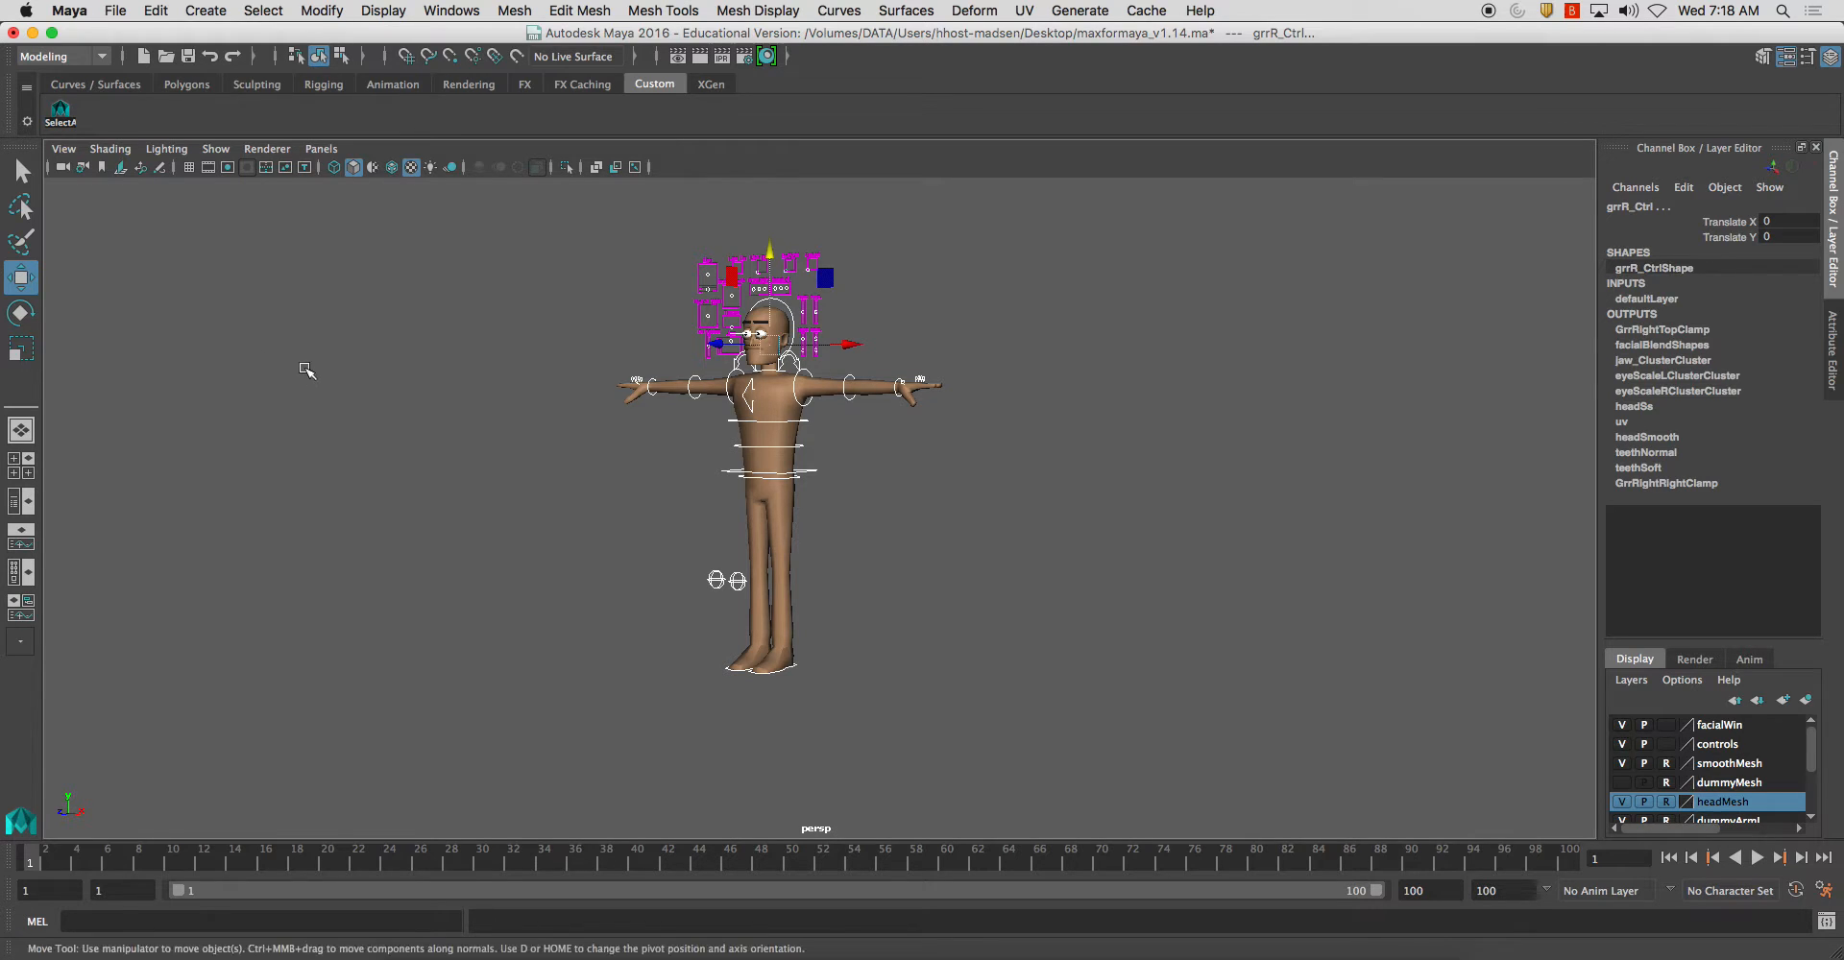
left_click(383, 447)
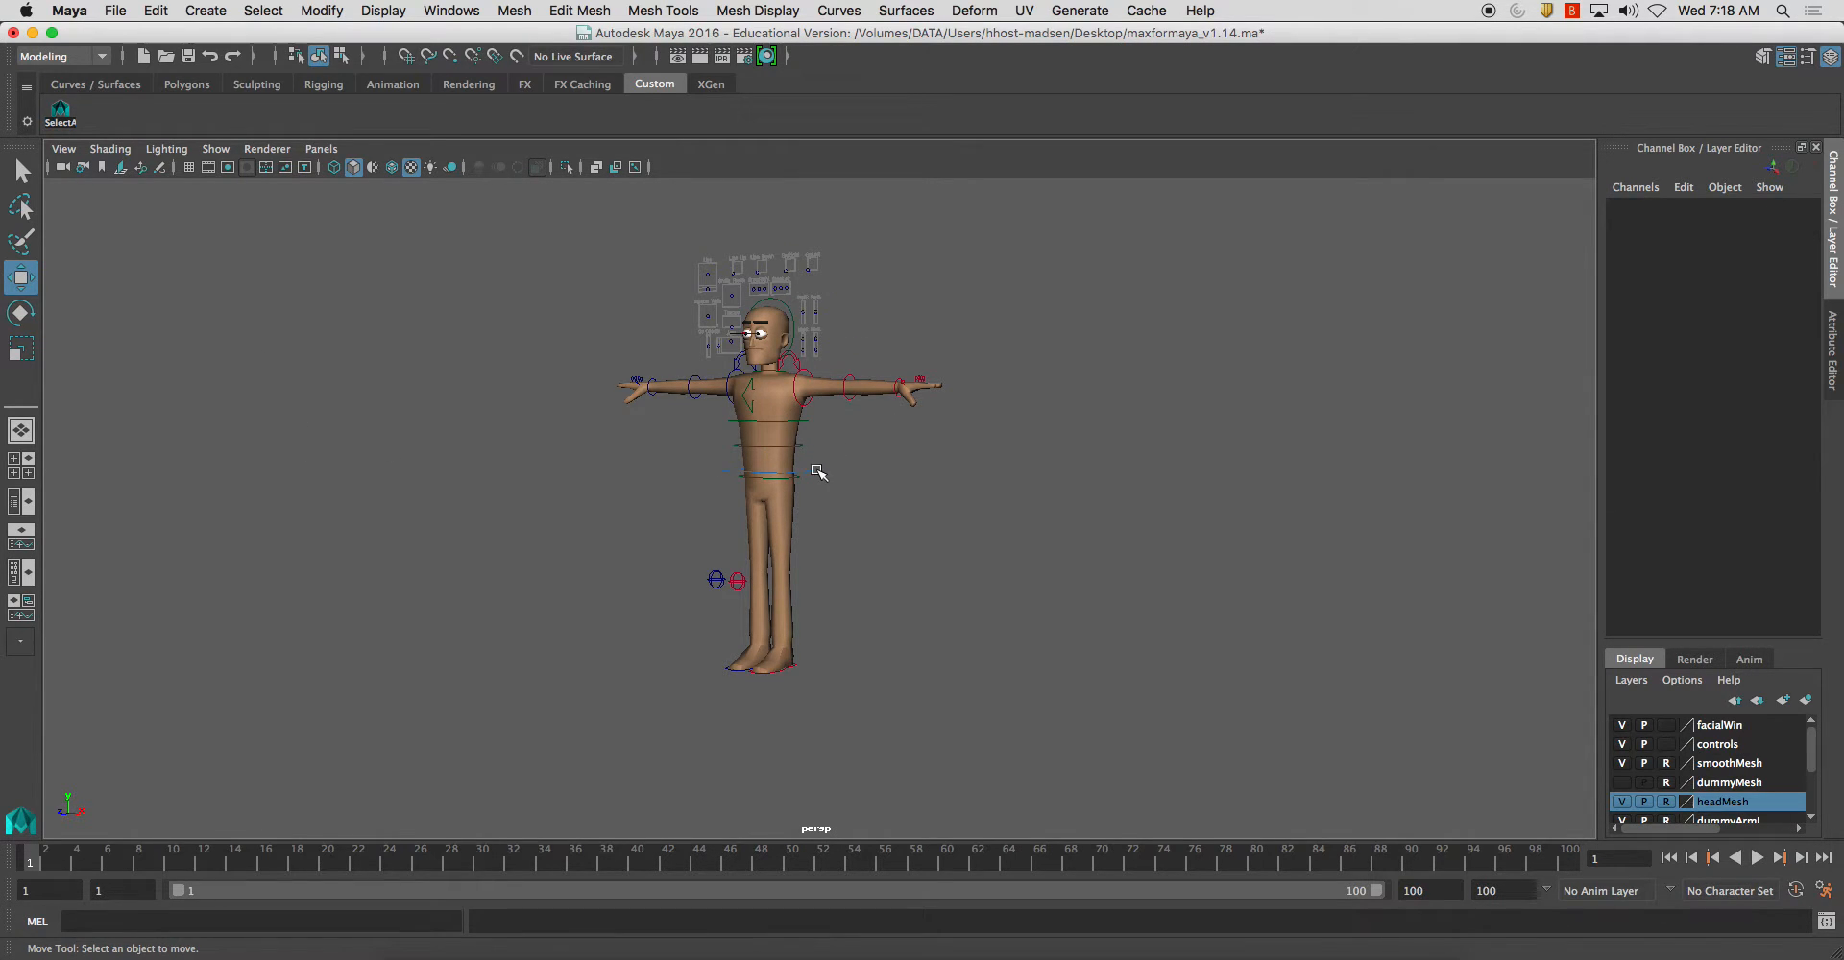
Step: Try moving the chest's IK spine control freely to see how it deforms the torso
left_click(818, 472)
key("f")
right_click_drag(934, 421, 1042, 466, "alt")
left_click_drag(1042, 466, 938, 477, "alt")
middle_click_drag(939, 477, 871, 409, "alt")
right_click_drag(870, 409, 1126, 486, "alt")
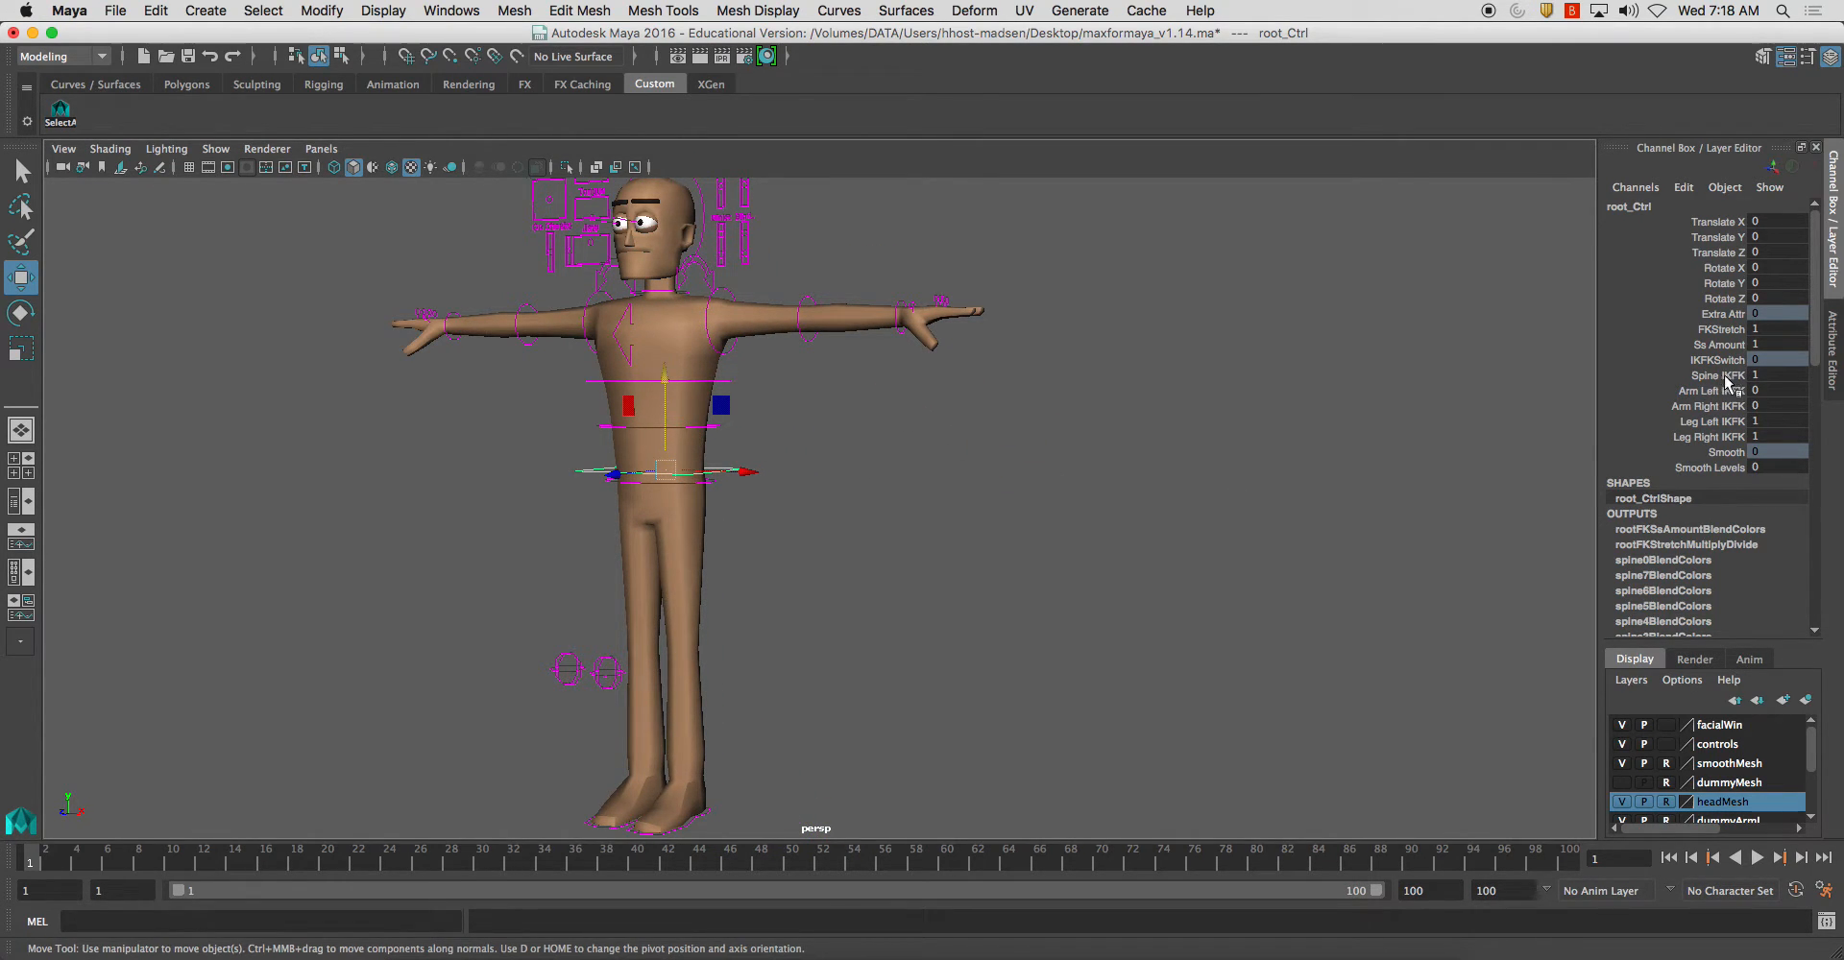
left_click(968, 403)
left_click(720, 383)
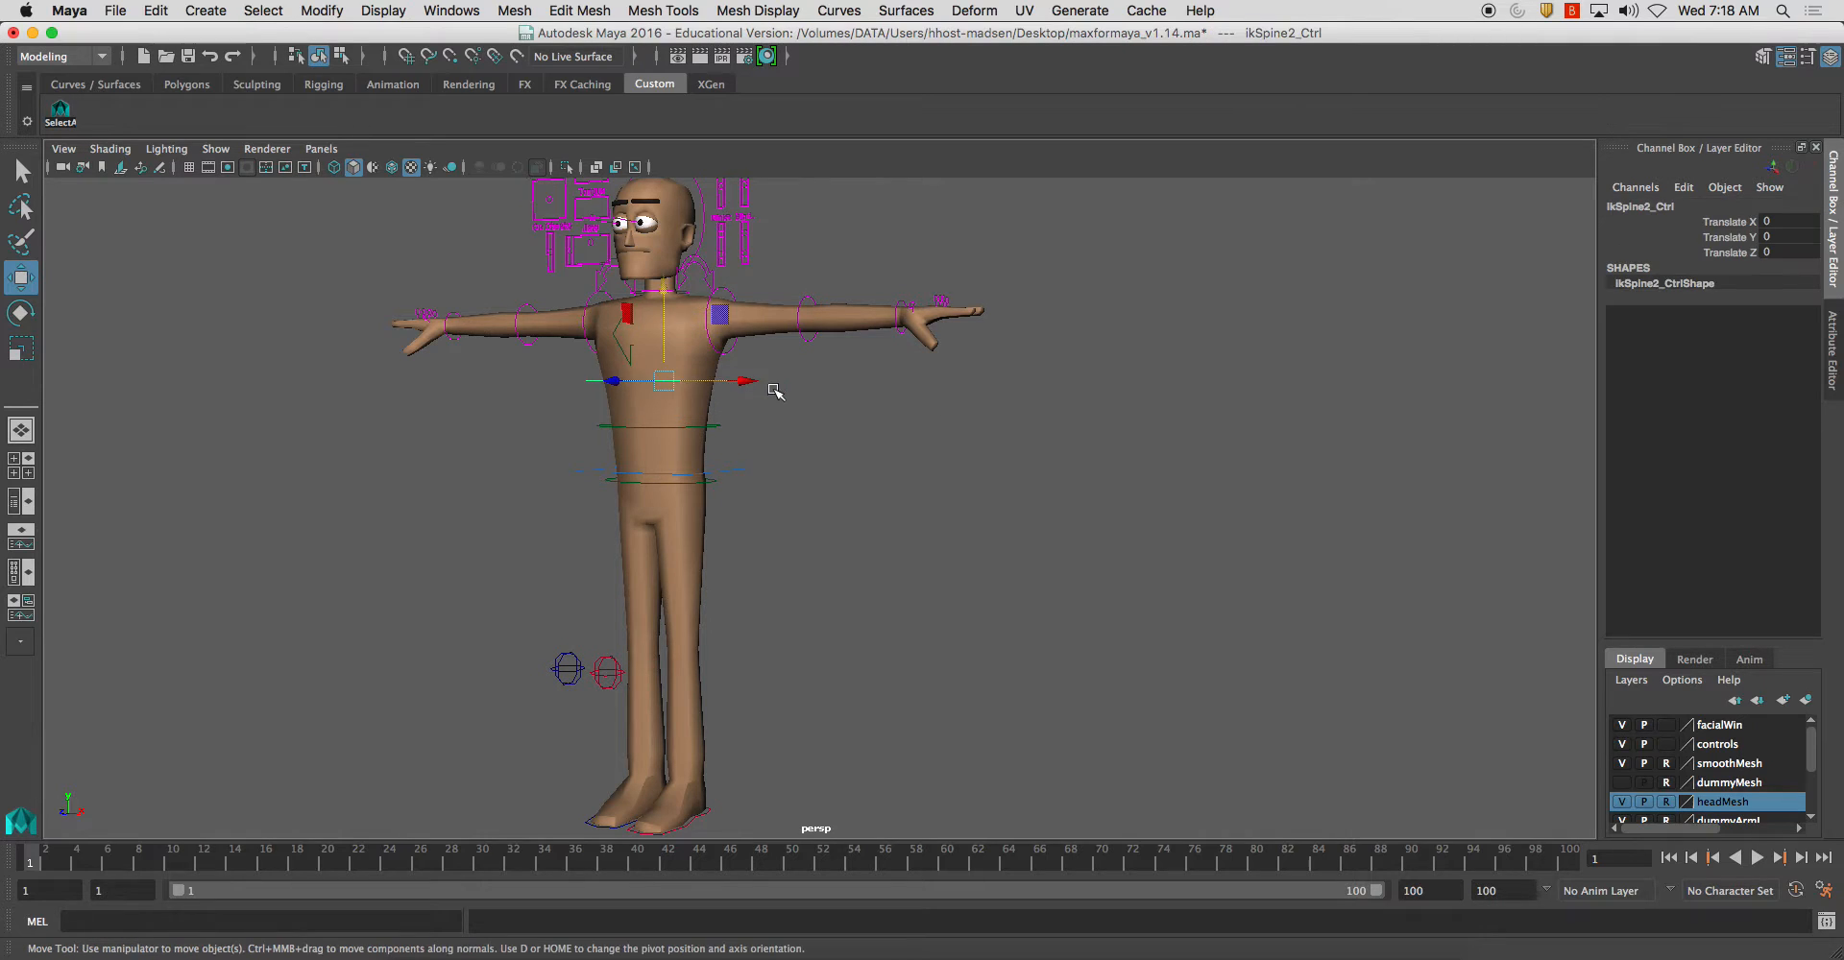
key("e")
key("w")
mouse_move(668, 383)
left_mouse_down()
mouse_move(614, 370)
mouse_move(656, 383)
left_mouse_up()
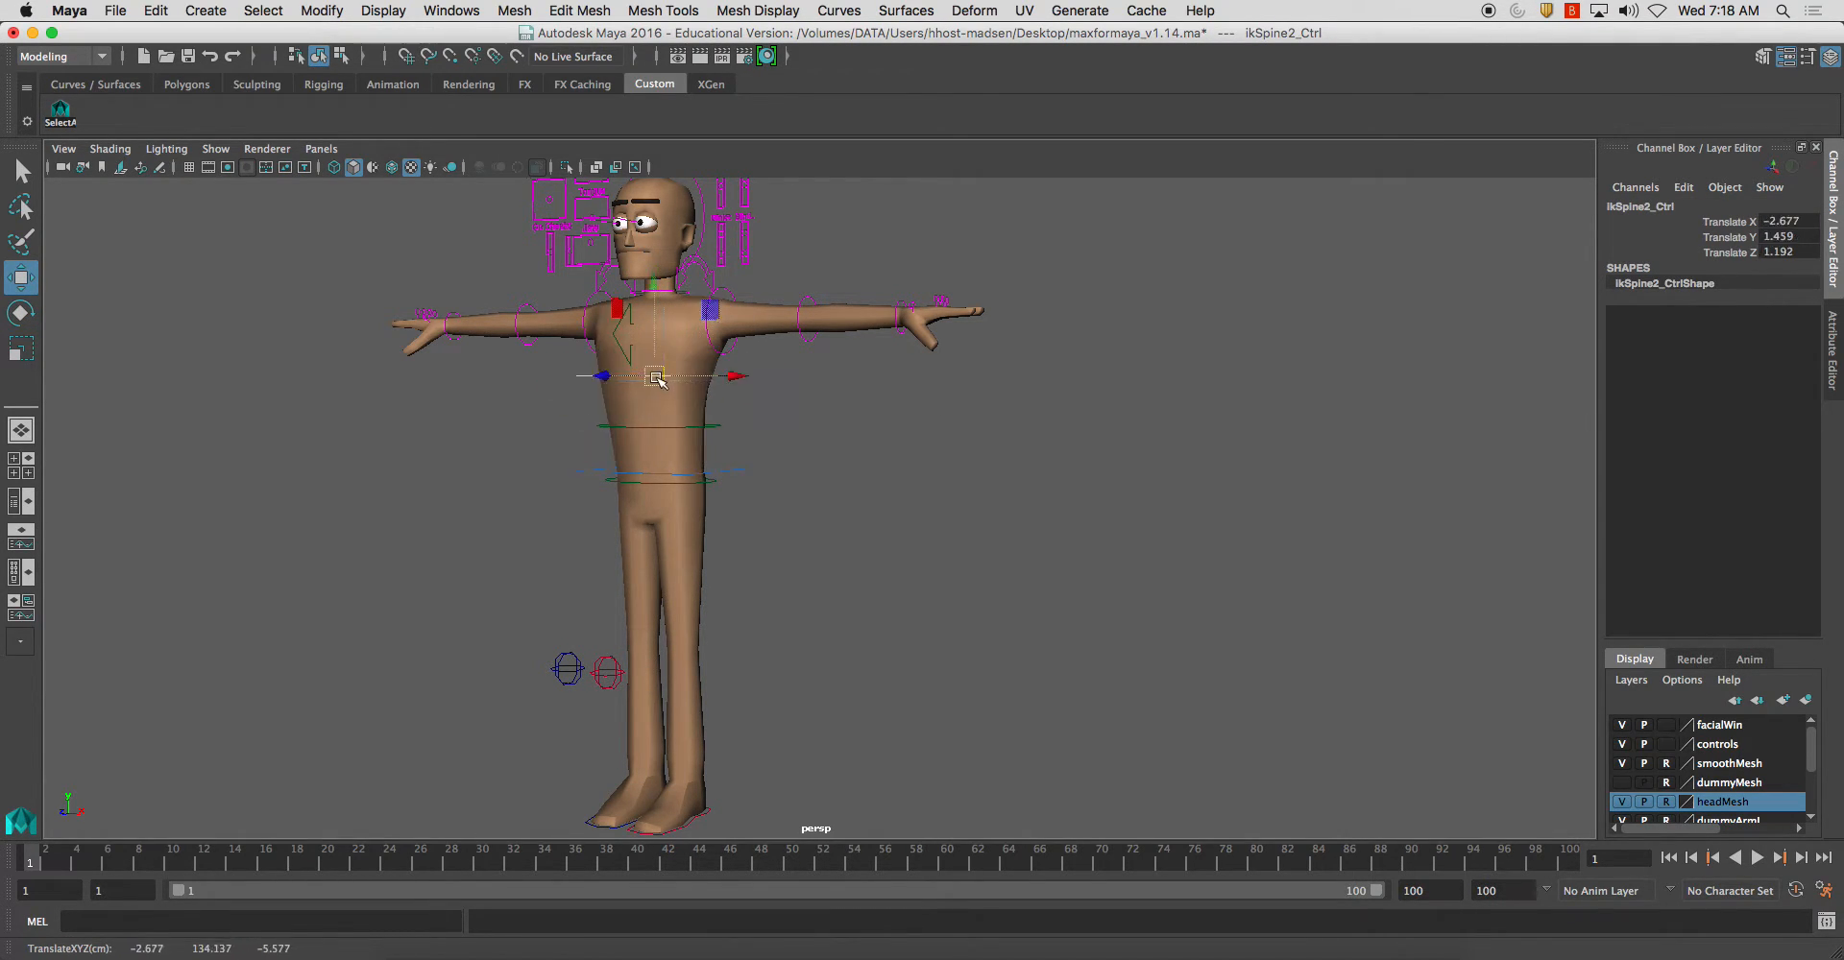
Step: Set Spine IKFK to 0 on the root control to switch the spine to FK
left_click(740, 465)
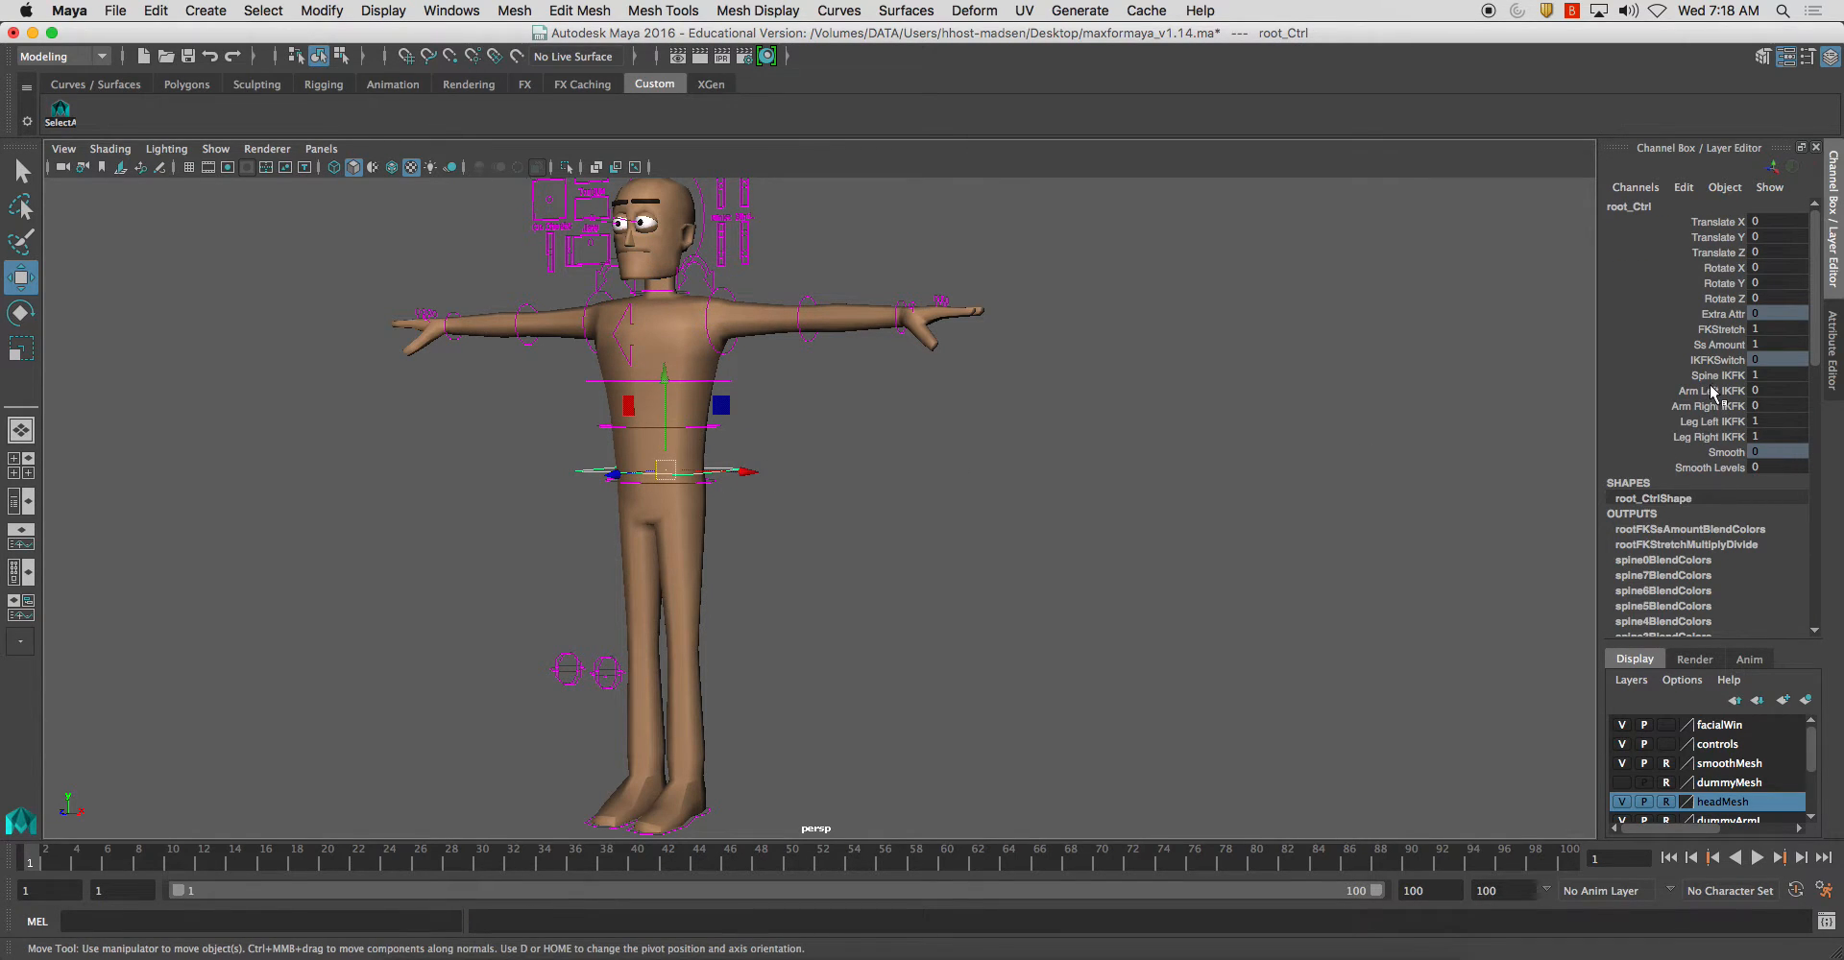
left_click(1719, 376)
key("f")
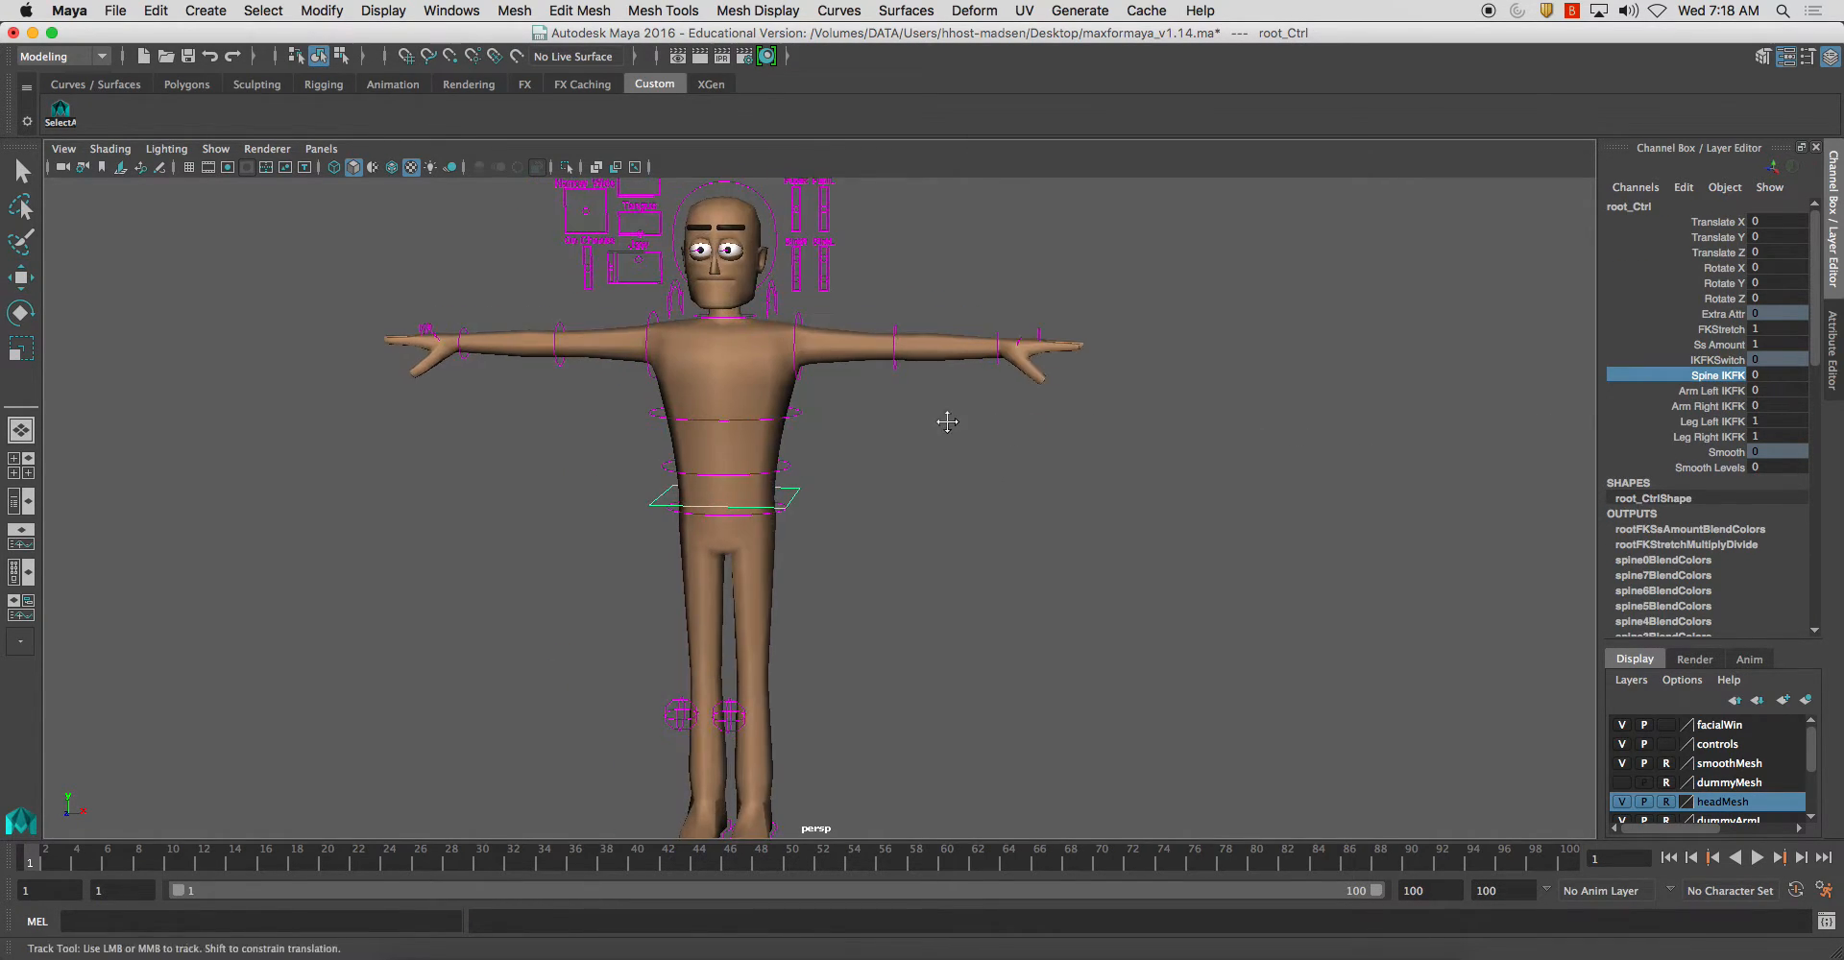
Step: Try rotating the upper and lower FK spine controls to bend the torso, undoing each rotation
left_click(874, 419)
key("e")
left_click_drag(780, 380, 774, 492)
key("super+z")
left_click(947, 471)
left_click(846, 475)
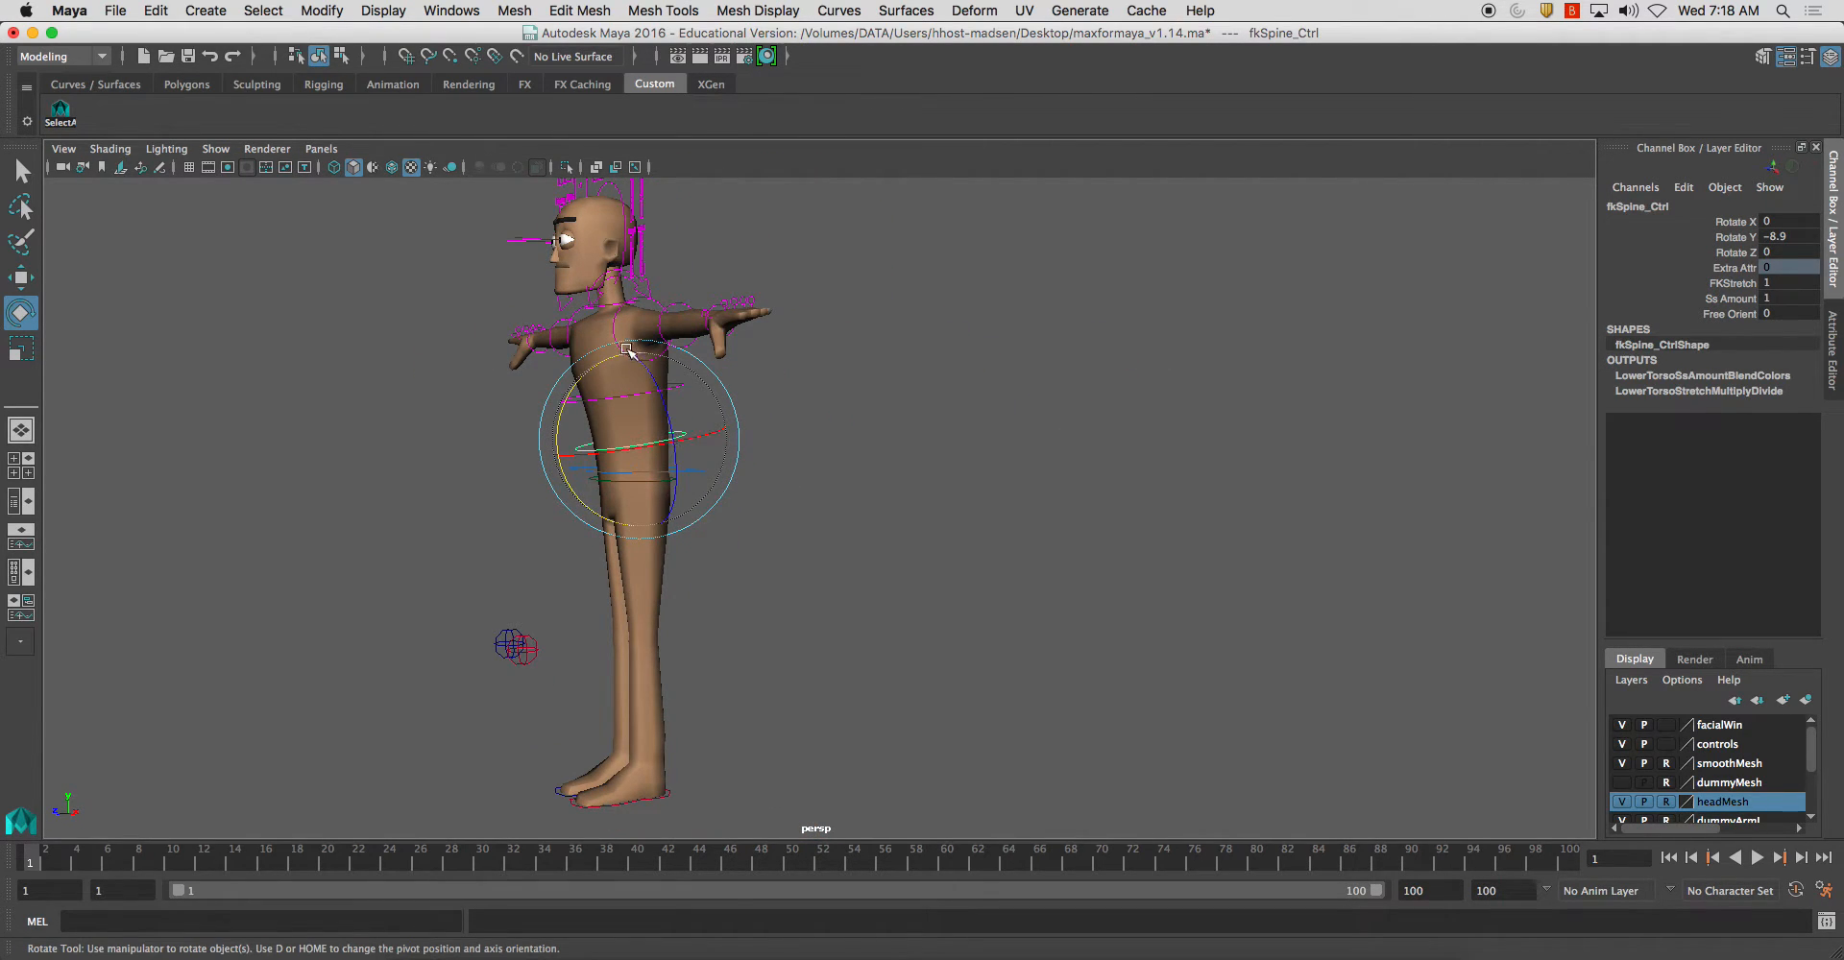
left_click_drag(732, 320, 753, 342, "alt")
key("super+z")
Step: Try moving the root control at the hips and undo the move
middle_click_drag(860, 341, 877, 280, "alt")
right_click_drag(877, 280, 928, 454, "alt")
left_click(929, 454)
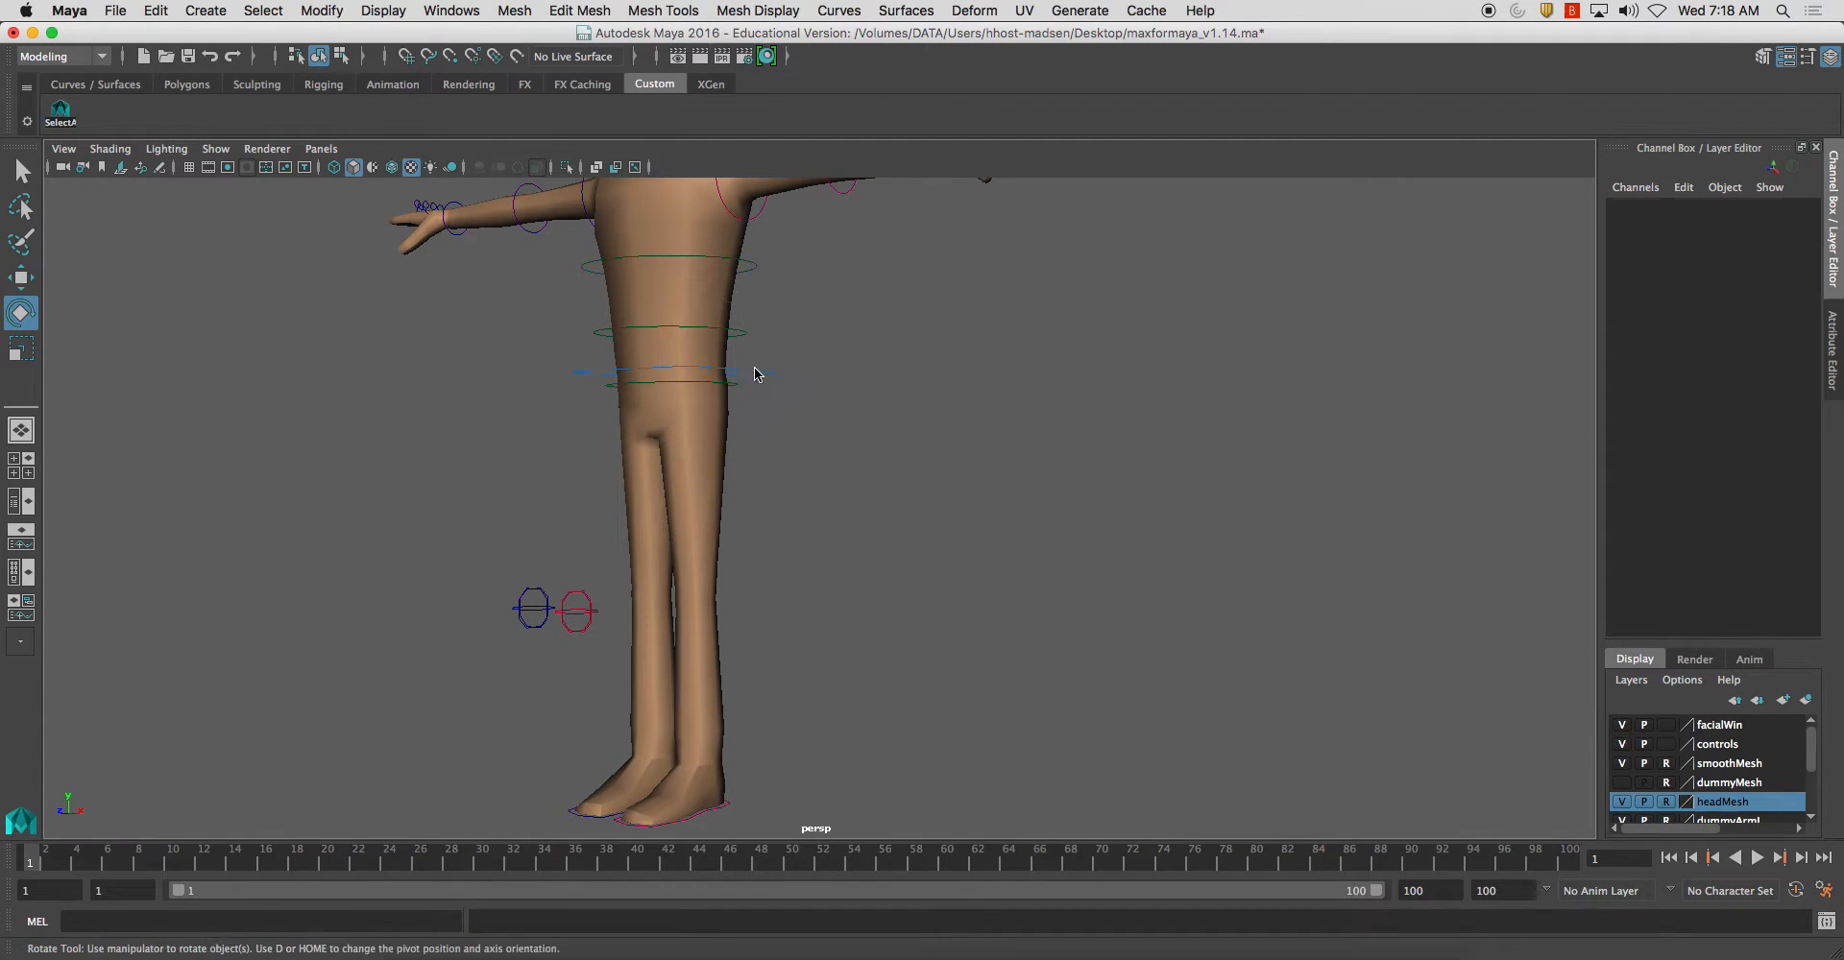
left_click(745, 378)
key("w")
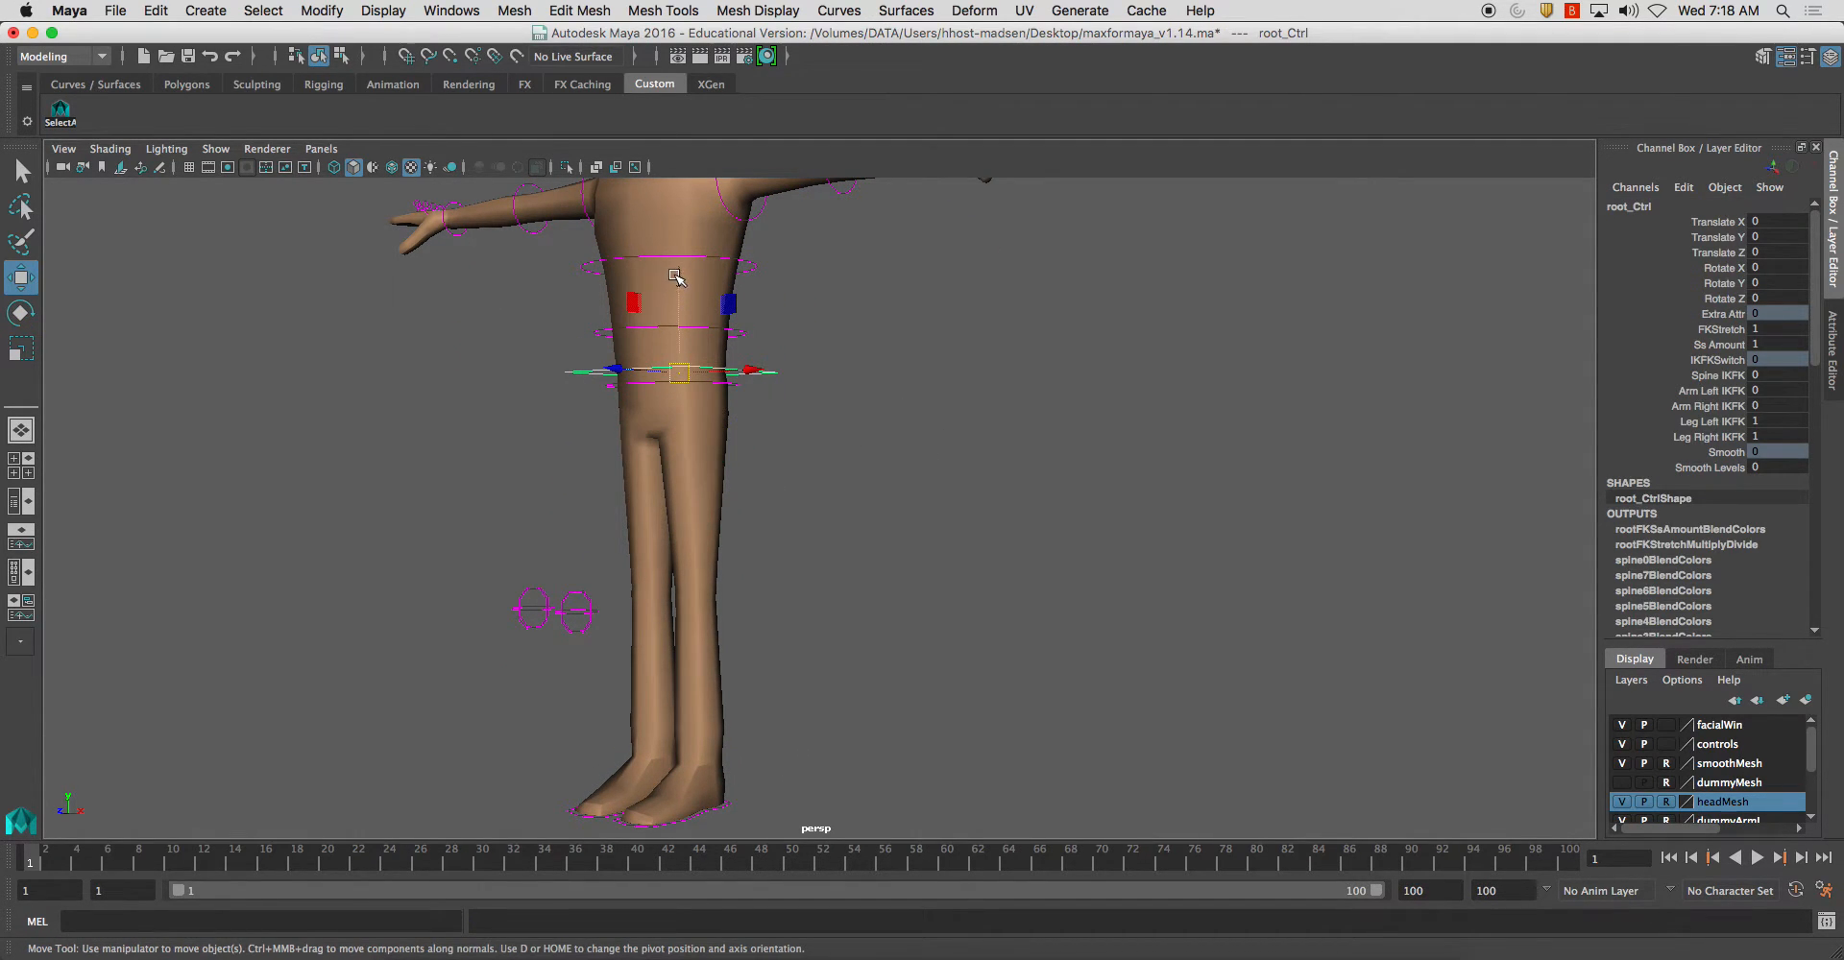
left_click_drag(678, 276, 773, 372)
key("super+z")
middle_click_drag(773, 373, 816, 437, "alt")
right_click_drag(816, 437, 692, 337, "alt")
left_click_drag(691, 337, 607, 360, "alt")
right_click_drag(607, 360, 594, 323, "alt")
left_click_drag(594, 324, 638, 349, "alt")
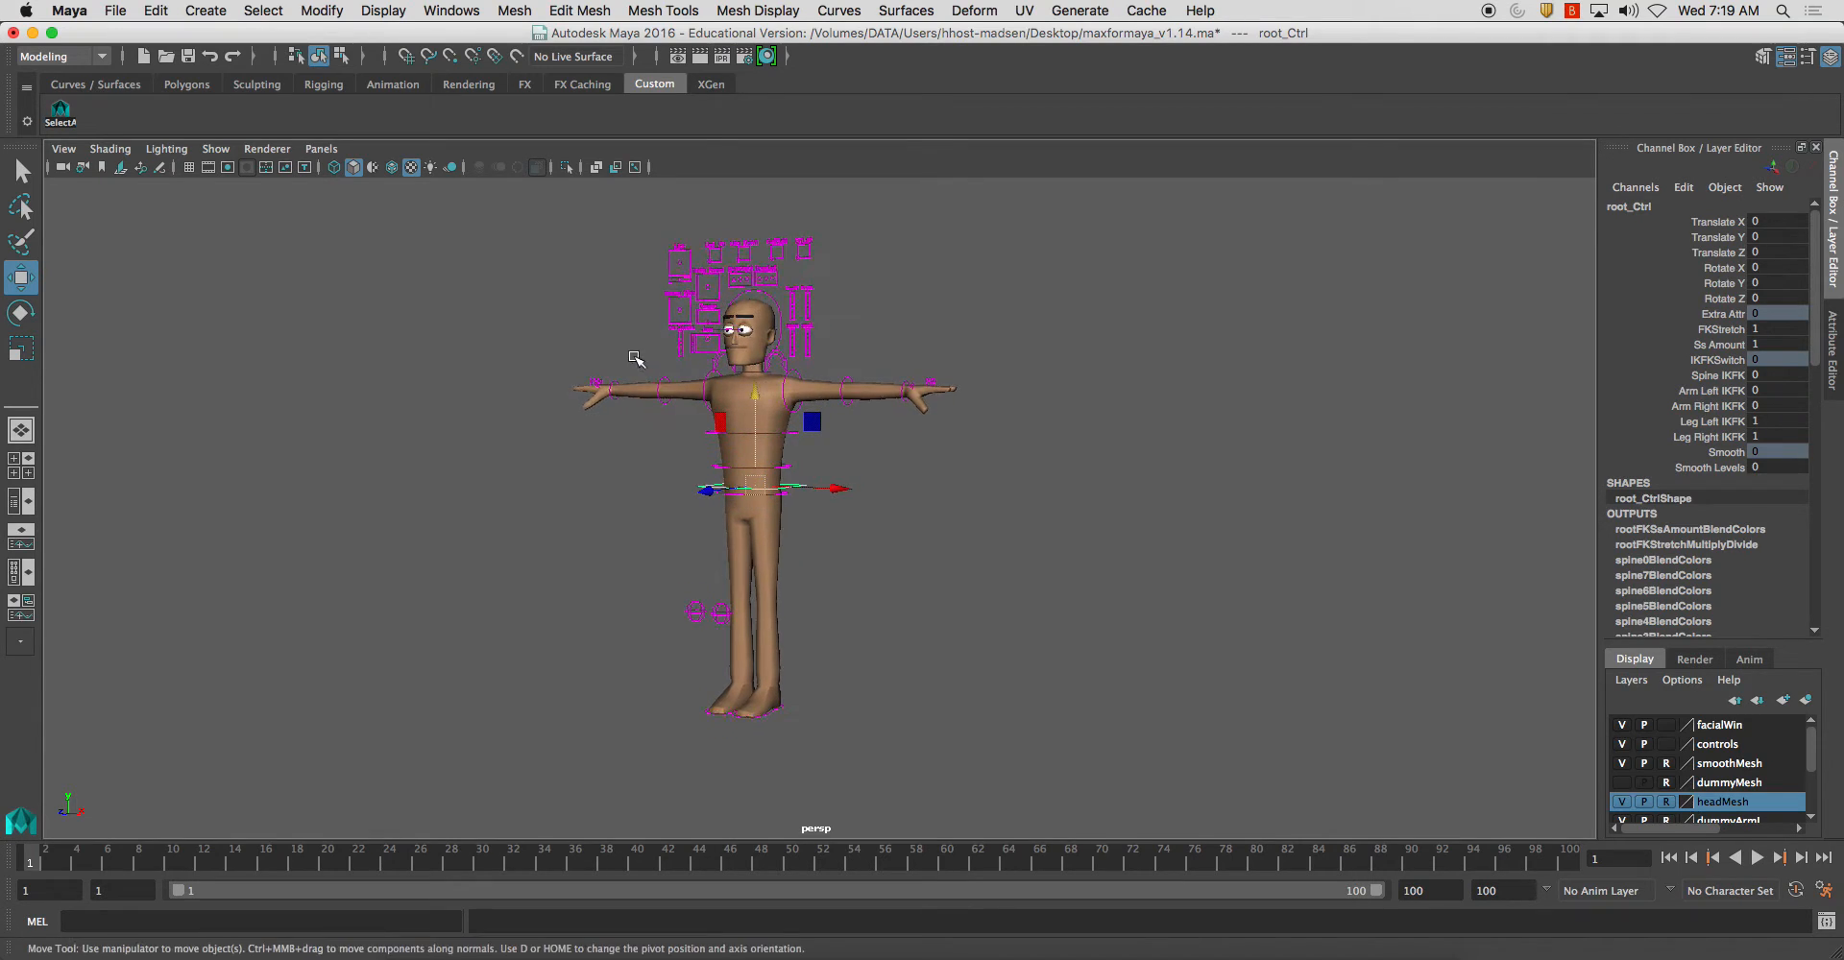
right_click_drag(638, 349, 656, 376, "alt")
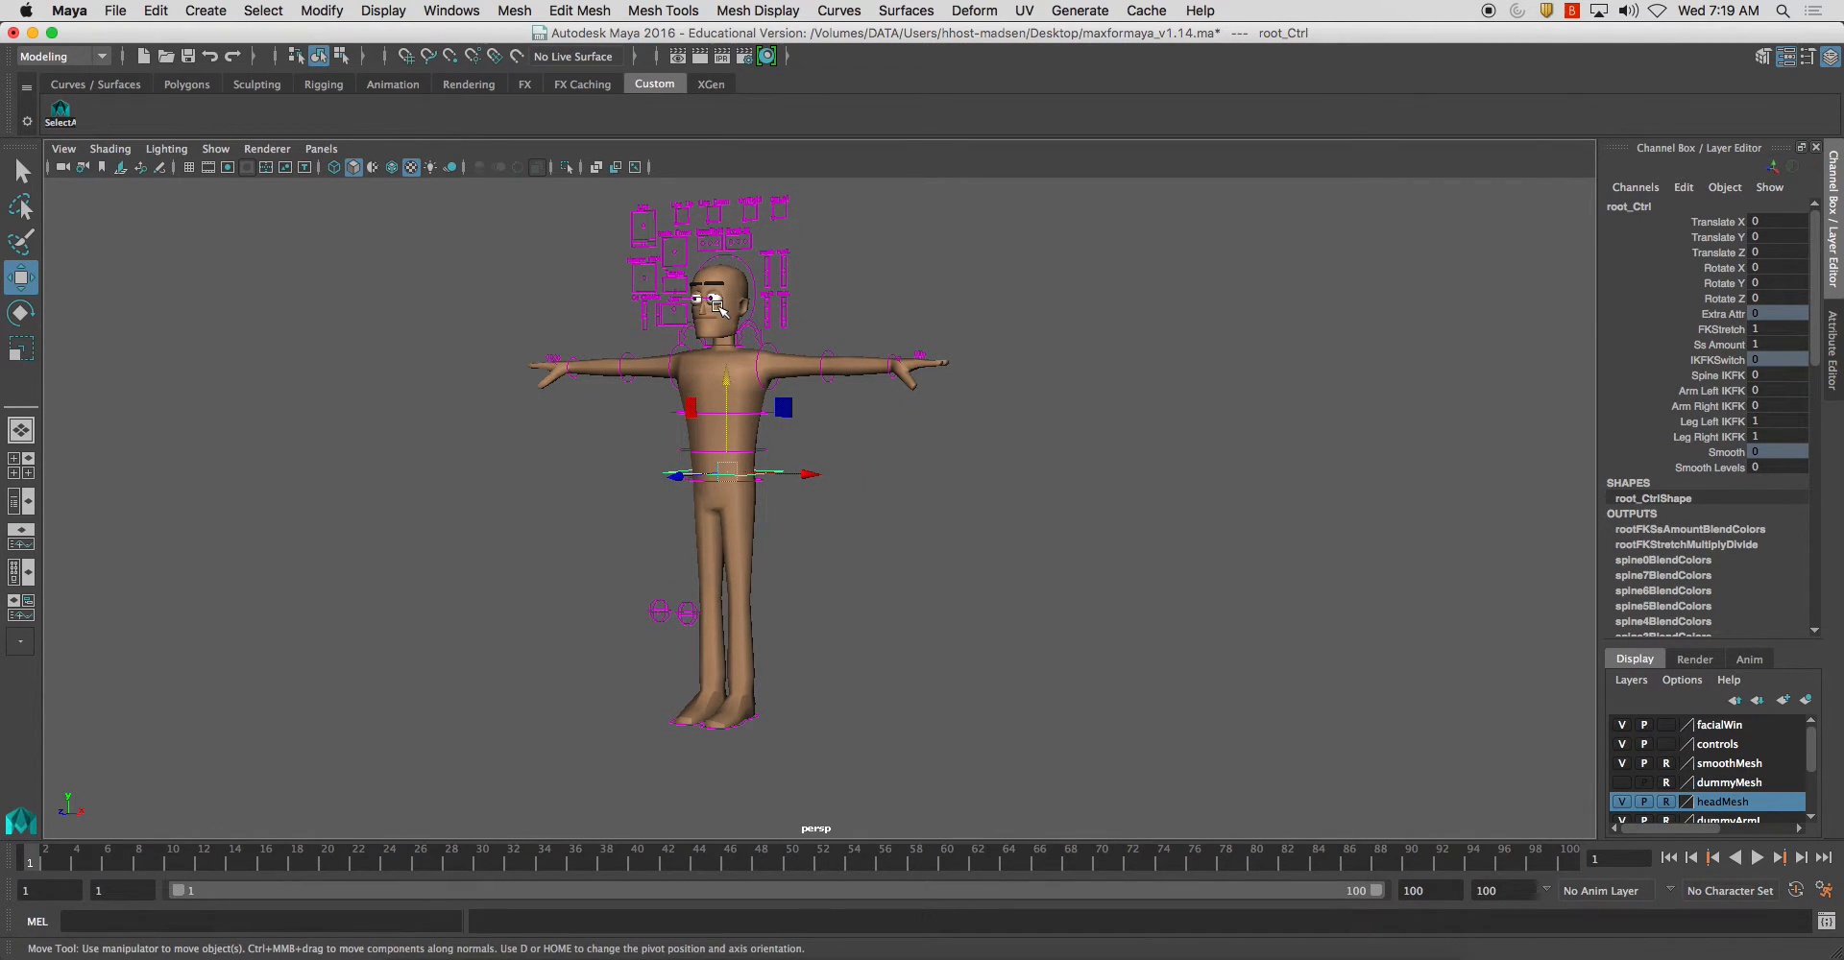
left_click_drag(688, 423, 732, 428, "alt")
middle_click_drag(732, 428, 847, 469, "alt")
right_click_drag(847, 468, 869, 517, "alt")
left_click_drag(871, 519, 736, 380, "alt")
middle_click_drag(700, 392, 684, 424, "alt")
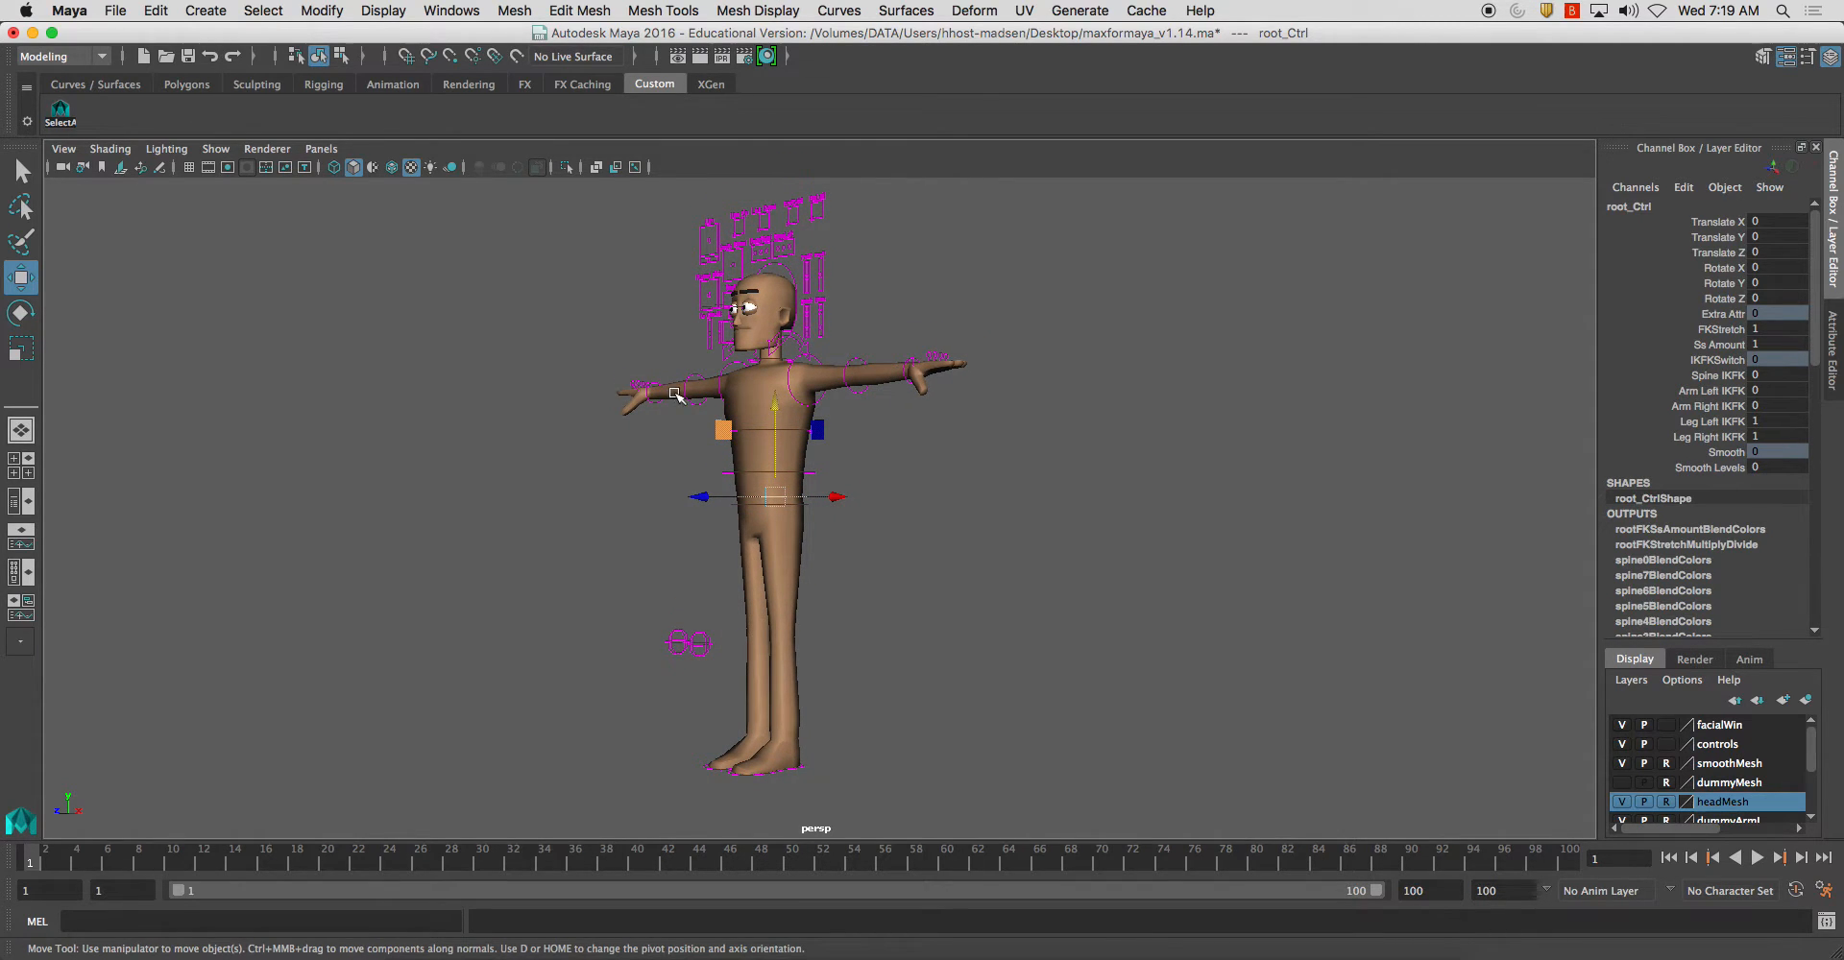
left_click_drag(633, 411, 609, 391, "alt")
middle_click_drag(609, 391, 704, 392, "alt")
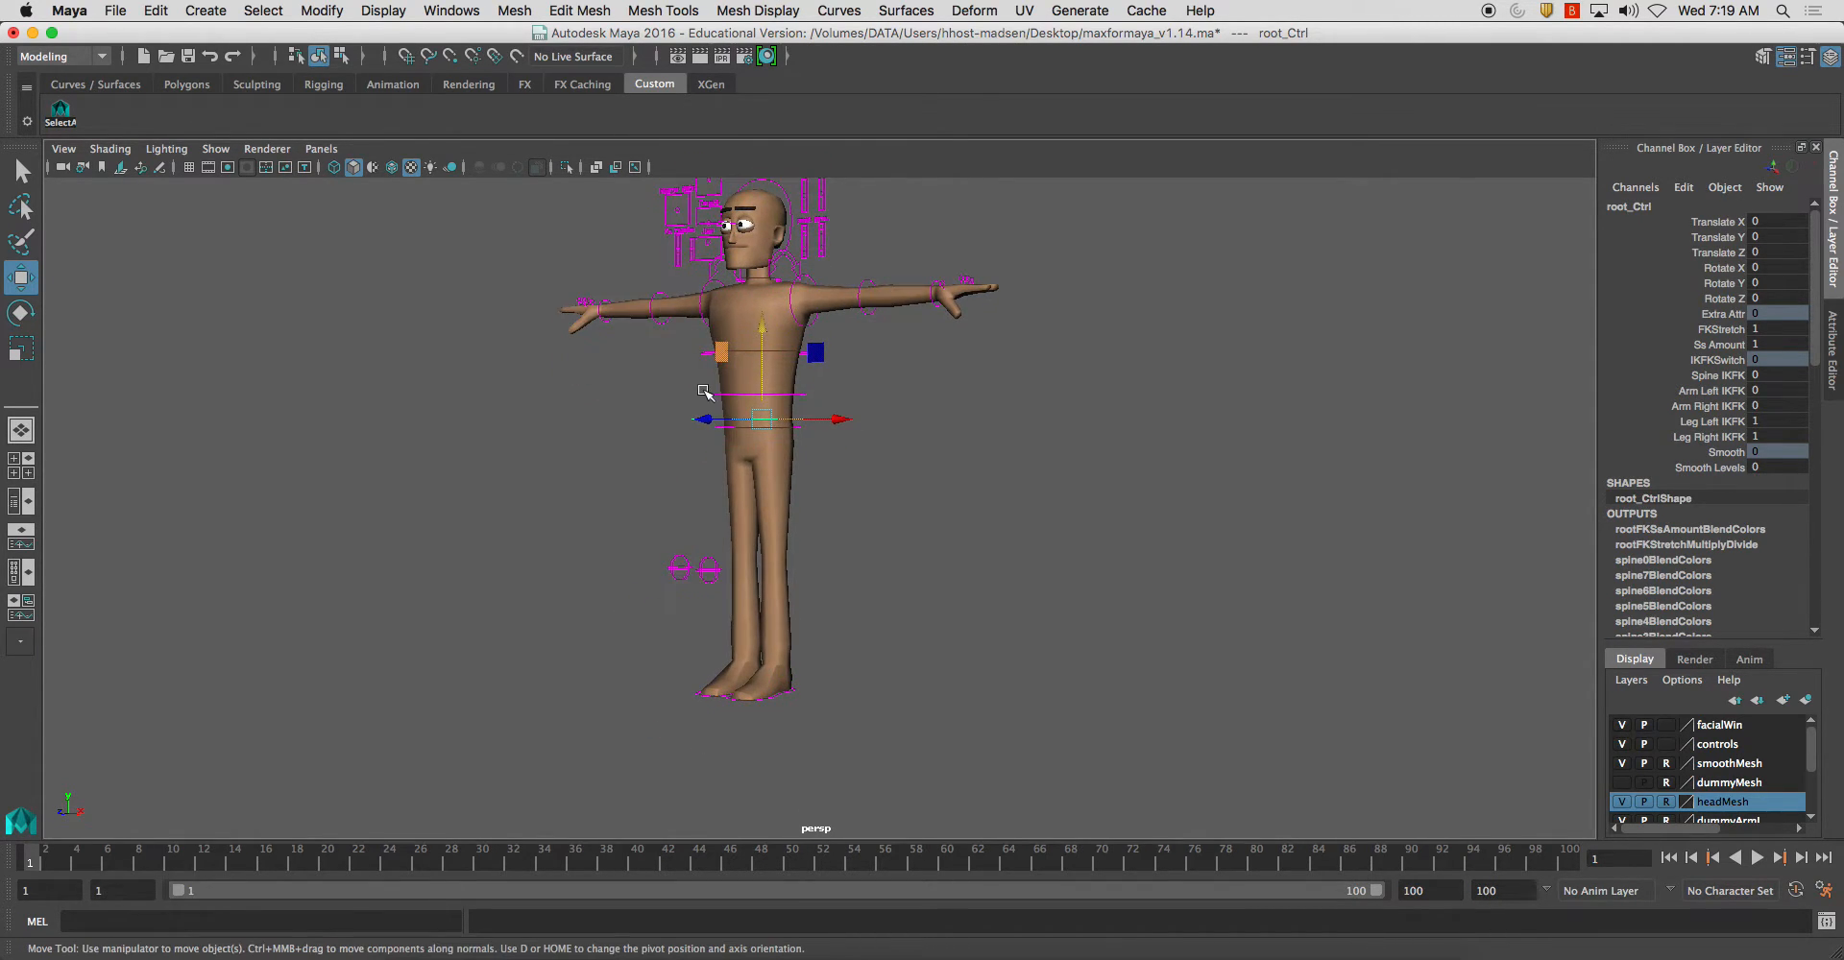
left_click_drag(704, 392, 718, 440, "alt")
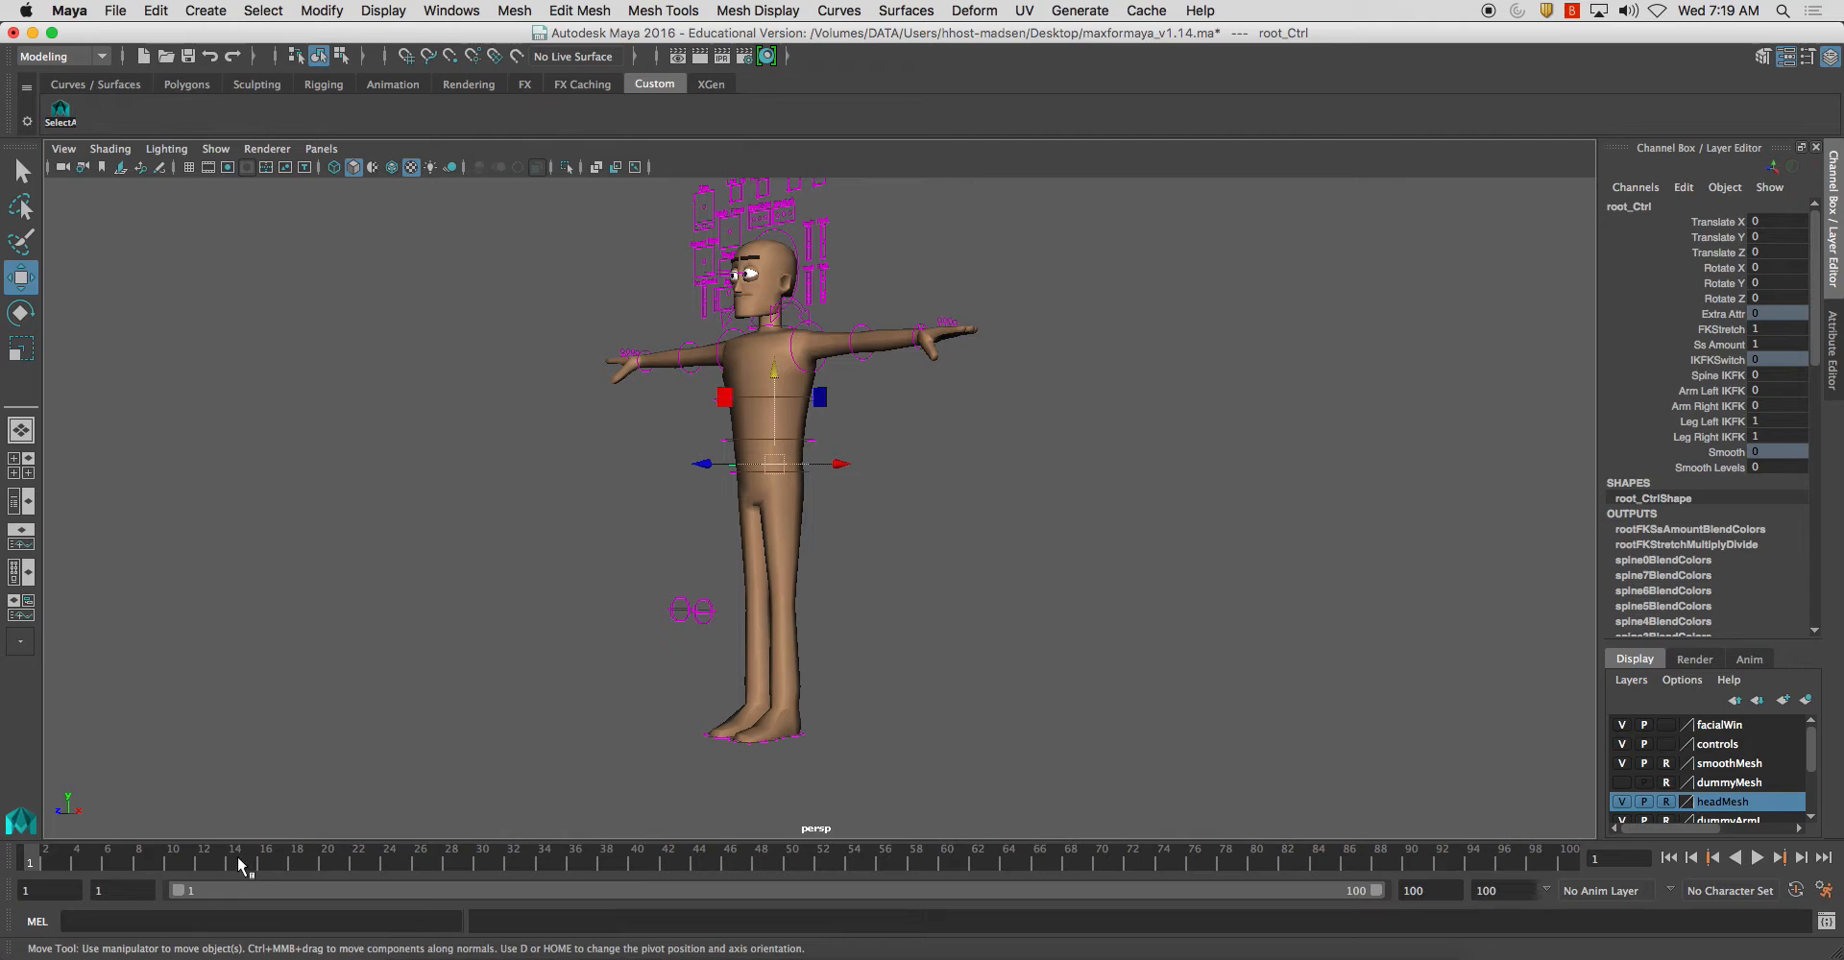
Step: Key every rig control in the default pose at frame 1 using the SelectAll set
left_click_drag(388, 860, 58, 849)
left_click(61, 112)
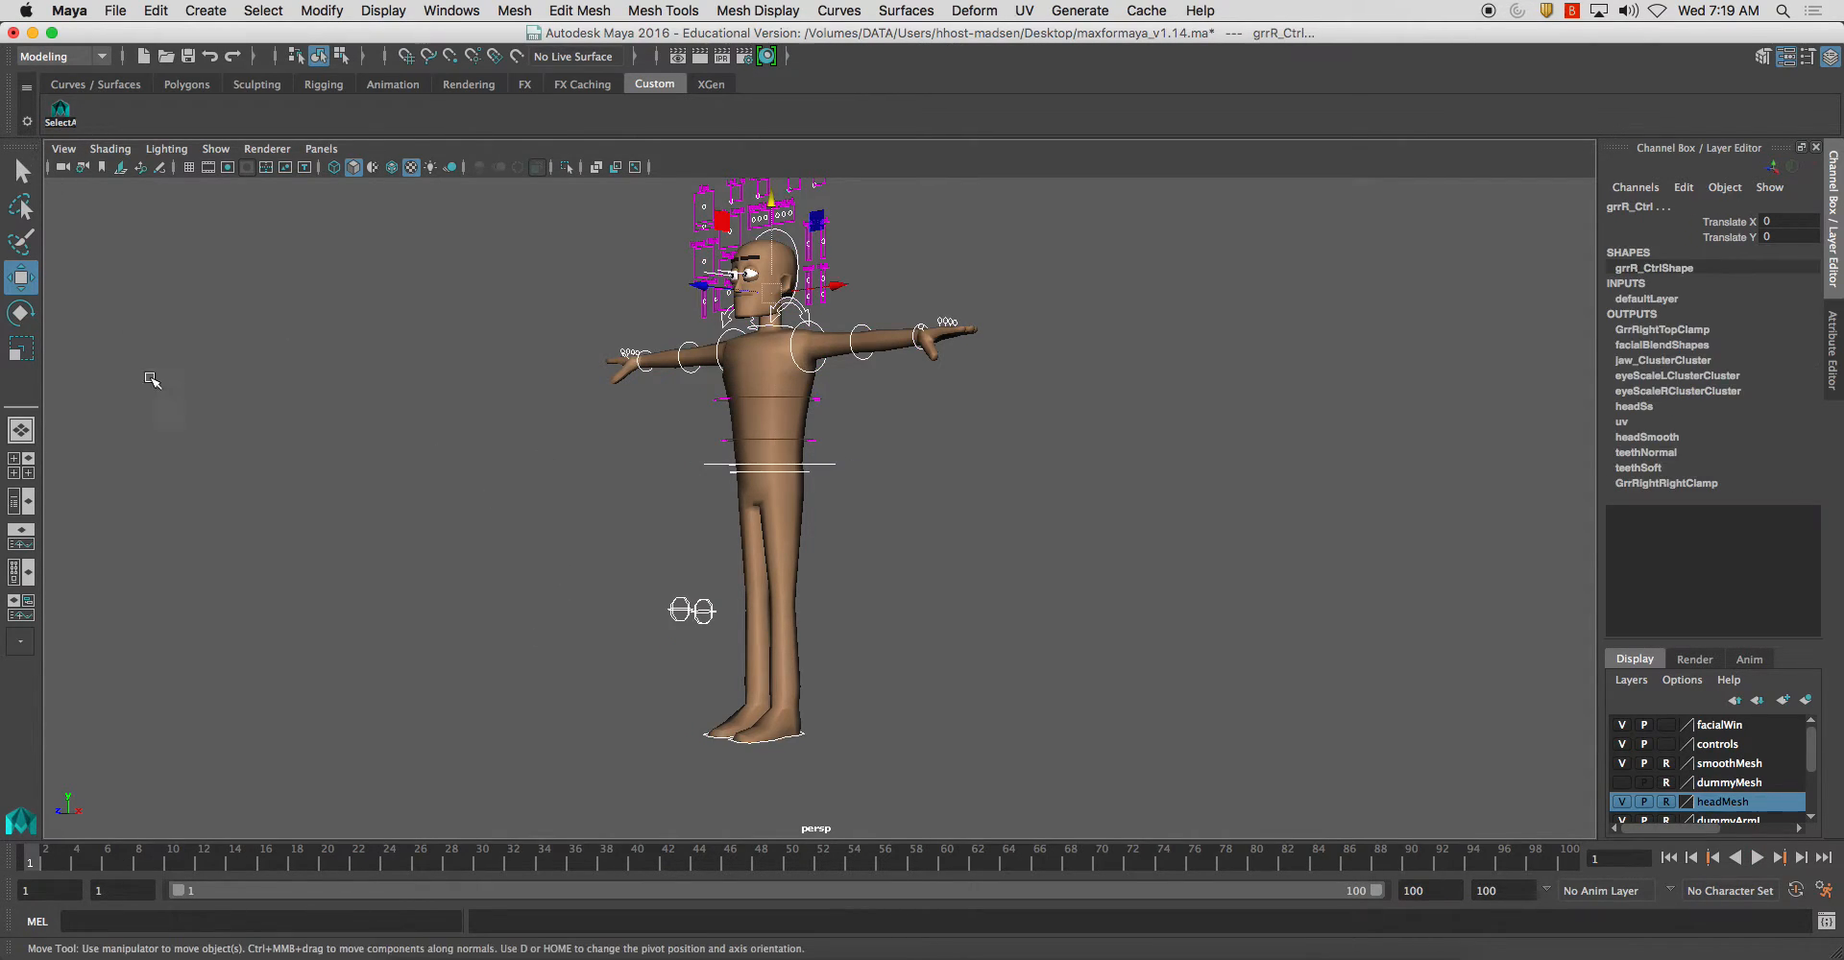
key("alt+v")
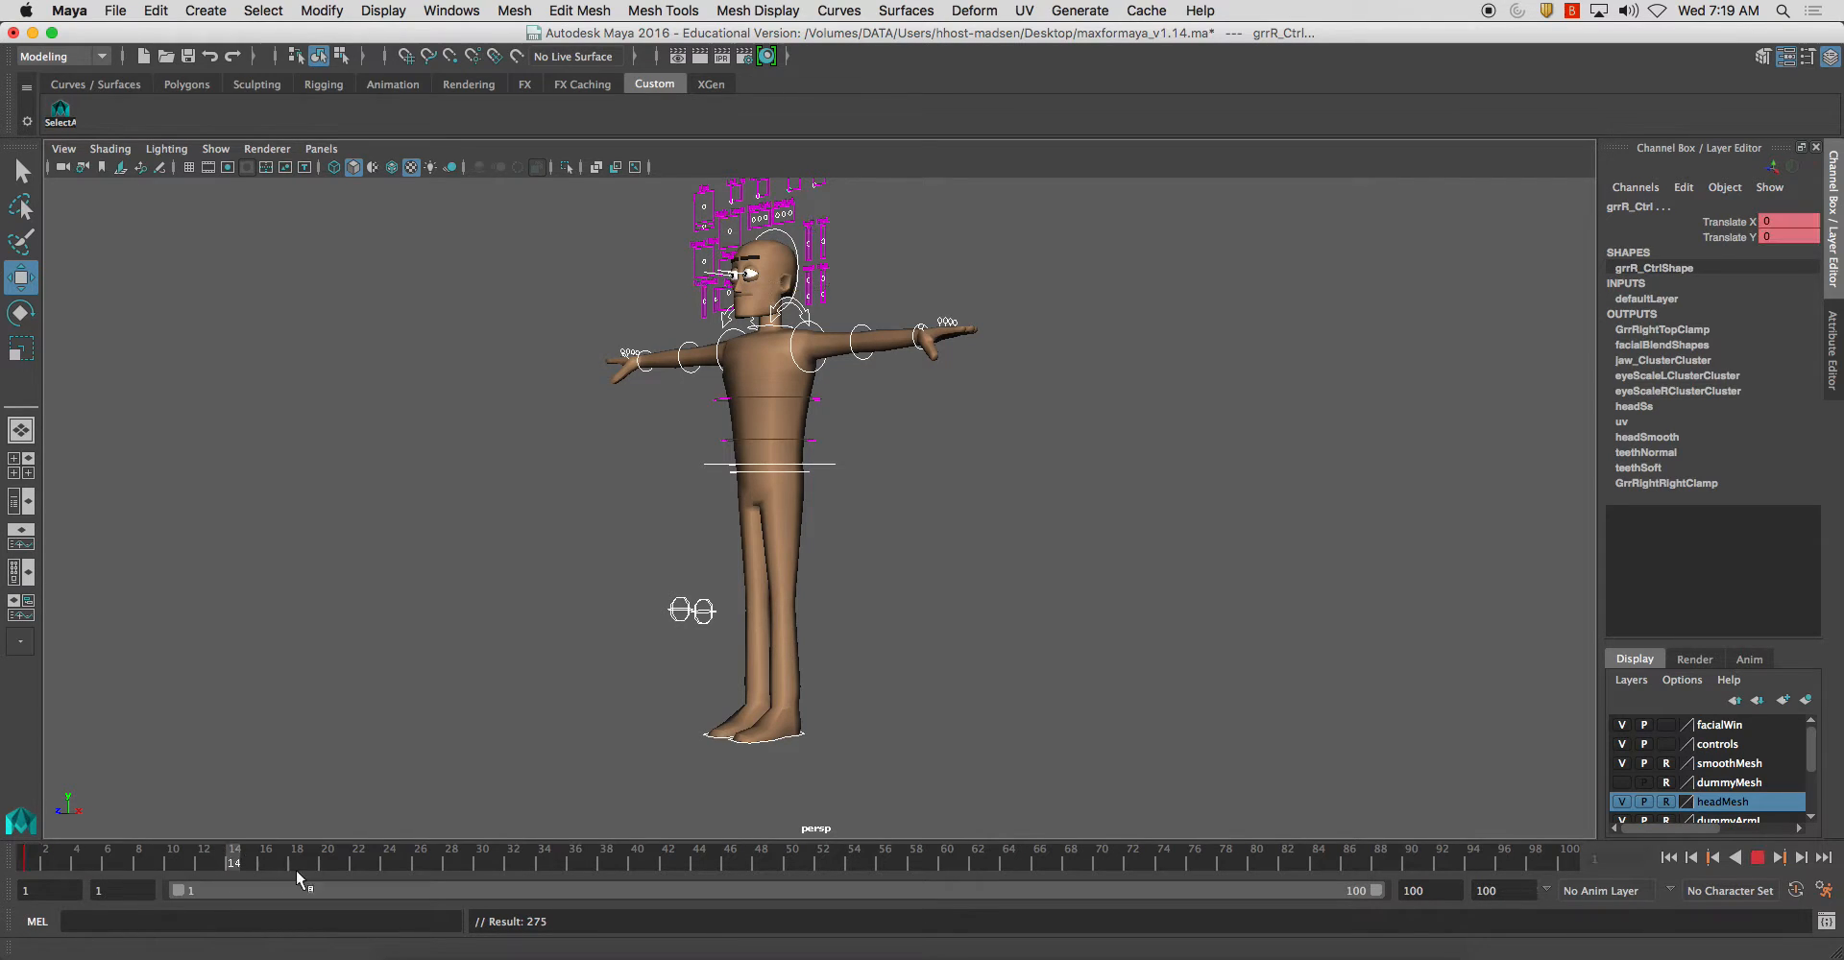
Step: At frame 24, lower the root control by about 20.5 units so the knees bend
left_click(388, 861)
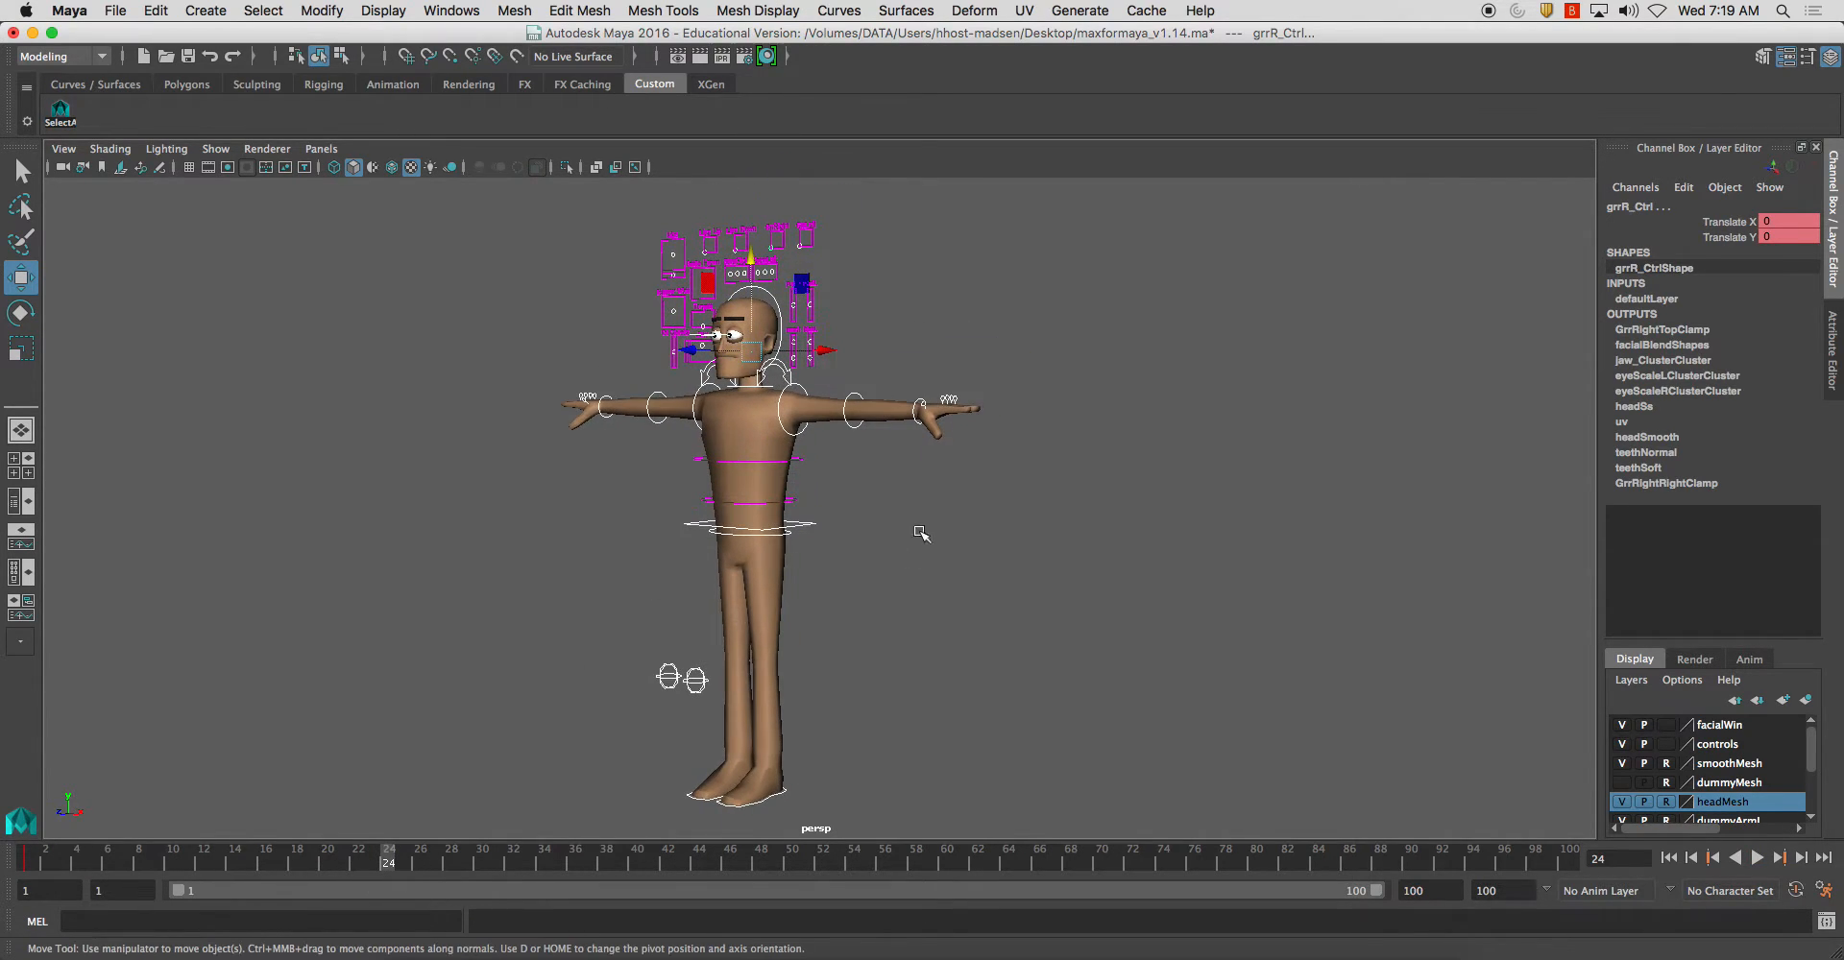
left_click_drag(820, 524, 846, 575)
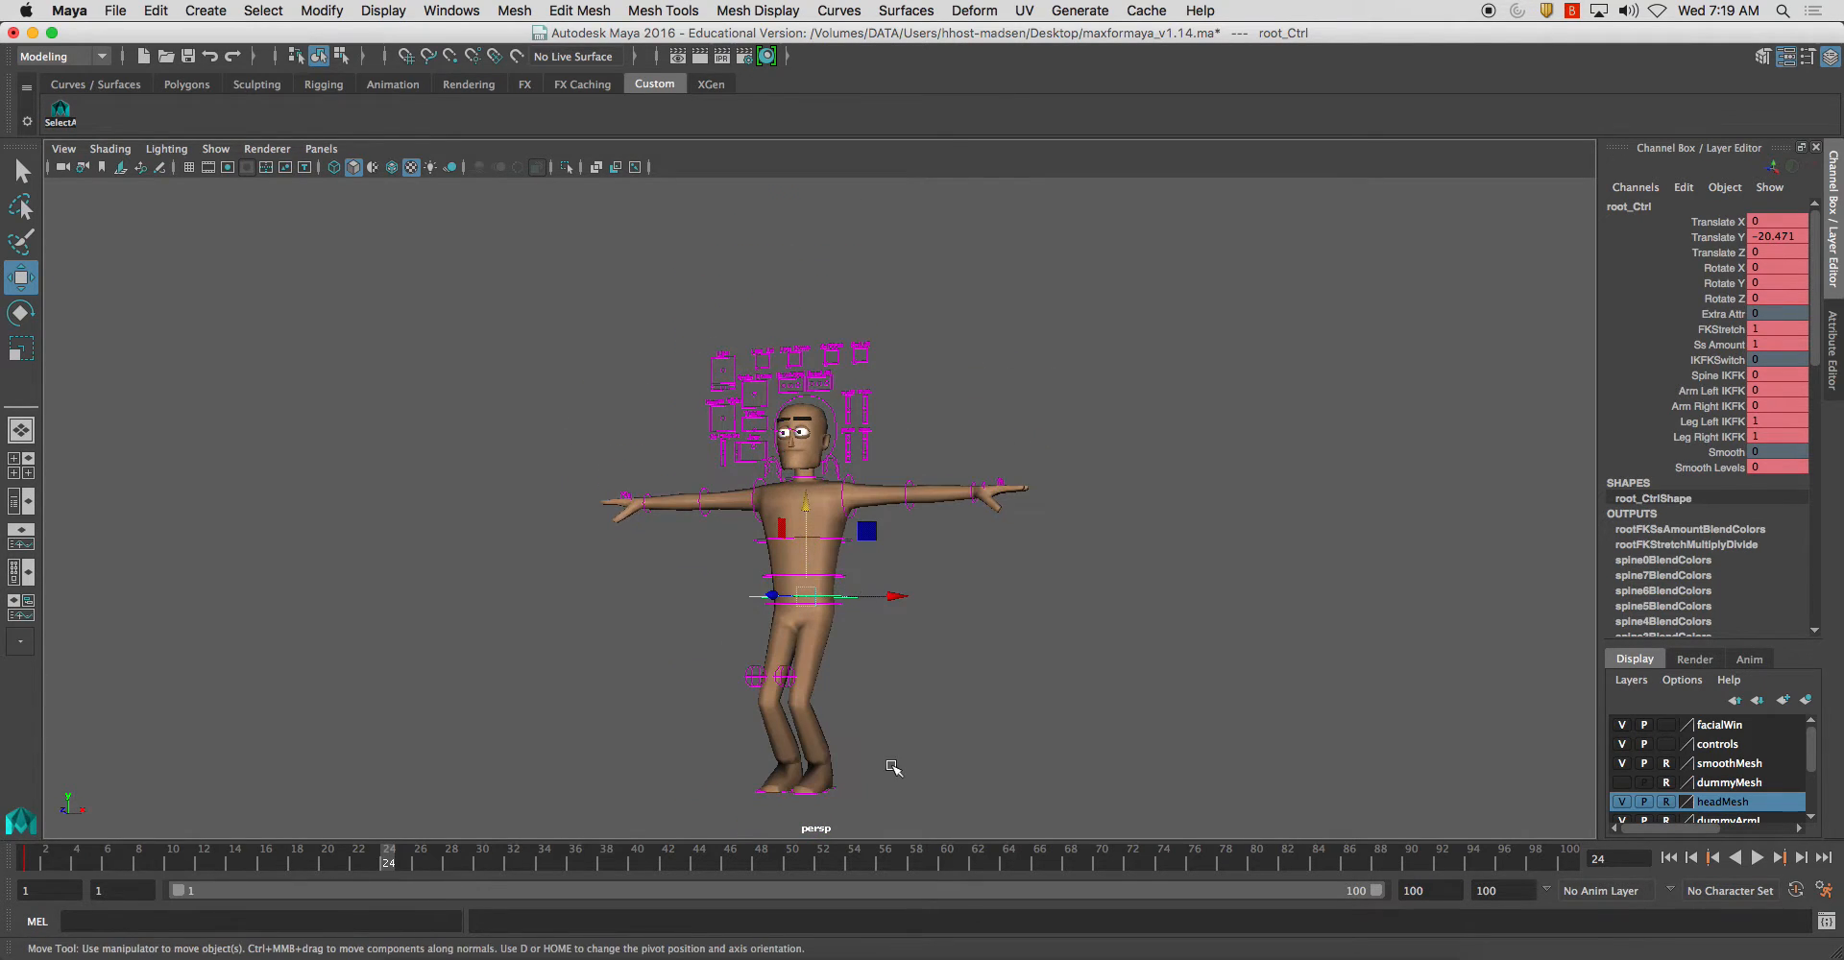
Step: Step the left foot IK control out to about X 17.8 and Z -12.5, and rotate it about 53.6° in Y
left_click(836, 788)
mouse_move(902, 765)
left_mouse_down()
mouse_move(949, 768)
mouse_move(891, 771)
mouse_move(919, 770)
left_mouse_up()
key("e")
left_click(959, 622)
left_click_drag(946, 638, 970, 687, "alt")
middle_click_drag(922, 712, 835, 608, "alt")
left_click_drag(834, 608, 545, 663, "alt")
left_click(772, 677)
key("ctrl+z")
key("w")
left_click(740, 689)
left_click_drag(739, 689, 823, 689, "alt")
key("e")
right_click_drag(823, 689, 840, 596, "alt")
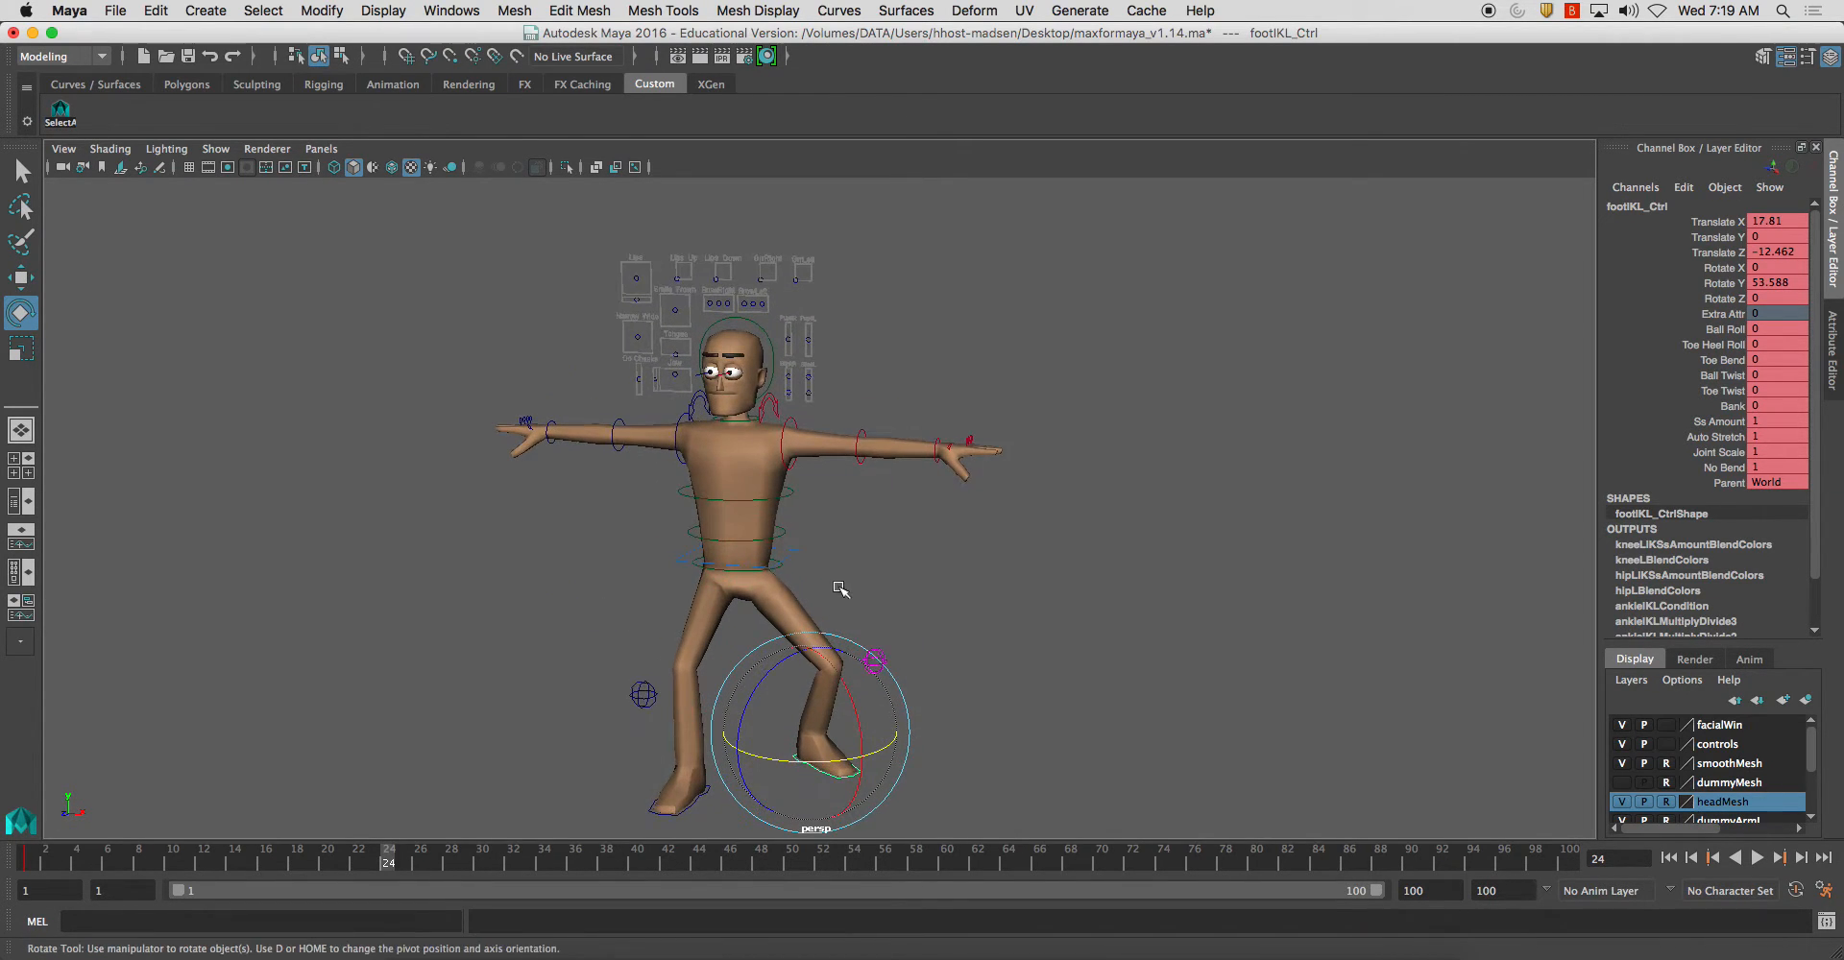
Step: Lower the right arm by rotating its FK shoulder control about 49.6° in Z
left_click(780, 561)
left_click(891, 570)
left_click_drag(893, 572, 889, 584, "alt")
middle_click_drag(889, 583, 901, 604, "alt")
left_click(751, 451)
left_click_drag(751, 452, 711, 524)
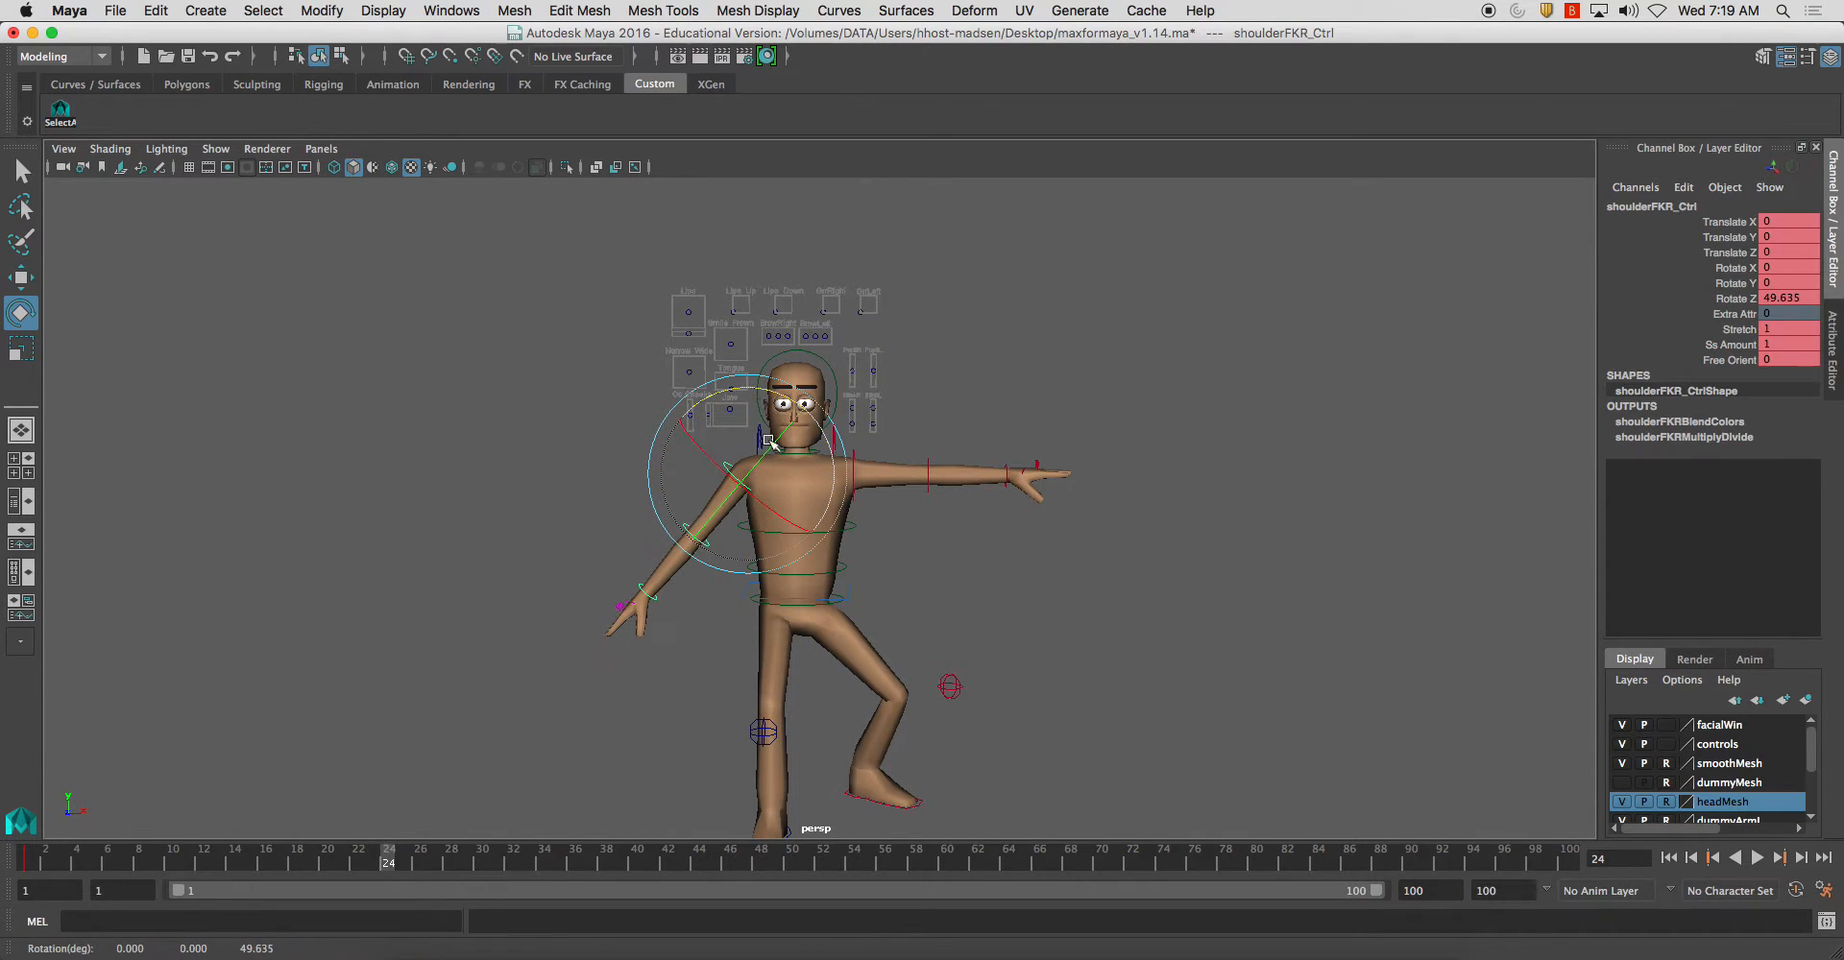
Step: Lower the left arm by rotating its FK shoulder control to about 1.4°, 1.7° and 54.6° in X, Y and Z
key("w")
left_click(1020, 541)
left_click(853, 453)
key("e")
left_click_drag(924, 423, 766, 453)
left_click(990, 502)
left_click(744, 385)
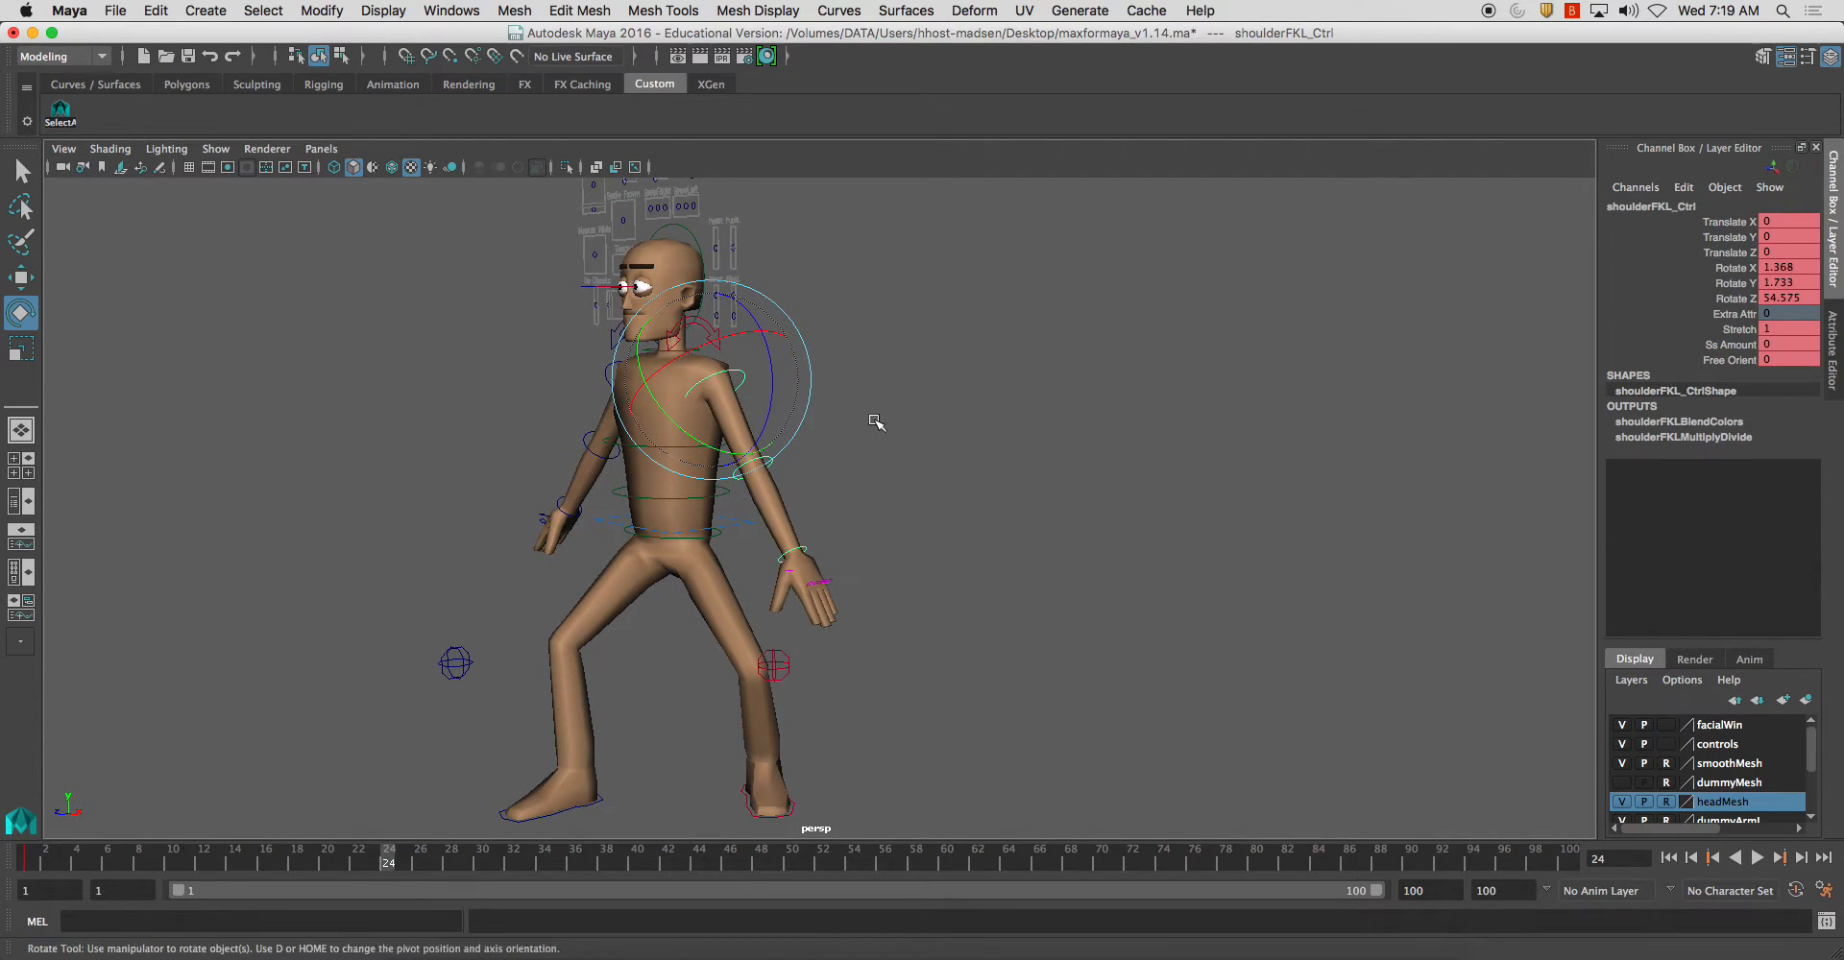
Step: Bend the left forearm forward by rotating the left FK elbow control
left_click(766, 458)
left_click(766, 457)
left_click_drag(735, 525, 700, 456)
left_click(806, 407)
Step: Adjust the right FK shoulder control's rotation to about -5° in X, 6.6° in Y and 49.4° in Z
mouse_move(806, 407)
left_mouse_down("alt")
mouse_move(832, 416)
mouse_move(797, 439)
left_mouse_up("alt")
left_click(798, 439)
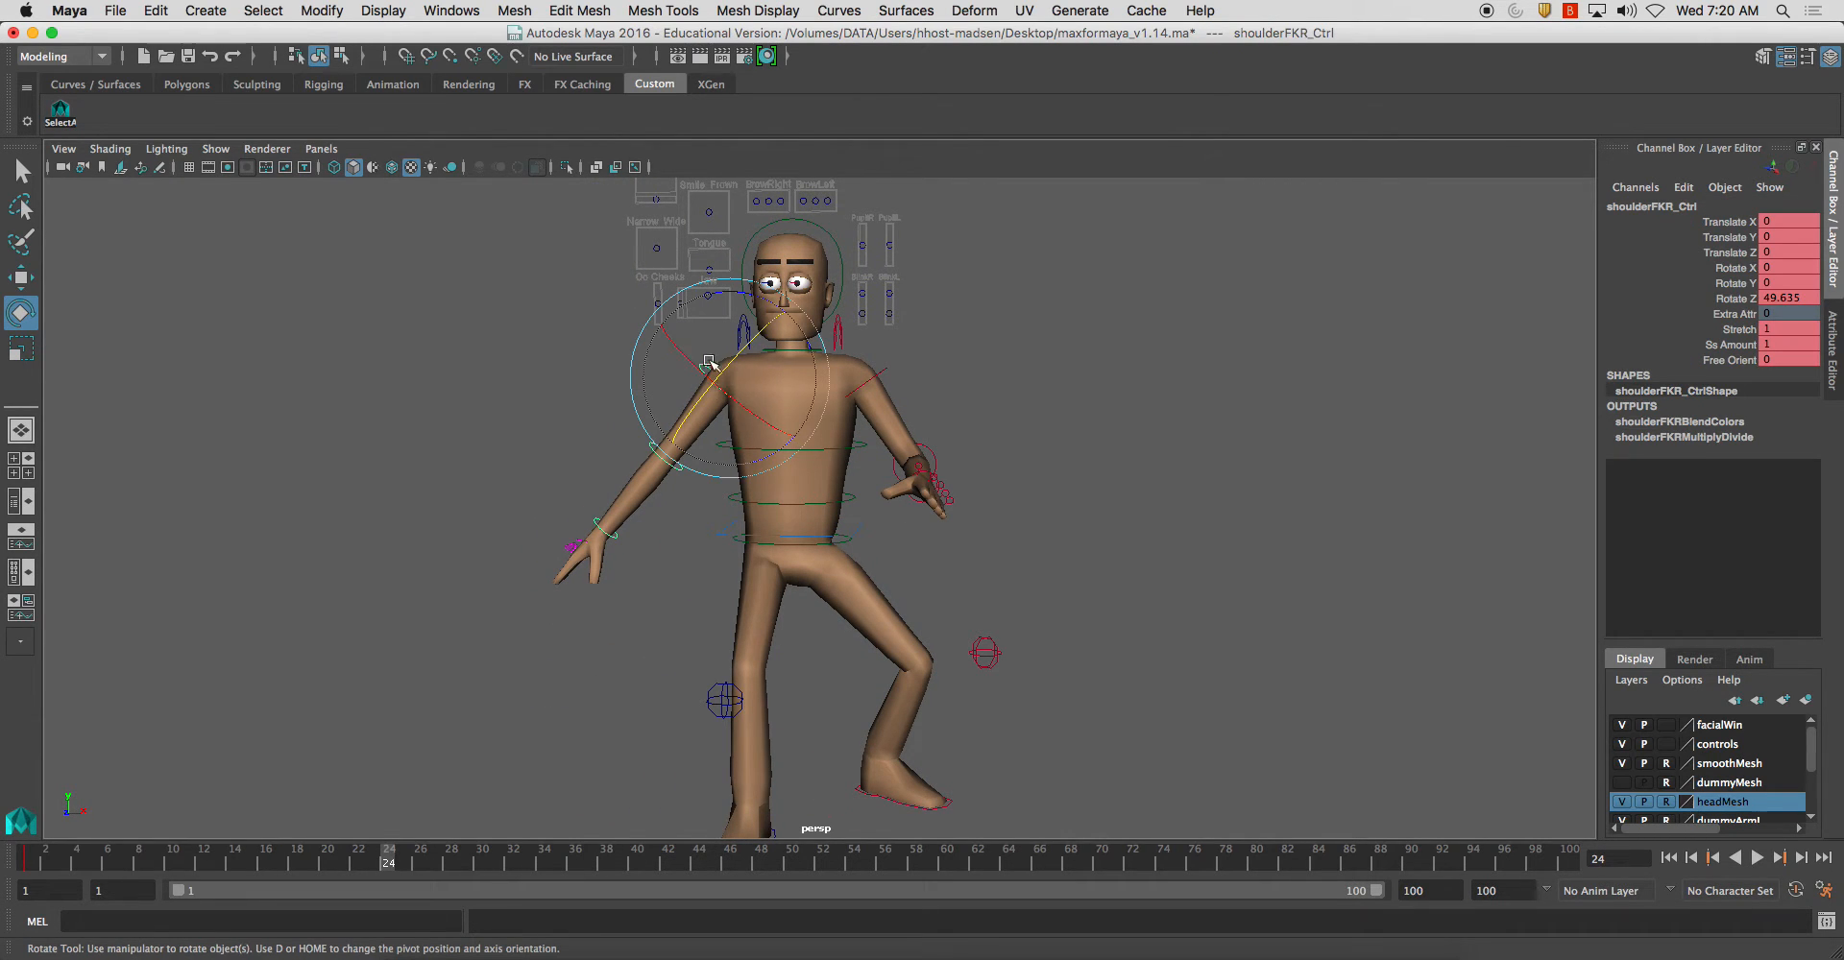
left_click_drag(742, 343, 730, 359)
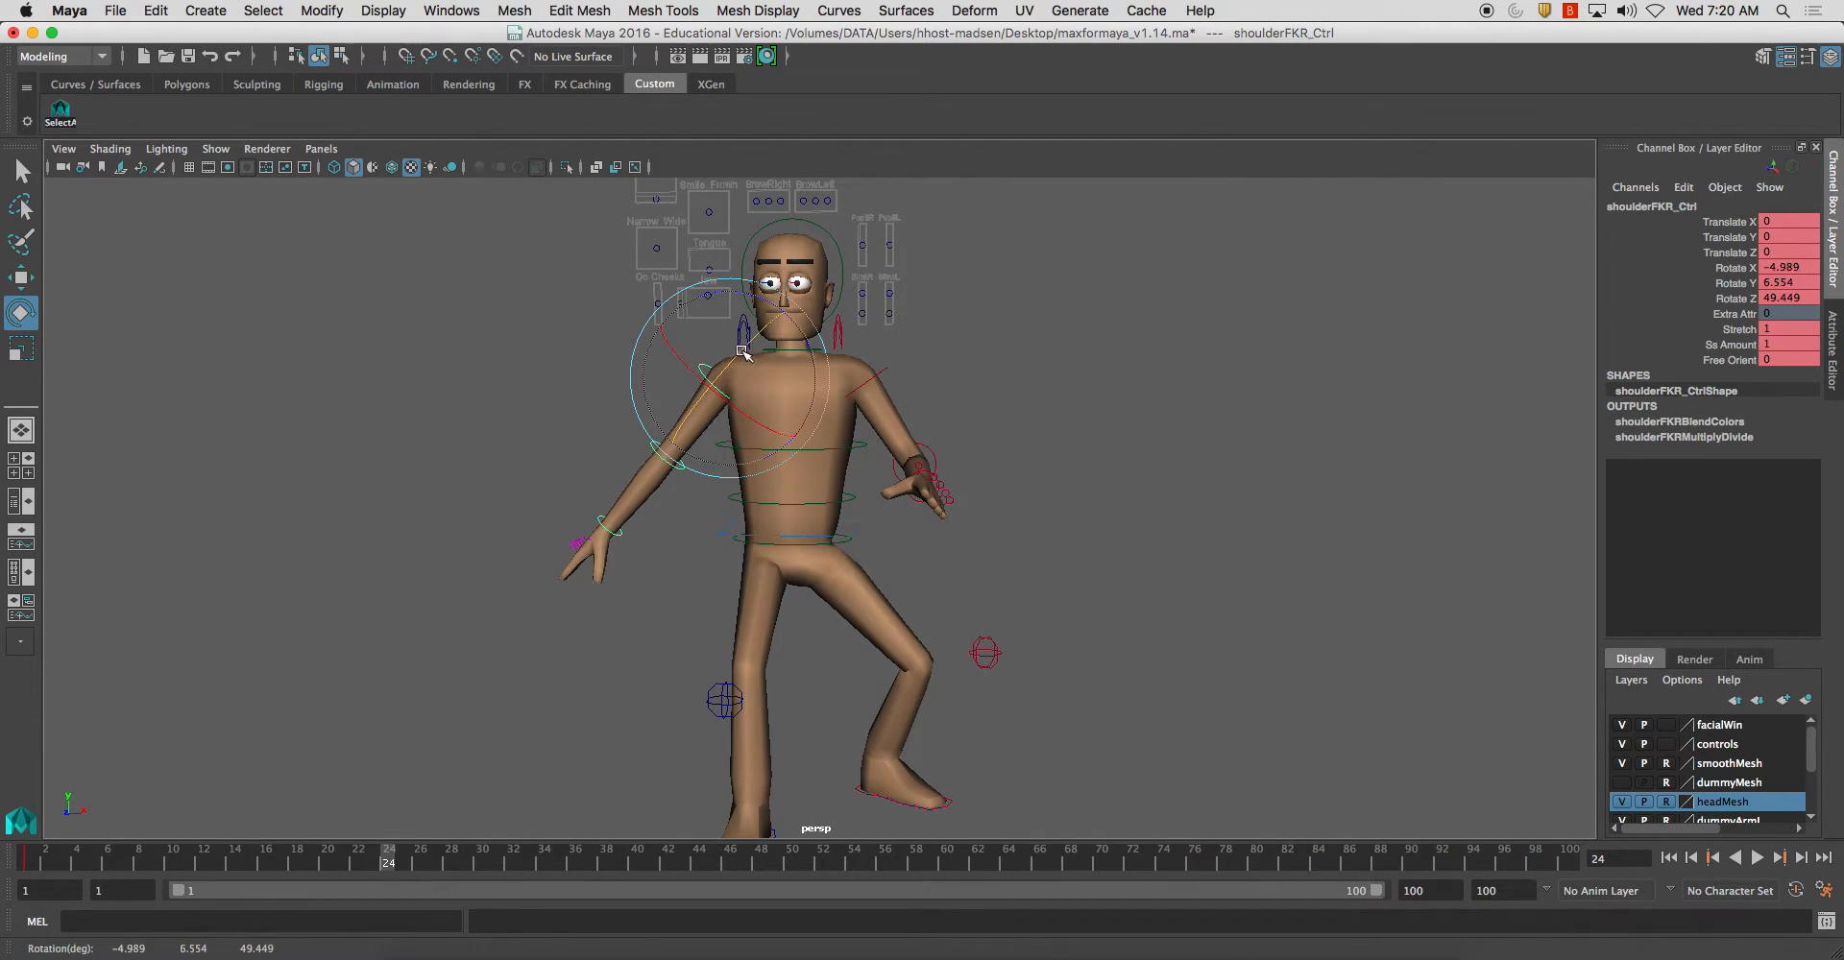
Step: Rotate the FK spine controls to lean and twist the torso
left_click(848, 499)
left_click_drag(788, 500, 818, 473)
left_click(943, 425)
left_click(867, 447)
left_click(969, 370)
Step: Turn and tilt the head by rotating its control to about -14.7° in X, 22° in Y and 5.5° in Z
left_click(838, 243)
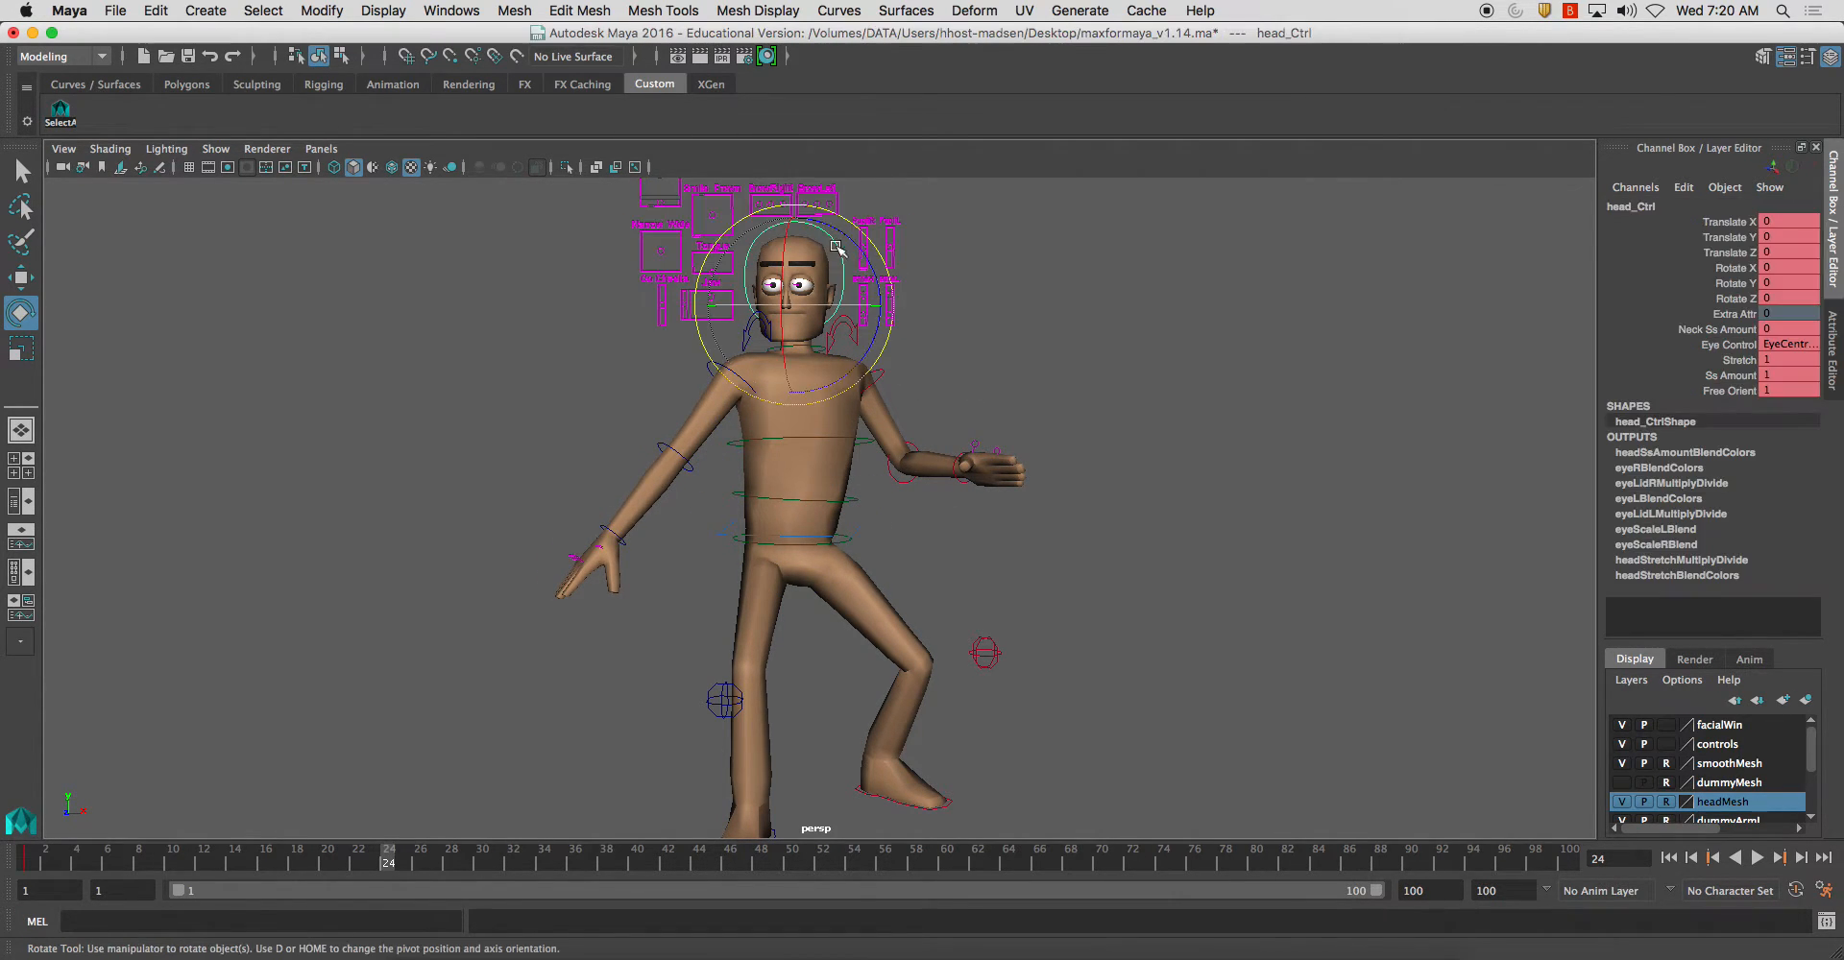
left_click_drag(813, 302, 696, 341)
middle_click_drag(696, 341, 749, 379, "alt")
right_click_drag(749, 379, 764, 382, "alt")
left_click_drag(739, 380, 786, 380, "alt")
left_click_drag(705, 294, 722, 277)
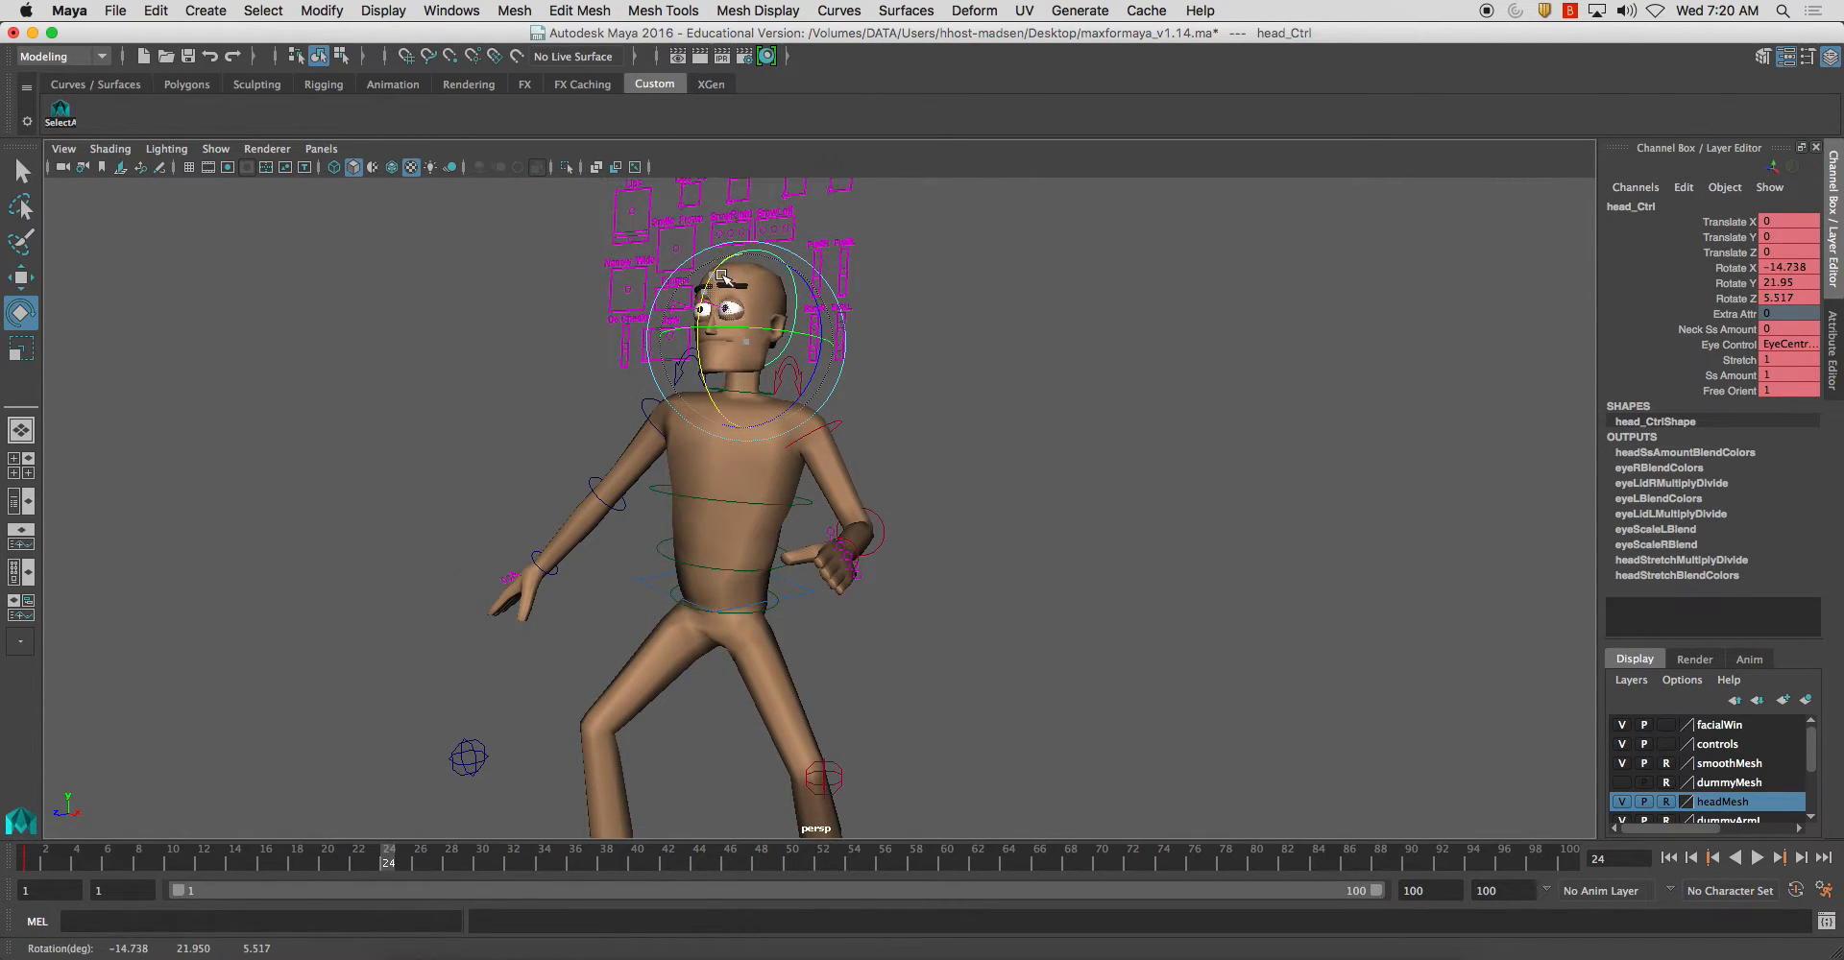
left_click(833, 356)
Step: Refine the head control's rotation from a front-facing view
left_click_drag(833, 356, 869, 359, "alt")
left_click(809, 397)
left_click(824, 260)
left_click_drag(826, 295, 807, 332)
left_click(990, 375)
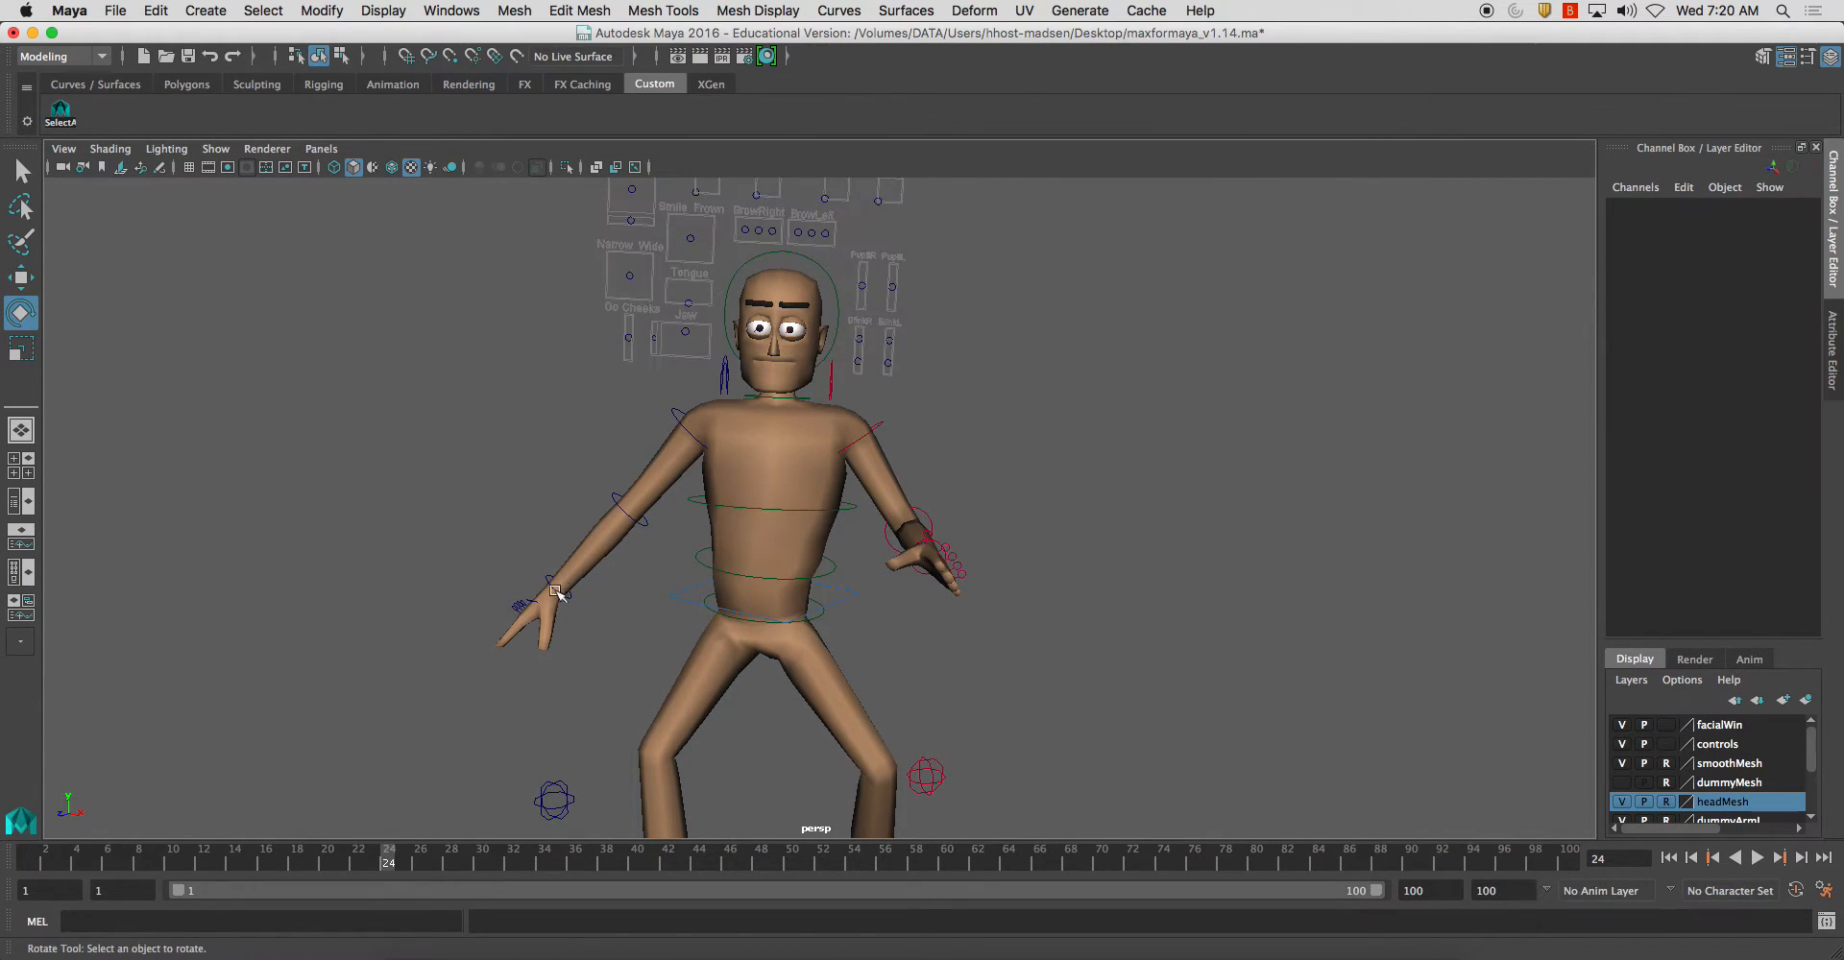
Step: Rotate the right arm's FK controls to turn the hand outward
left_click(544, 580)
left_click(672, 415)
left_click_drag(675, 415, 746, 389)
left_click(527, 437)
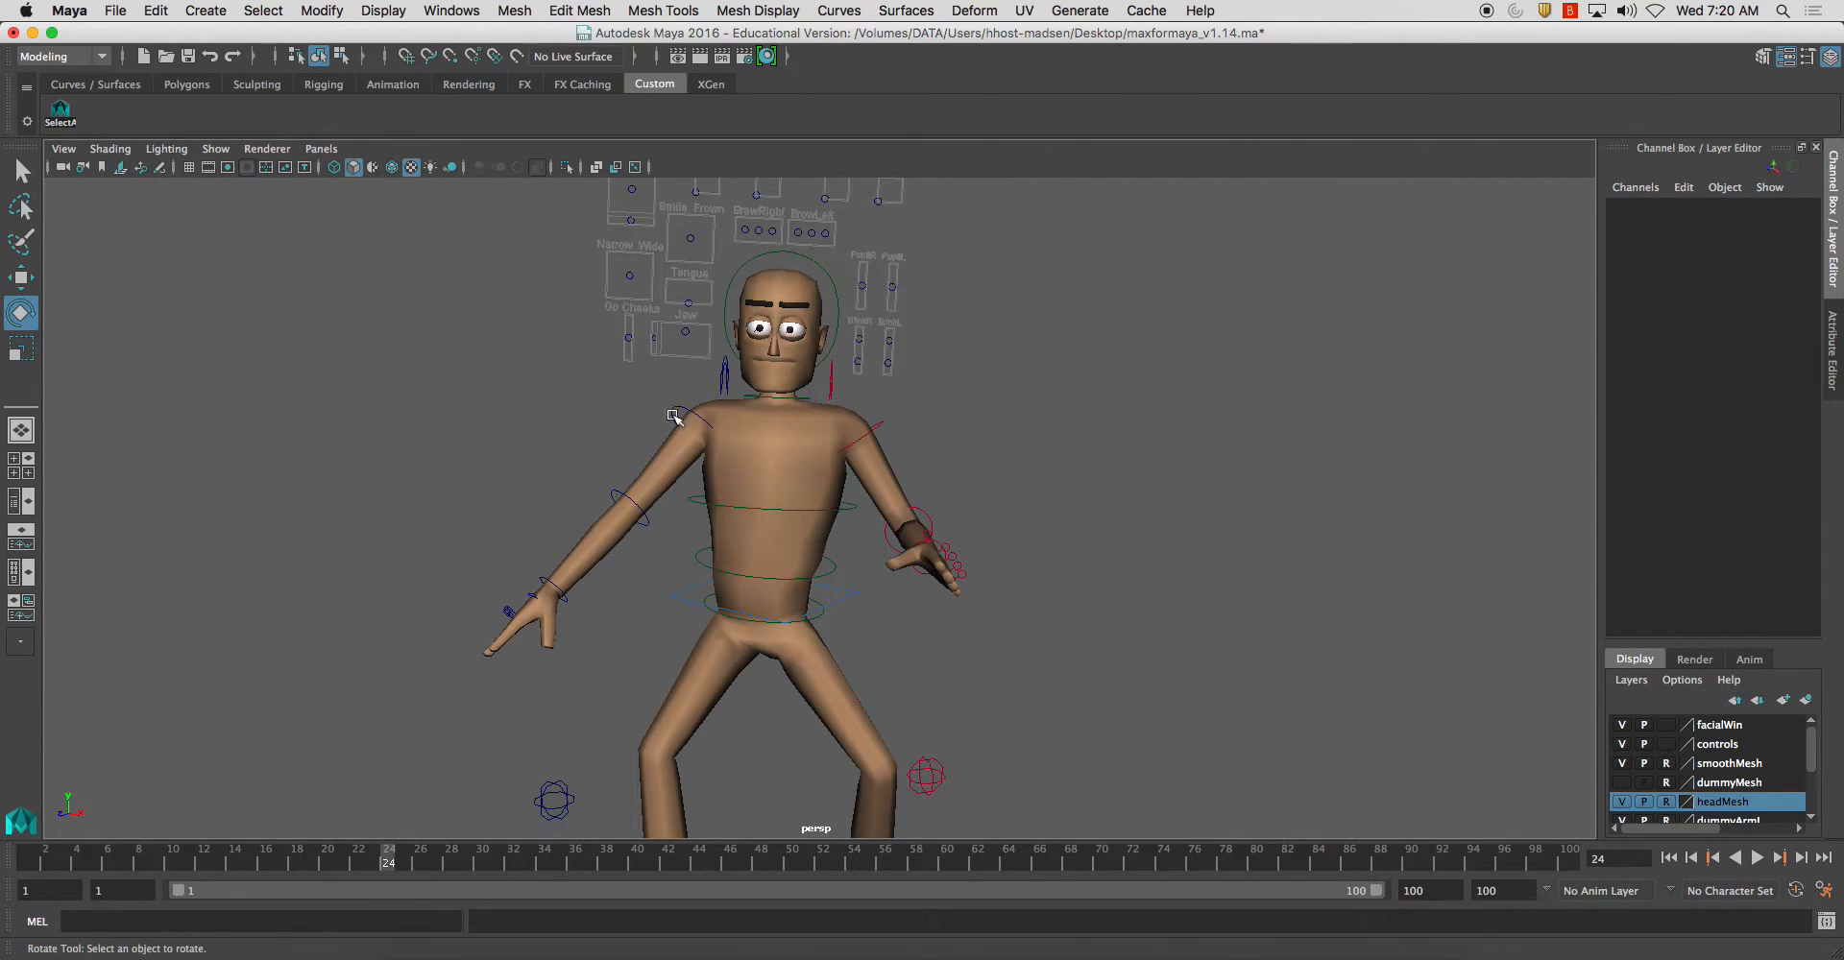
Step: Bend the right forearm forward with its elbow FK control and rotate the right wrist to tip the hand upward
left_click(608, 495)
left_click_drag(624, 503, 618, 593)
left_click(629, 531)
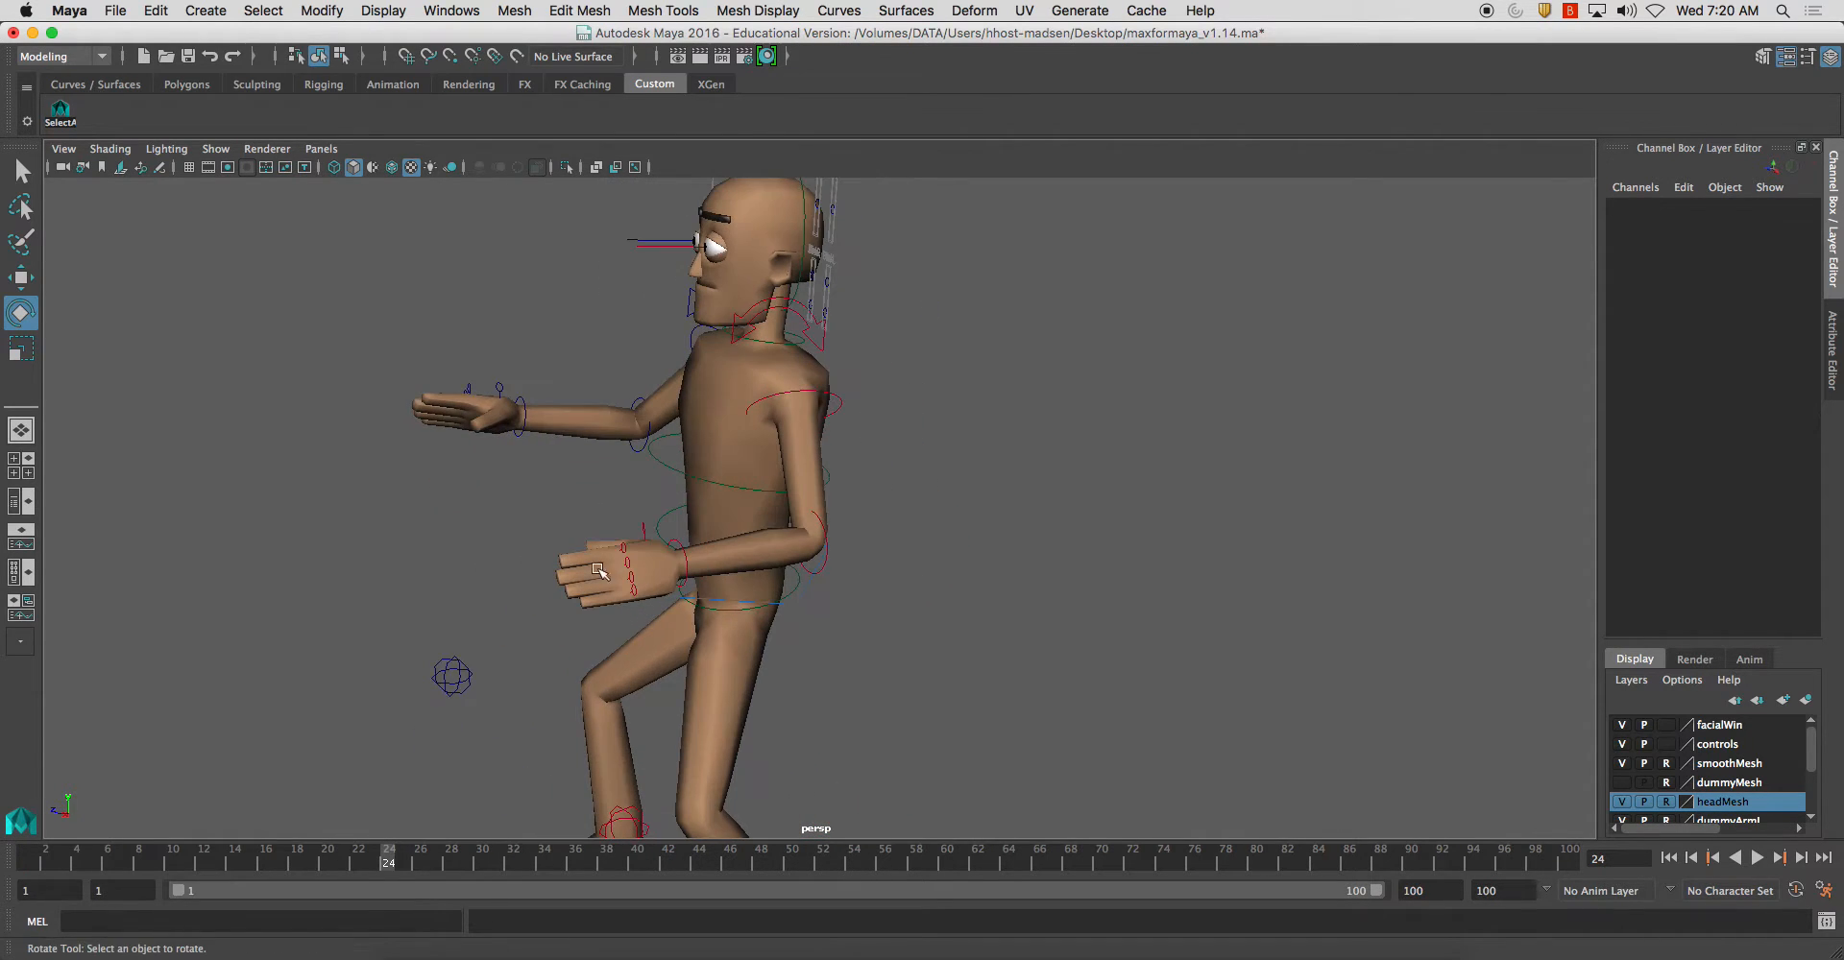
left_click(528, 409)
left_click_drag(528, 408, 550, 372)
left_click_drag(659, 479, 972, 403, "alt")
left_click(918, 386)
left_click(1002, 466)
left_click_drag(1001, 466, 966, 491, "alt")
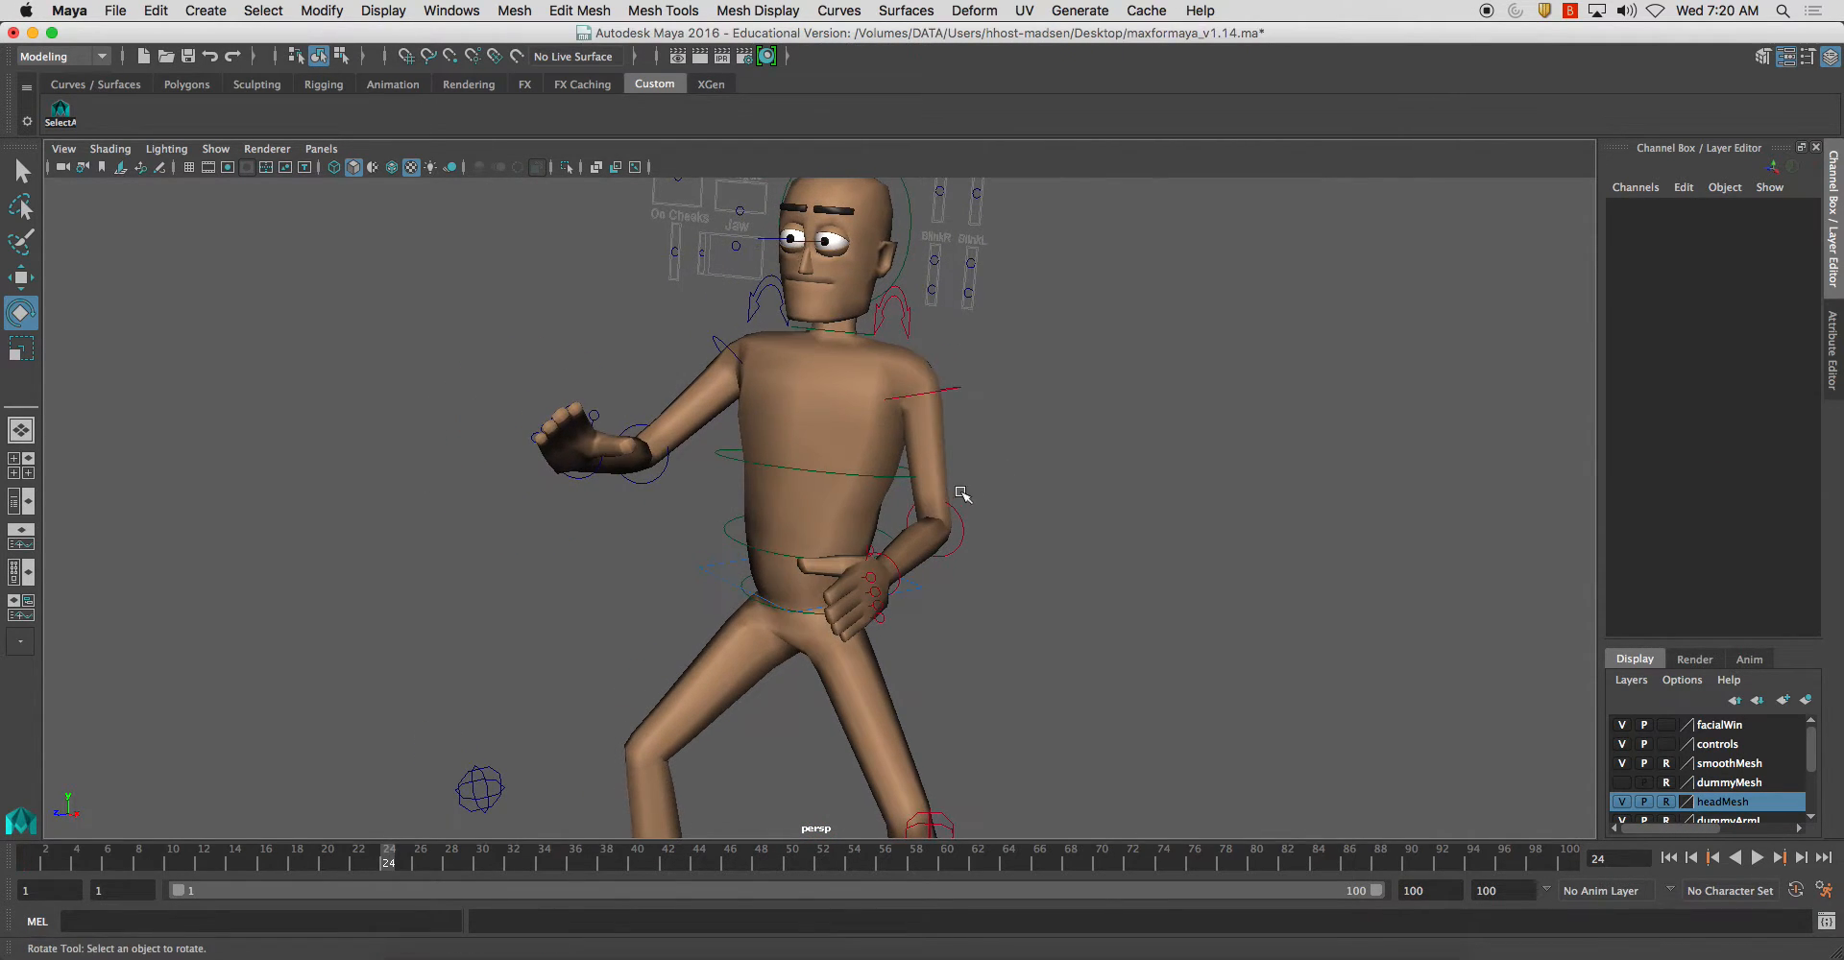
Step: Rotate the left shoulder FK control to adjust the left arm's position beside the torso
left_click(954, 388)
left_click_drag(957, 414, 945, 458, "alt")
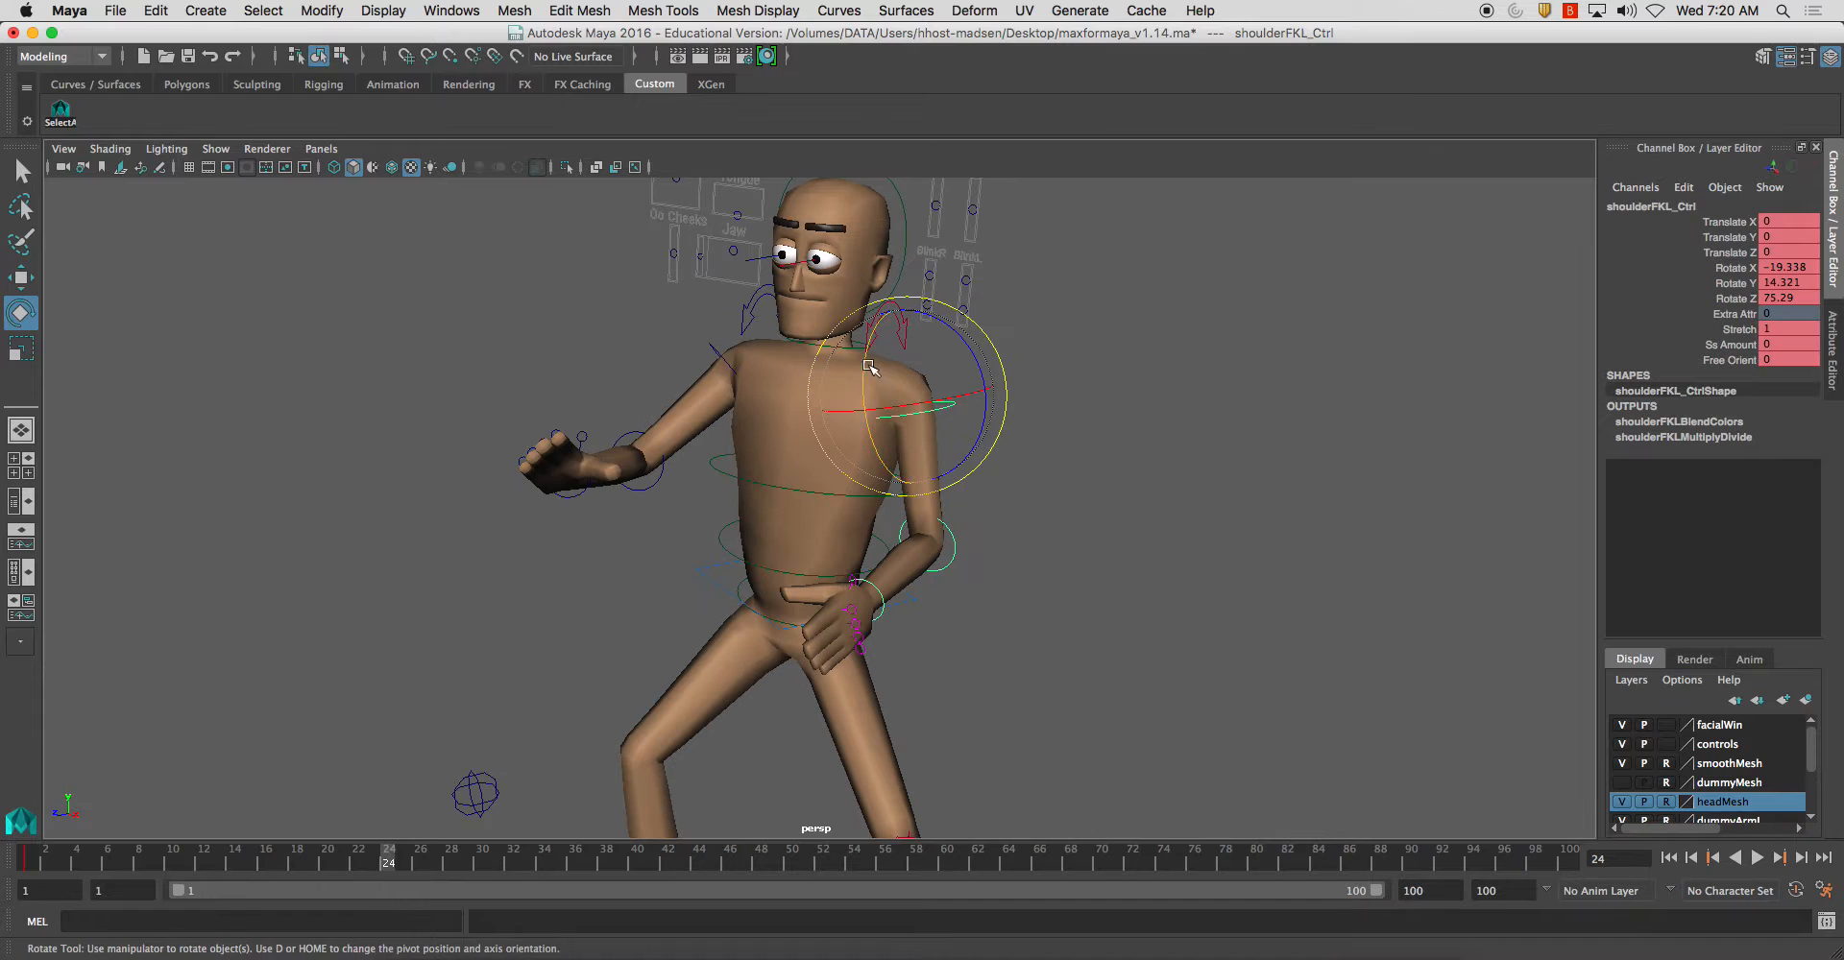
left_click_drag(869, 368, 899, 339)
left_click(1035, 395)
Step: Curl the left hand's fingers and thumb into a fist with the finger controls
left_click_drag(988, 383, 1066, 415, "alt")
middle_click_drag(1066, 415, 979, 419, "alt")
left_click_drag(979, 418, 889, 572, "alt")
right_click_drag(918, 461, 940, 549, "alt")
left_click_drag(940, 550, 885, 568, "alt")
left_click(968, 515)
left_click(1043, 500)
left_click(927, 466)
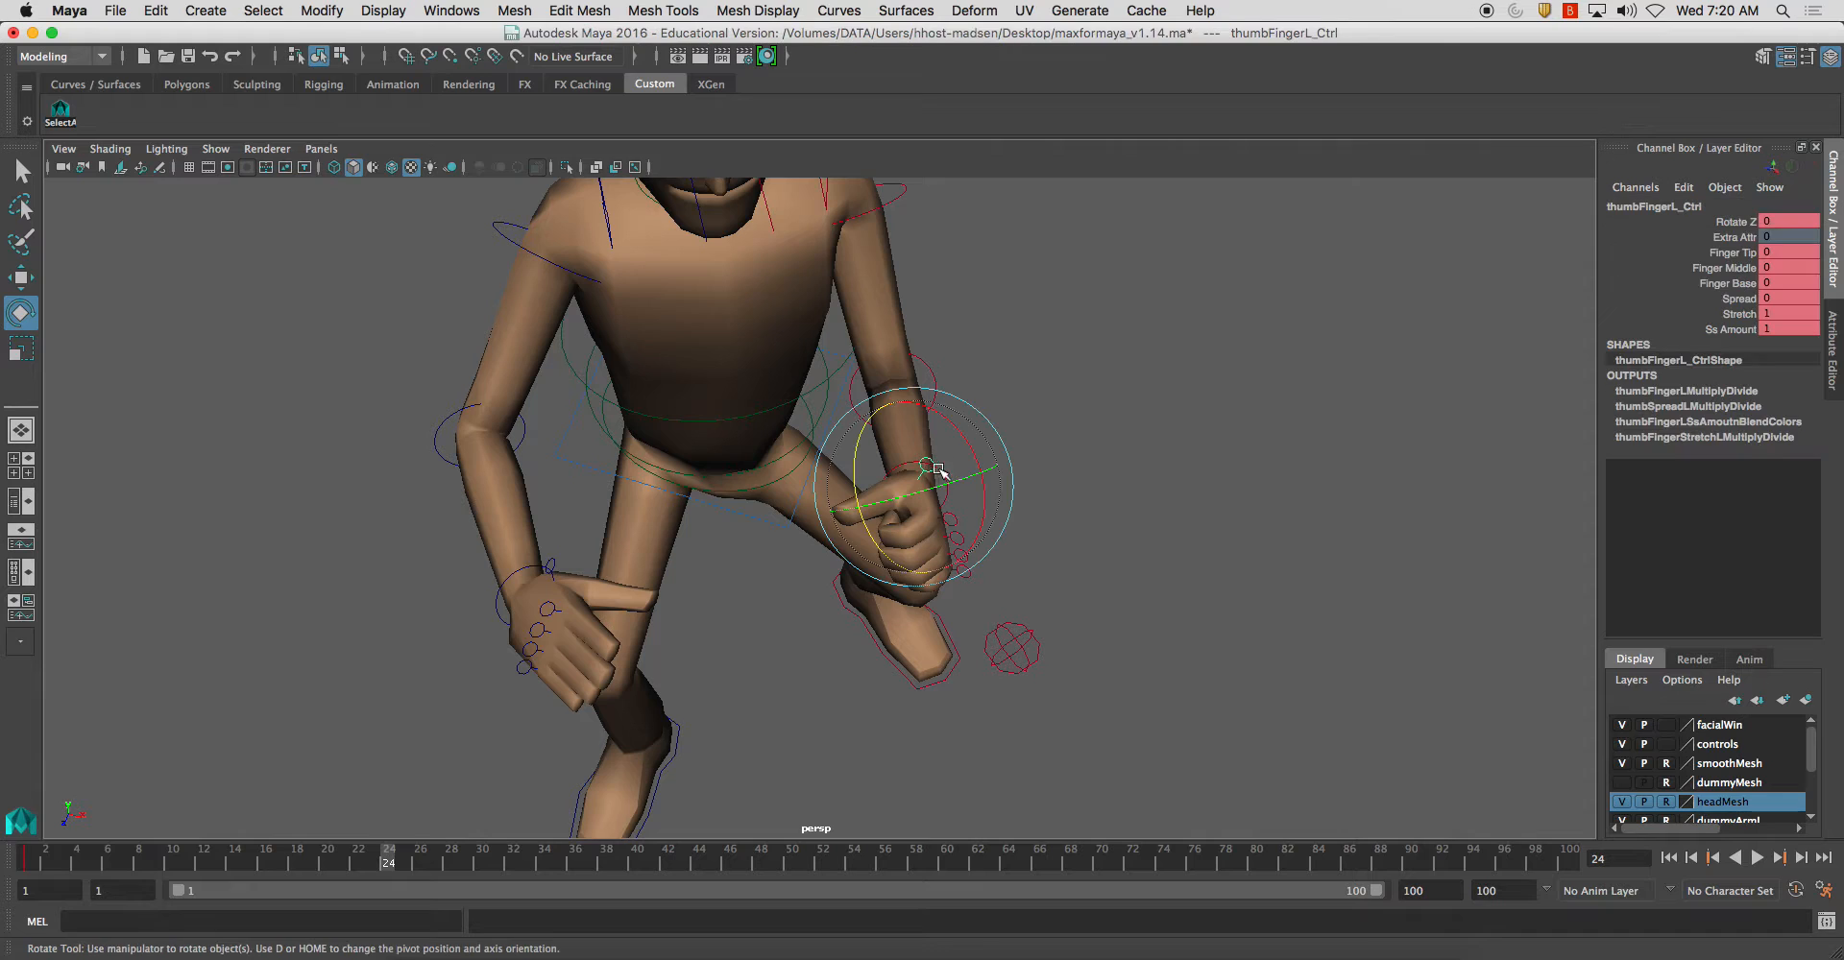
left_click_drag(862, 453, 1045, 437)
left_click(1107, 423)
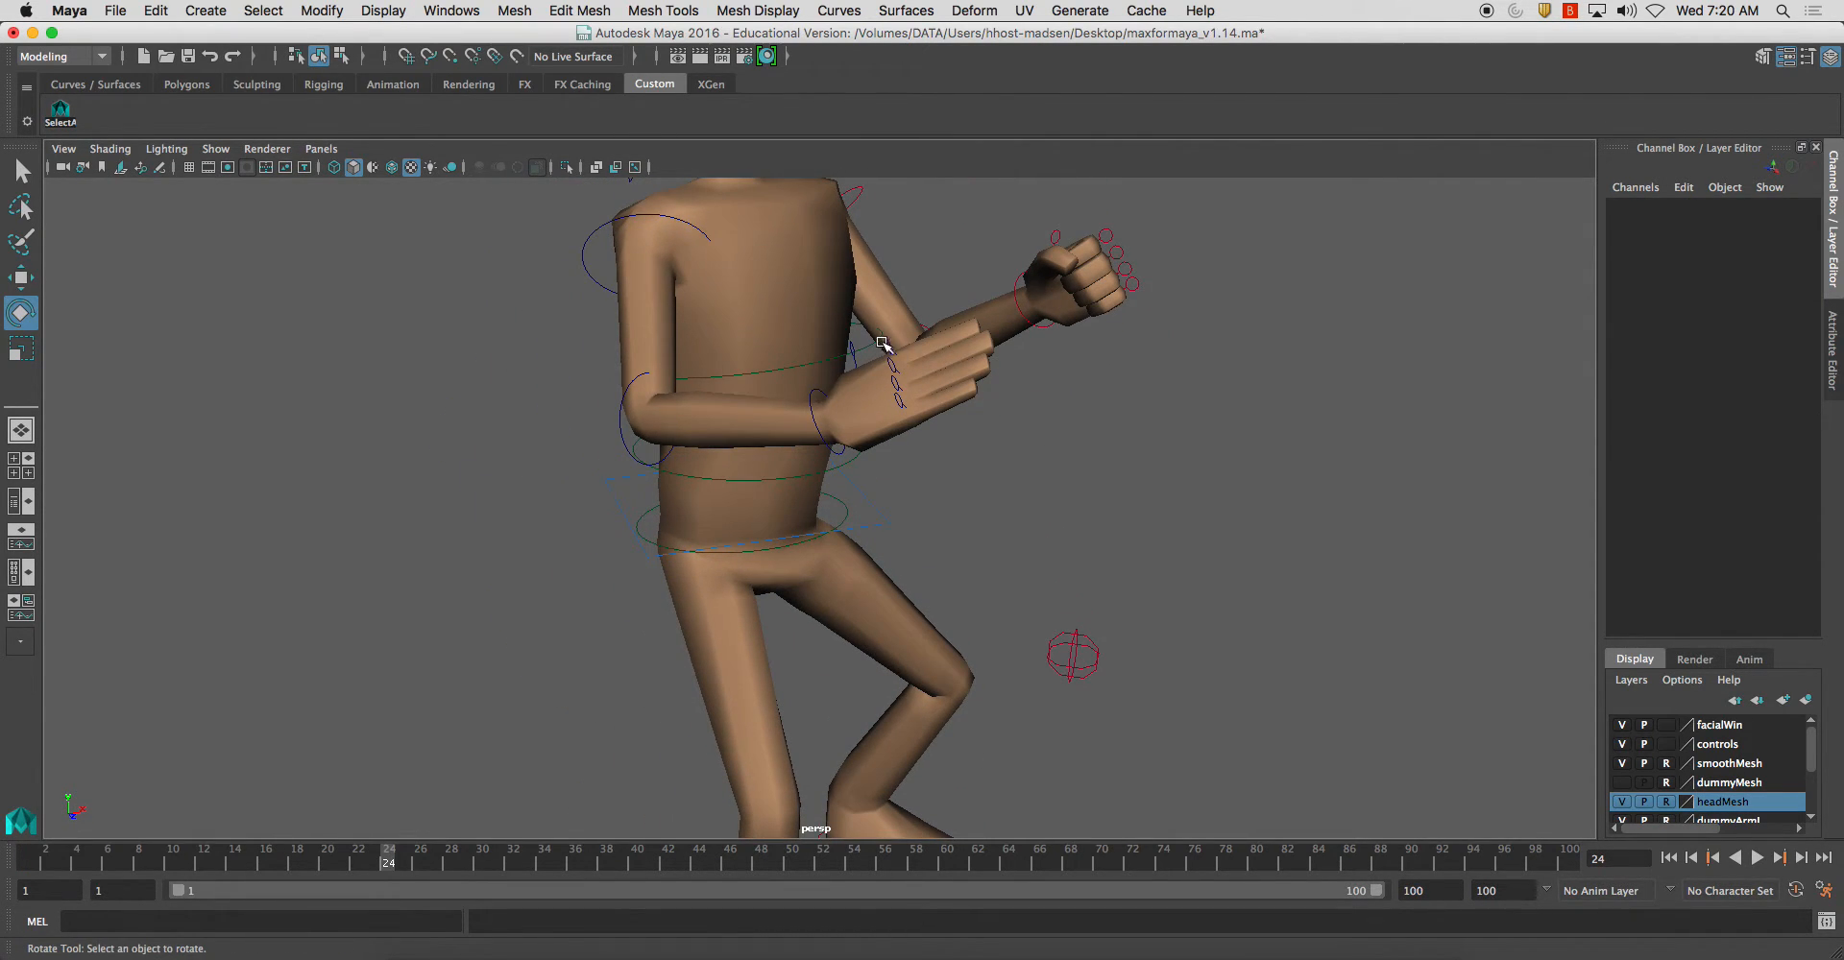
Step: Curl the right hand into a fist, rotating its thumb control to about 57.5° in Z
left_click(889, 399)
left_click_drag(892, 401, 832, 441, "alt")
left_click(930, 504)
left_click_drag(929, 504, 675, 534, "alt")
left_click(744, 433)
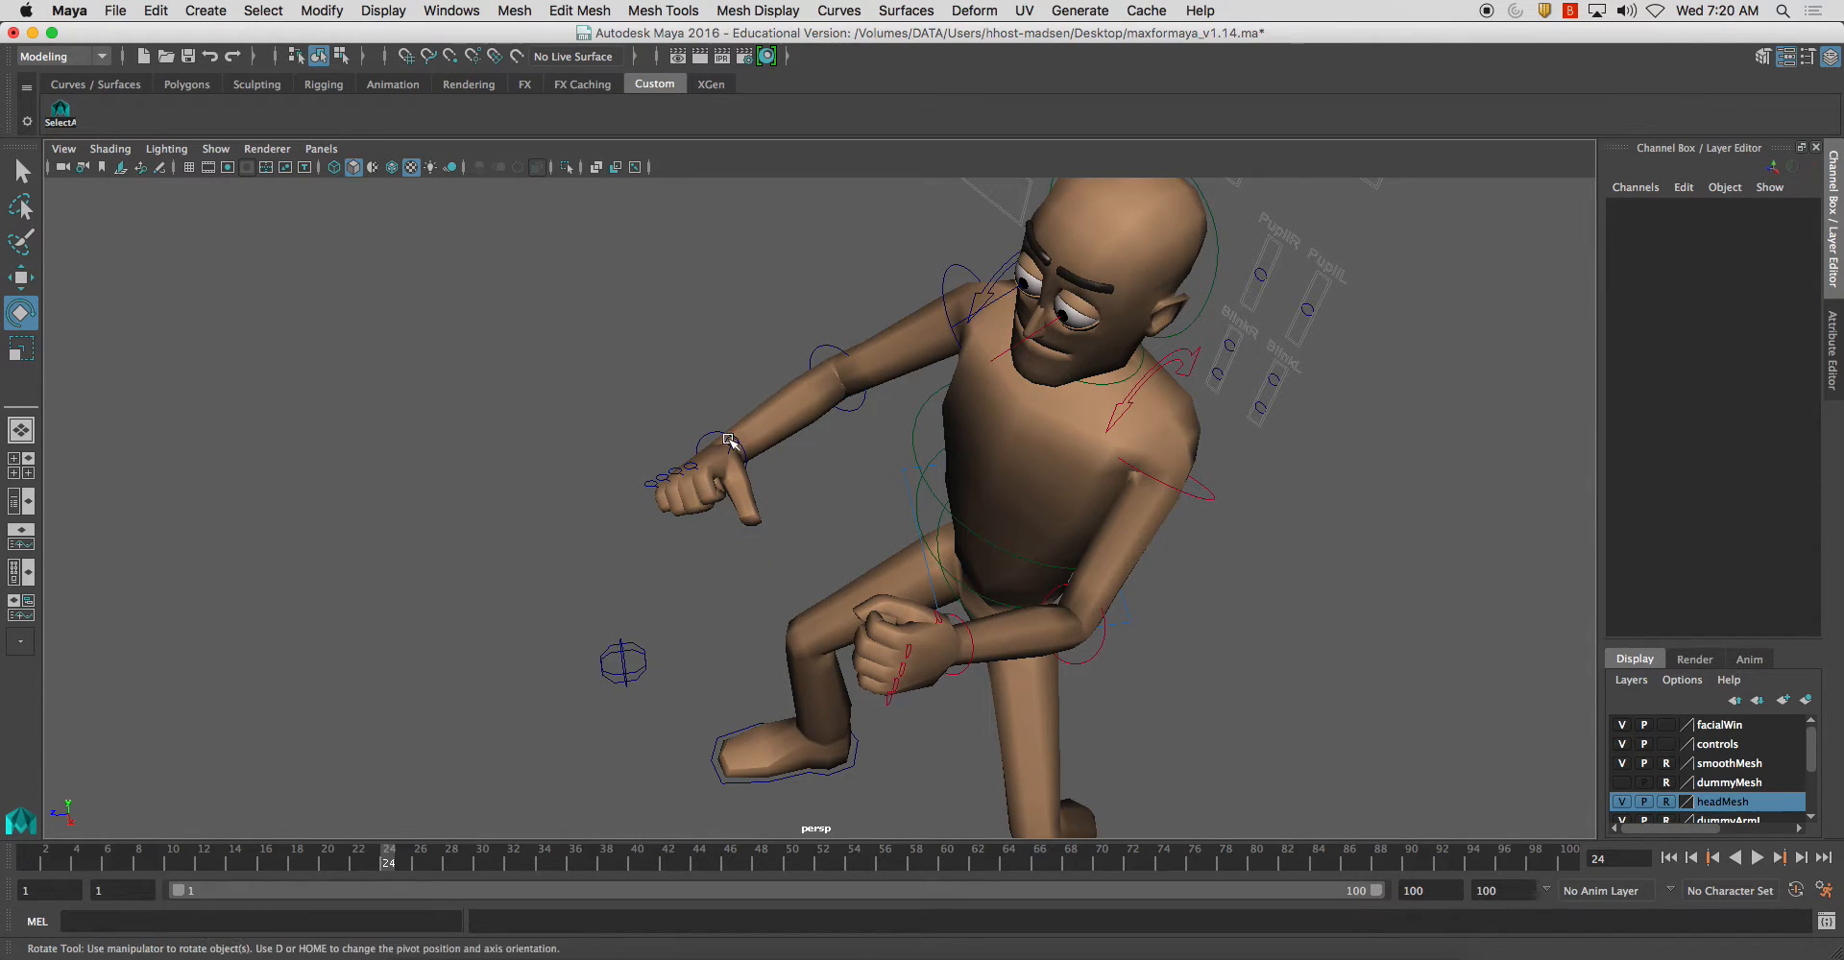
left_click(730, 444)
left_click_drag(746, 488, 752, 511)
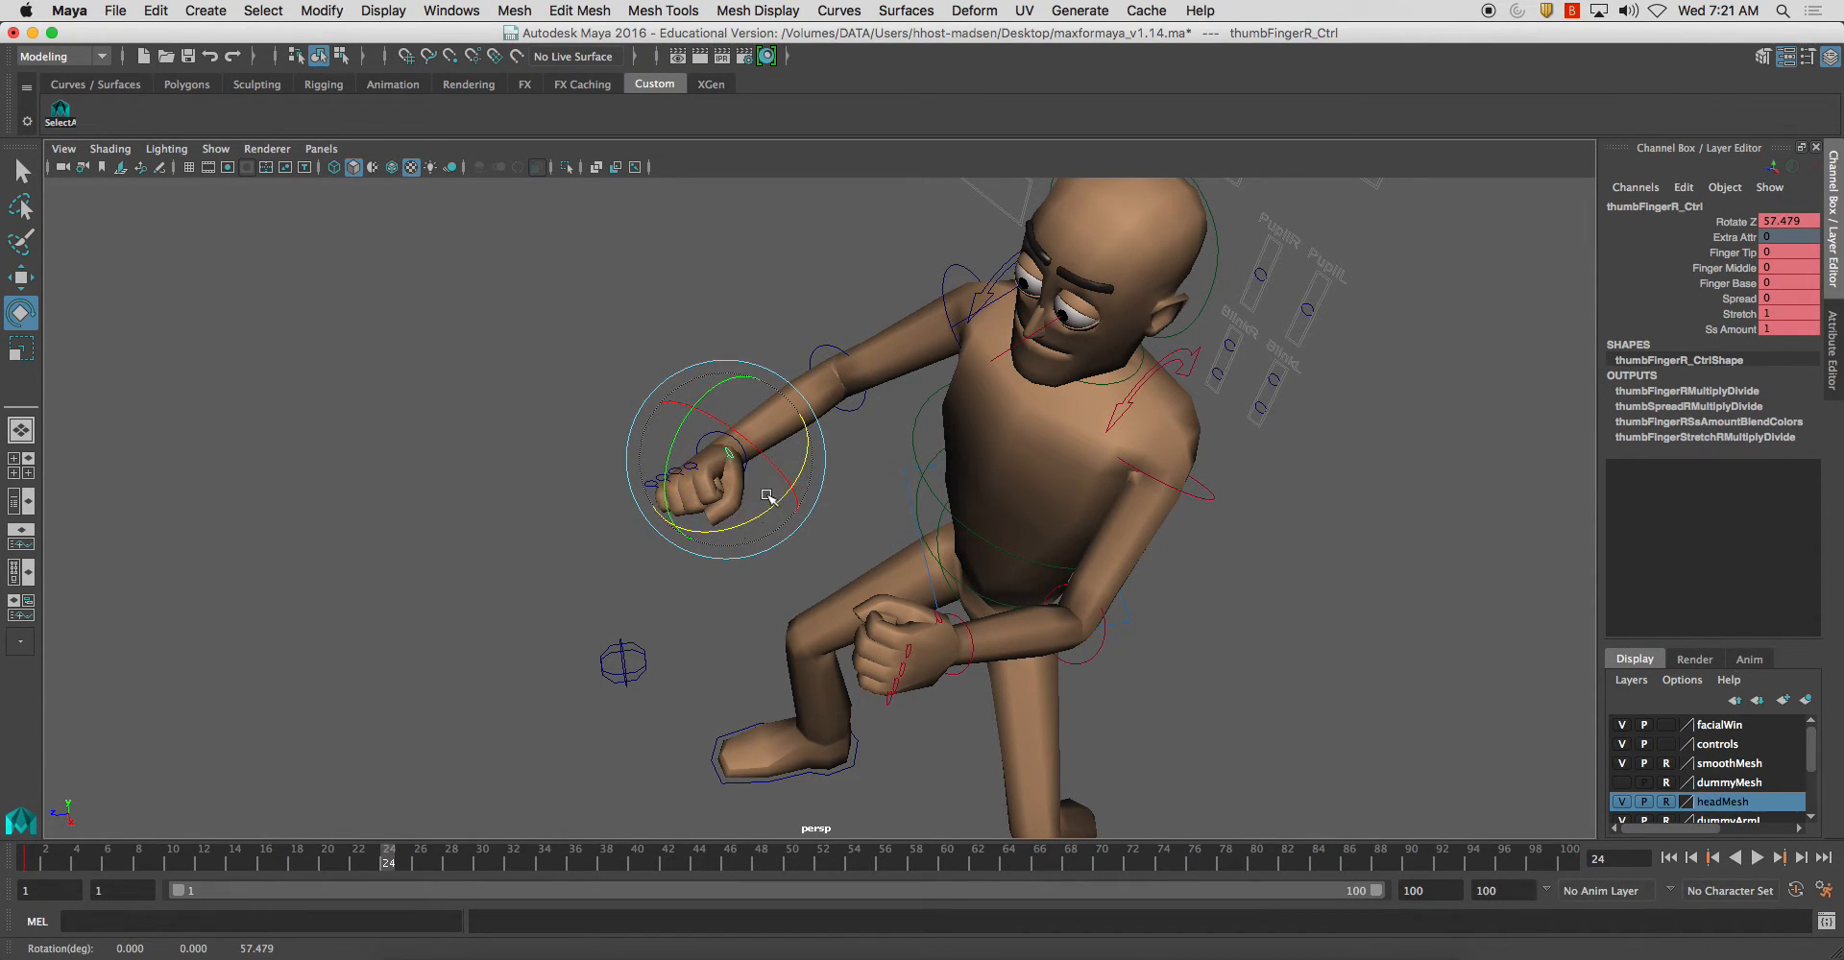
left_click(873, 486)
Step: Rotate the left arm's FK controls to raise the left fist in front of the face
left_click_drag(873, 486, 918, 402, "alt")
middle_click_drag(918, 401, 864, 478, "alt")
left_click_drag(865, 479, 1010, 336, "alt")
left_click(871, 441)
left_click_drag(892, 425, 883, 426)
left_click(1043, 340)
left_click_drag(1043, 340, 967, 353)
Step: Rotate the right shoulder FK control to lift the right arm in front of the chest
left_click_drag(1013, 440, 1128, 400, "alt")
right_click_drag(1127, 399, 1042, 355, "alt")
middle_click_drag(1033, 345, 1103, 423, "alt")
left_click_drag(1104, 424, 1157, 419, "alt")
left_click(832, 412)
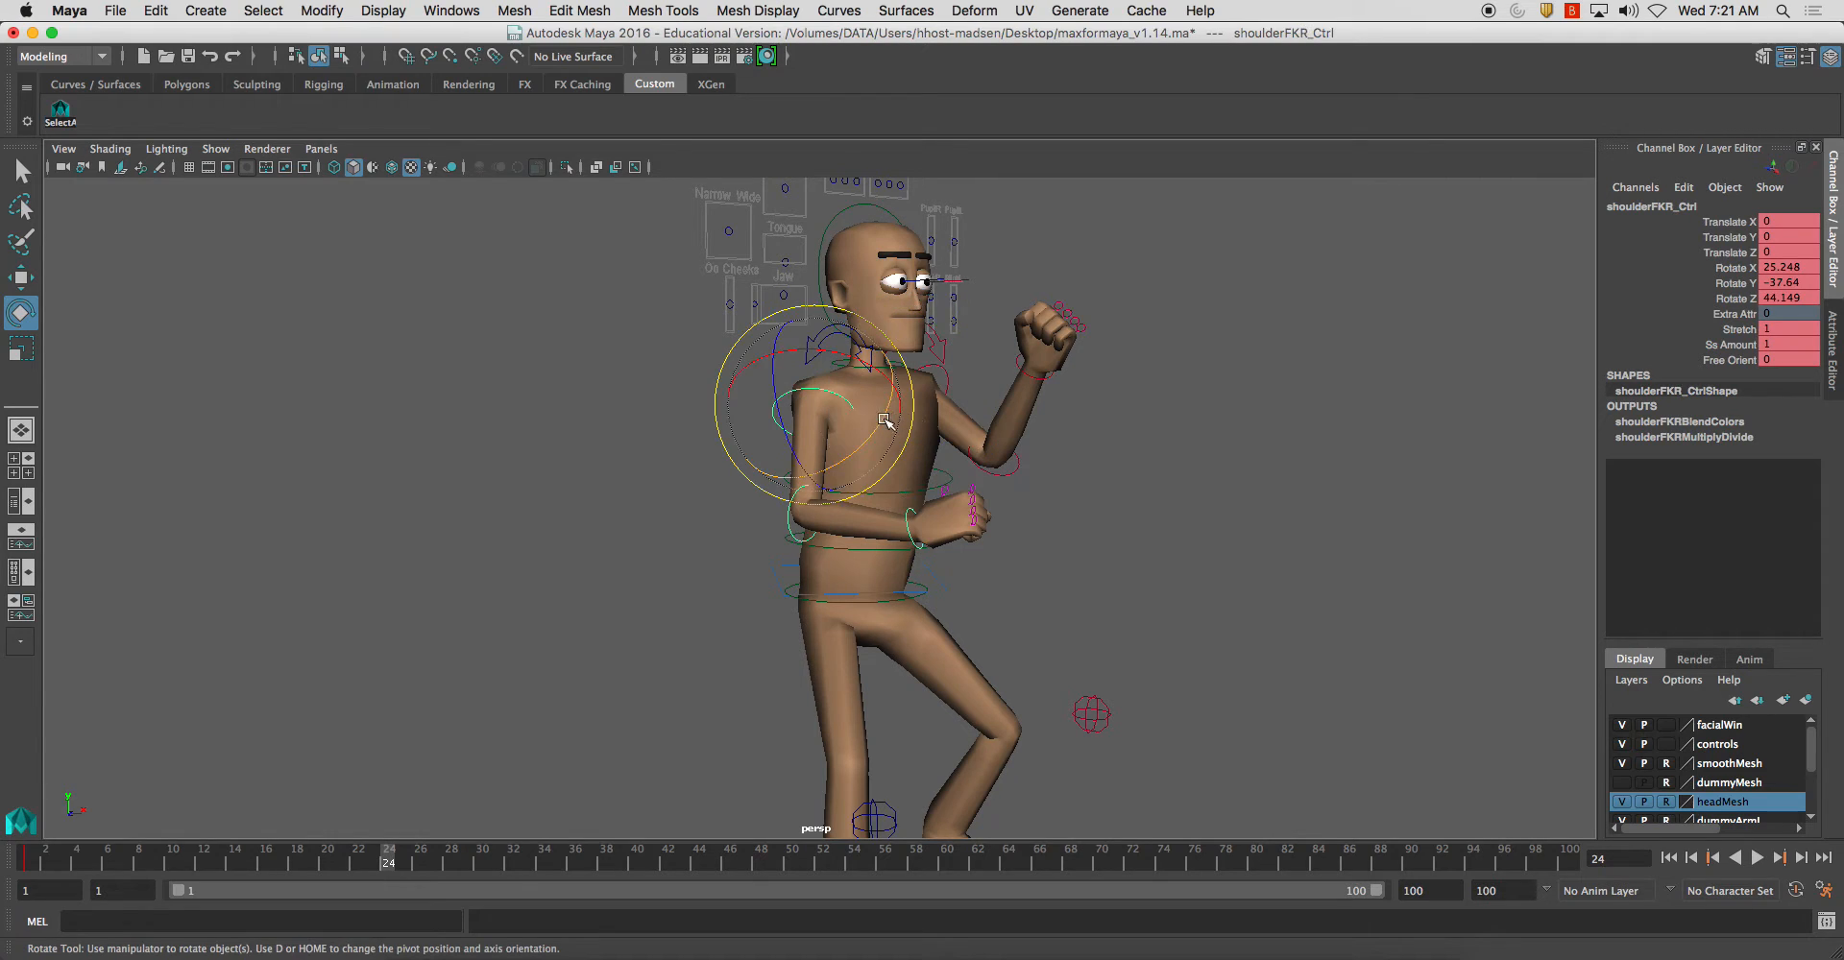
left_click_drag(885, 420, 961, 523)
left_click(965, 557)
Step: Refine the right shoulder FK control's rotation to about 77.6° in X, -79.6° in Y and 15.8° in Z
left_click(941, 505)
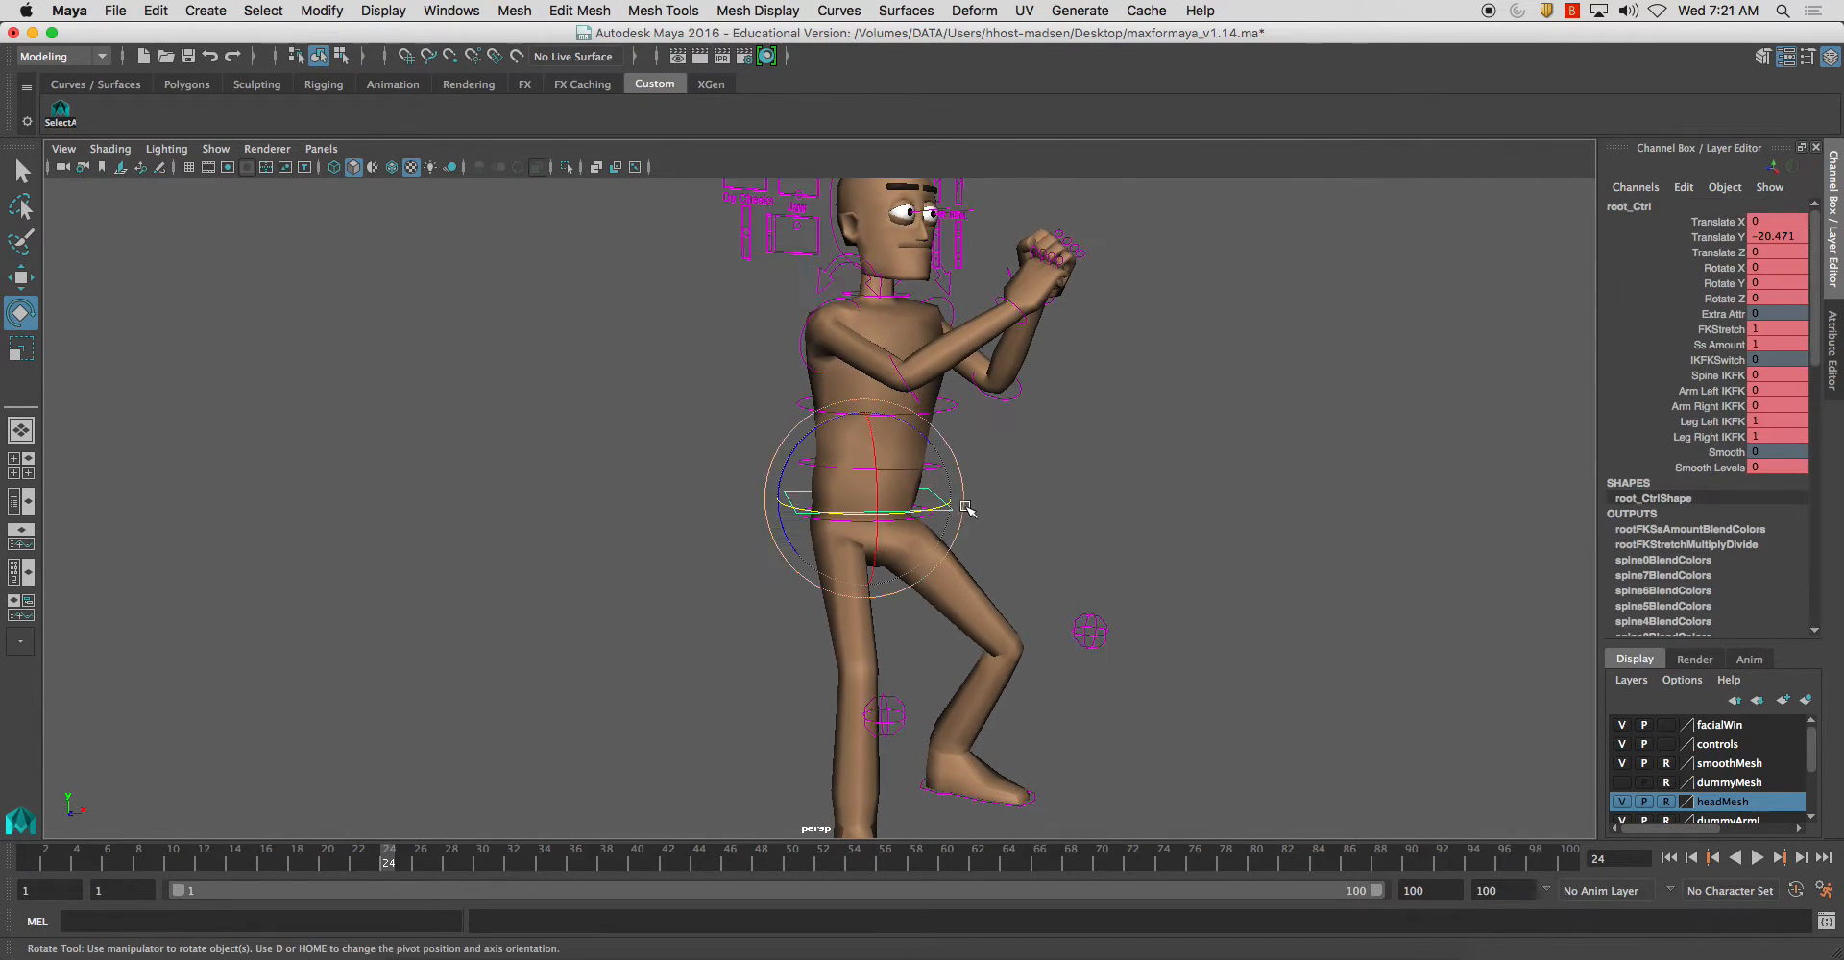
left_click_drag(963, 510, 893, 507, "alt")
middle_click_drag(970, 506, 955, 448, "alt")
right_click_drag(999, 447, 958, 449, "alt")
left_click_drag(970, 446, 950, 442, "alt")
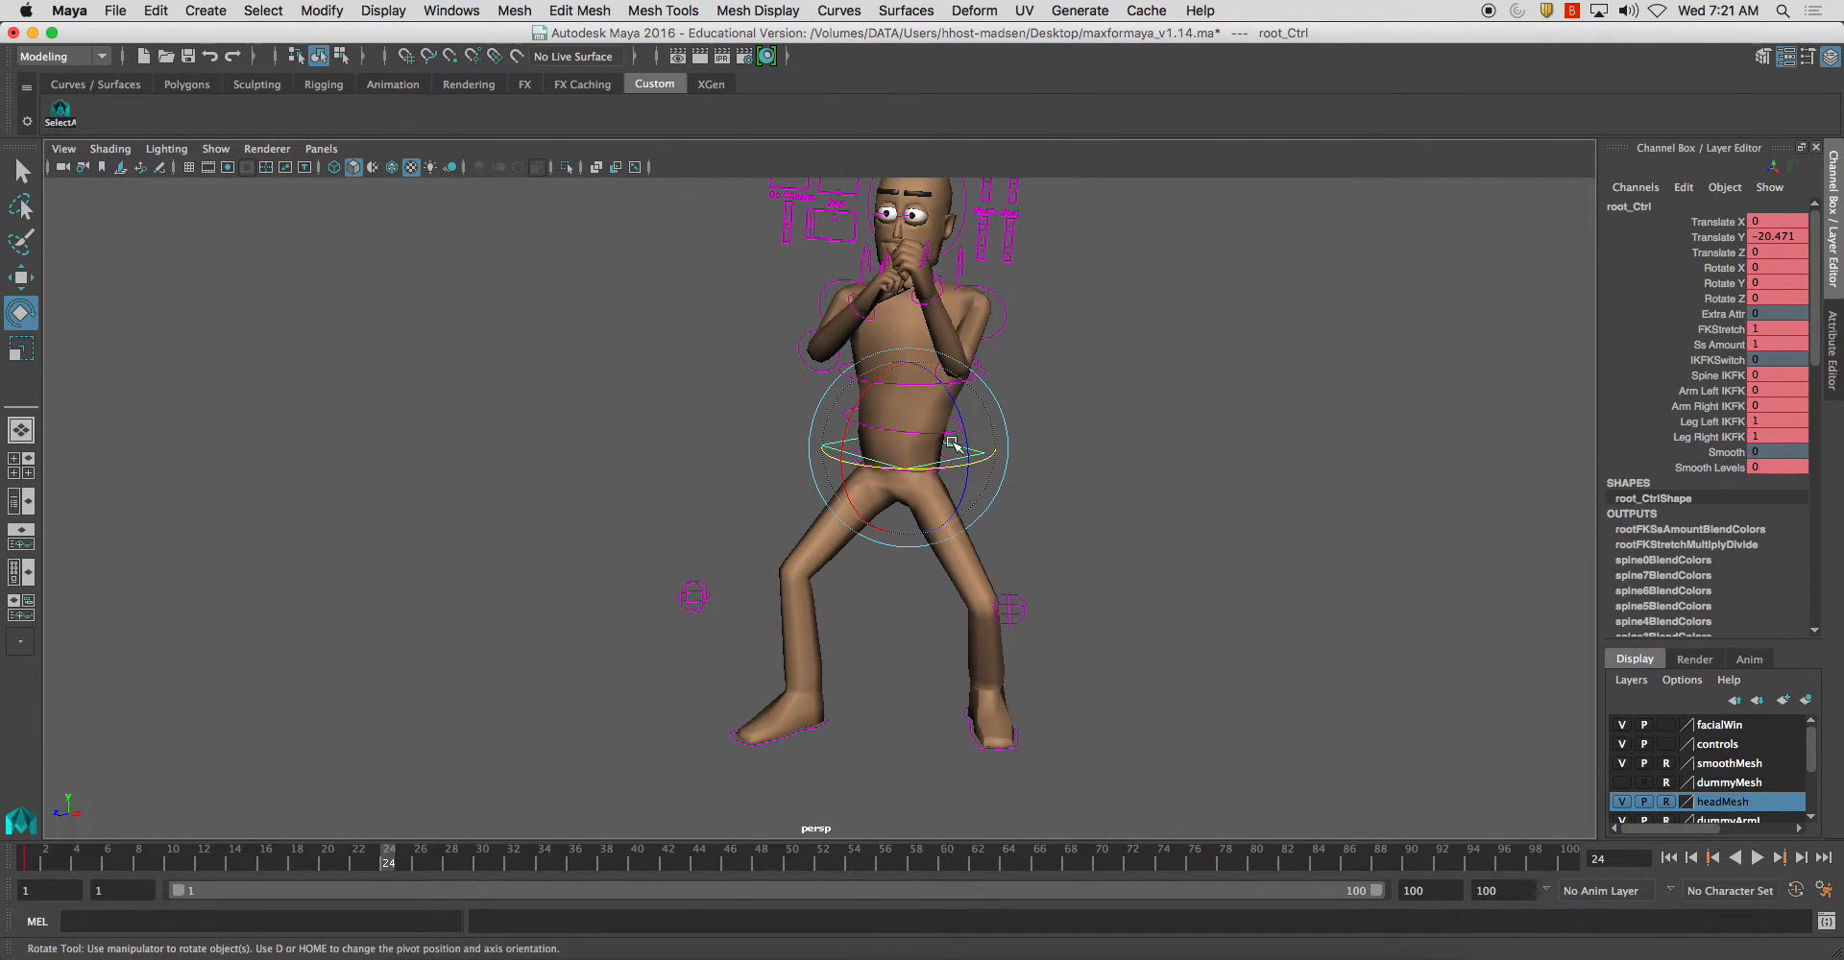
left_click(831, 311)
left_click_drag(916, 263, 704, 317)
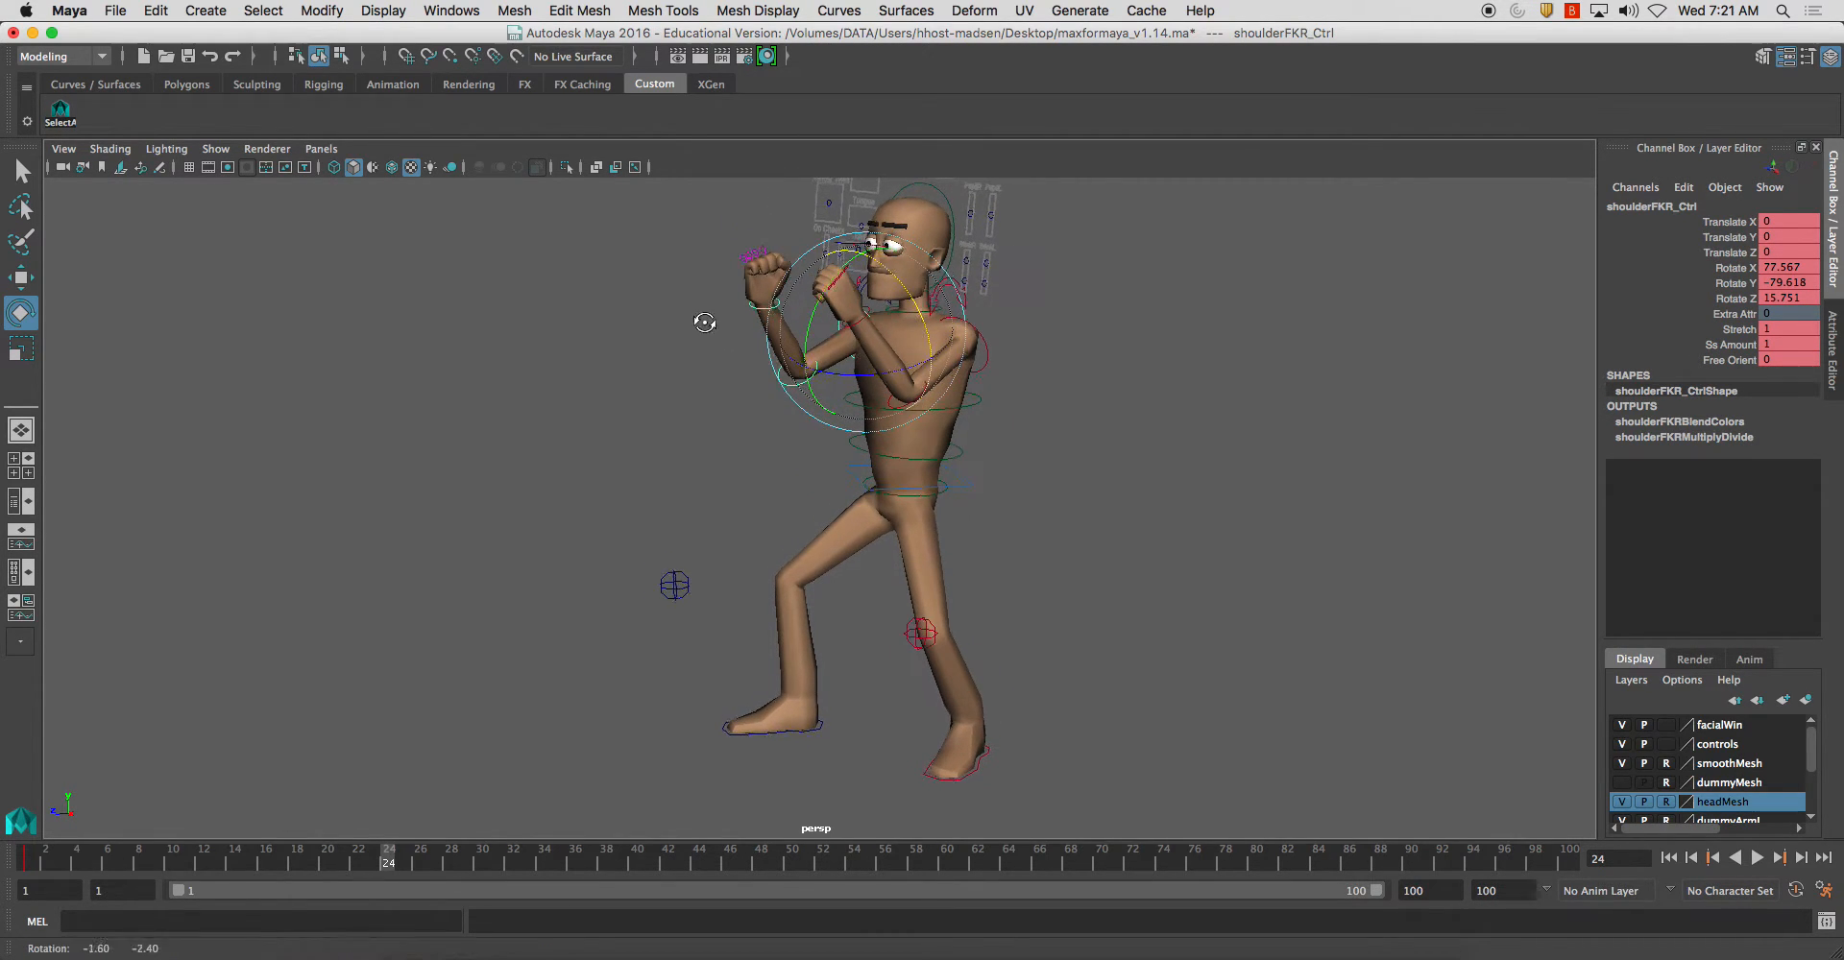
Step: Move the root control forward to about 5.9 in Translate Z
left_click(972, 490)
key("w")
mouse_move(839, 480)
left_mouse_down()
mouse_move(814, 481)
mouse_move(855, 490)
mouse_move(788, 485)
mouse_move(869, 489)
mouse_move(783, 494)
mouse_move(859, 499)
mouse_move(783, 494)
mouse_move(829, 497)
left_mouse_up()
Step: Twist the lower spine FK control to about 18.2° in X, -10.9° in Y and -4° in Z
left_click(948, 442)
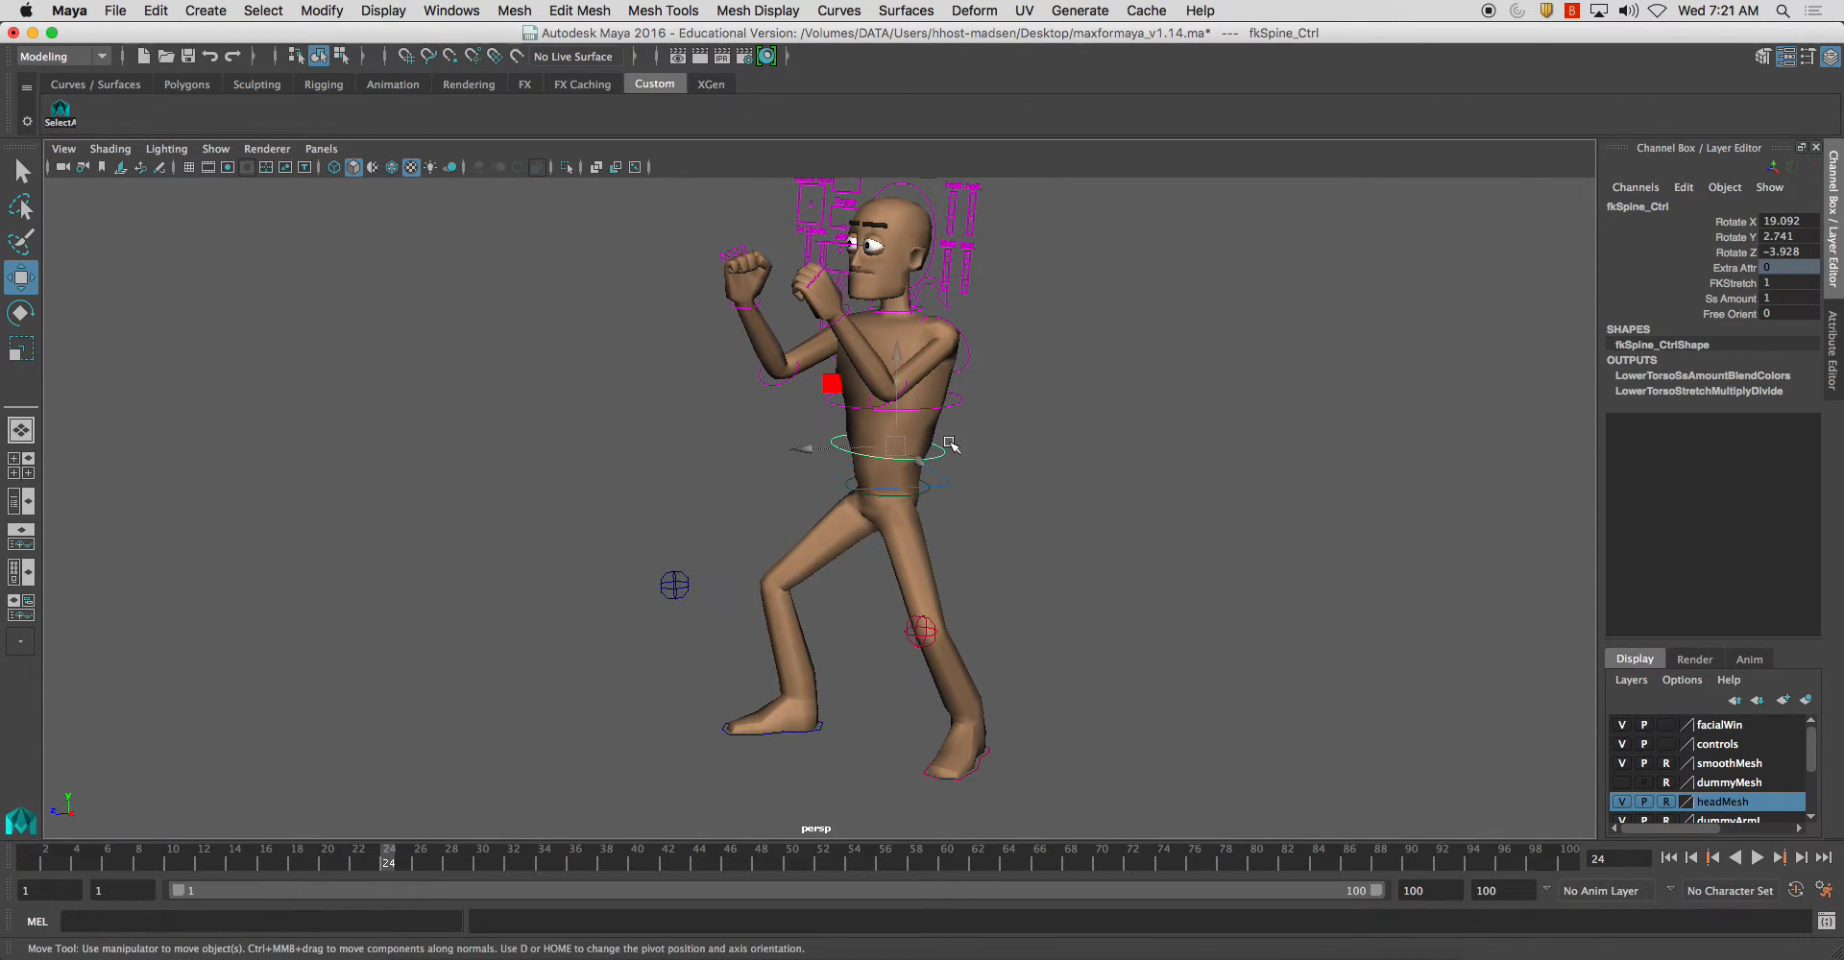
key("e")
left_click_drag(846, 380, 934, 405)
key("super+z")
middle_click_drag(934, 406, 938, 445, "alt")
mouse_move(862, 425)
left_mouse_down()
mouse_move(847, 443)
mouse_move(848, 403)
left_mouse_up()
left_click(911, 419)
left_click(862, 458)
Step: Rotate the head control to about 3.4° in X, 21.3° in Y and 1.6° in Z
left_click(905, 297)
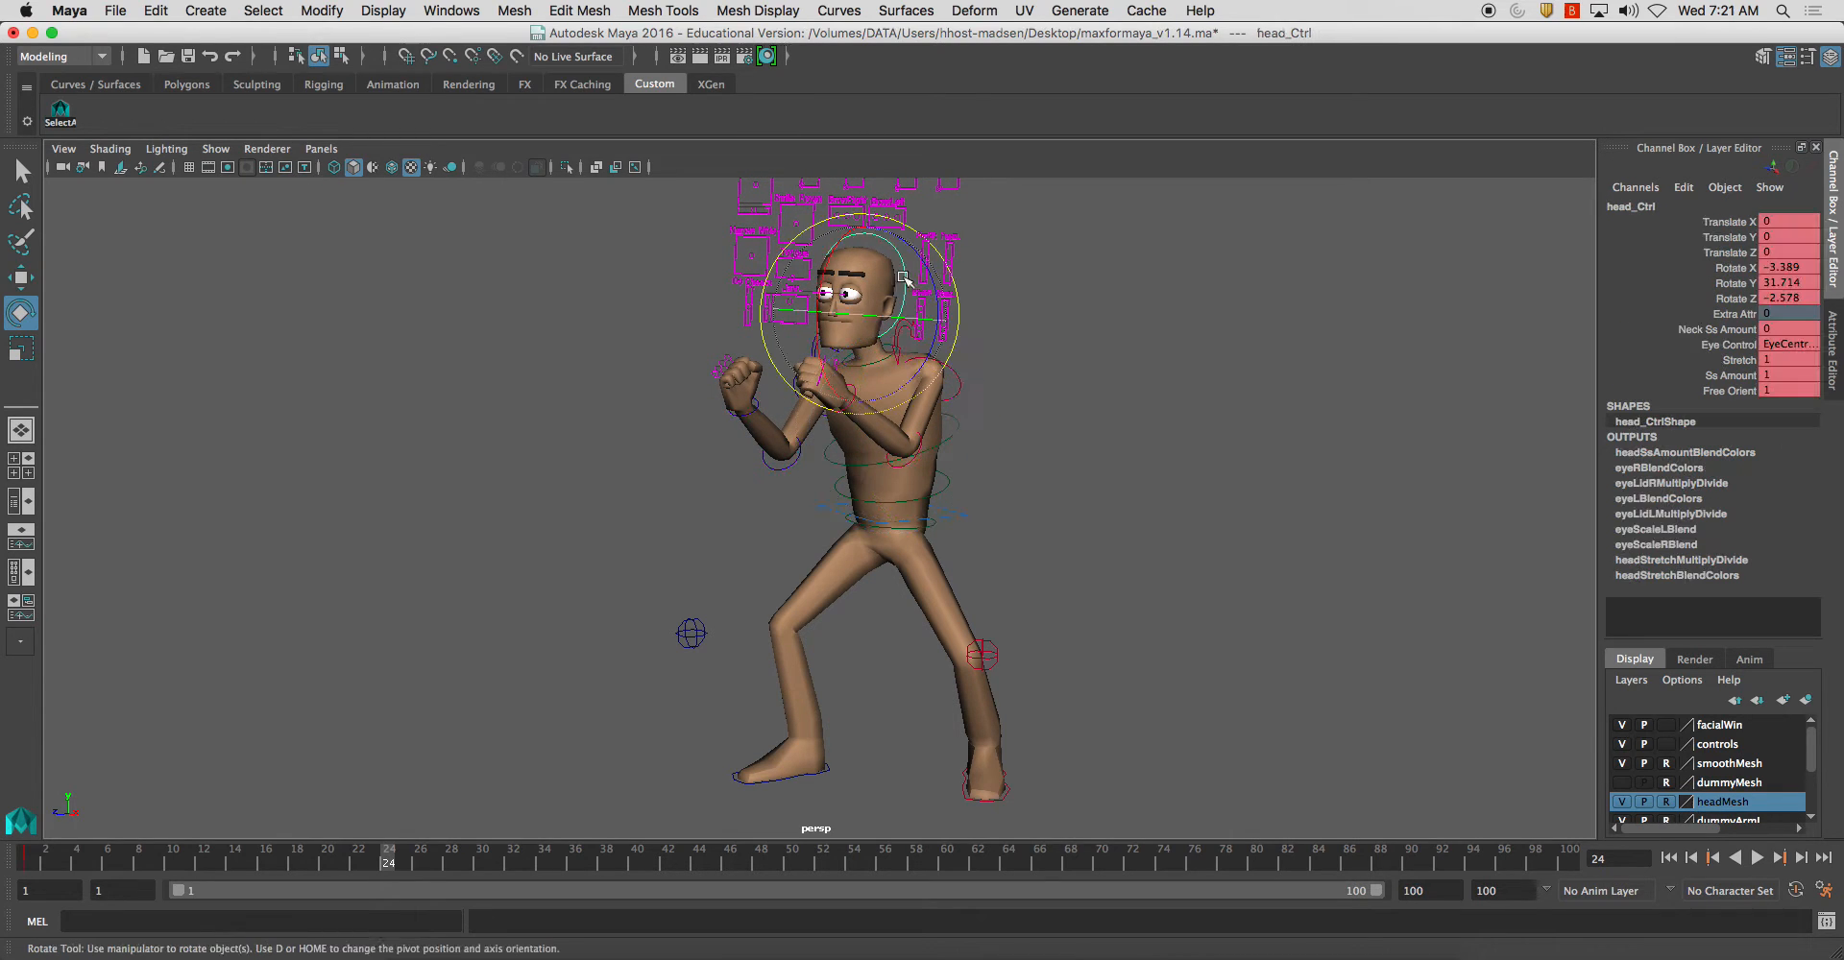
left_click_drag(845, 267, 825, 280)
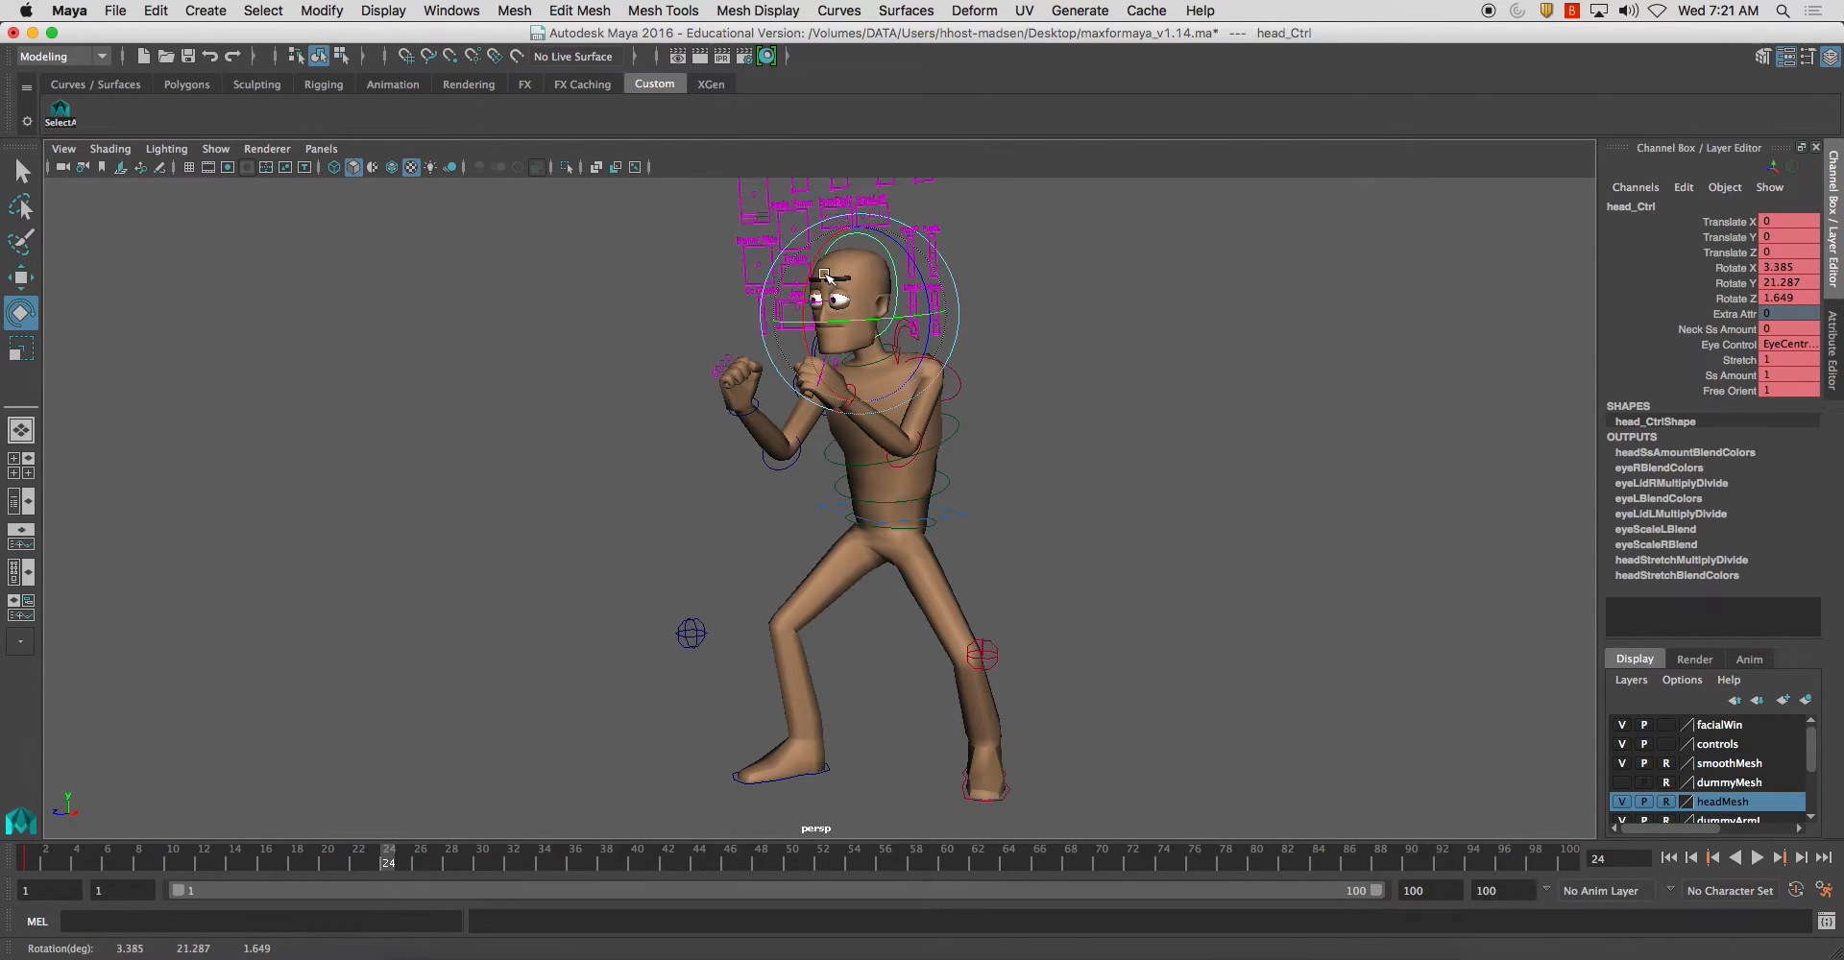
left_click(1158, 337)
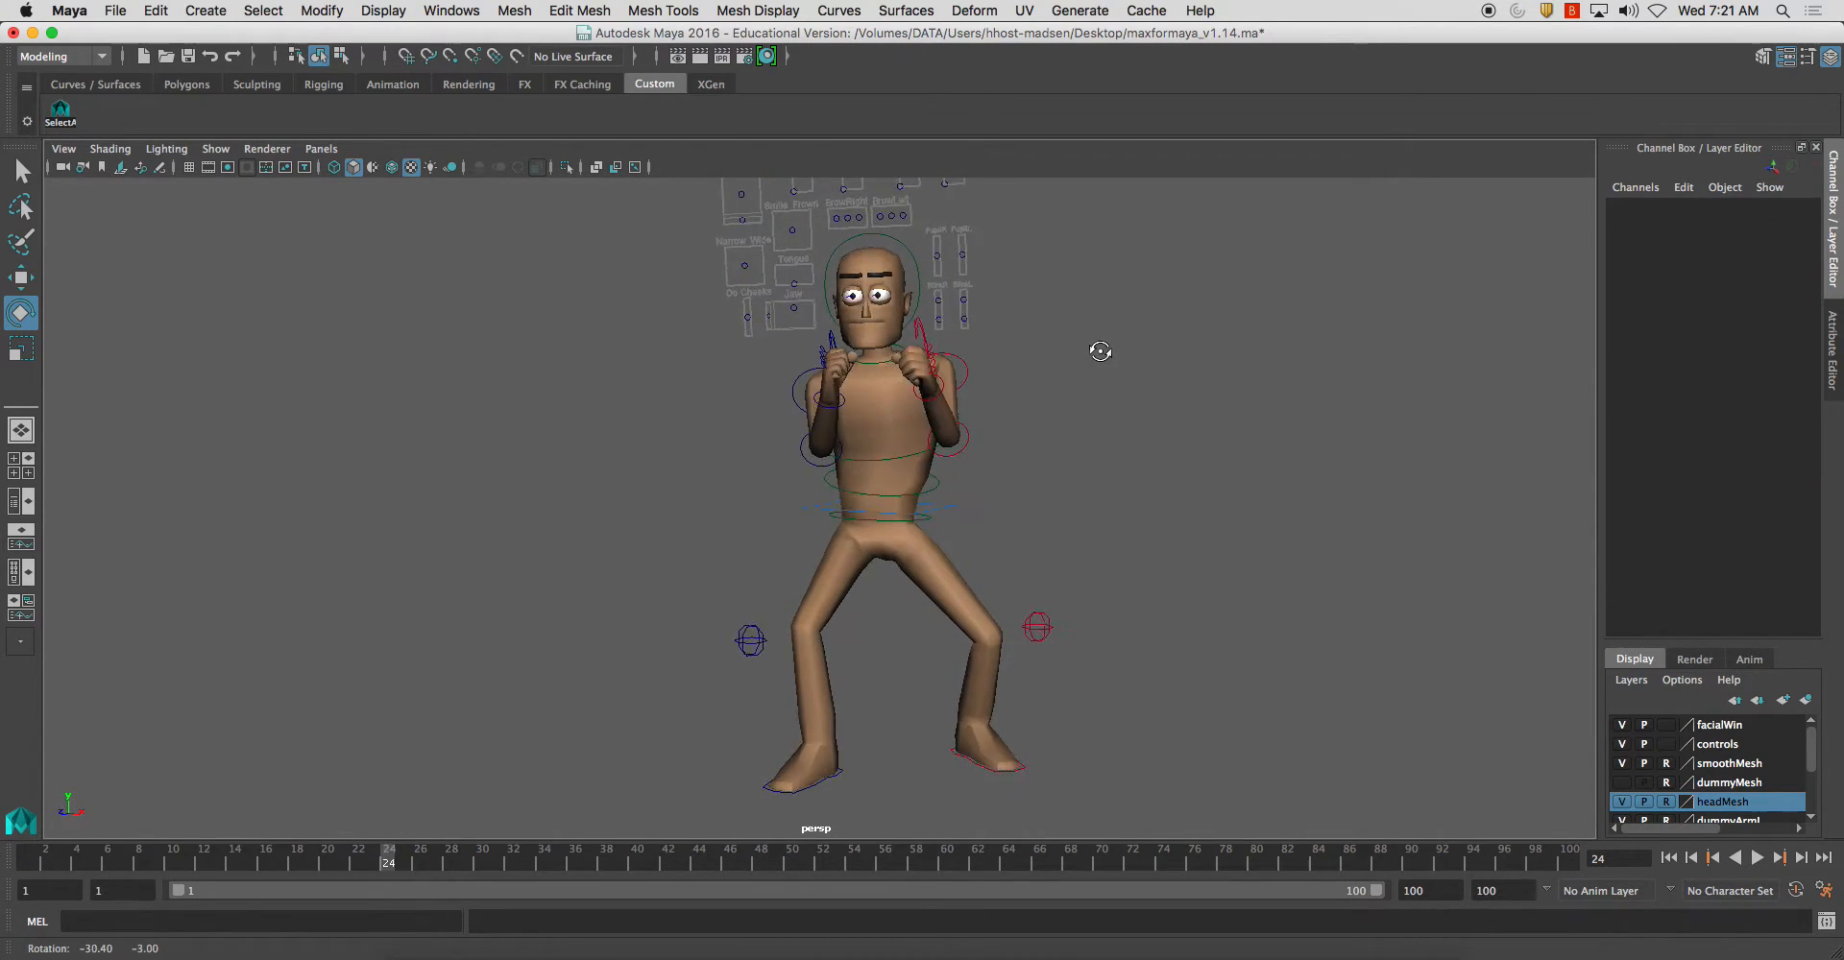
left_click(911, 311)
left_click_drag(893, 318, 923, 374)
left_click(970, 349)
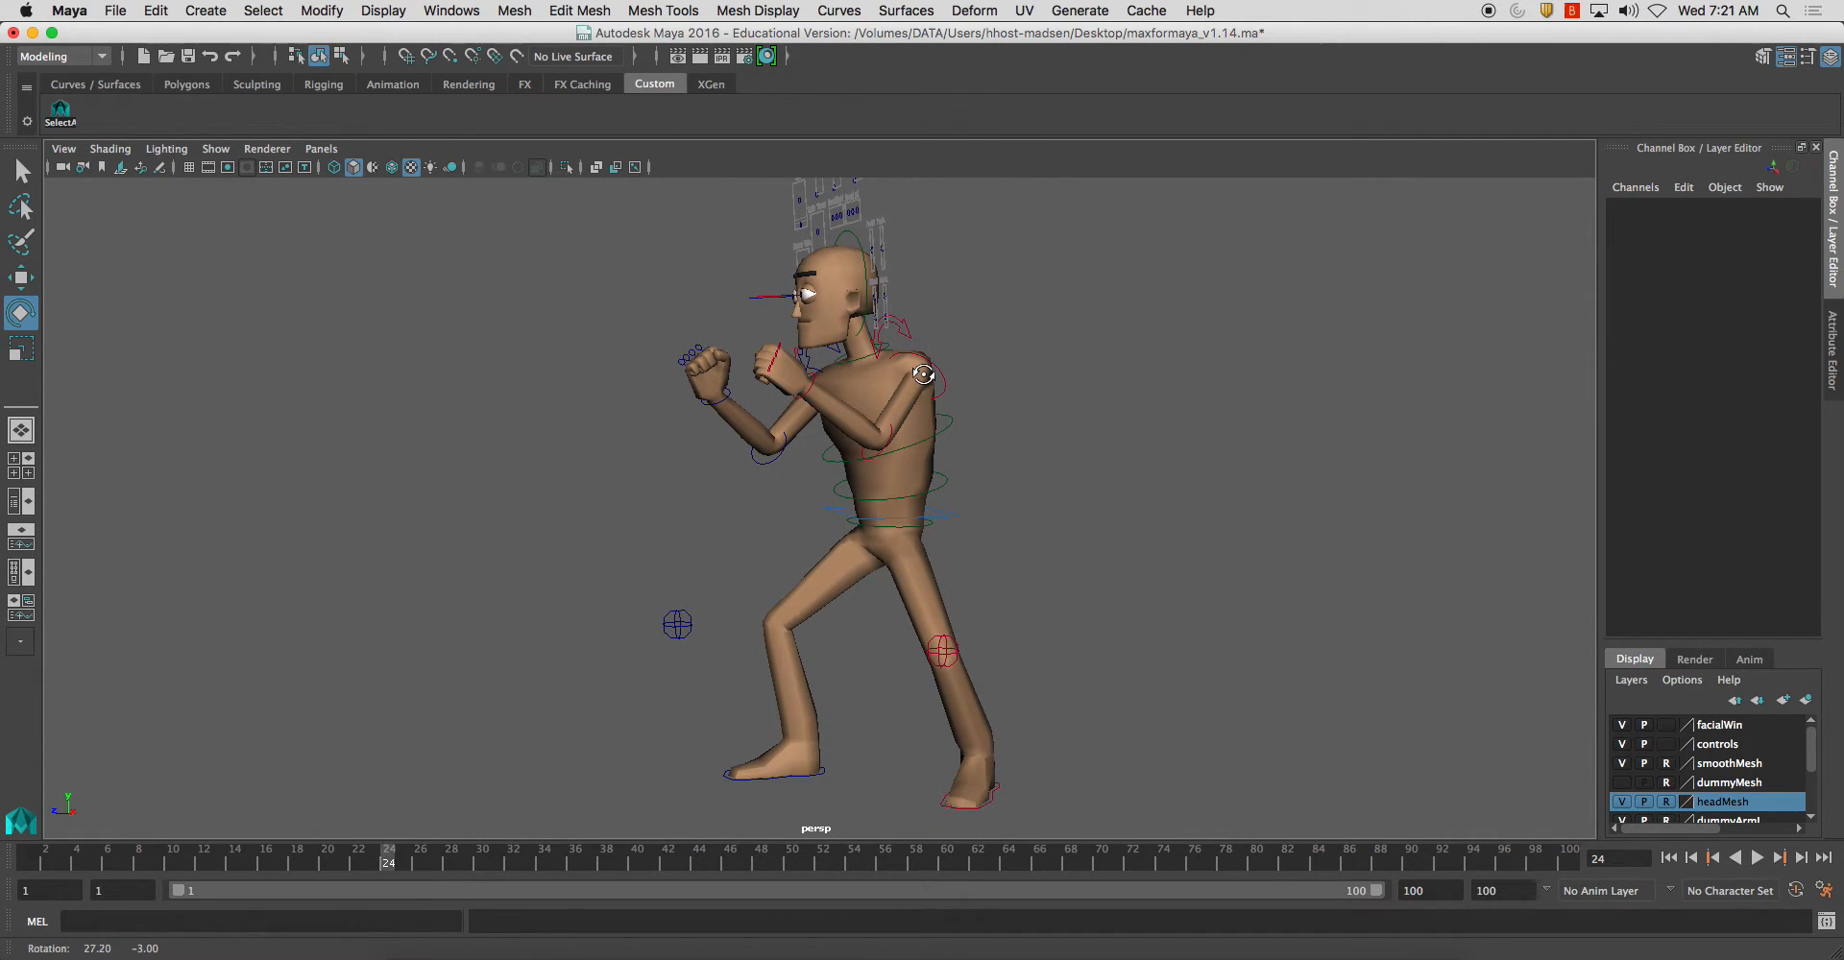
Step: Tilt the root control about 6.1° in X and rotate the hip control to about -10.8°, 39.5° and 7.3°
left_click(947, 512)
left_click_drag(845, 445, 835, 454)
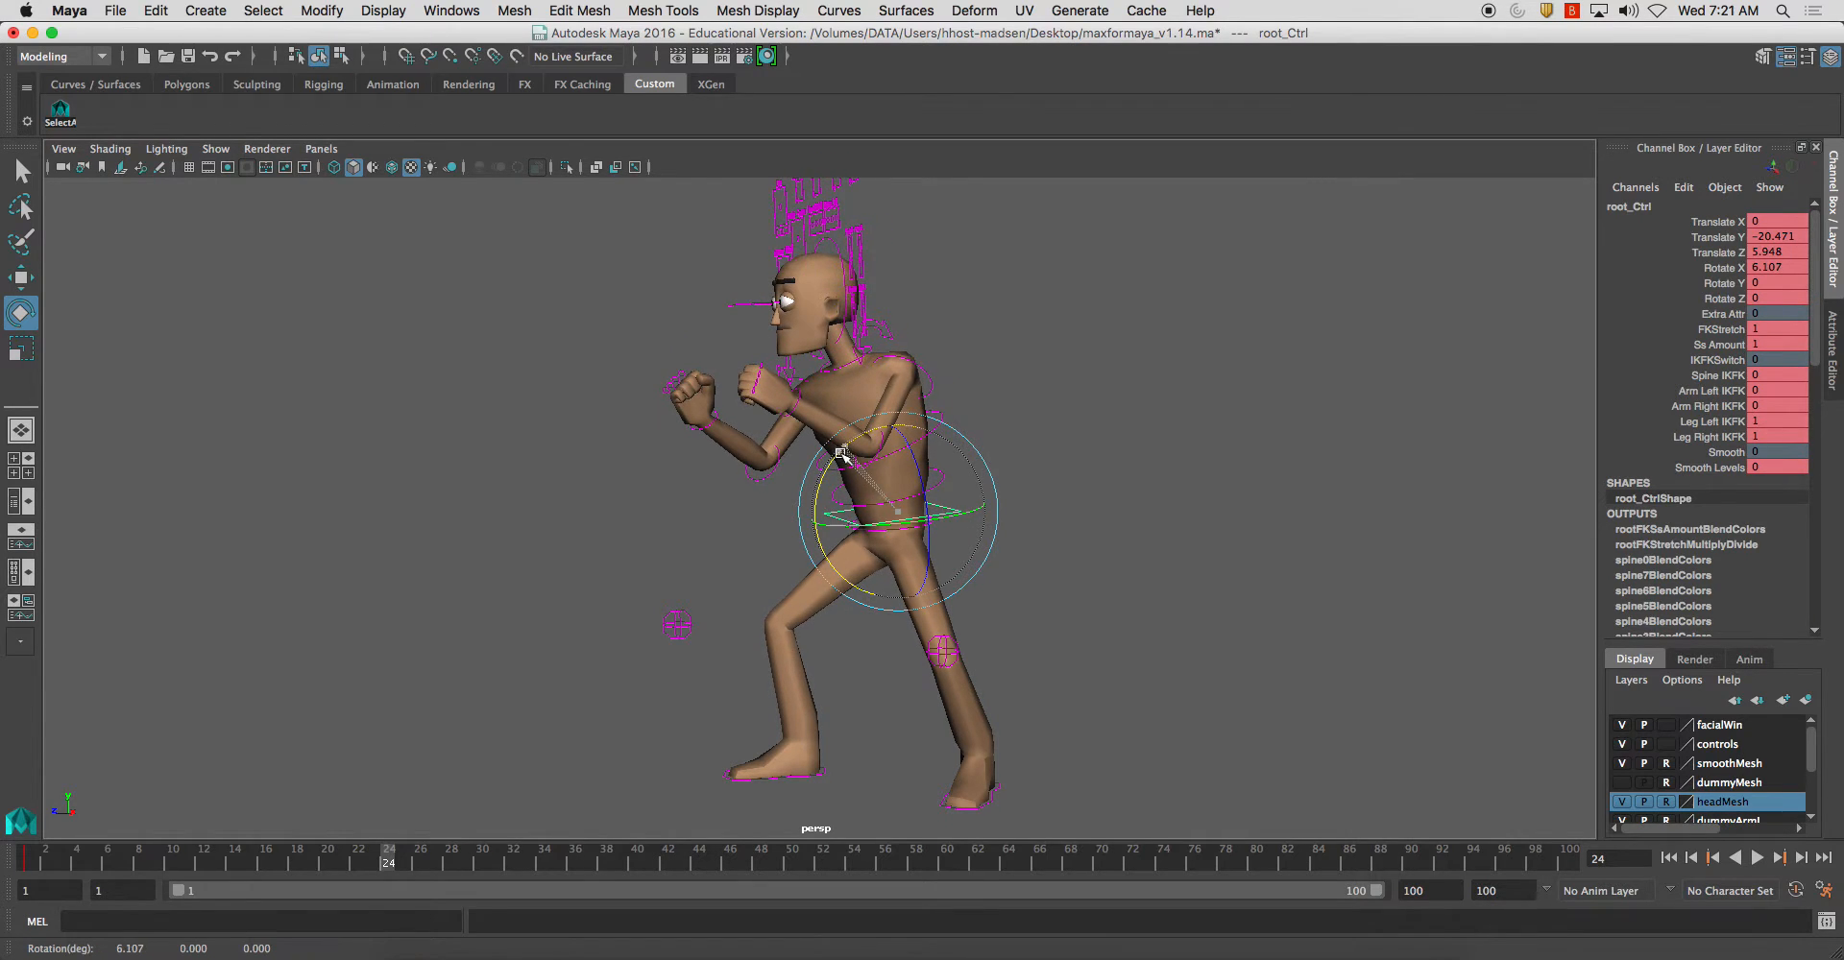
left_click(960, 539)
left_click(925, 526)
left_click_drag(890, 505, 936, 477)
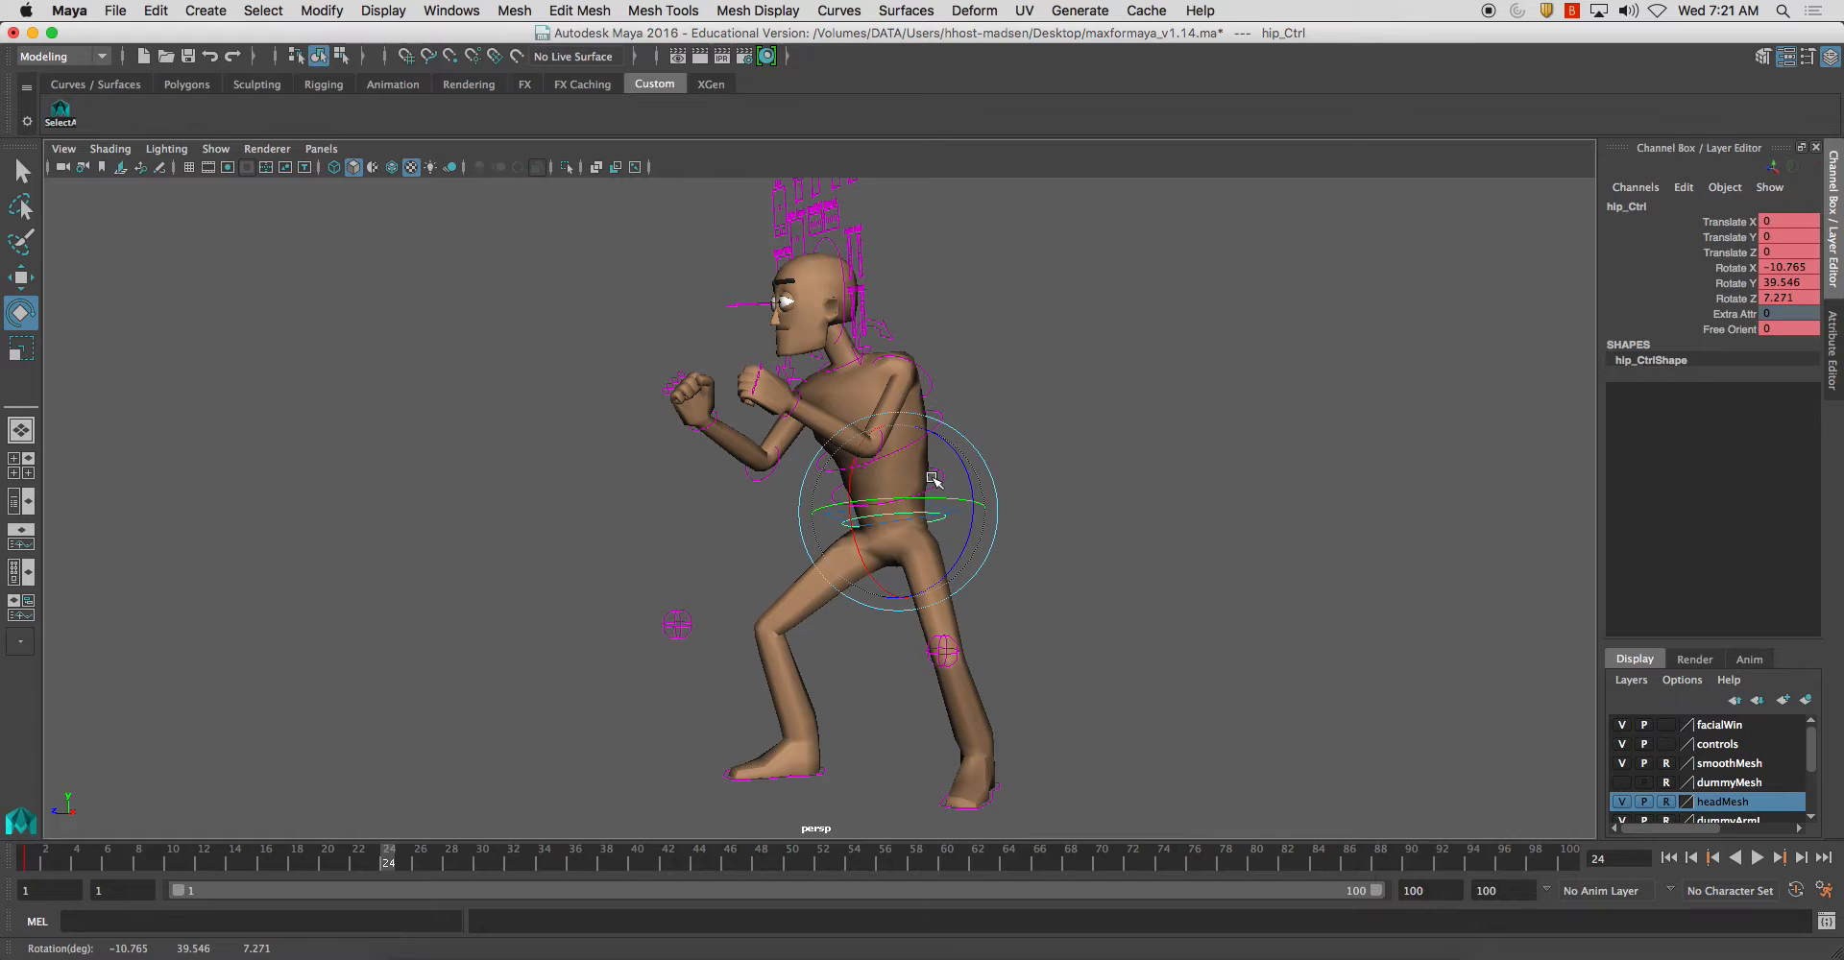
left_click(1082, 420)
Step: Rotate the upper torso FK control to about 19.9° in X, -7.9° in Y and 9.1° in Z
left_click_drag(1083, 420, 991, 327, "alt")
left_click(949, 322)
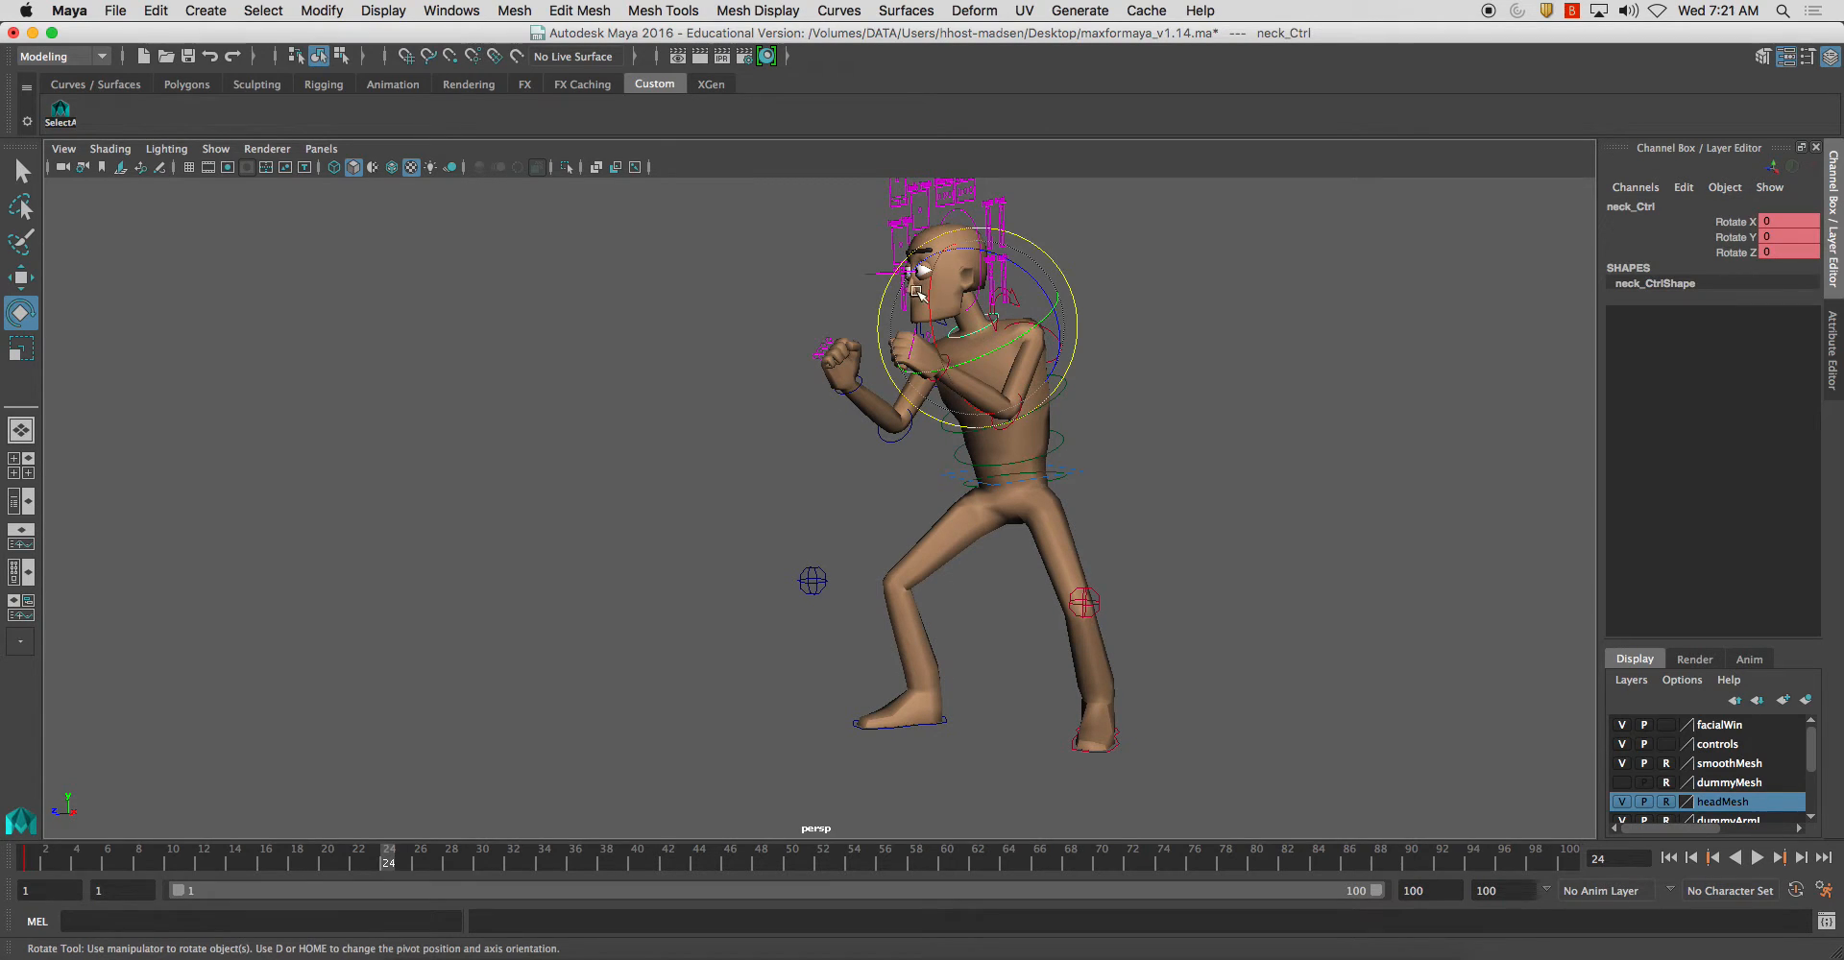
left_click(1073, 380)
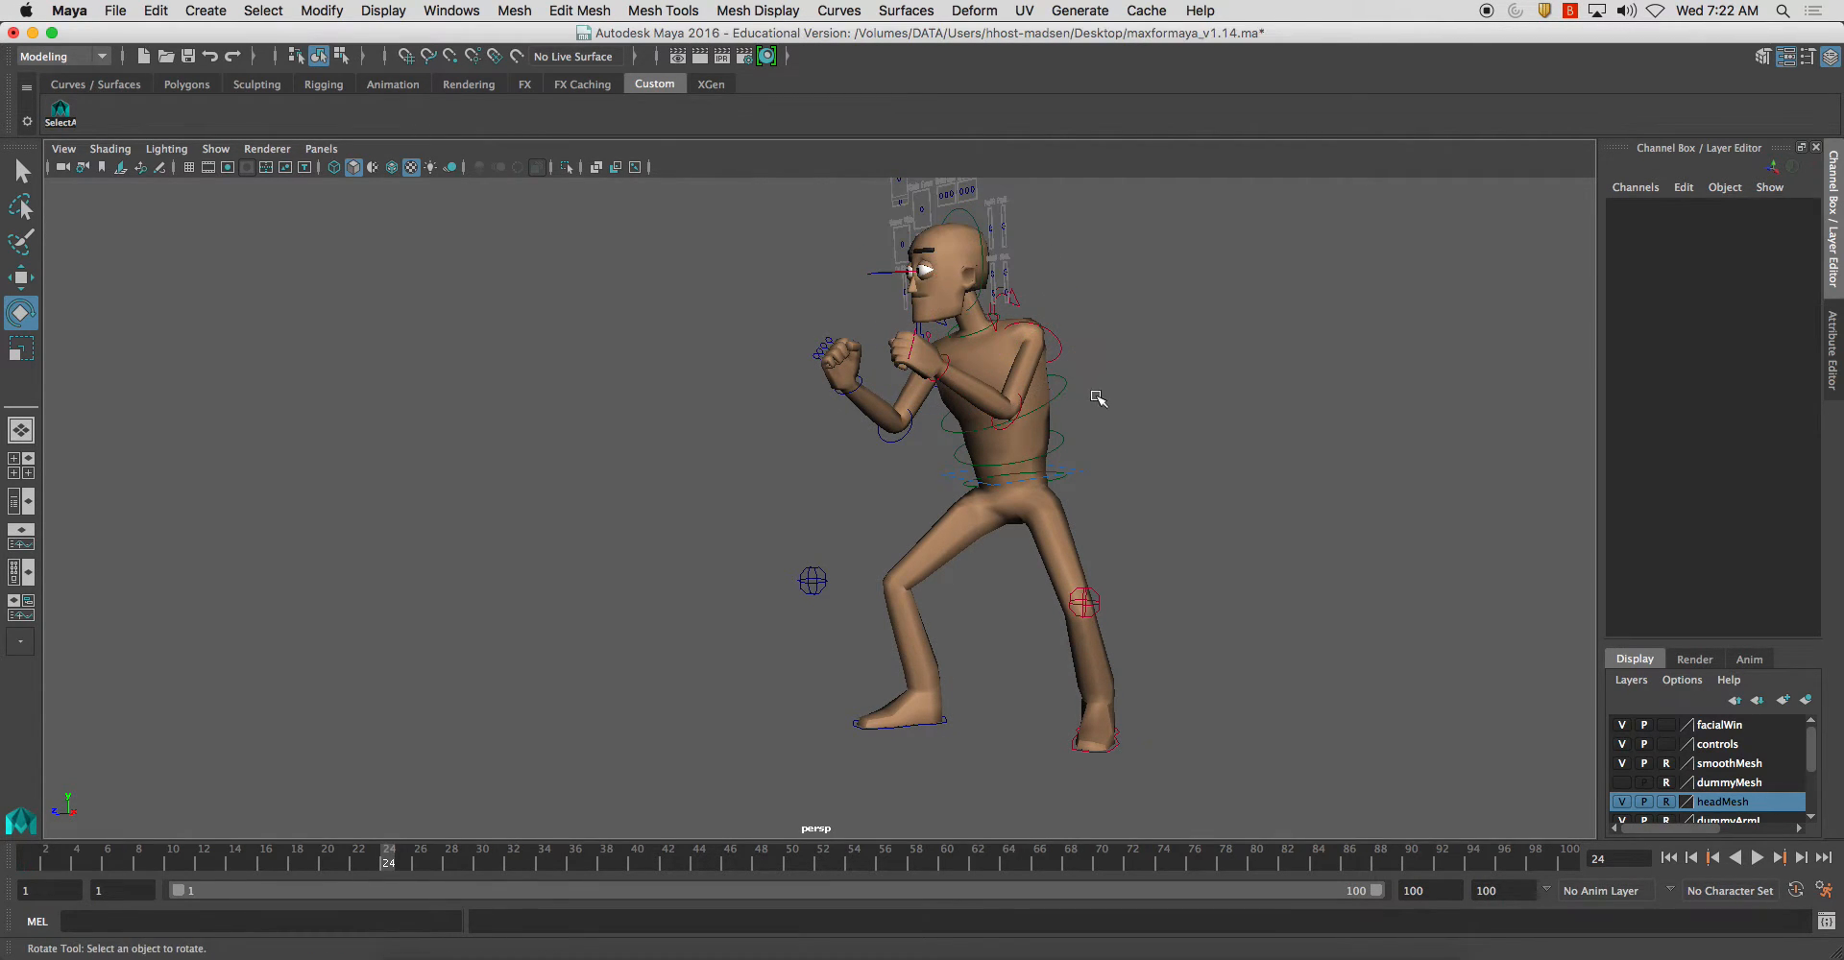
left_click(1047, 401)
left_click_drag(958, 373, 960, 379)
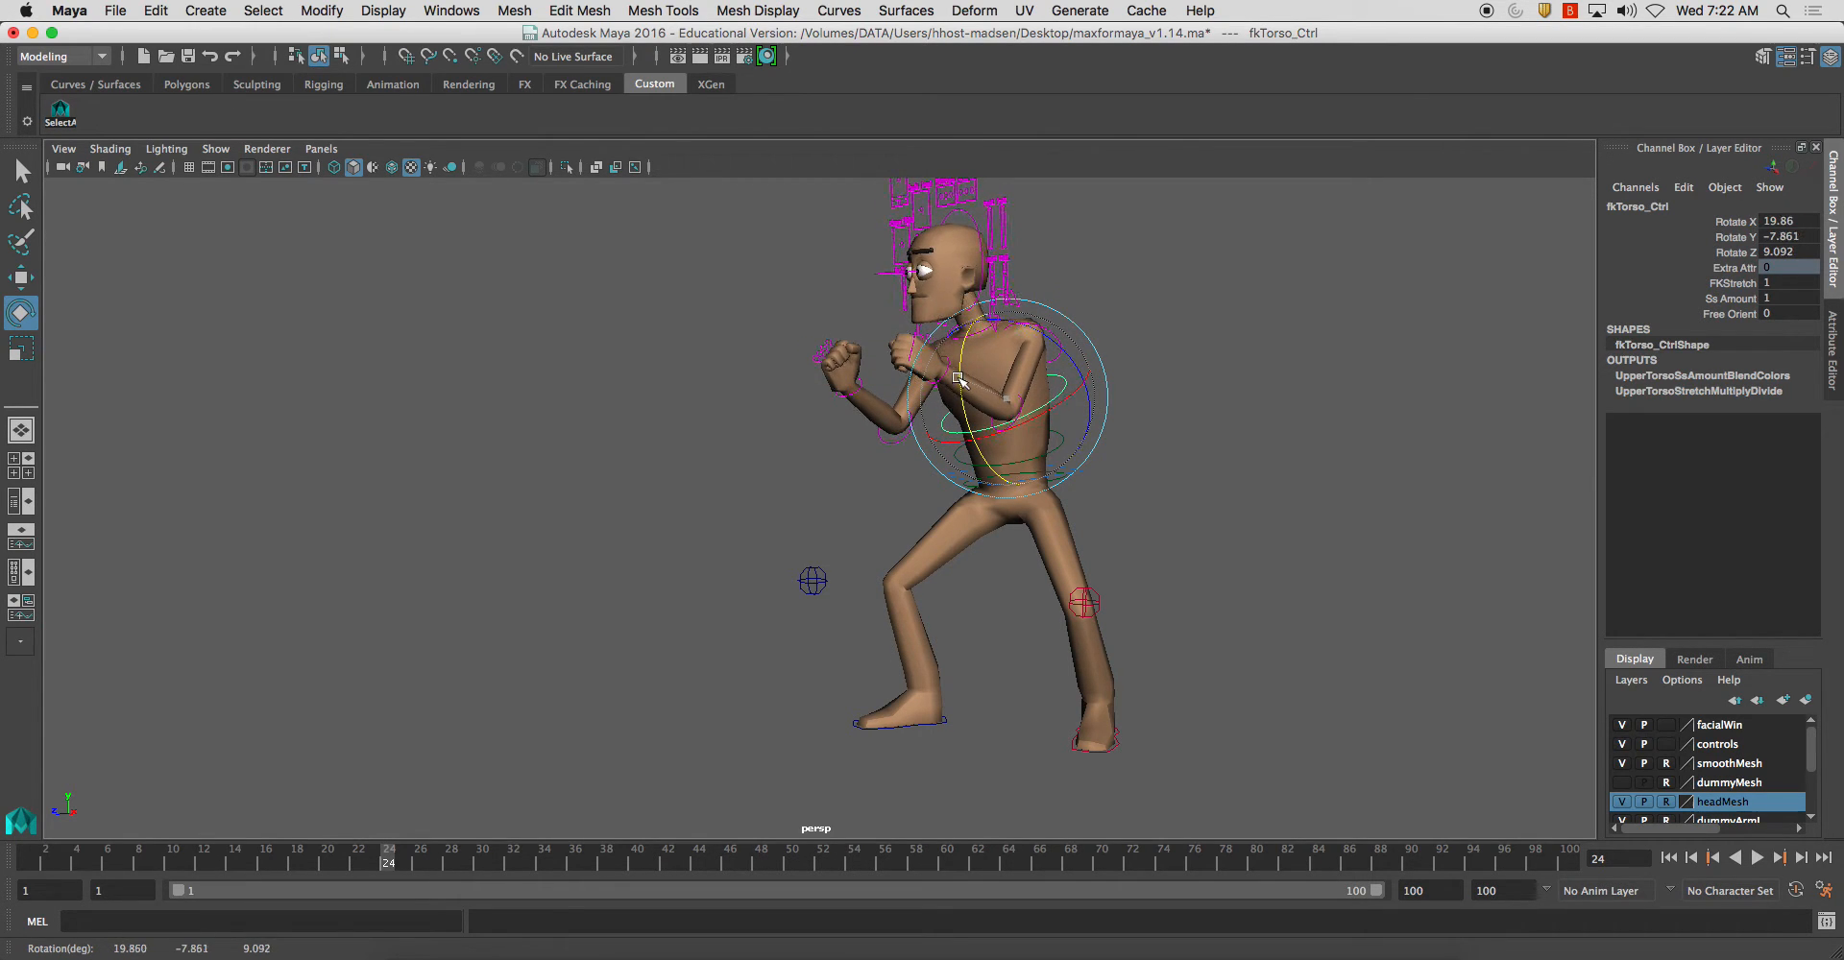
left_click(1124, 295)
left_click(997, 318)
left_click_drag(1100, 291, 1087, 333, "alt")
left_click(1123, 332)
Step: Move the left foot IK control back to about -22.2 in Translate Z
middle_click_drag(1088, 333, 1043, 277, "alt")
right_click_drag(1043, 276, 1034, 265, "alt")
left_click(1047, 680)
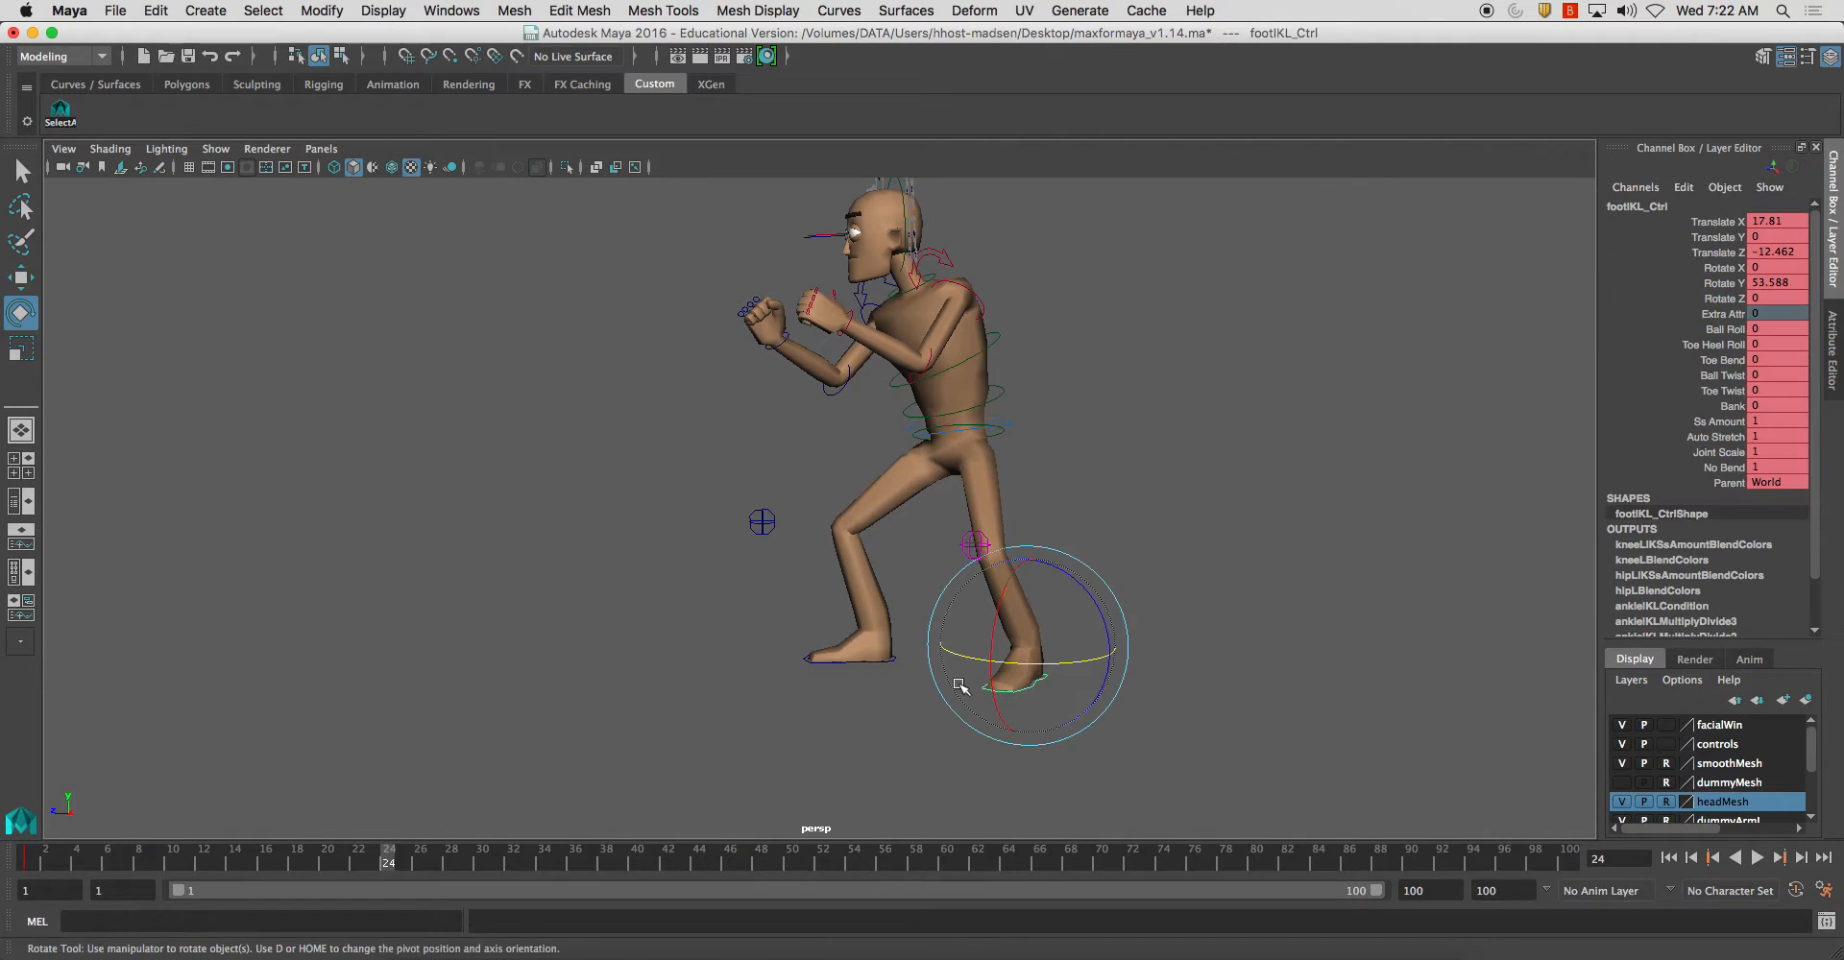
key("w")
left_click_drag(946, 649, 1159, 642)
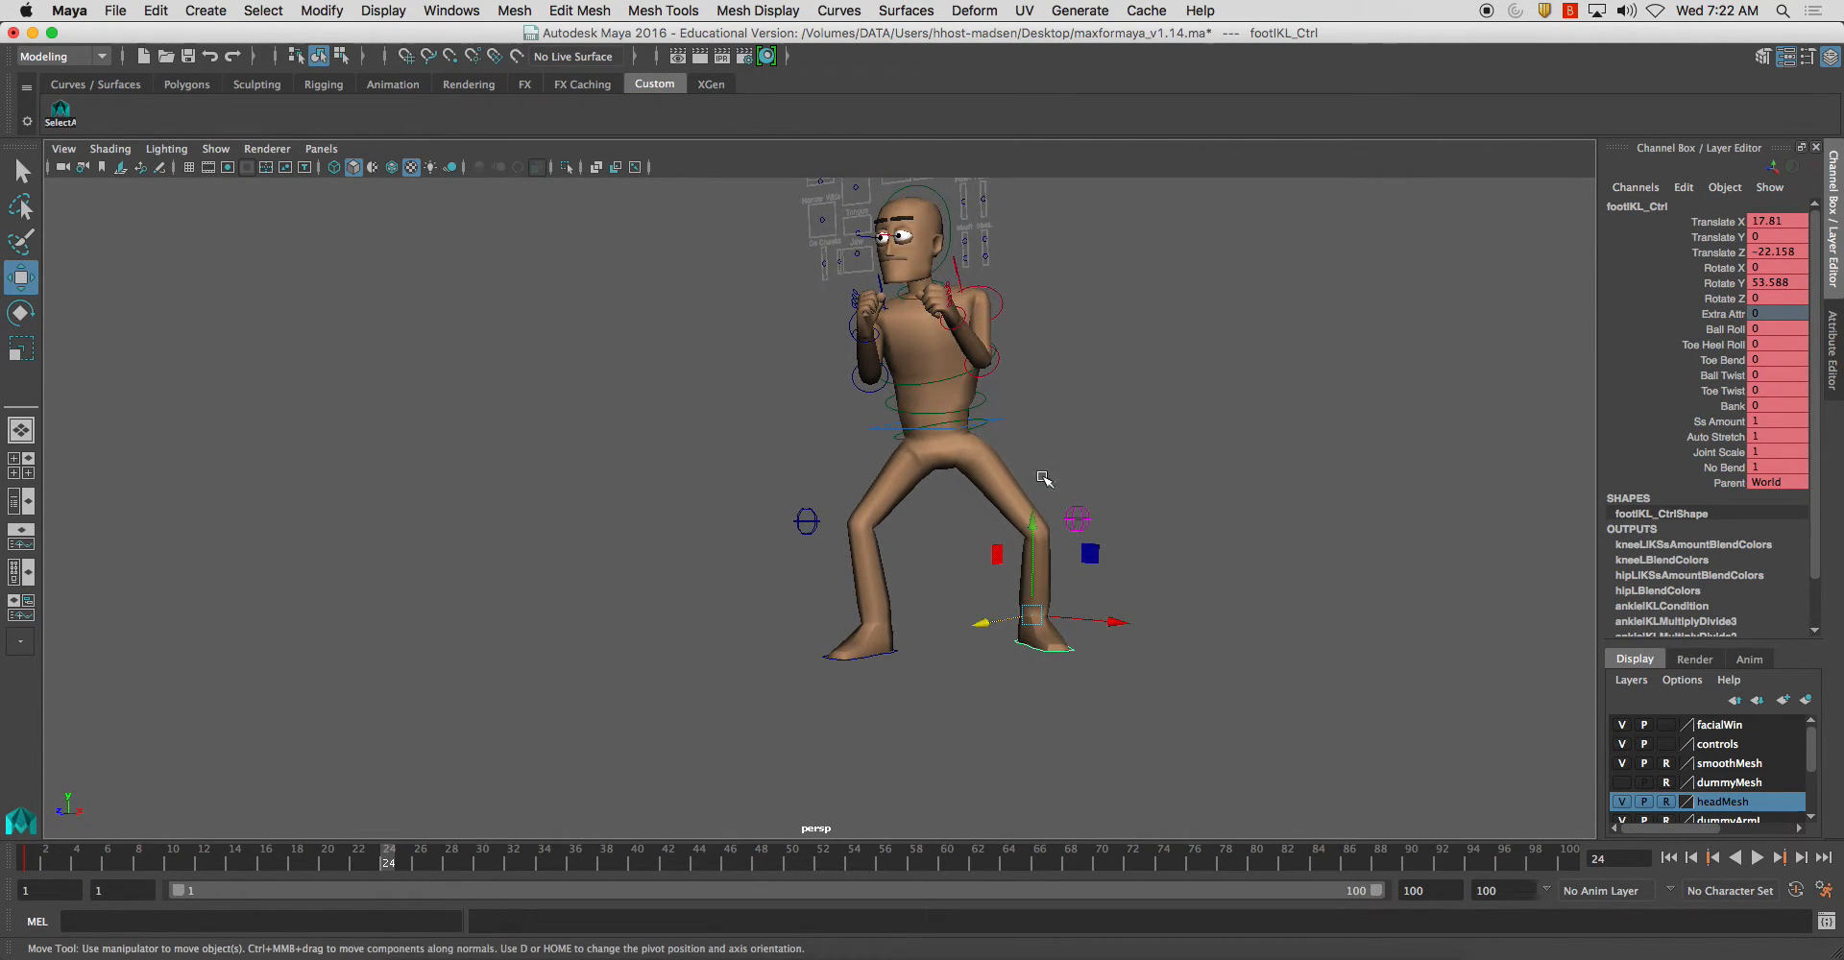
Step: Try a further rotation of the lower spine FK control and undo it
left_click(989, 427)
key("e")
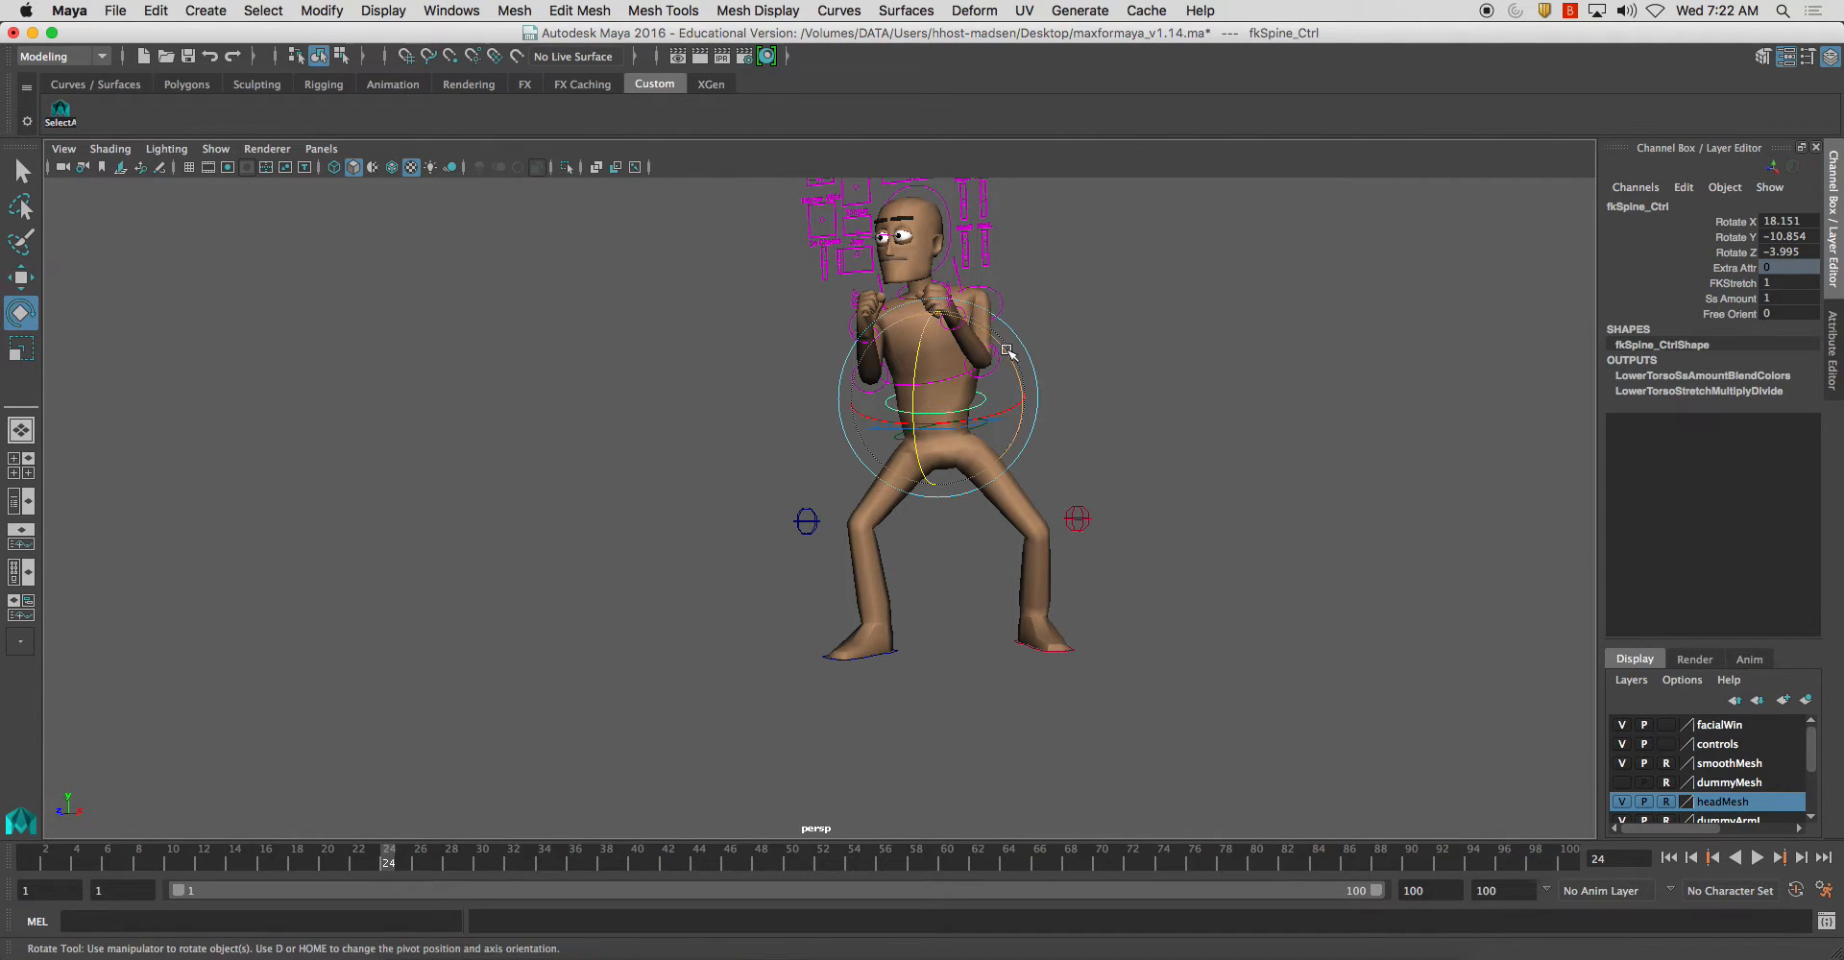
left_click_drag(991, 363, 1064, 336)
left_click(1033, 292)
key("z")
key("z")
left_click(1125, 329)
key("z")
key("z")
Step: Lean the whole body forward by rotating the root control to about 17° in X, 0.9° in Y and 0.5° in Z
left_click(1123, 351)
left_click(1005, 421)
left_click_drag(1046, 368, 1032, 355)
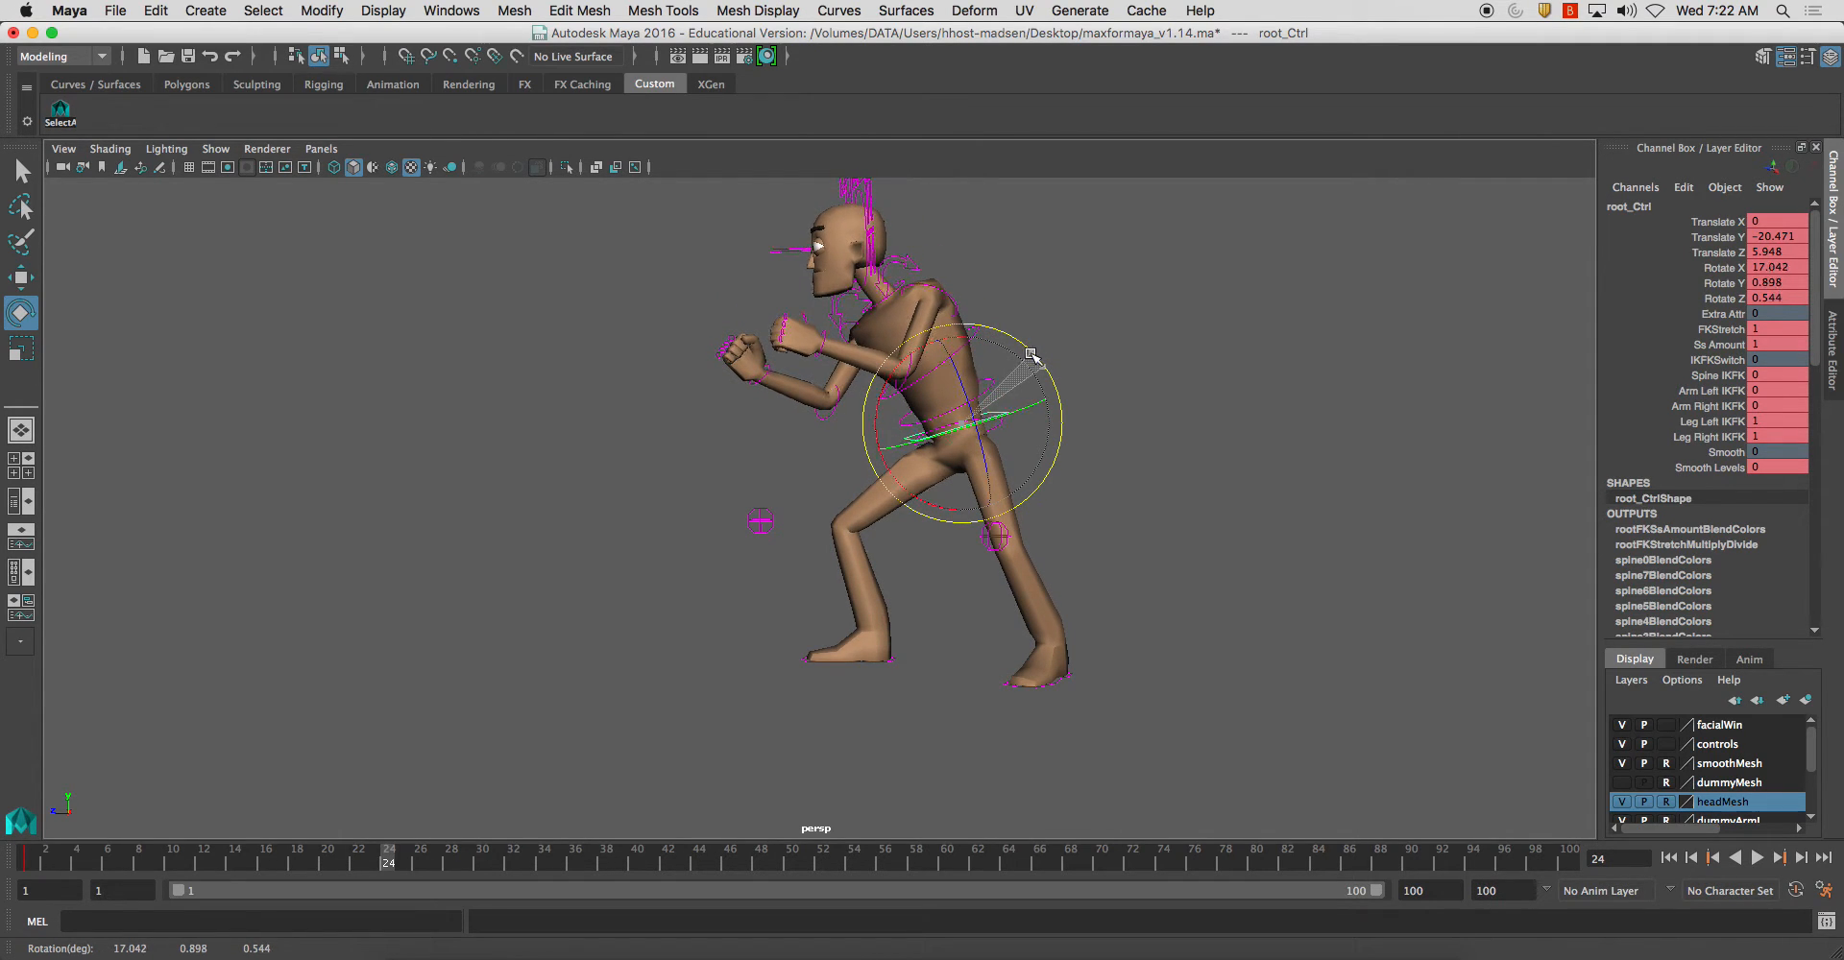
Step: Try moving the right foot IK control farther forward and undo the move
left_click(881, 680)
key("w")
mouse_move(780, 631)
left_mouse_down()
mouse_move(722, 630)
mouse_move(764, 638)
left_mouse_up()
key("ctrl+z")
Step: Set the left foot control's Ball Roll to 25.5
left_click(1051, 684)
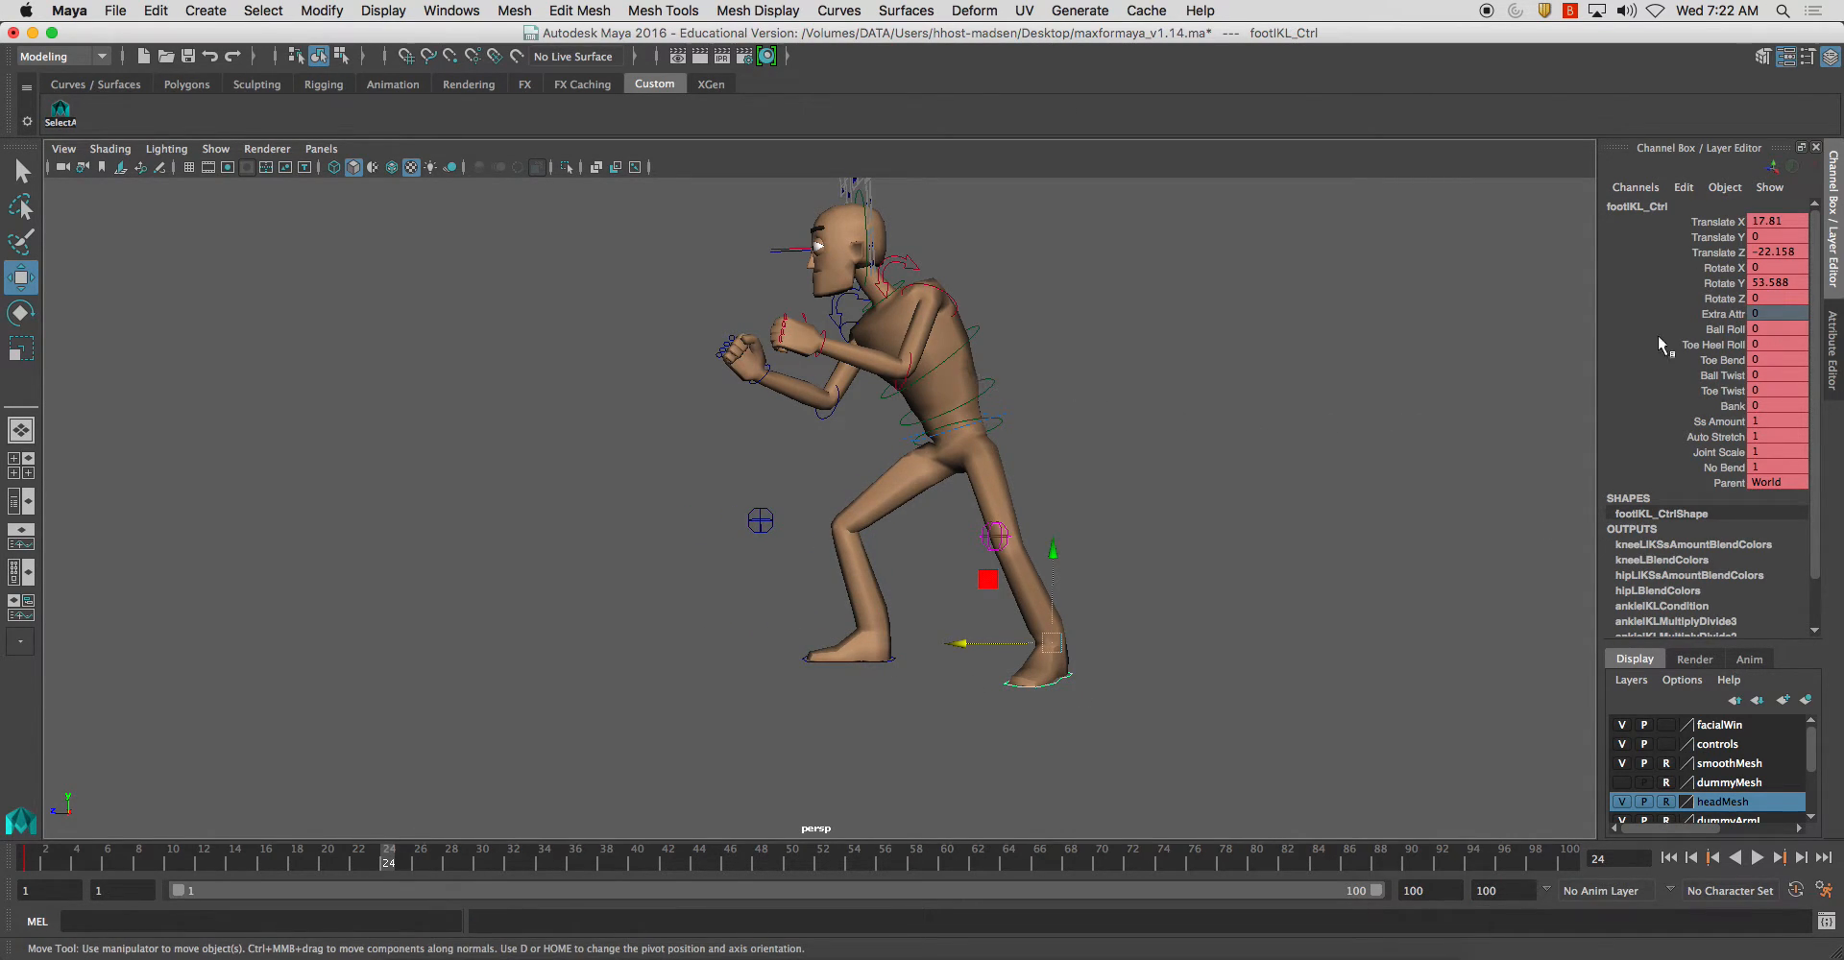
left_click(1726, 330)
middle_click_drag(1327, 523, 1485, 523)
left_click(1725, 345)
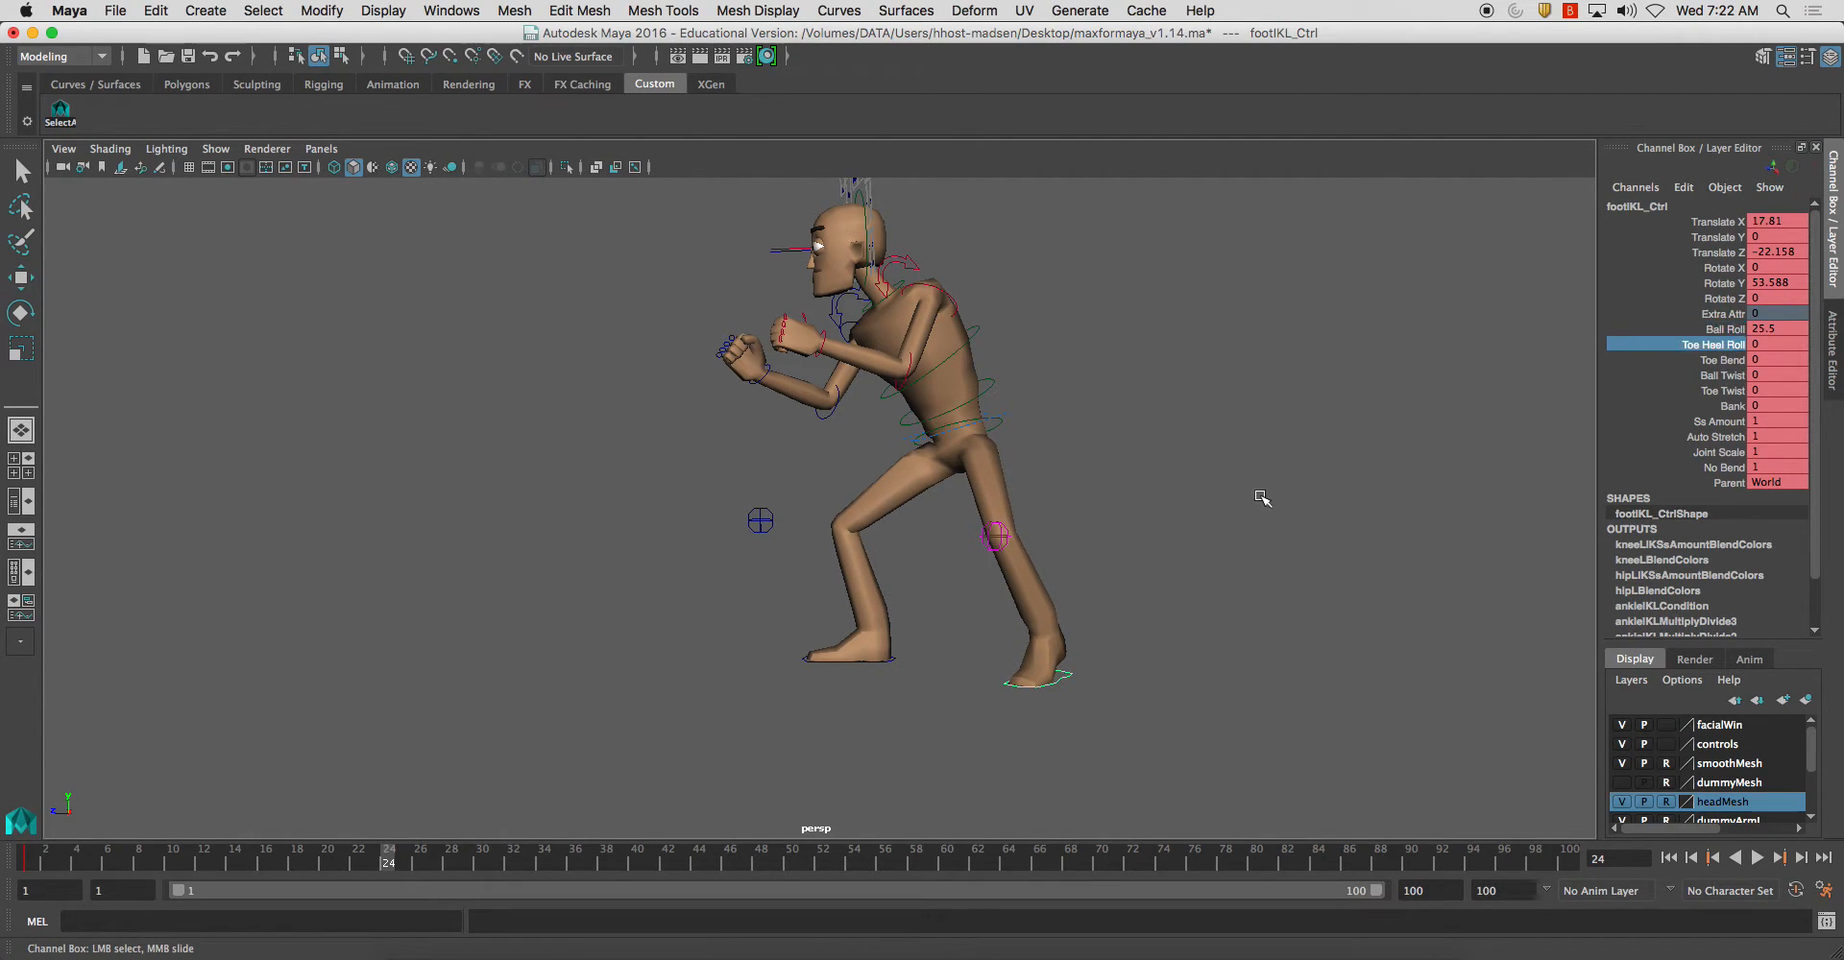
Step: Rotate the left foot IK control to about 66.7° in Y, undoing a trial rotation in Z
left_click(885, 671)
left_click(885, 662)
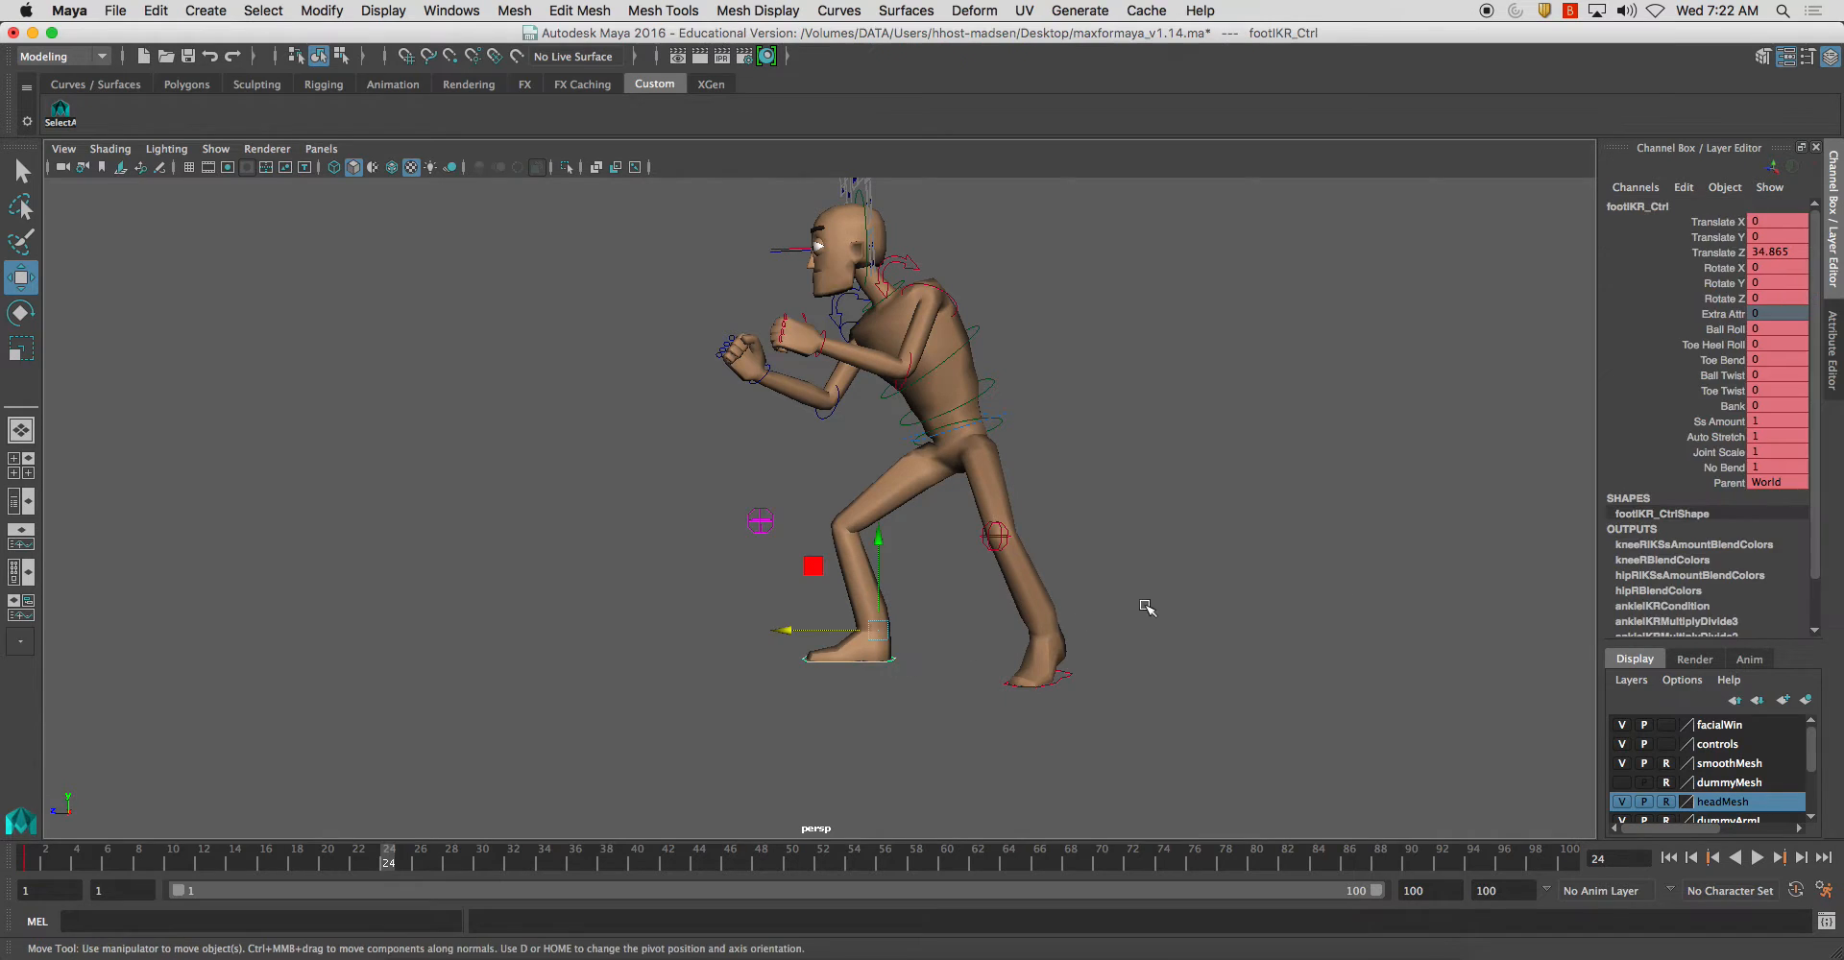
left_click(1021, 685)
key("e")
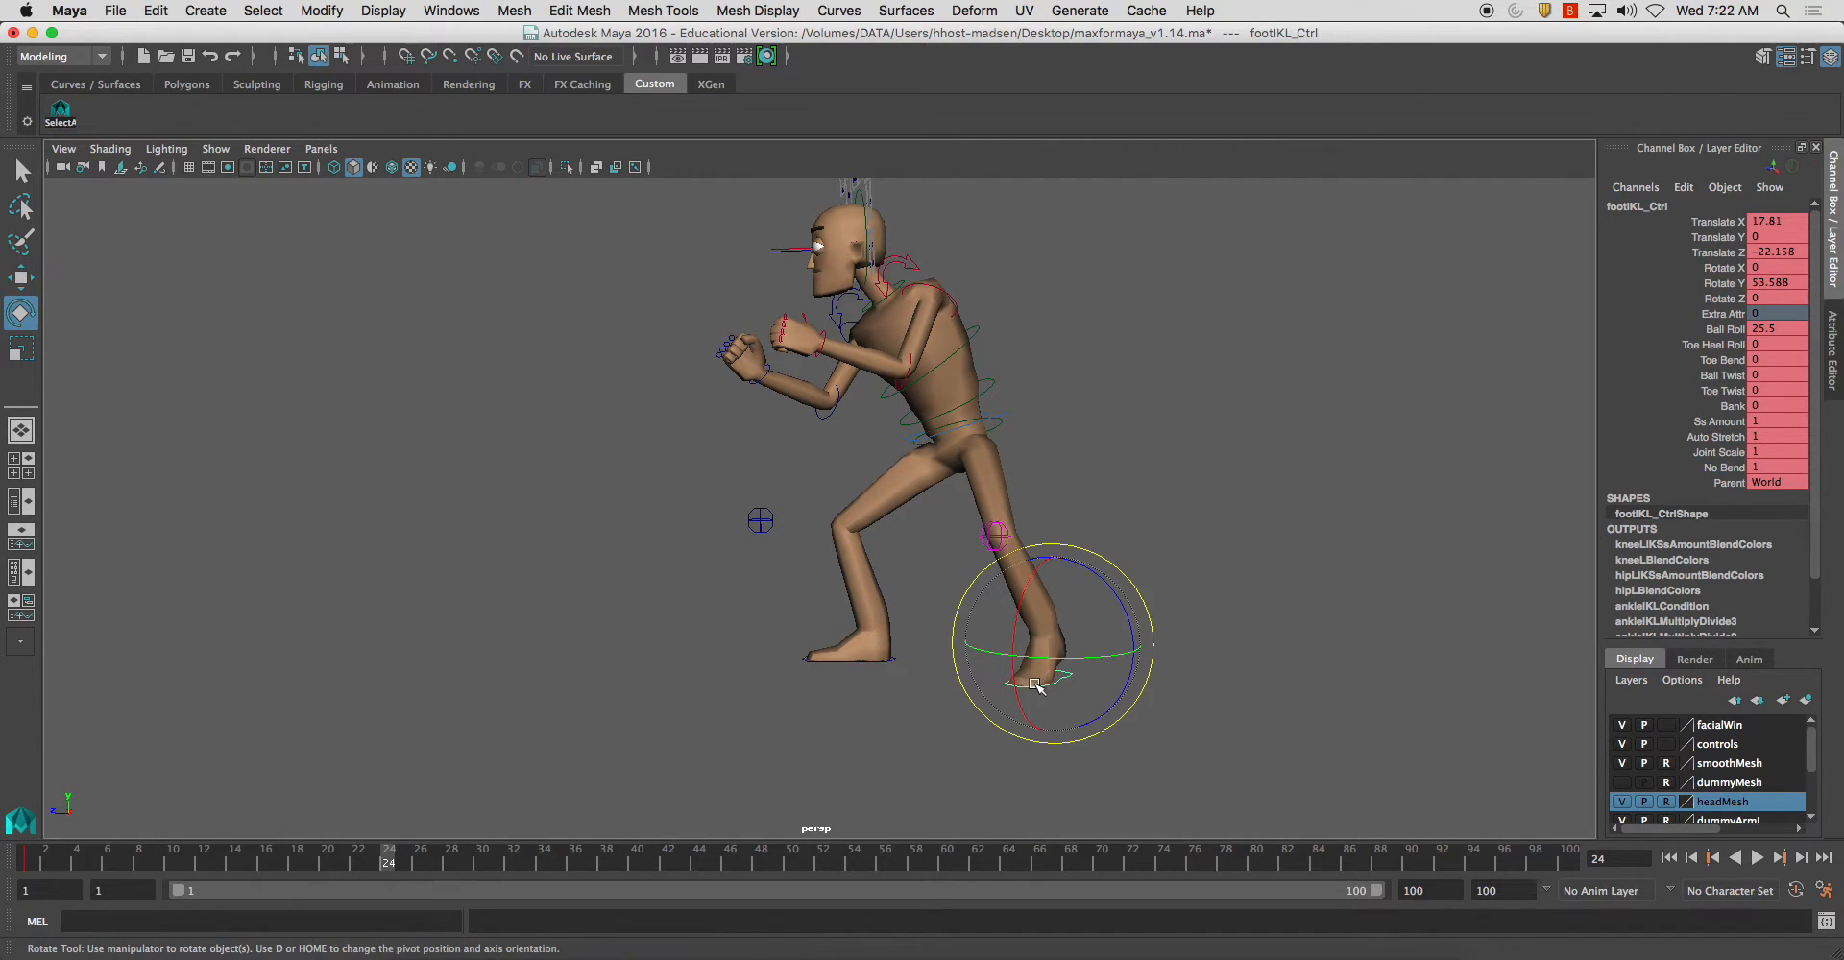
mouse_move(1035, 661)
left_mouse_down()
mouse_move(1096, 657)
mouse_move(1069, 657)
left_mouse_up()
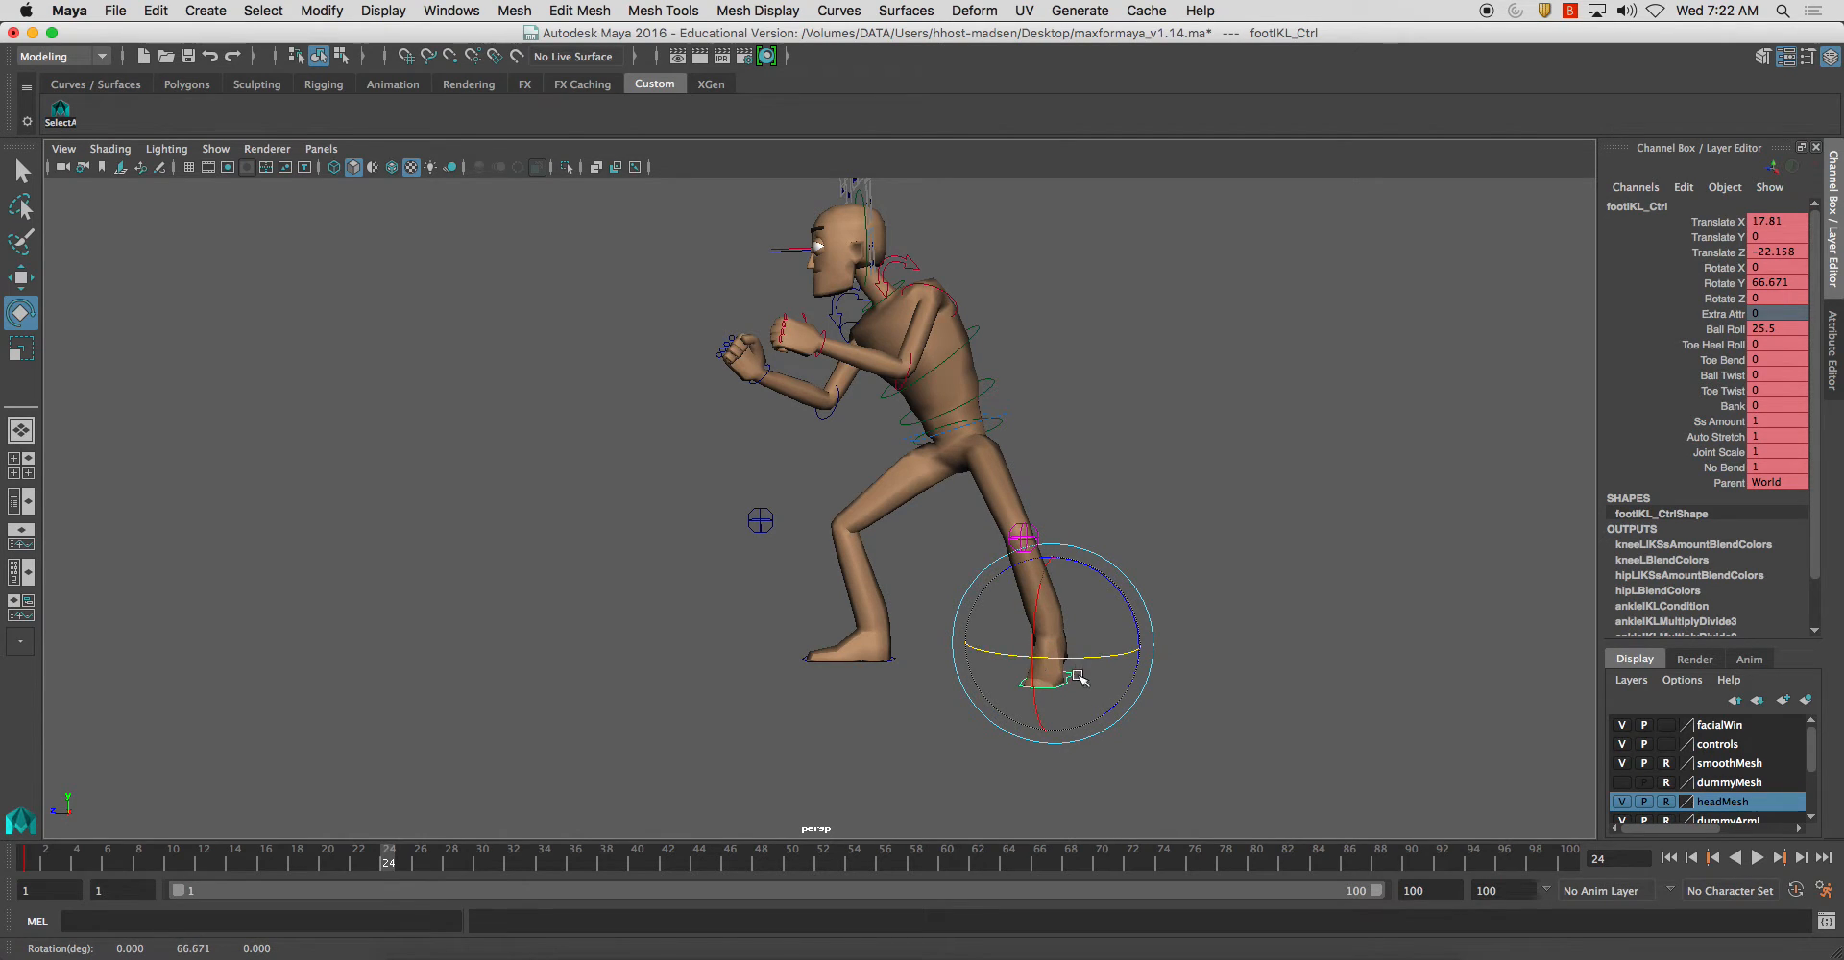
left_click_drag(1109, 582, 1115, 592)
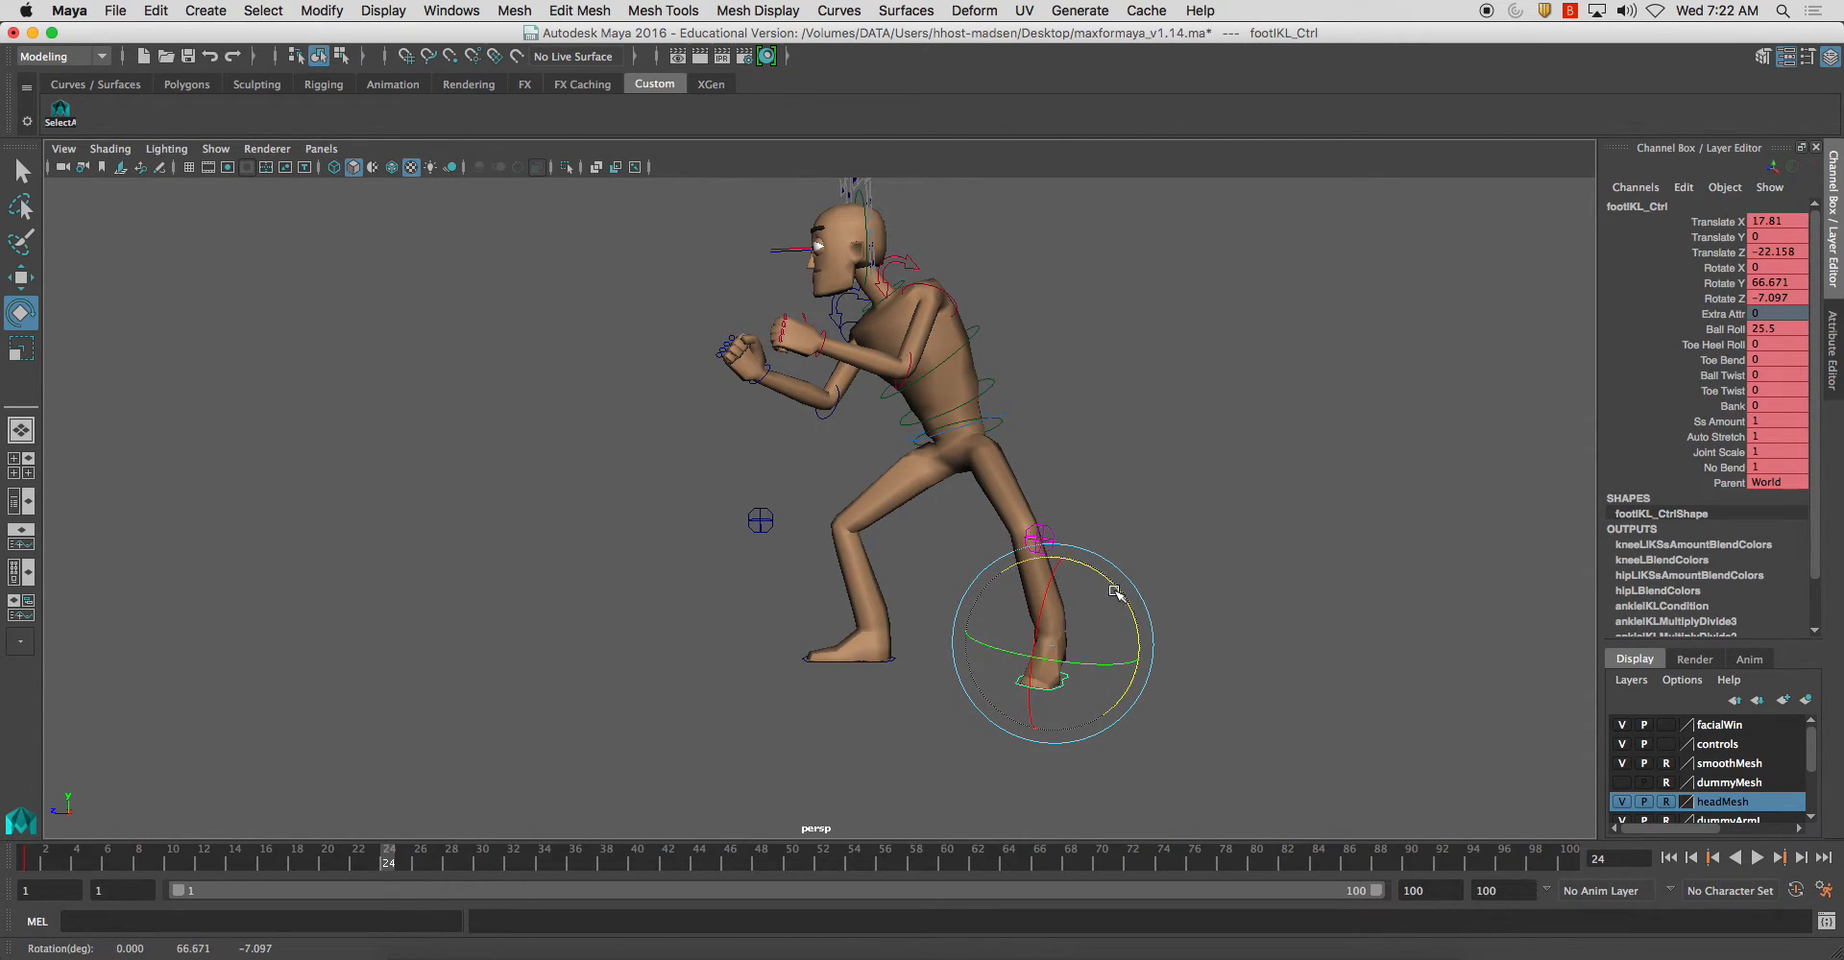
key("ctrl+z")
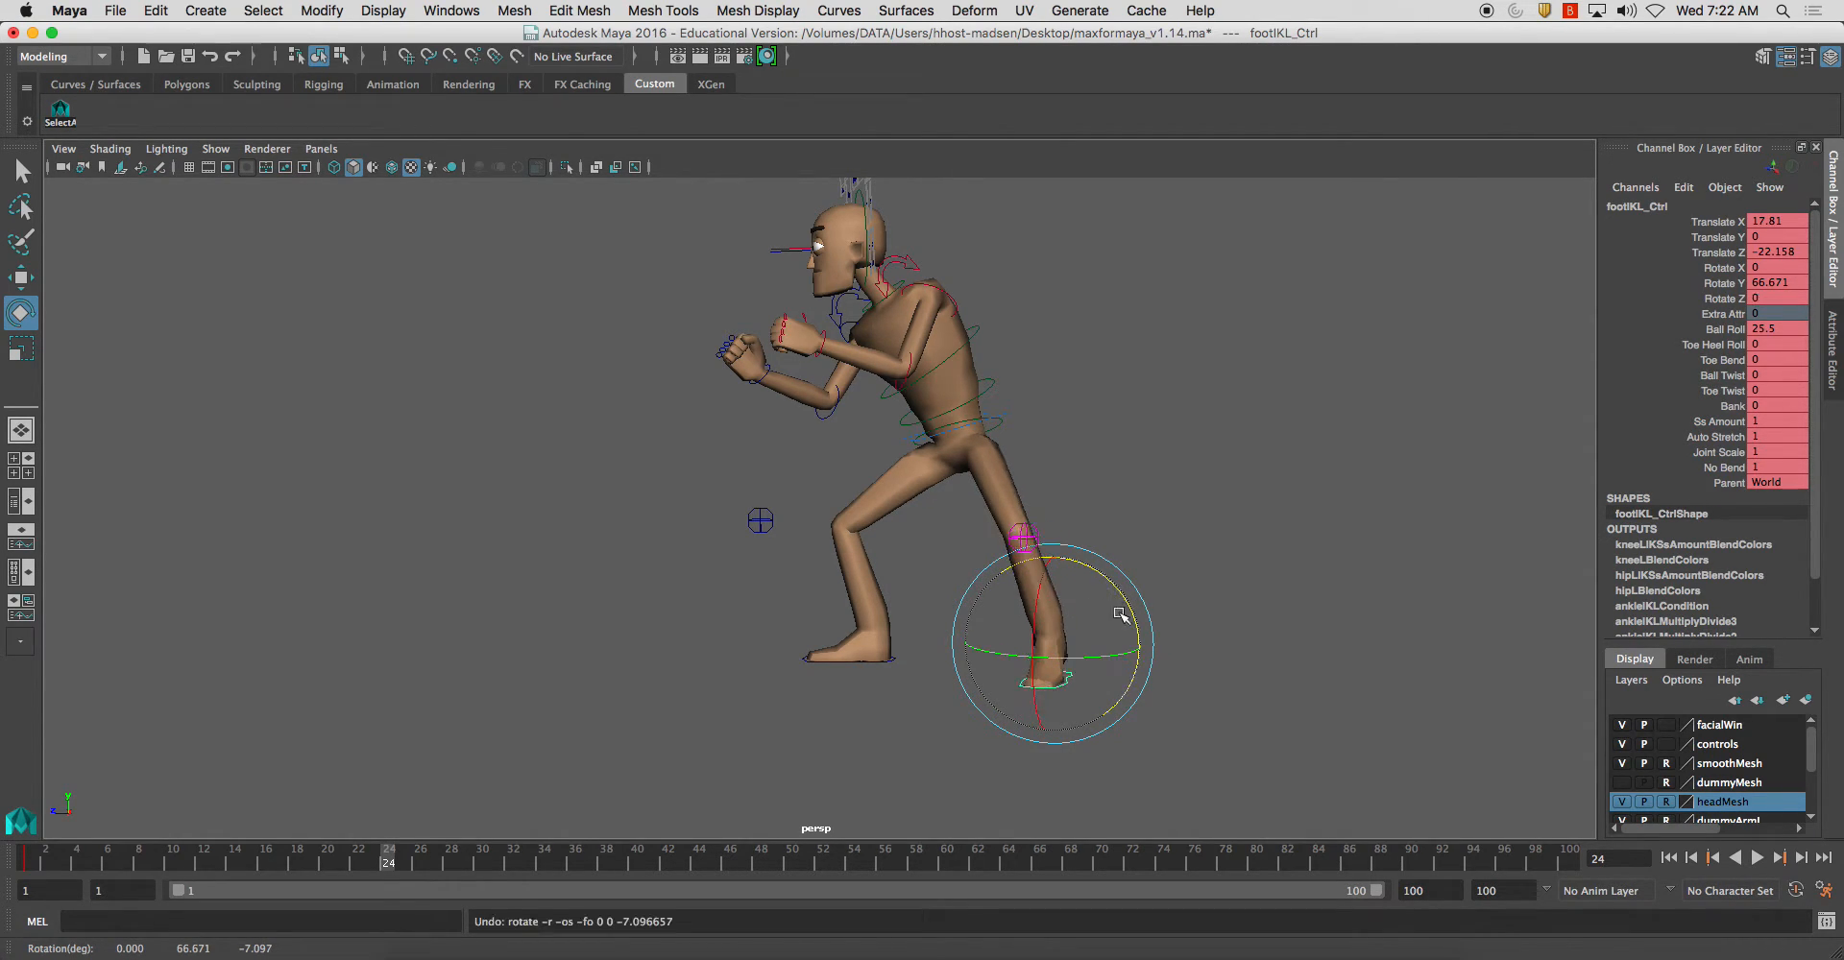
Step: Try adjusting the left foot's Toe Heel Roll and Toe Bend attributes, and undo the changes
left_click(1715, 345)
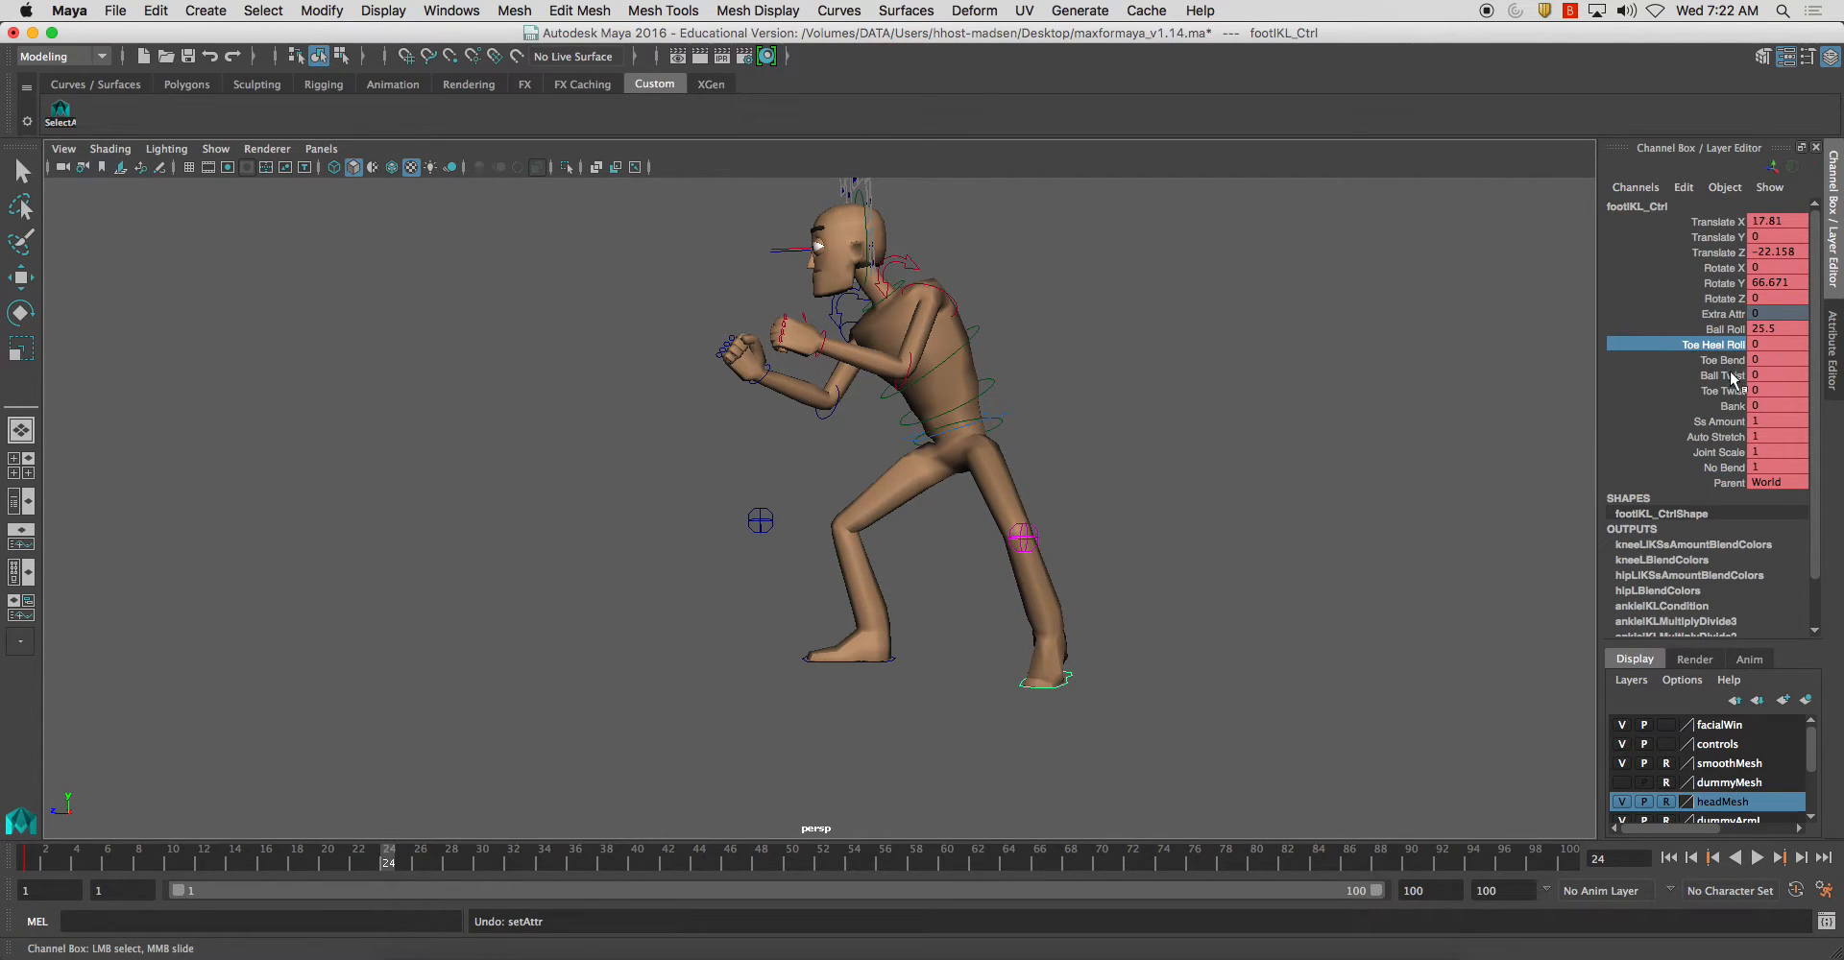
left_click_drag(1734, 370, 1733, 365)
middle_click_drag(1333, 445, 1380, 446)
left_click(1380, 445)
key("ctrl+z")
key("ctrl+z")
Step: Set the left foot control's Ball Twist to 9.4 and Toe Twist to 6.9
left_click(1698, 328)
left_click(1719, 374)
mouse_move(1367, 423)
middle_mouse_down()
mouse_move(1458, 426)
mouse_move(1348, 447)
middle_mouse_up()
left_click(1722, 390)
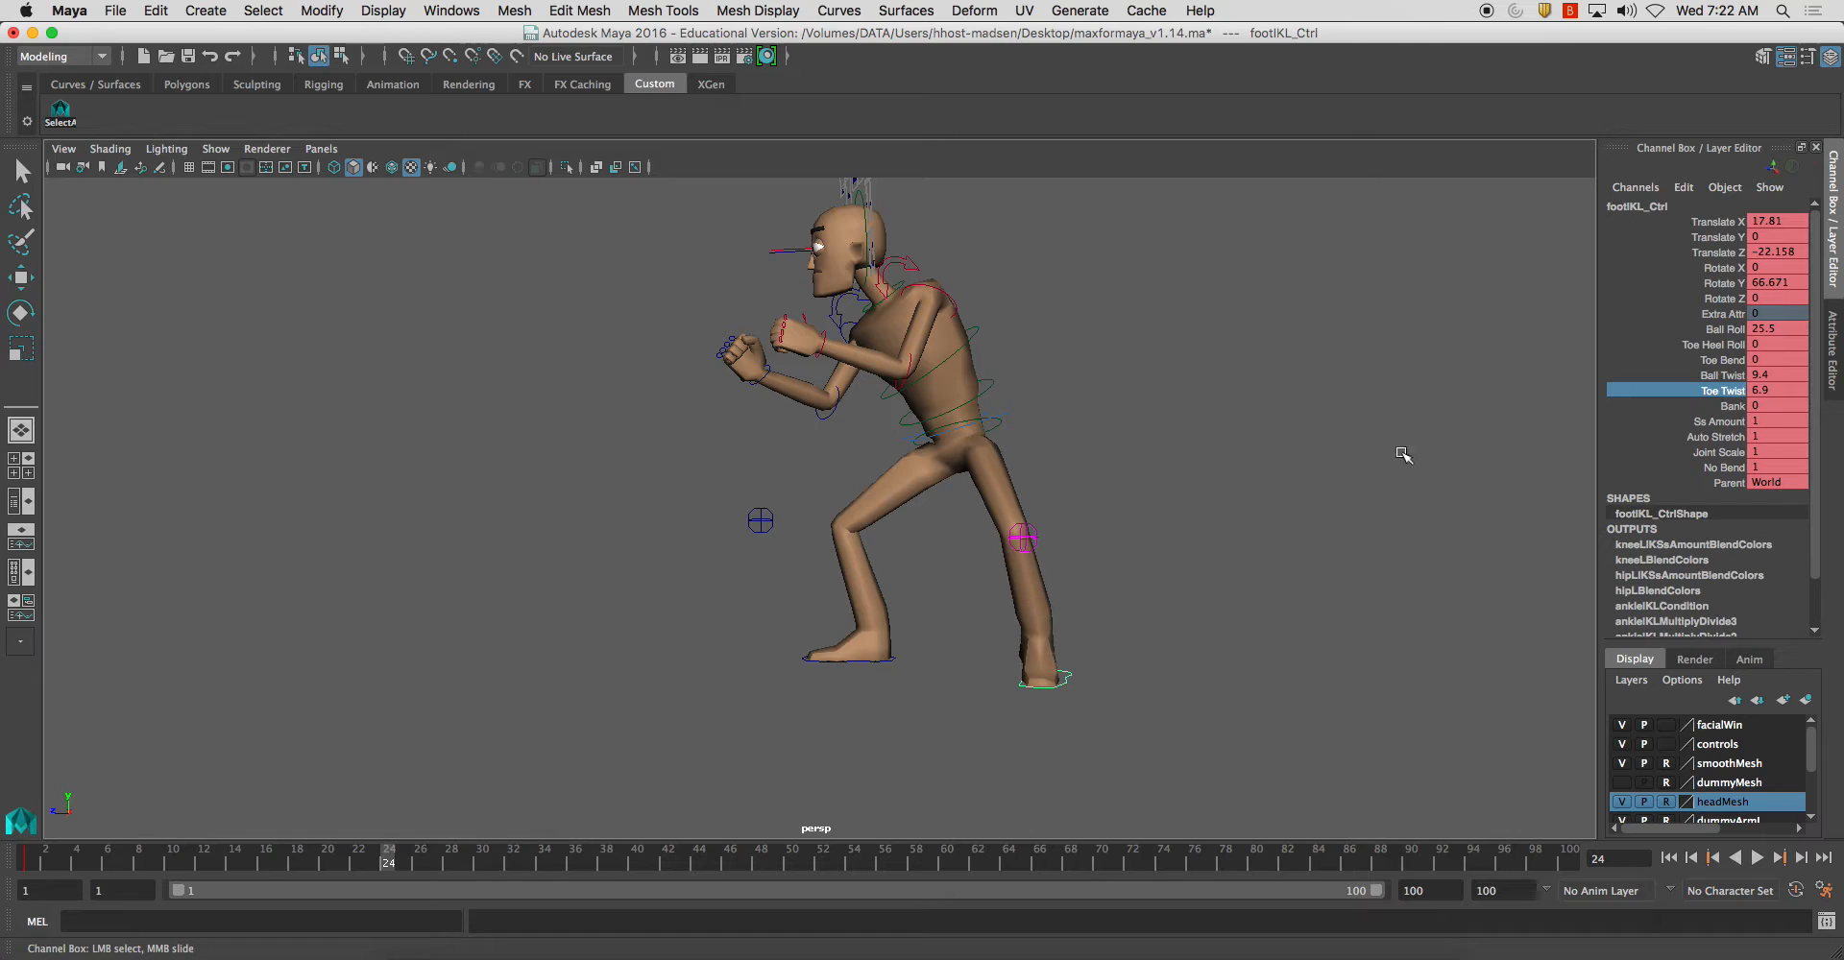
left_click(1717, 422)
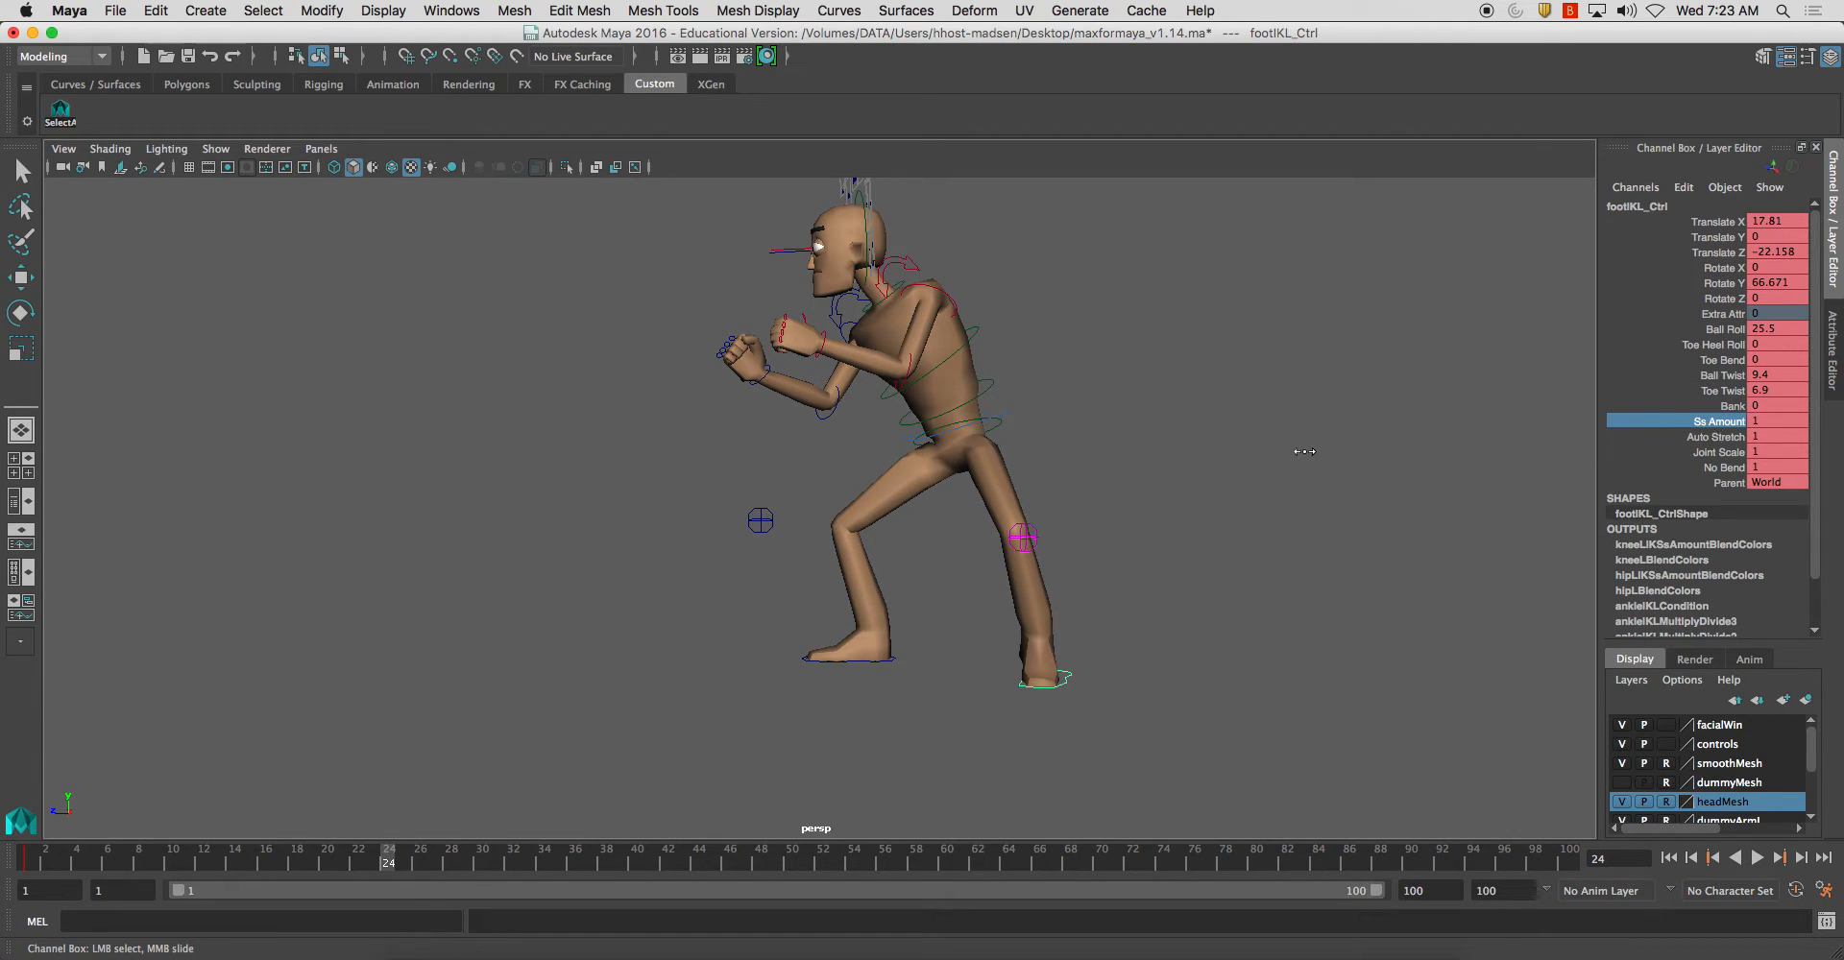
Step: Set the left foot control's Bank to 8.4 and move the foot back to about -32.4 in Z
left_click(1729, 406)
middle_click_drag(1300, 458, 1431, 475)
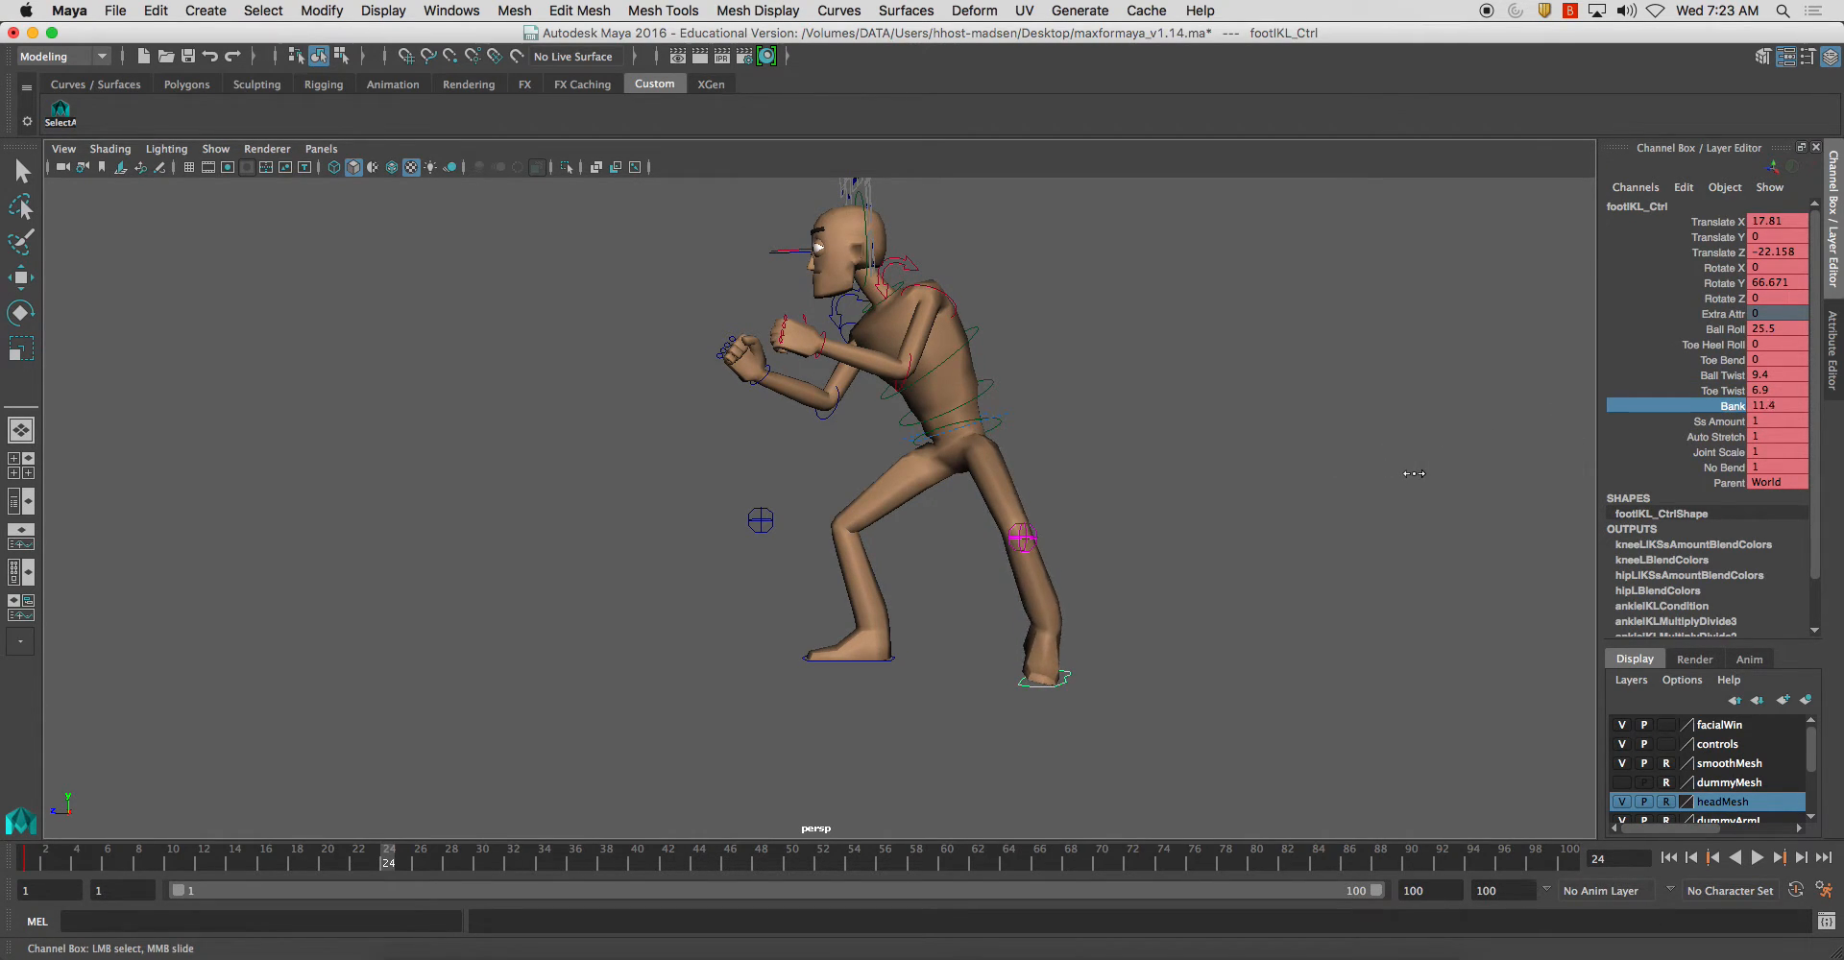
key("w")
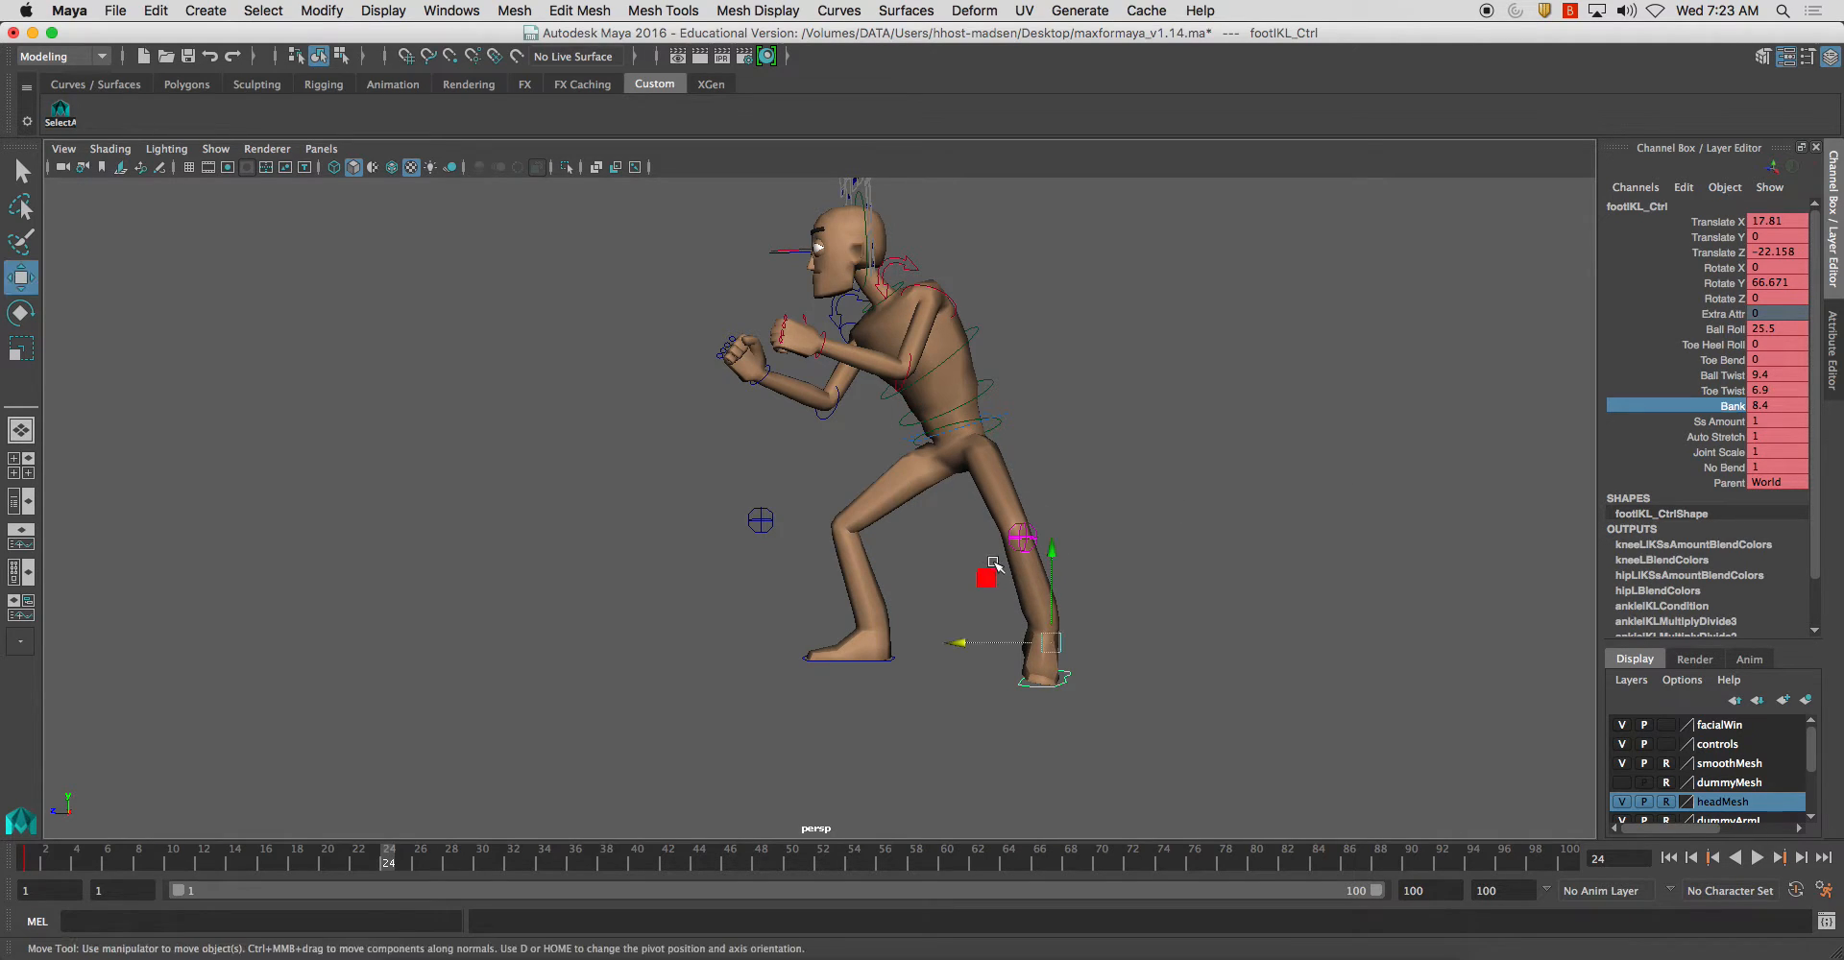
left_click_drag(960, 647, 990, 653)
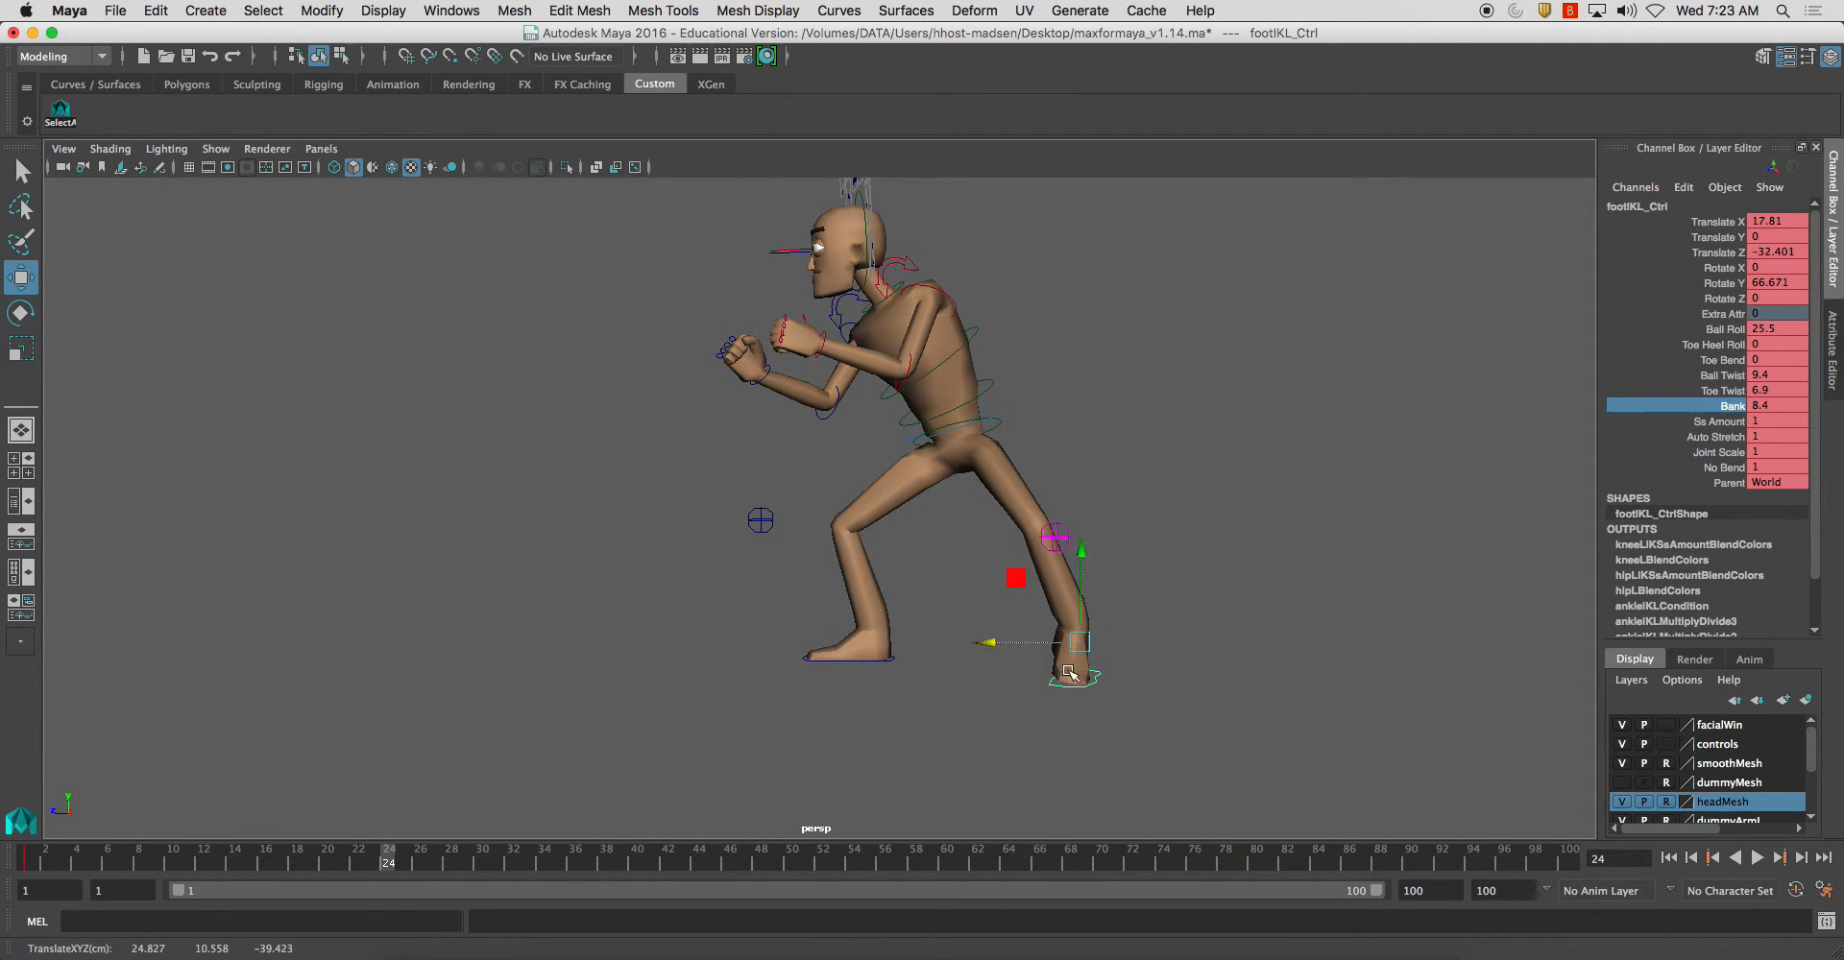
Step: Rotate the head control to about 14.7° in X, 3.8° in Y and 1° in Z
left_click(860, 215)
key("e")
left_click_drag(803, 202, 783, 213)
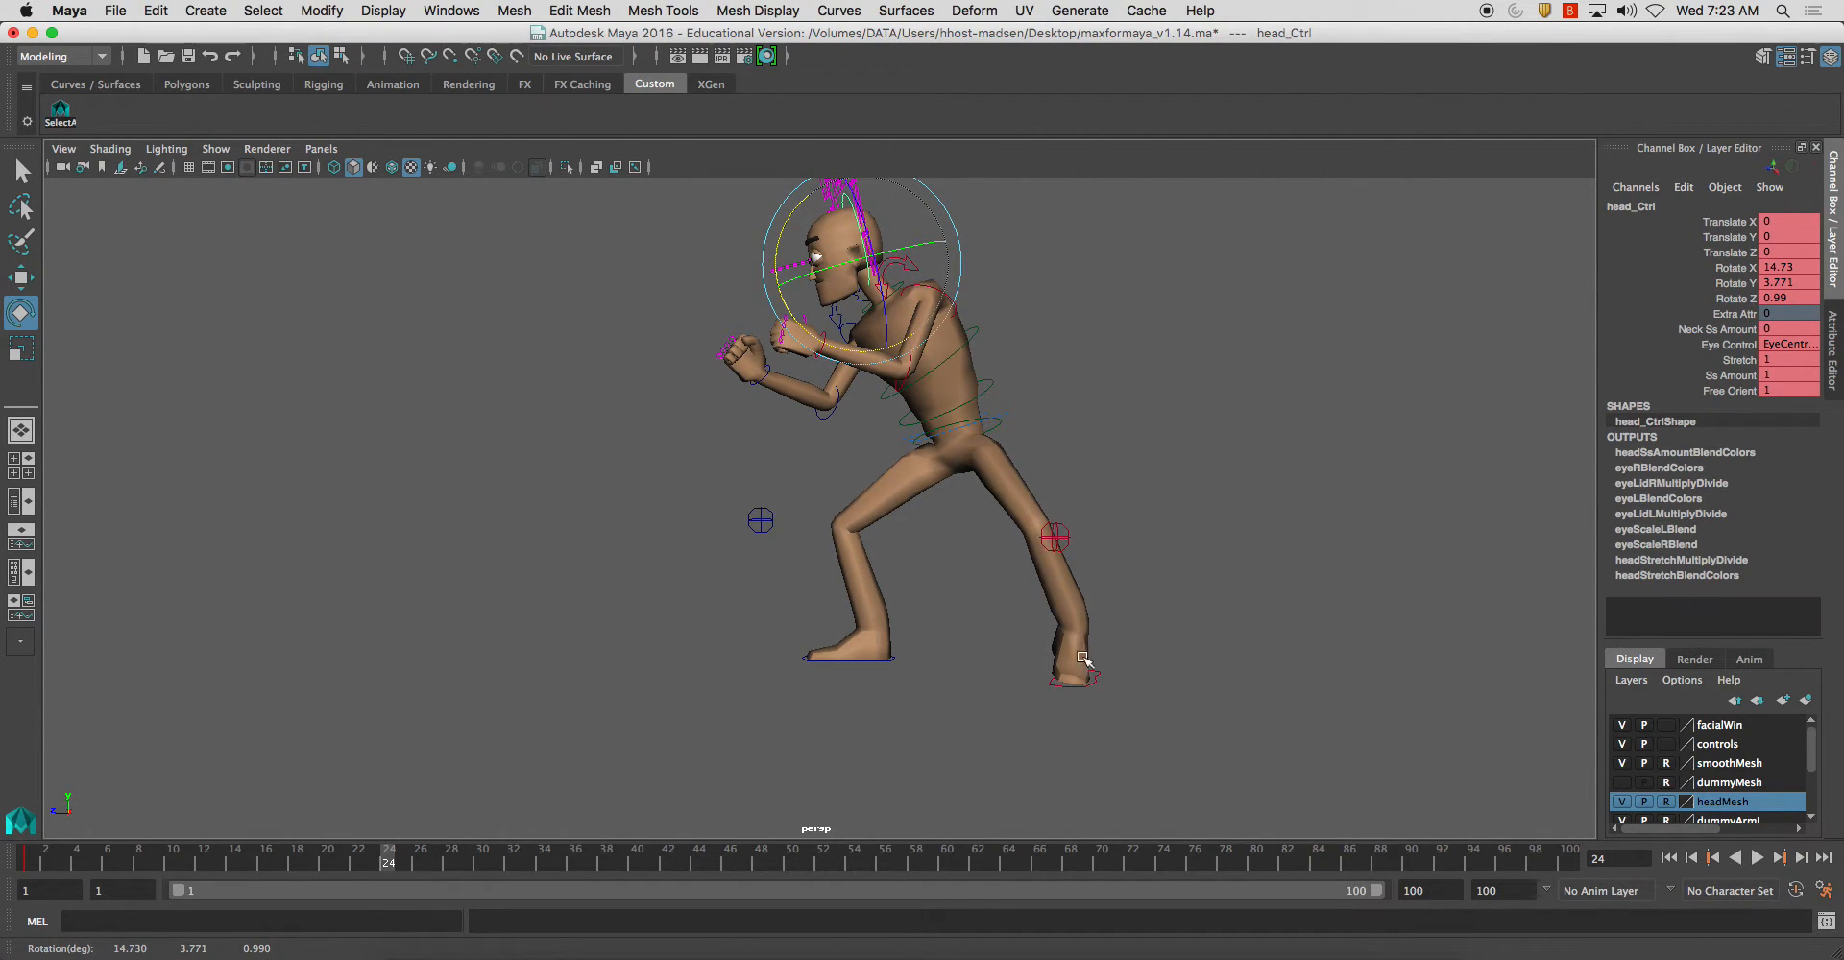
Step: Move the left foot IK control forward to about -16.8 in Z
left_click(1103, 679)
key("w")
left_click_drag(975, 650, 940, 643)
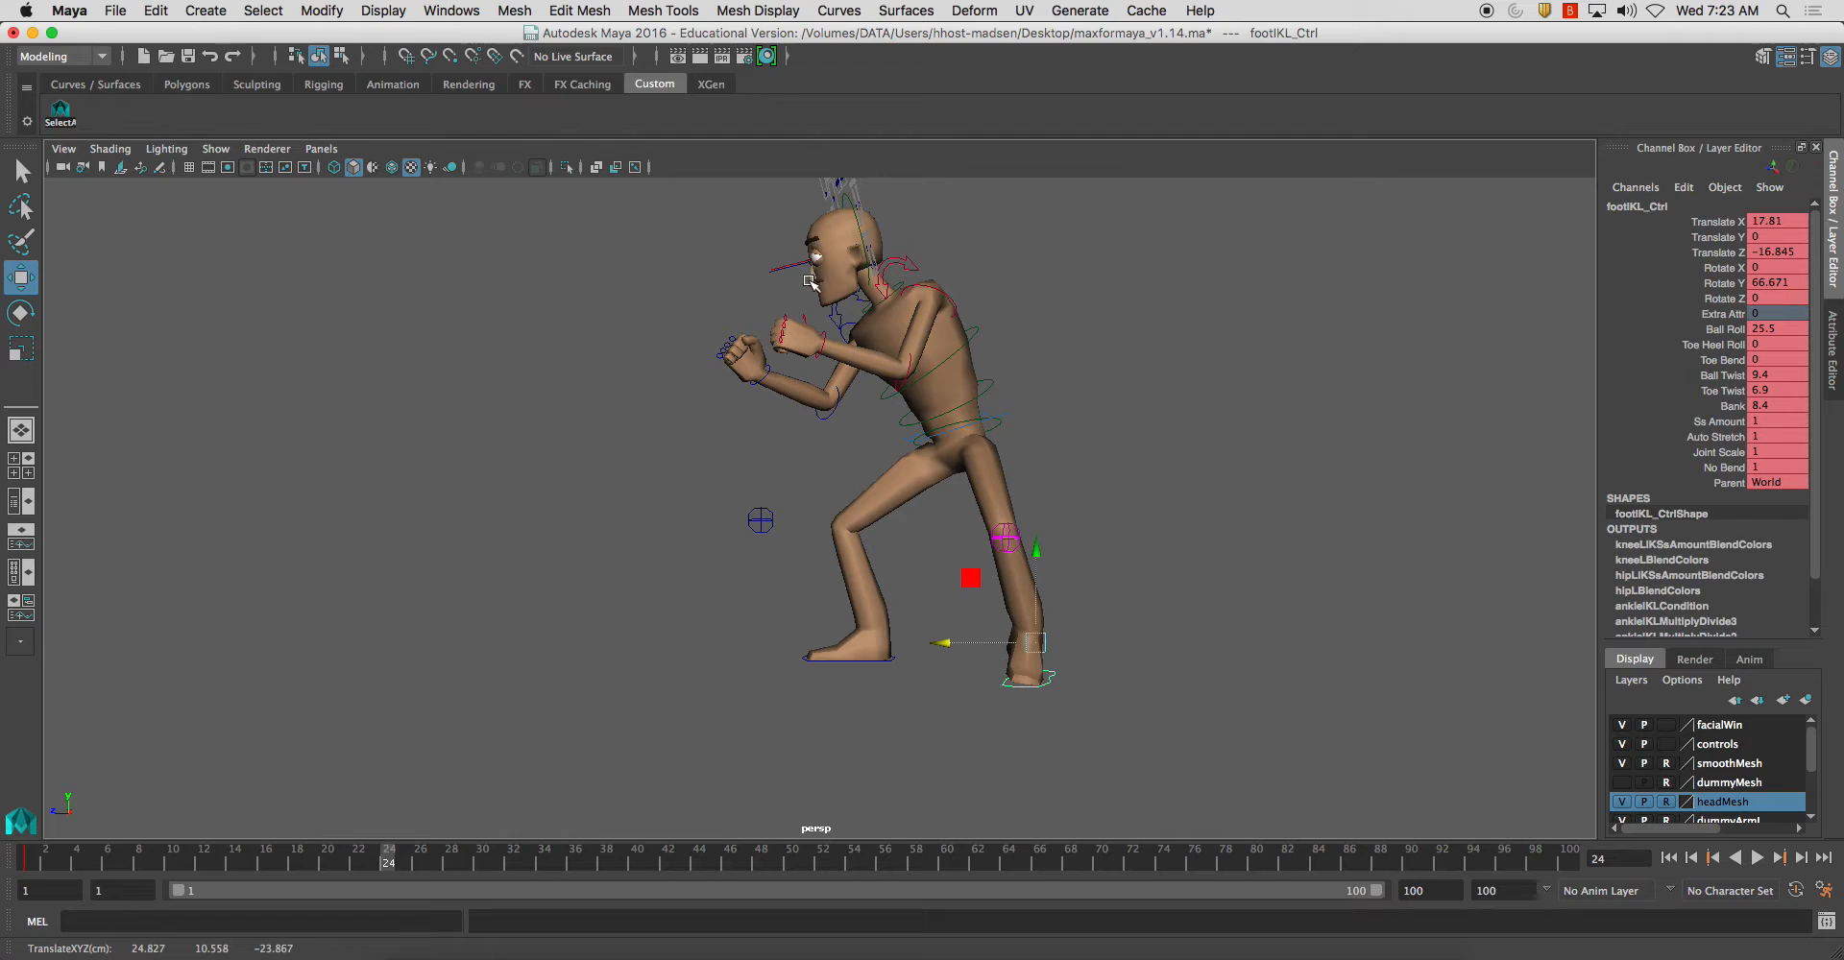
Step: Rotate the left shoulder FK control to about 84.3° in X, -99.7° in Y and 14.3° in Z
left_click(948, 296)
key("e")
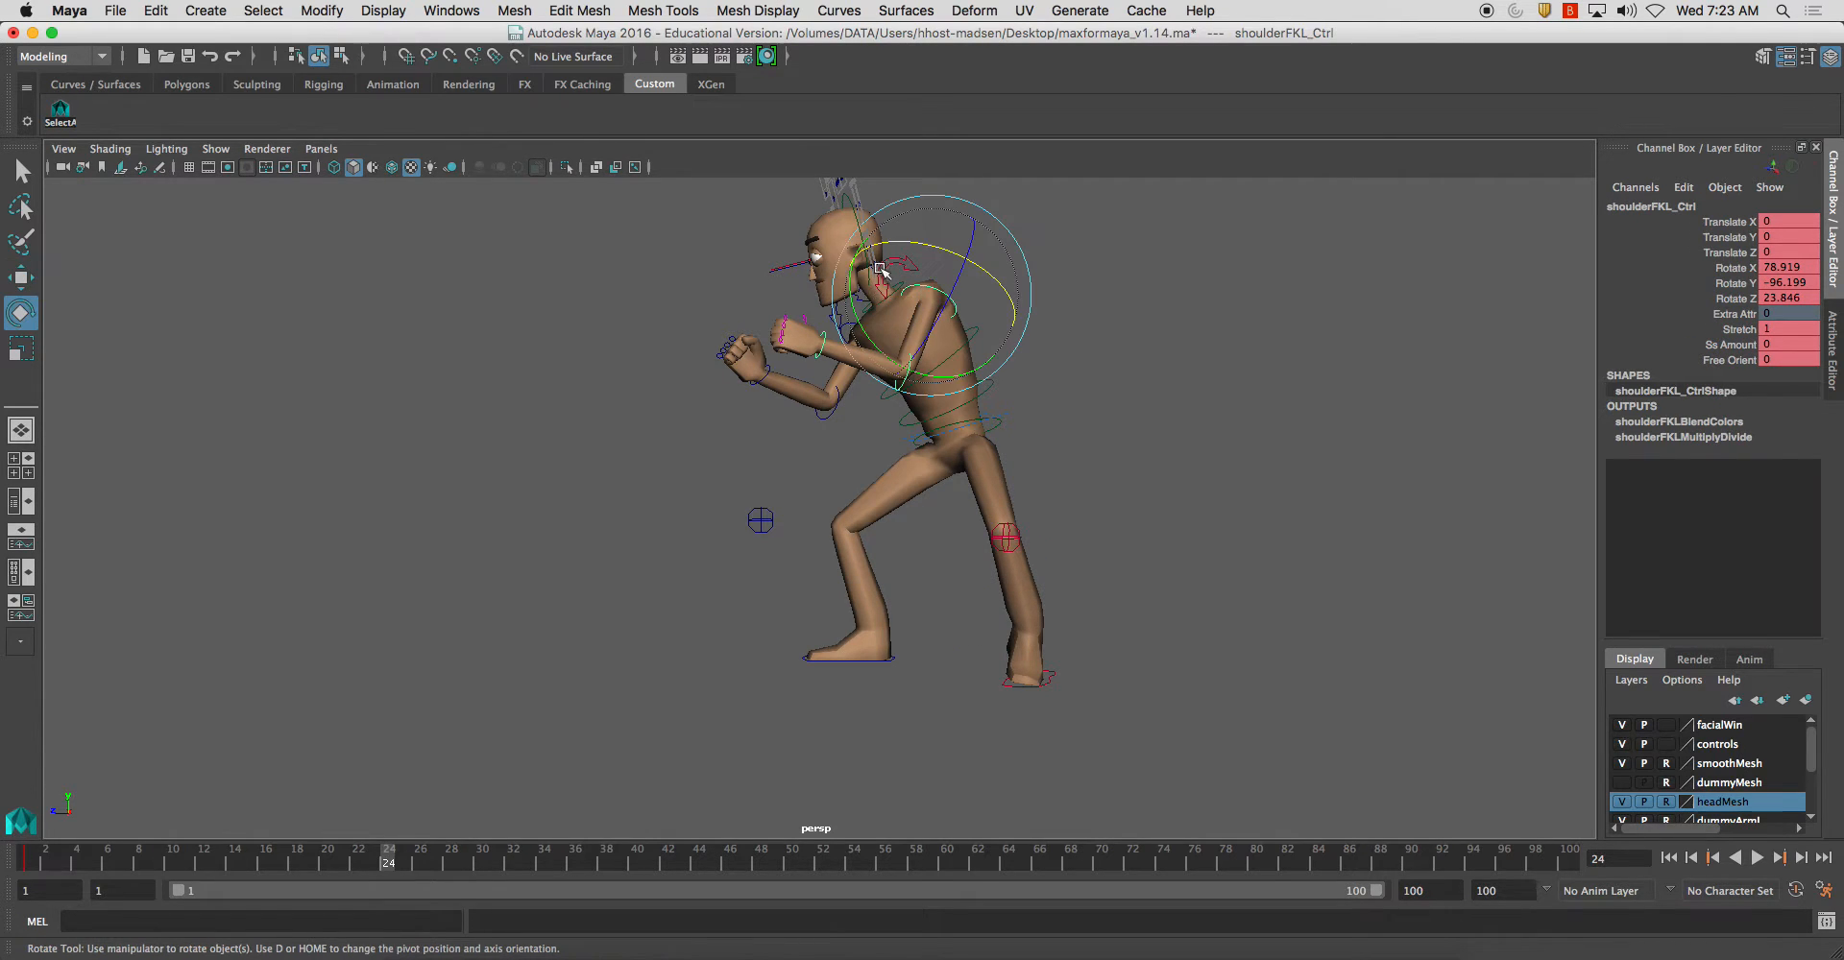
left_click_drag(879, 211, 930, 331)
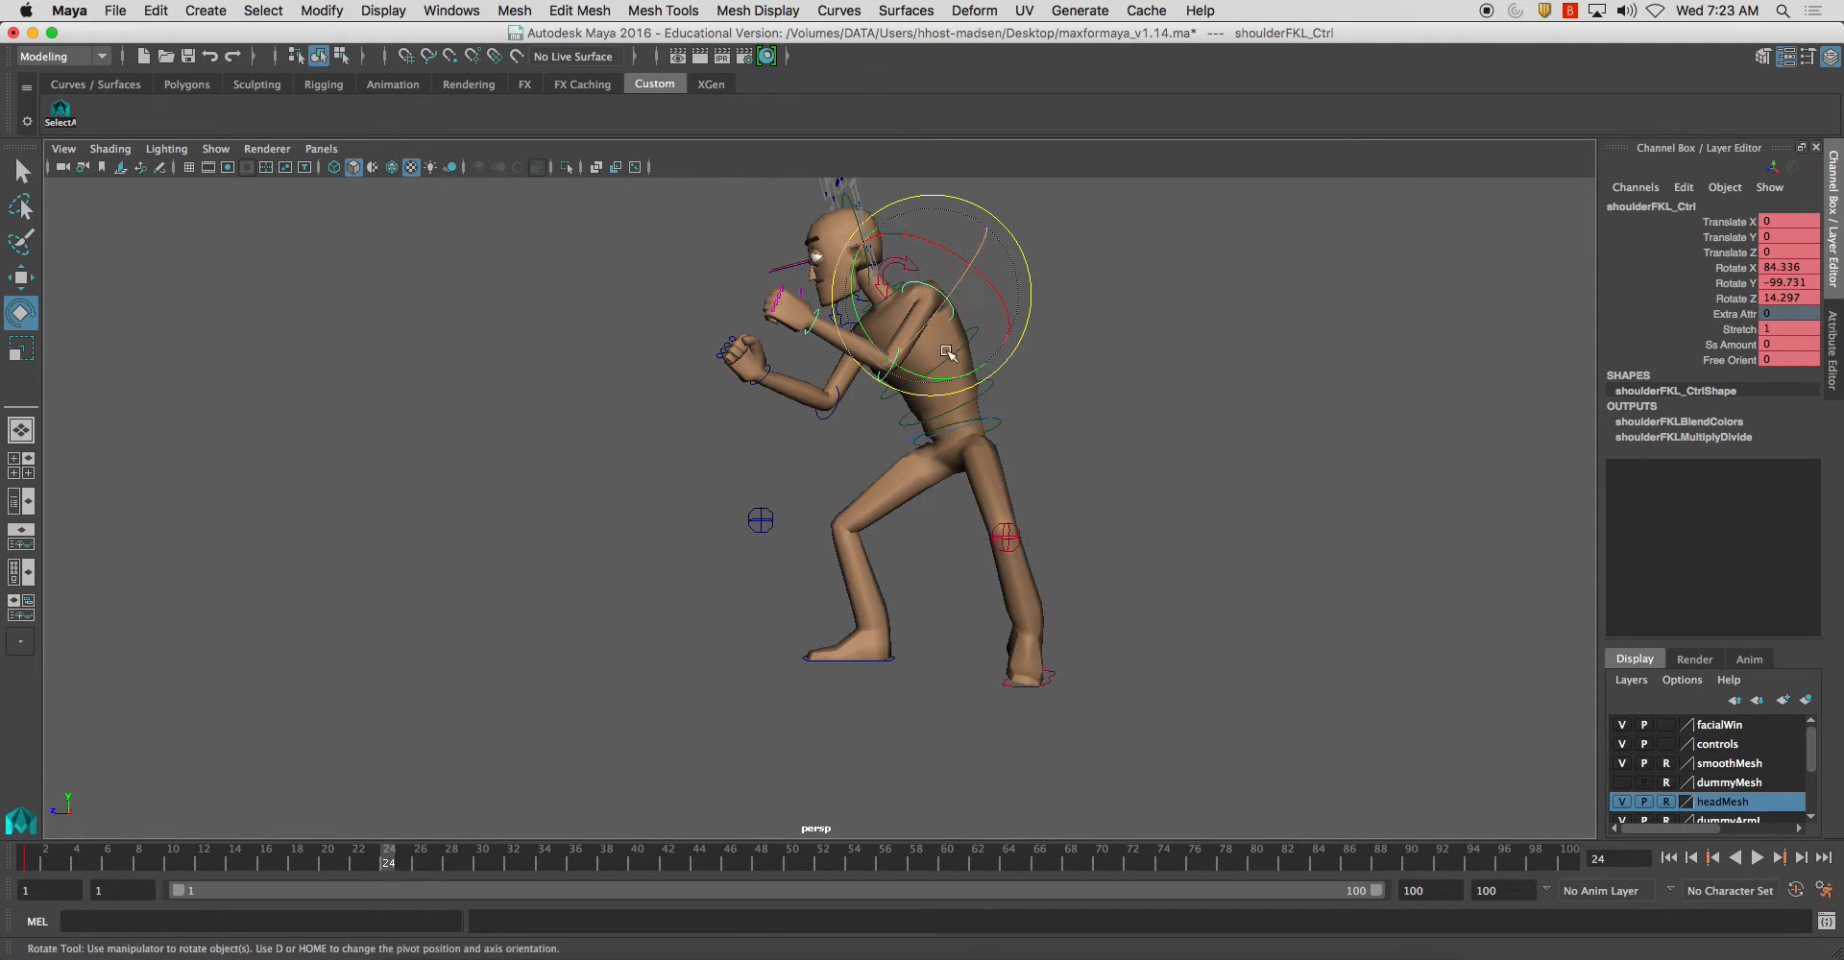
Step: Examine the crouched fighting pose from both sides and from the front
mouse_move(897, 622)
left_mouse_down("alt")
mouse_move(897, 655)
mouse_move(870, 634)
left_mouse_up("alt")
left_click(934, 634)
middle_click_drag(944, 582, 931, 630, "alt")
left_click_drag(931, 631, 867, 526, "alt")
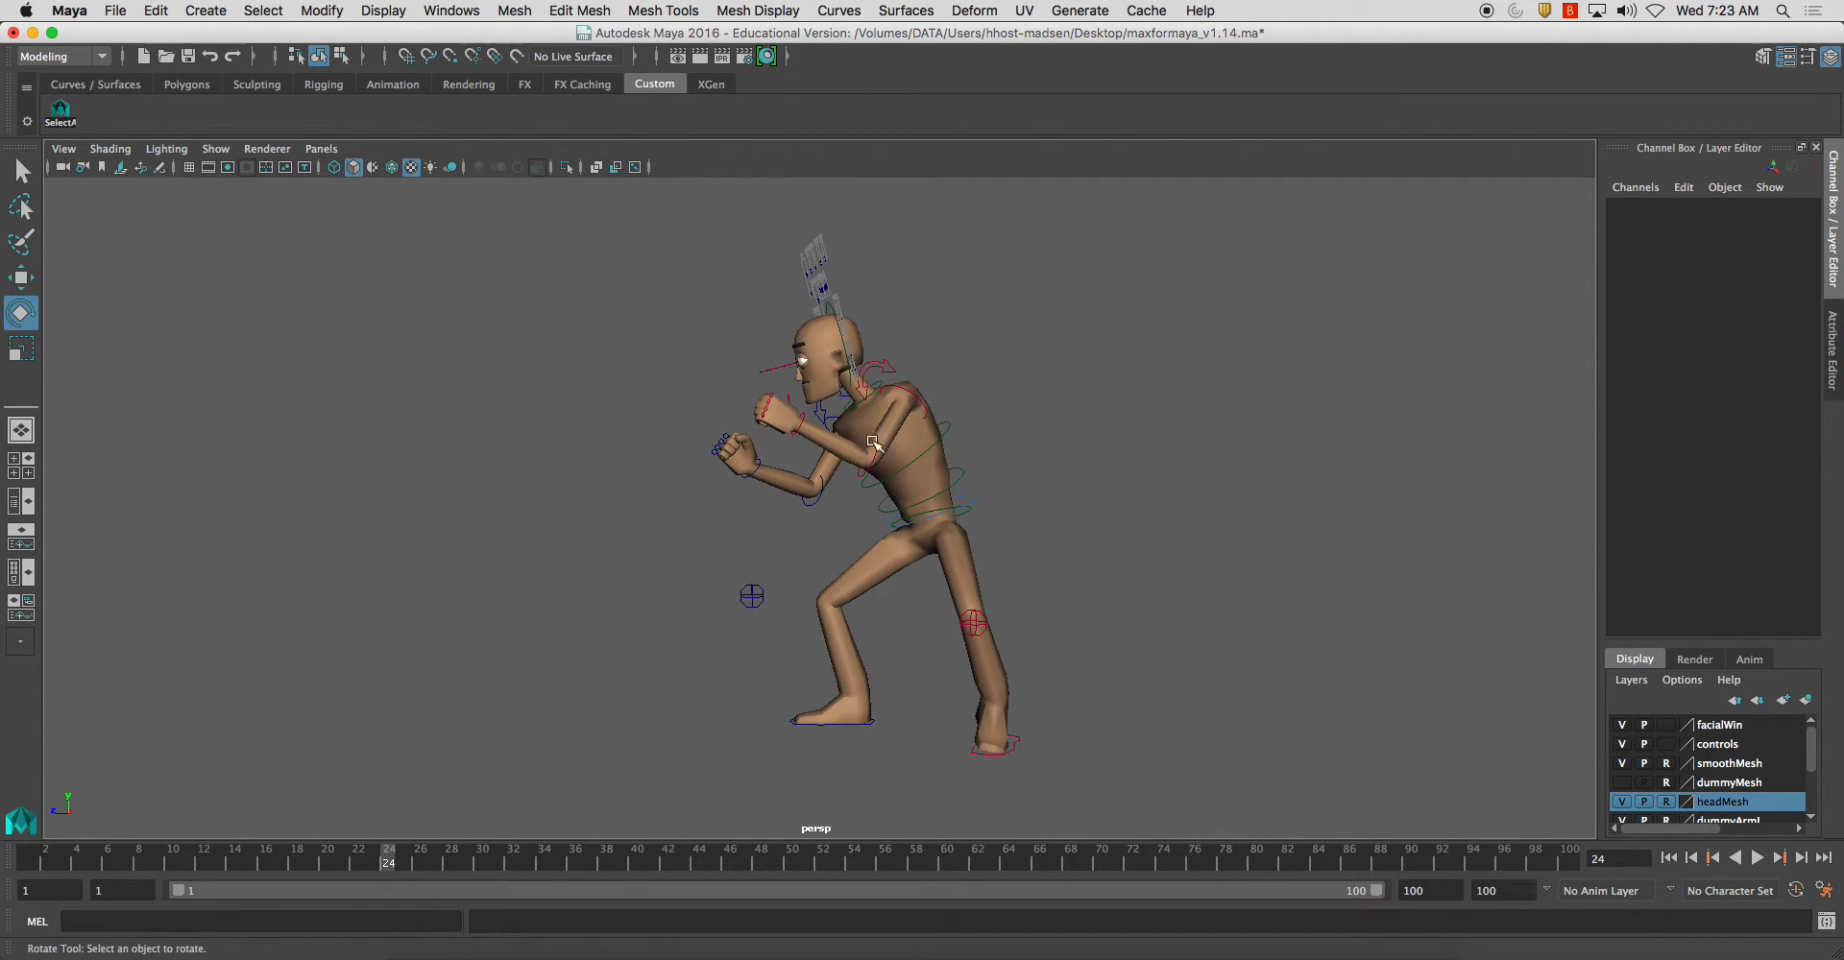
left_click_drag(863, 372, 1064, 451, "alt")
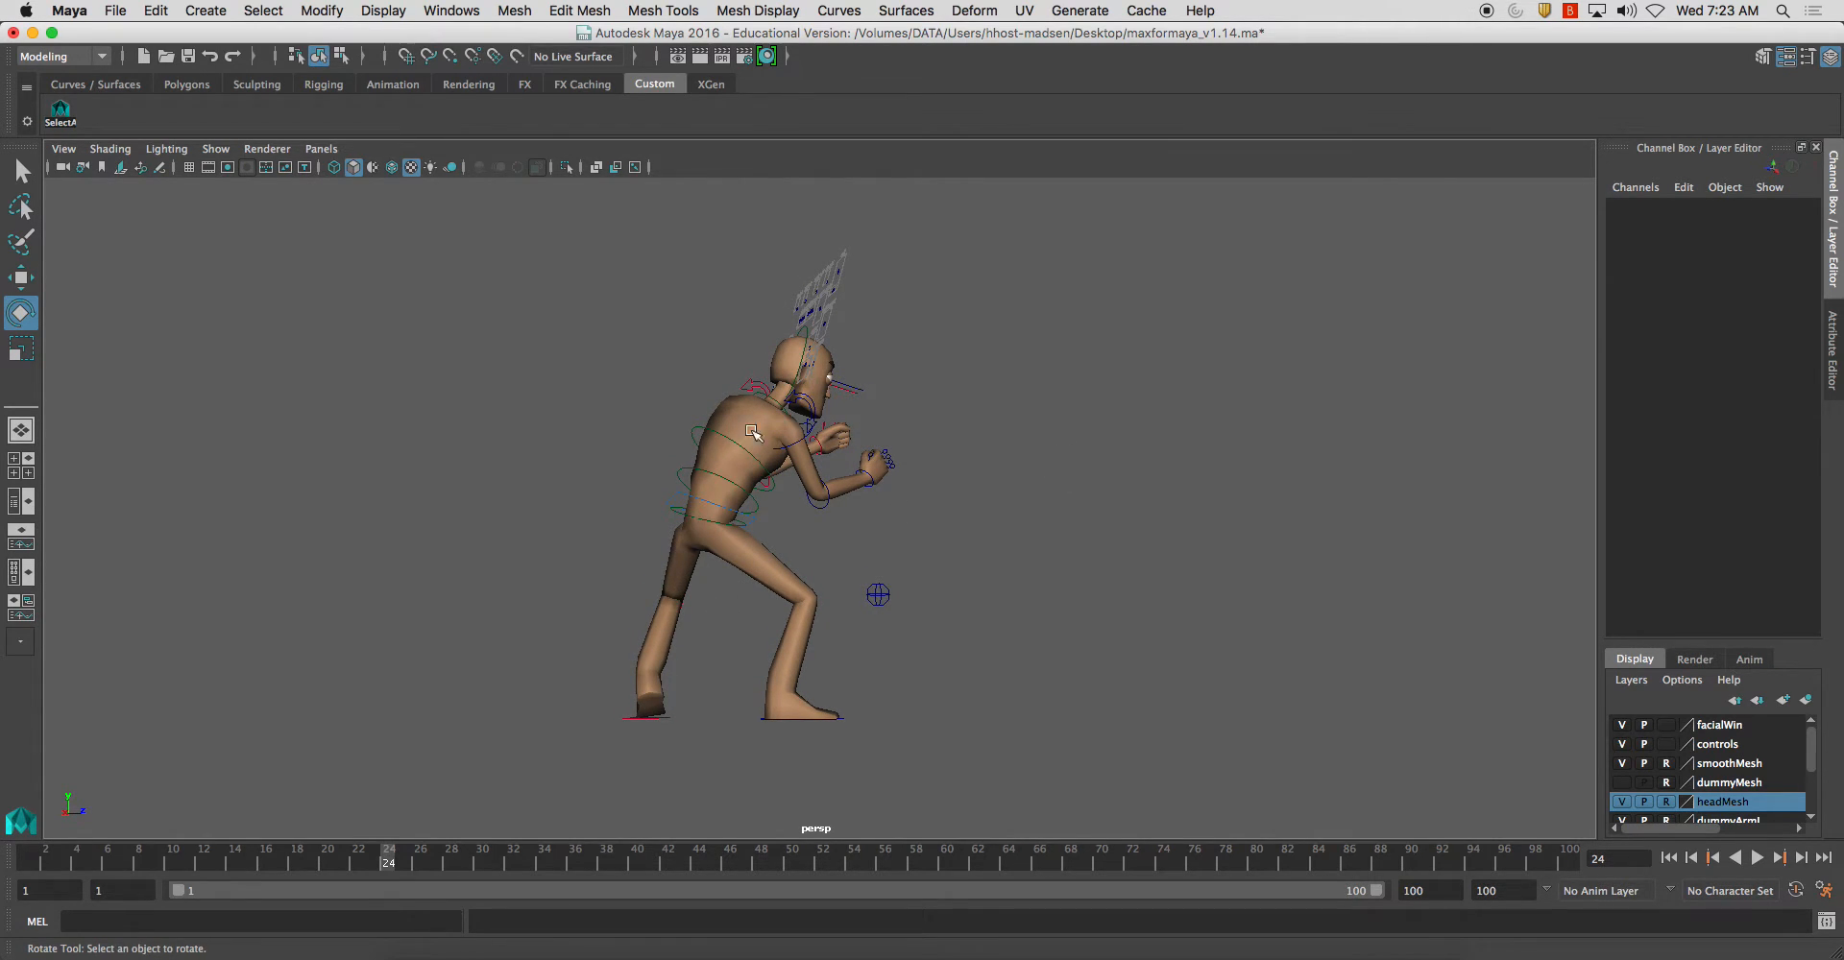
left_click_drag(775, 423, 845, 509, "alt")
middle_click_drag(835, 472, 781, 504, "alt")
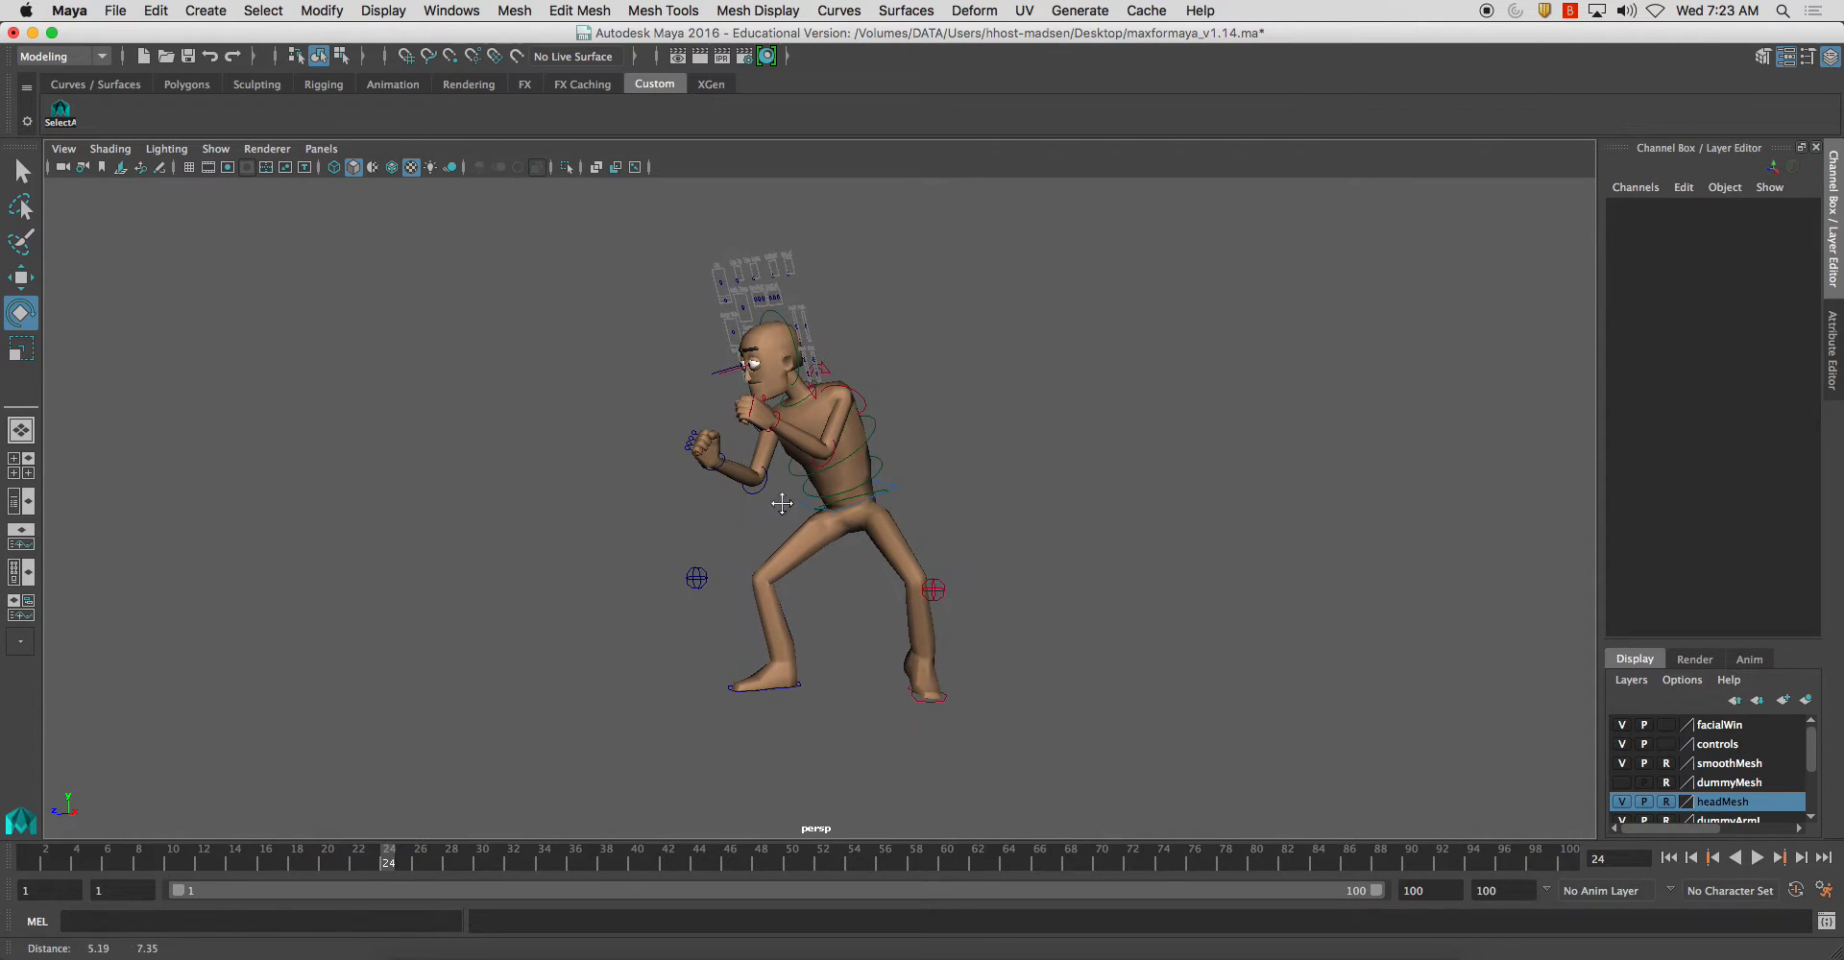
left_click_drag(771, 369, 888, 380, "alt")
middle_click_drag(889, 379, 949, 542, "alt")
Step: Try rotating the left collar control and undo the rotation
scroll(908, 552, "up", 5)
left_click(899, 490)
left_click_drag(924, 463, 939, 477)
key("ctrl+z")
Step: Adjust the rotation of the right arm's FK controls to refine the raised guard
left_click(776, 519)
left_click_drag(807, 528, 614, 629)
left_click(1021, 574)
left_click(758, 574)
left_click(612, 627)
left_click(765, 654)
left_click_drag(835, 606, 800, 593)
left_click(786, 566)
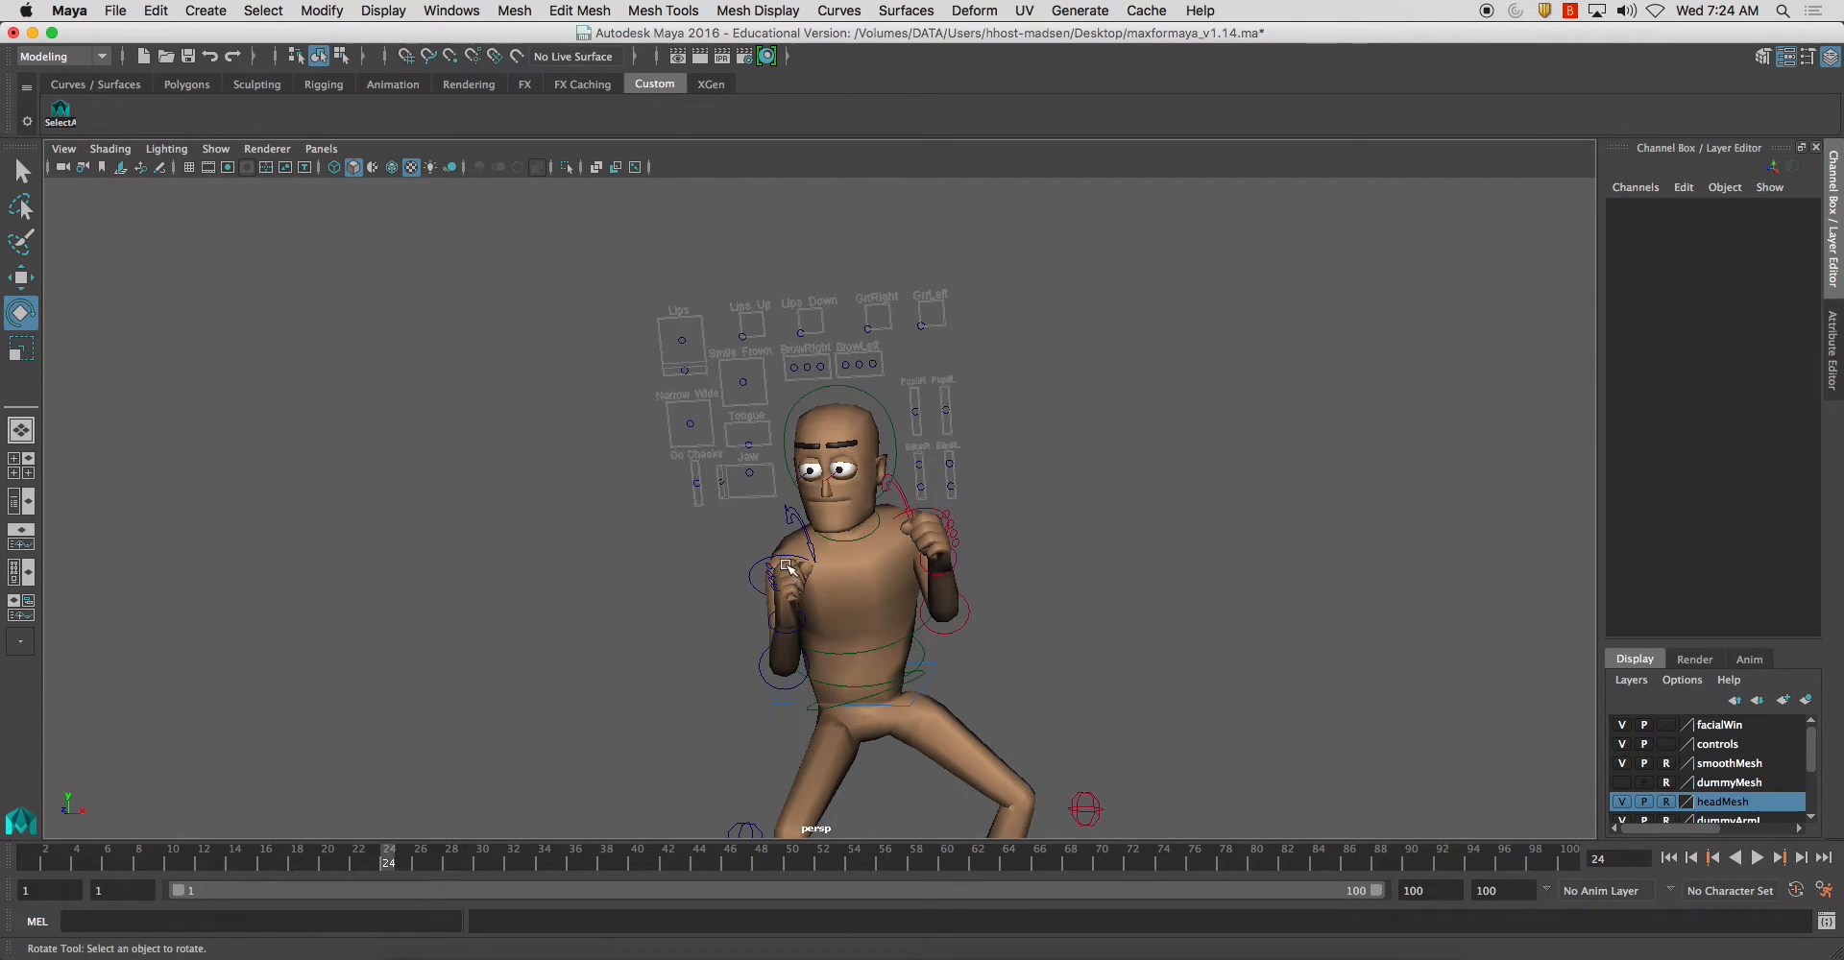
Step: Rotate the right shoulder FK control to about 56.9° in X, -74.3° in Y and -0.9° in Z
left_click(759, 571)
left_click_drag(809, 554, 813, 519)
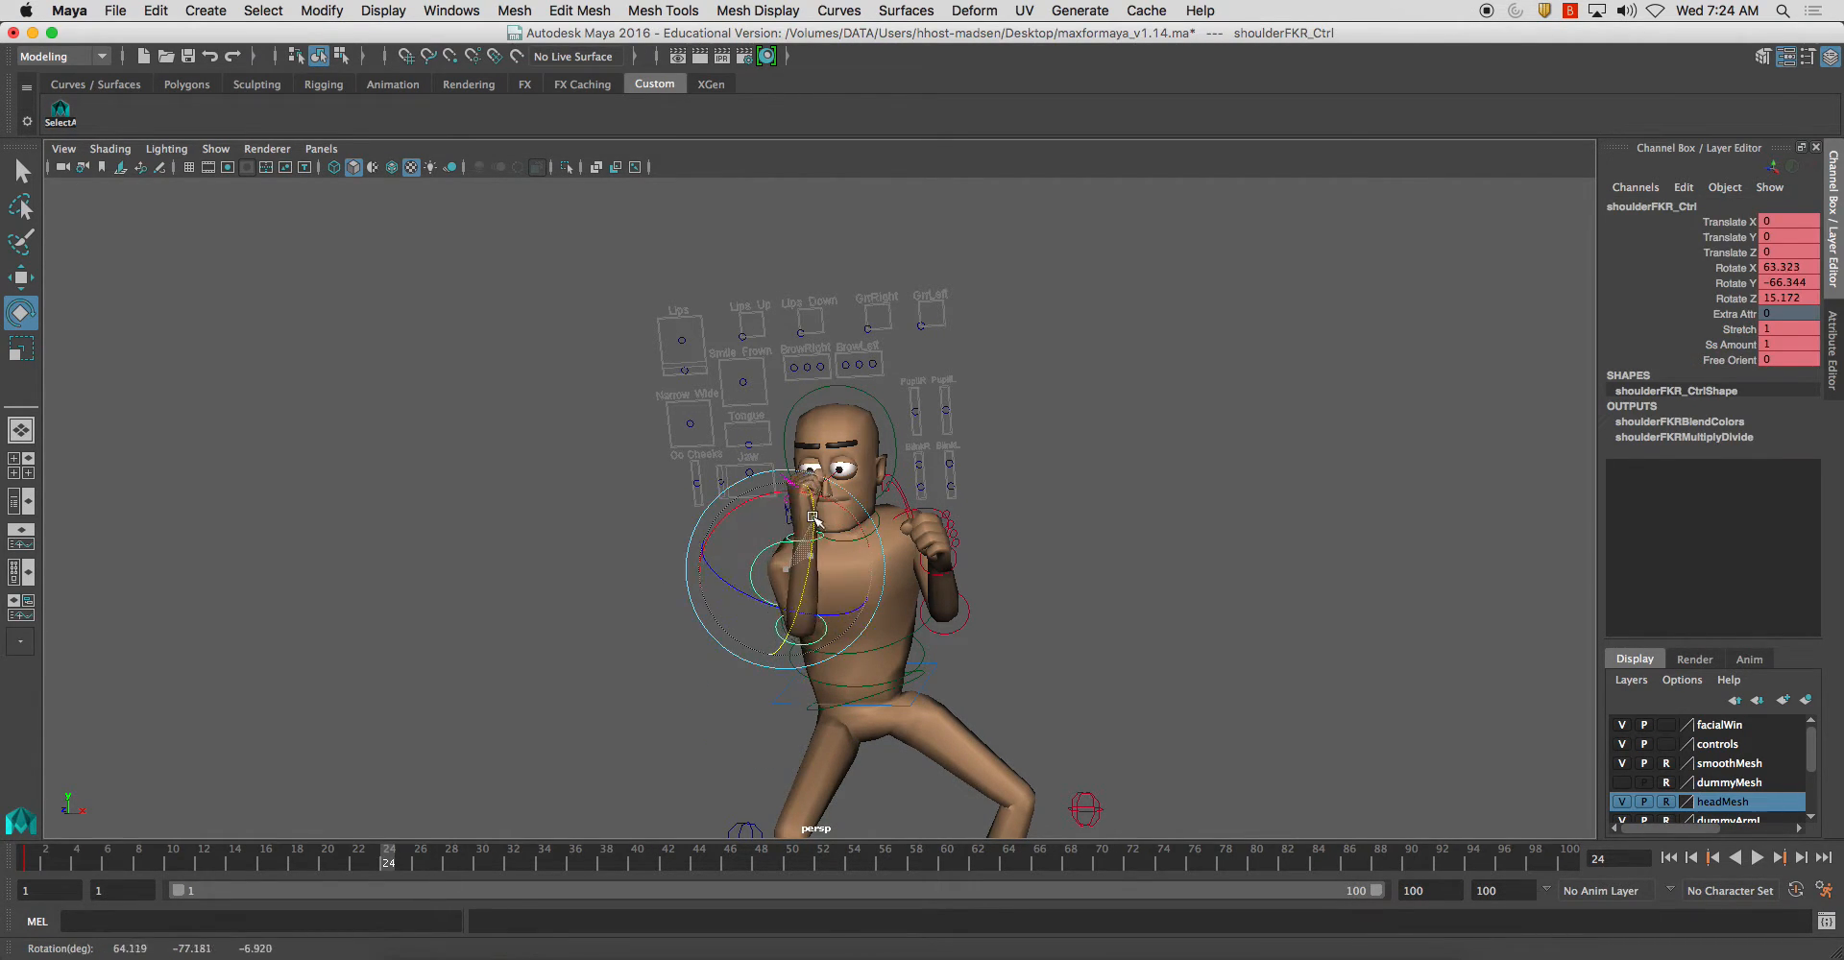
left_click(655, 562)
left_click(789, 567)
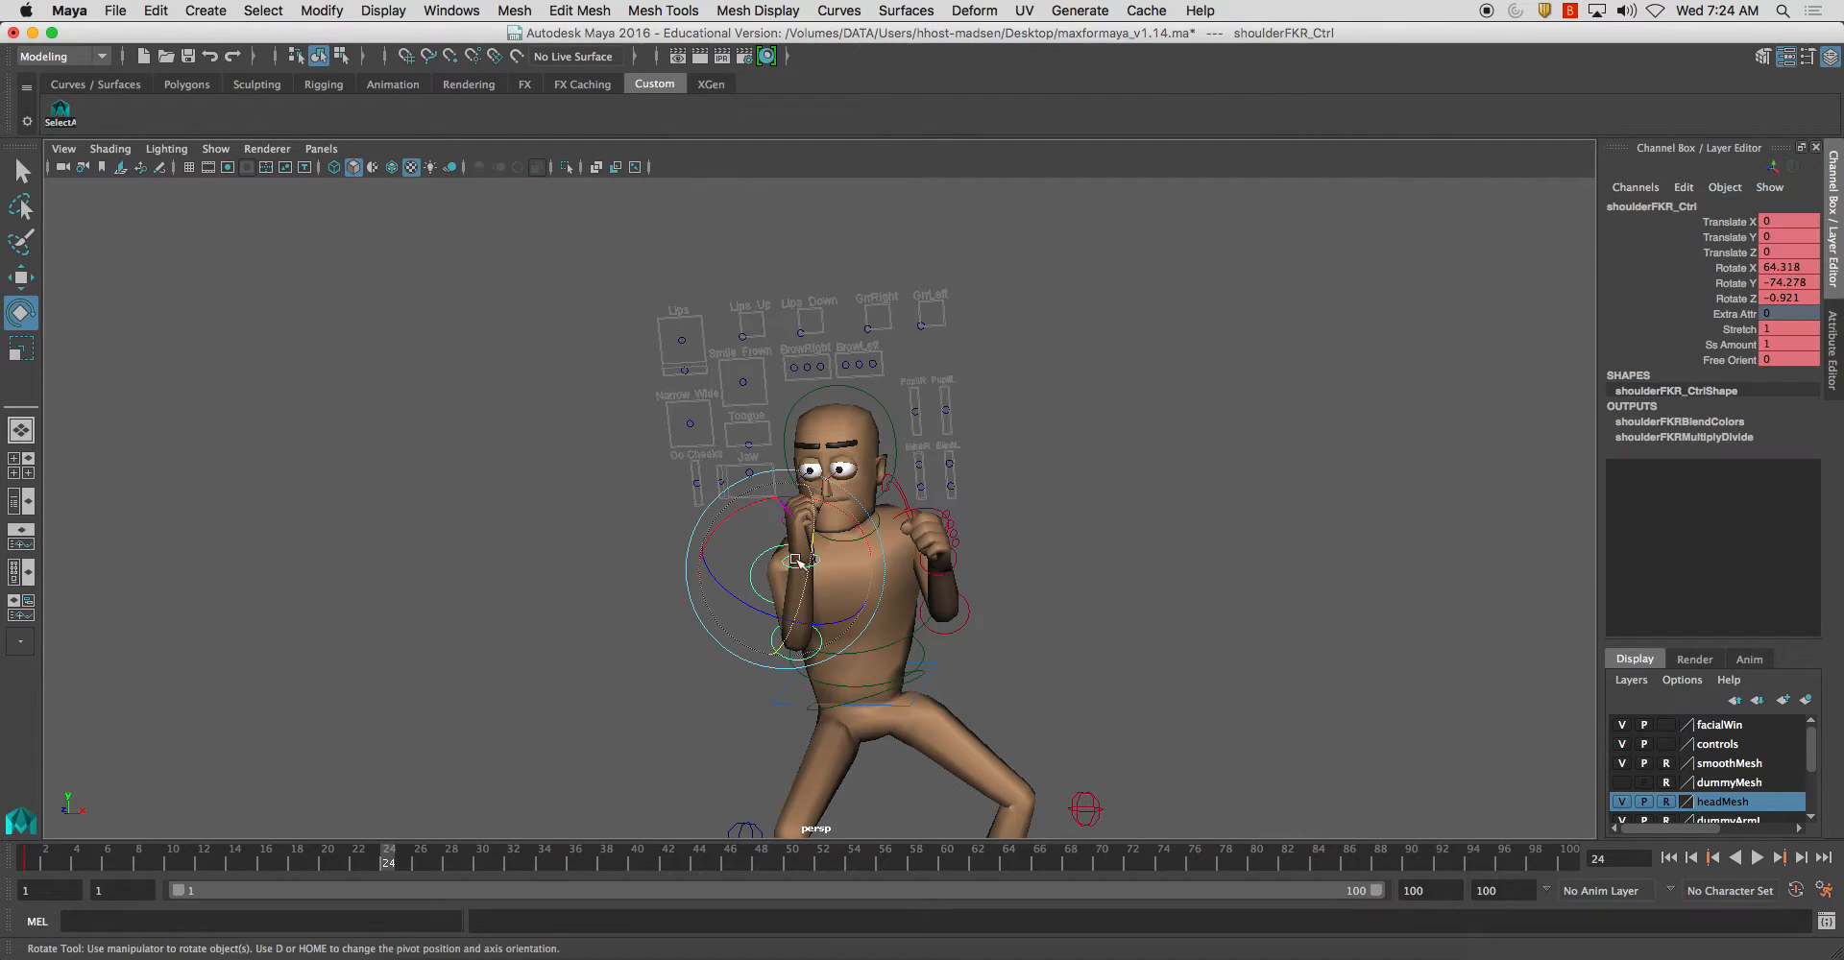
left_click_drag(834, 500, 847, 520)
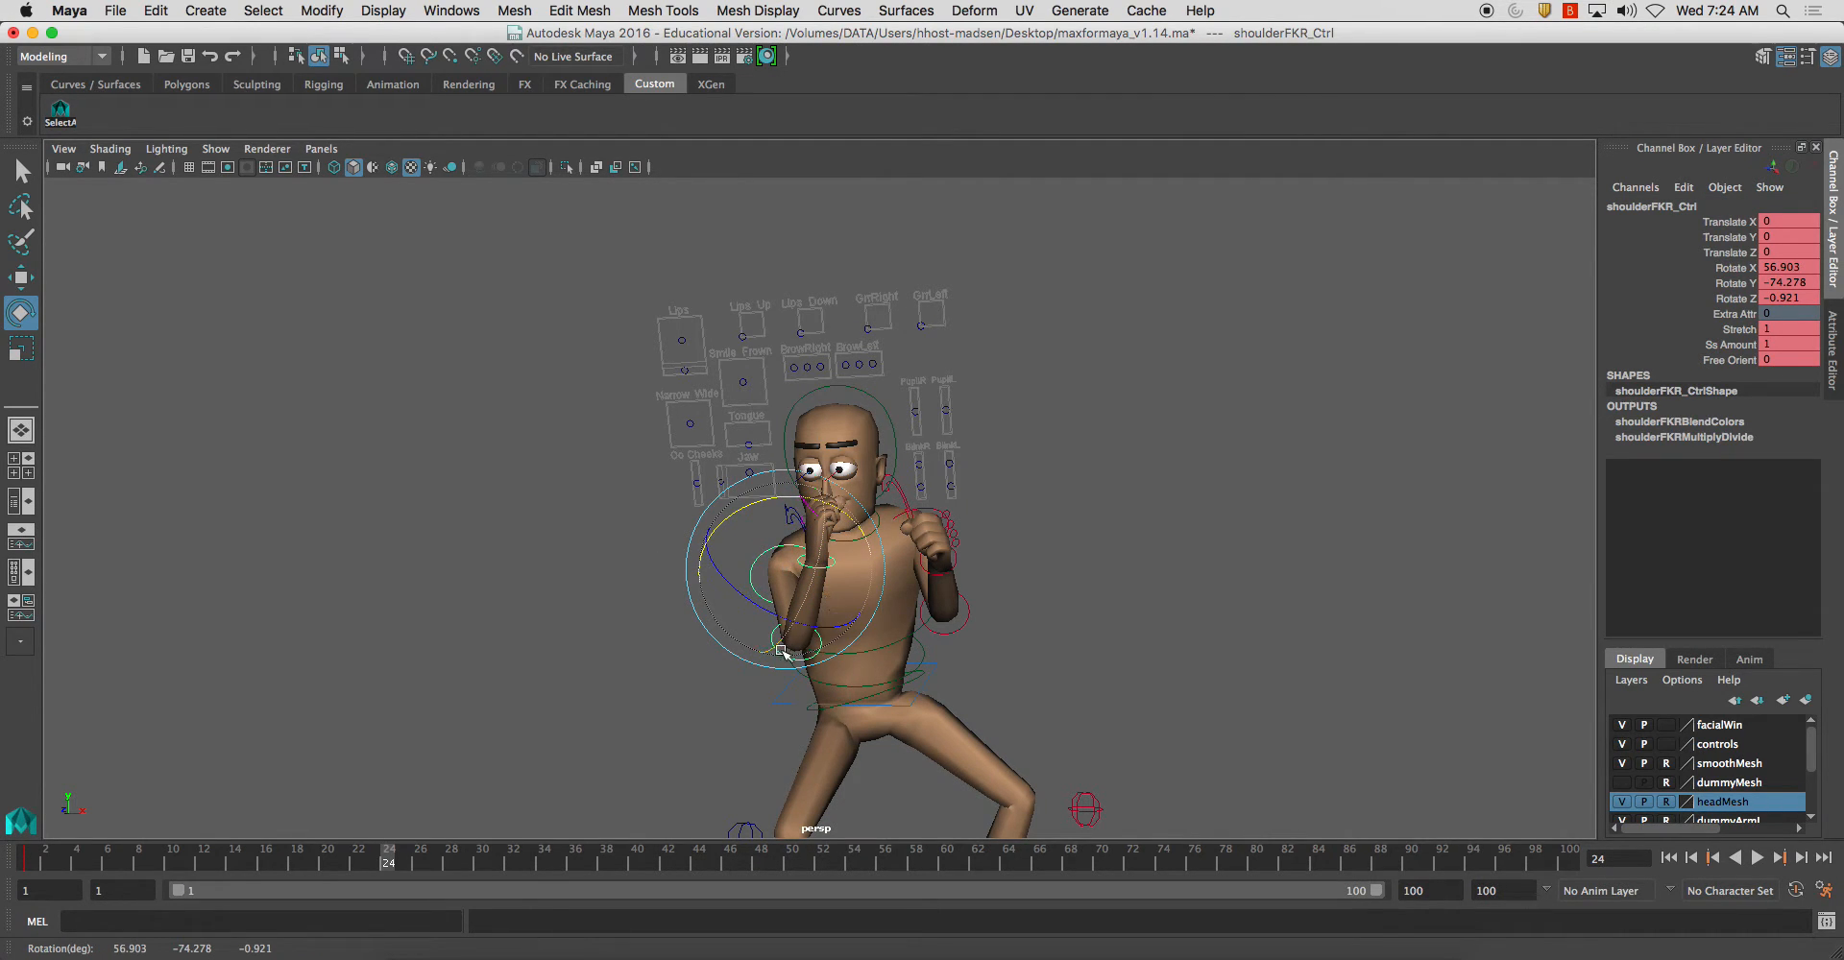
Step: Rotate the right wrist control to angle the raised fist
left_click(1057, 545)
left_click_drag(1057, 544, 607, 544, "alt")
middle_click_drag(607, 544, 755, 558, "alt")
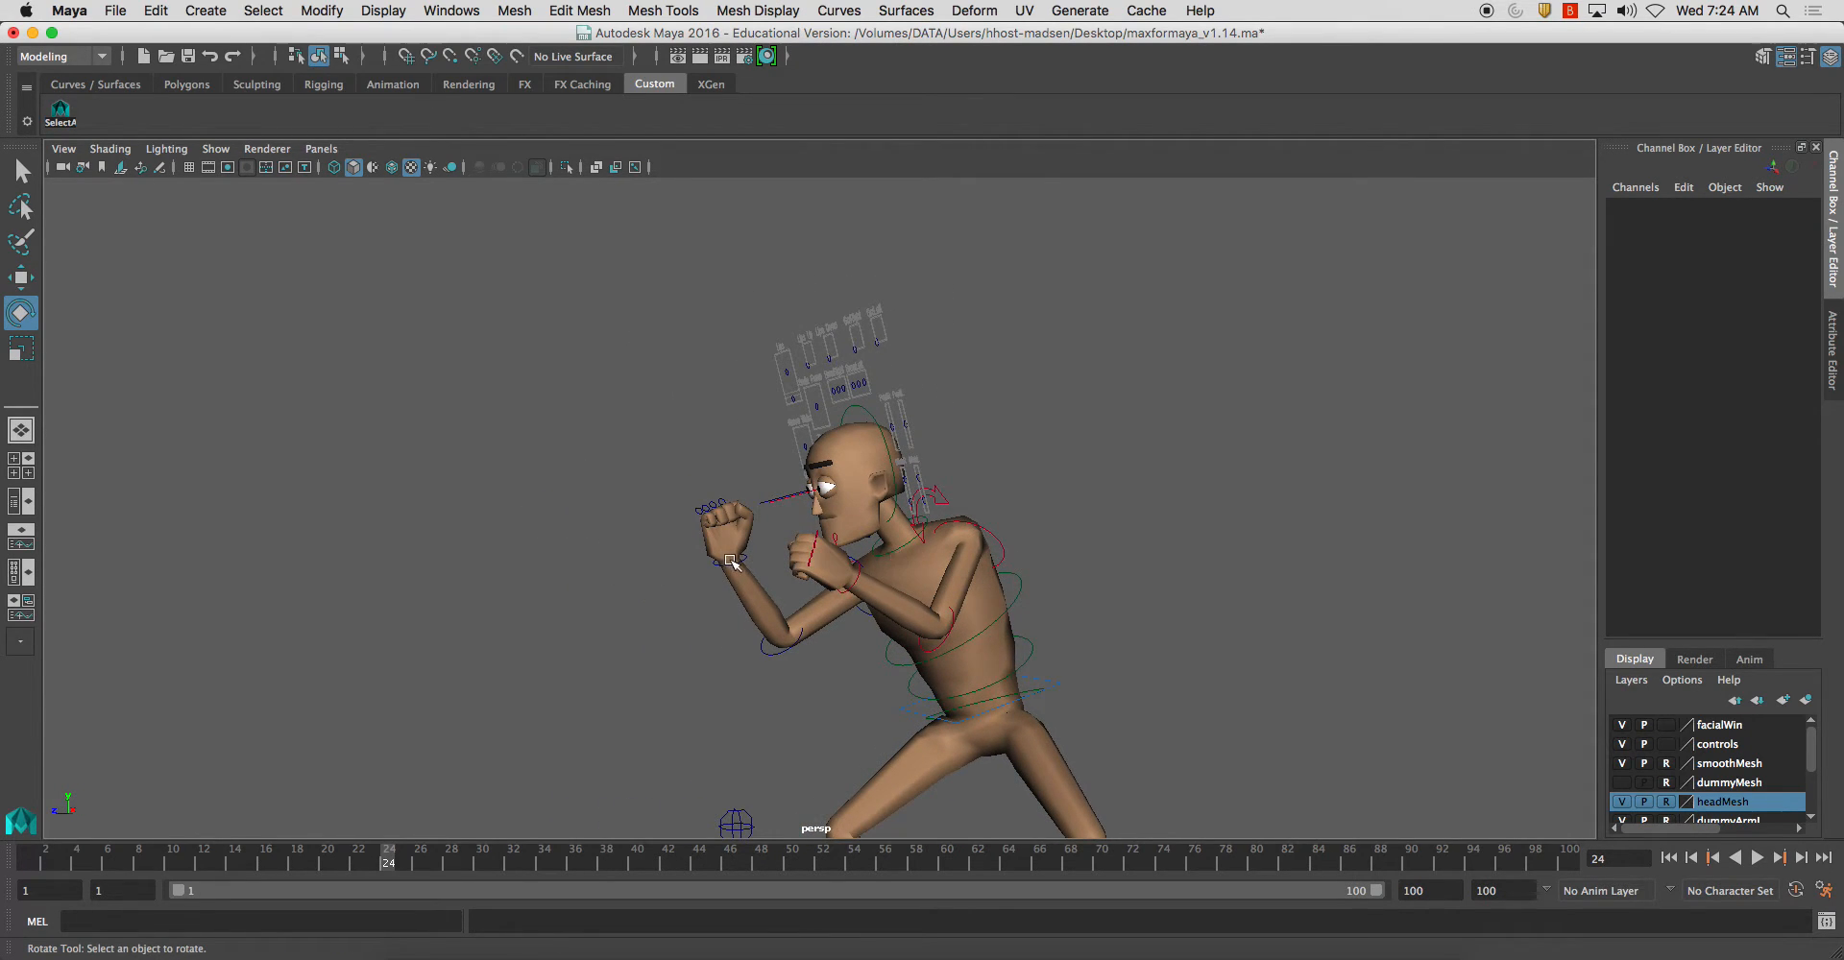
left_click(730, 561)
left_click_drag(764, 467, 829, 498)
left_click(684, 430)
Step: Open the mouth with the Jaw face control and move the jaw in/out control to about 0.81 in Y
right_click_drag(829, 499, 913, 609, "alt")
middle_click_drag(780, 546, 891, 574, "alt")
left_click_drag(845, 519, 661, 469, "alt")
left_click(724, 581)
key("w")
left_click(663, 596)
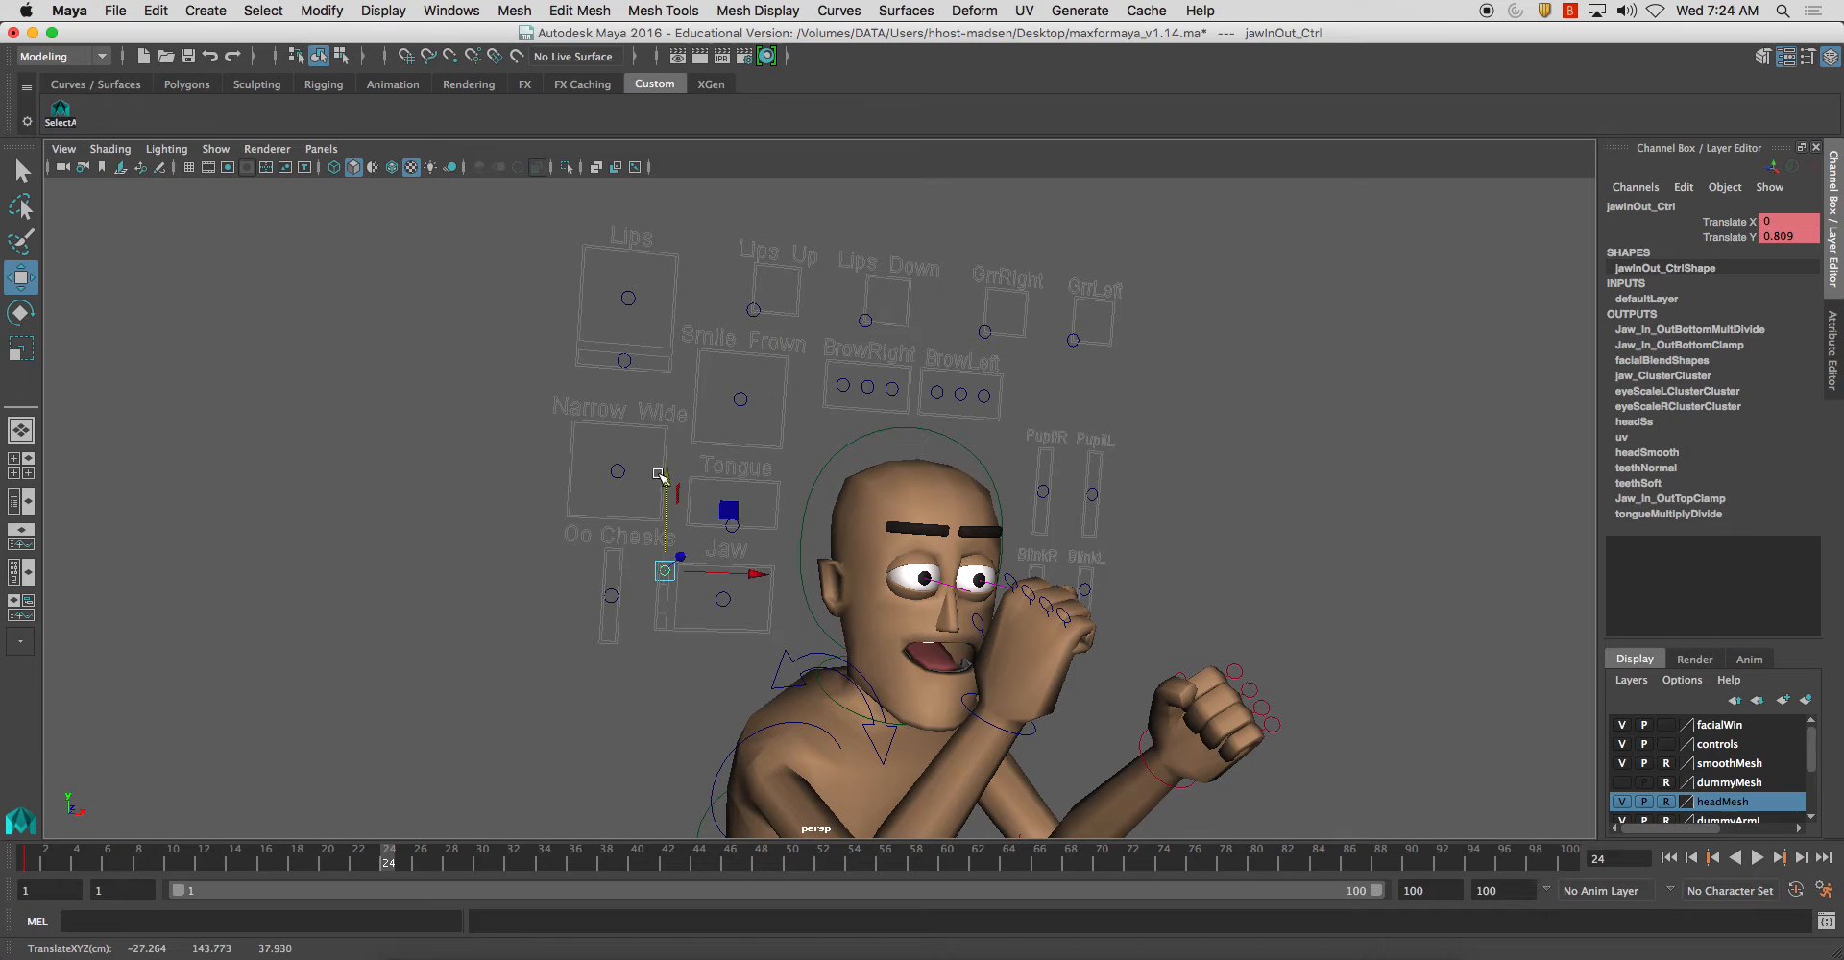
Step: Lower the Oo Cheeks control and move the Narrow Wide control to about -0.41 in X and 0.49 in Y
left_click(611, 595)
left_click_drag(612, 506, 592, 558)
left_click(618, 471)
left_click_drag(618, 471, 550, 454)
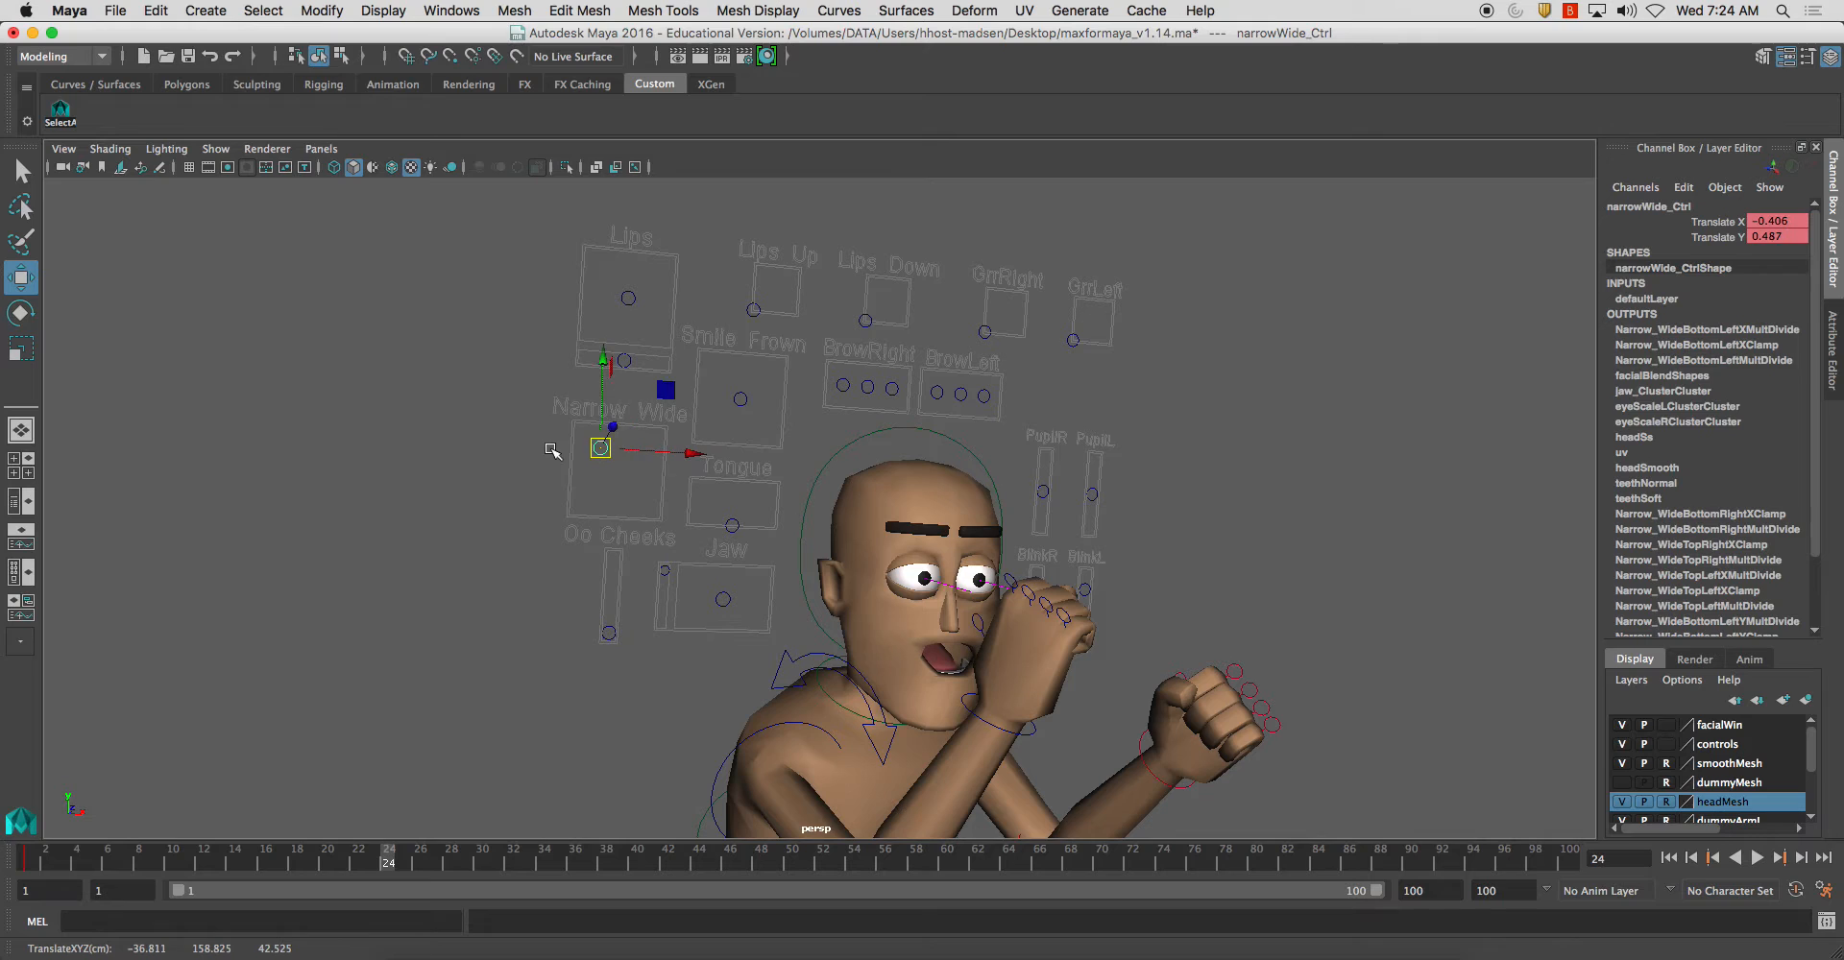
Step: Adjust the Lips and Lips Up face controls, and move Smile Frown to about 0.04 in X and -0.84 in Y
left_click(628, 299)
left_click_drag(811, 495, 700, 483, "alt")
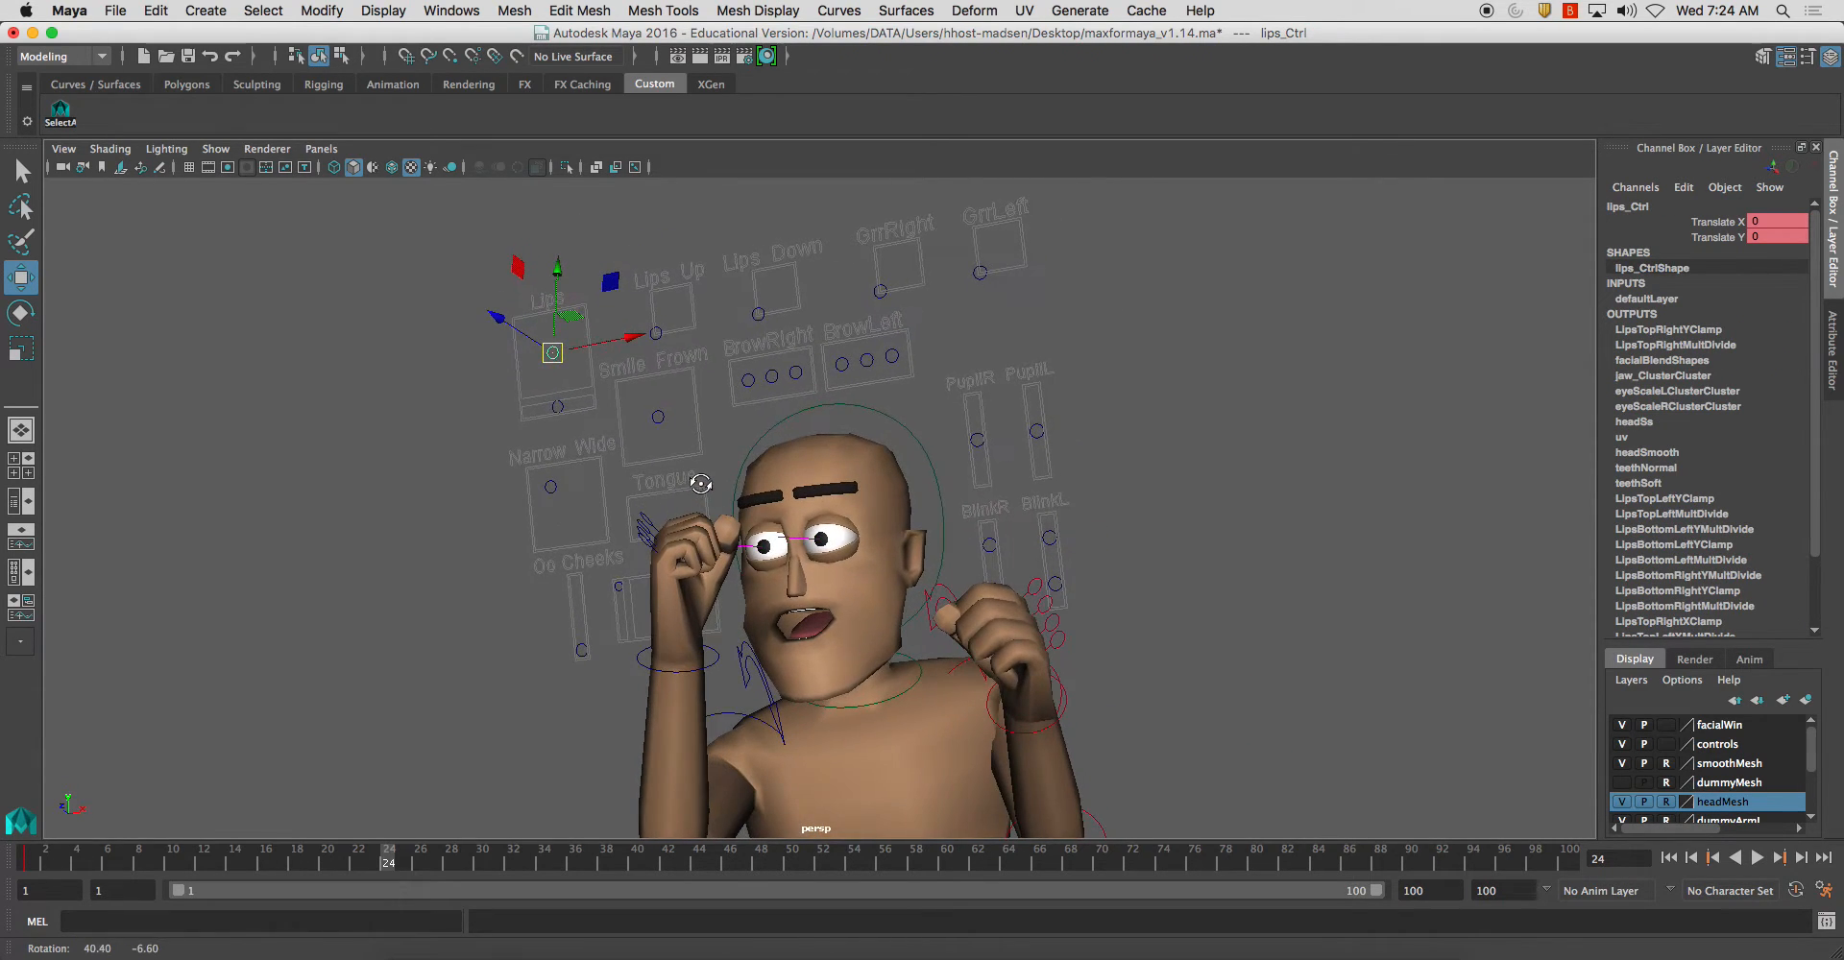
left_click_drag(547, 350, 659, 392)
left_click_drag(519, 310, 557, 354)
left_click_drag(645, 324, 684, 331)
left_click(658, 417)
left_click_drag(659, 417, 688, 512)
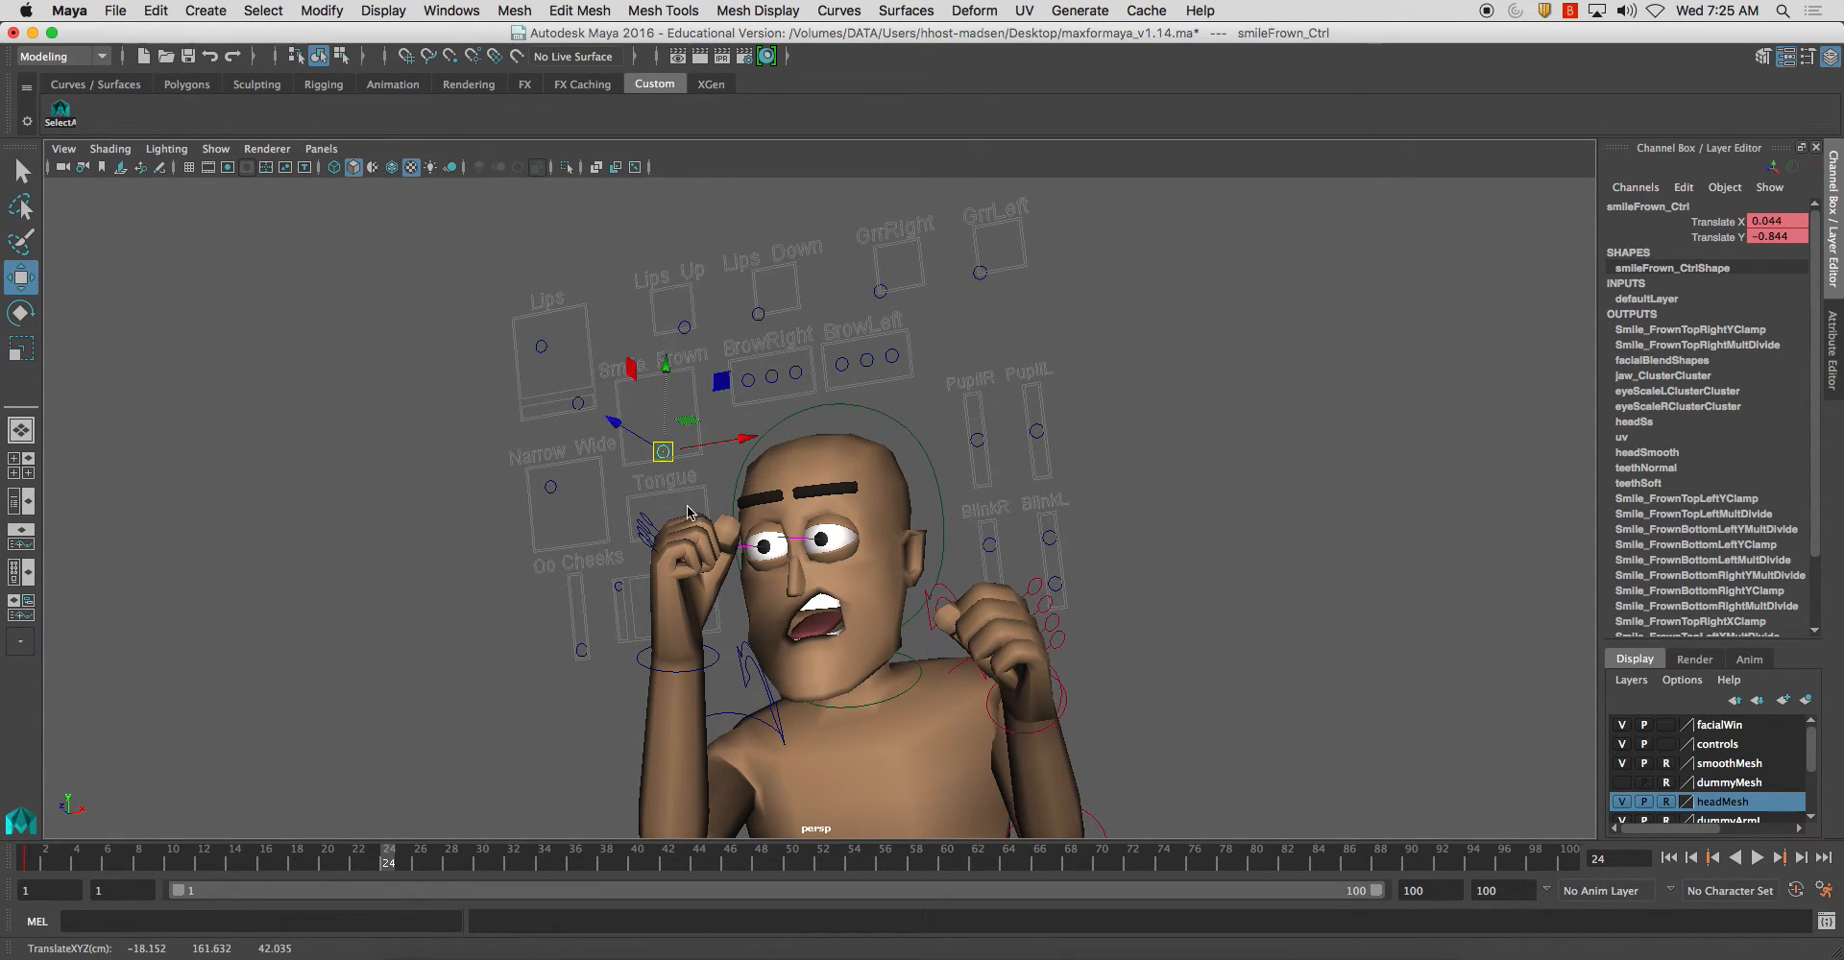
Step: Adjust the BlinkR and BlinkL face controls to reposition the eyelids of both eyes
left_click(990, 544)
left_click_drag(988, 460, 1051, 506)
left_click(1050, 538)
left_click(990, 552)
left_click(1147, 543)
left_click(1057, 584)
left_click_drag(1049, 583, 1035, 624, "alt")
left_click(992, 635)
left_click_drag(989, 543, 990, 546)
left_click(1111, 523)
Step: Raise the pupil face controls to resize the pupils
left_click(1035, 479)
left_click_drag(1035, 415, 1036, 356)
left_click(976, 353)
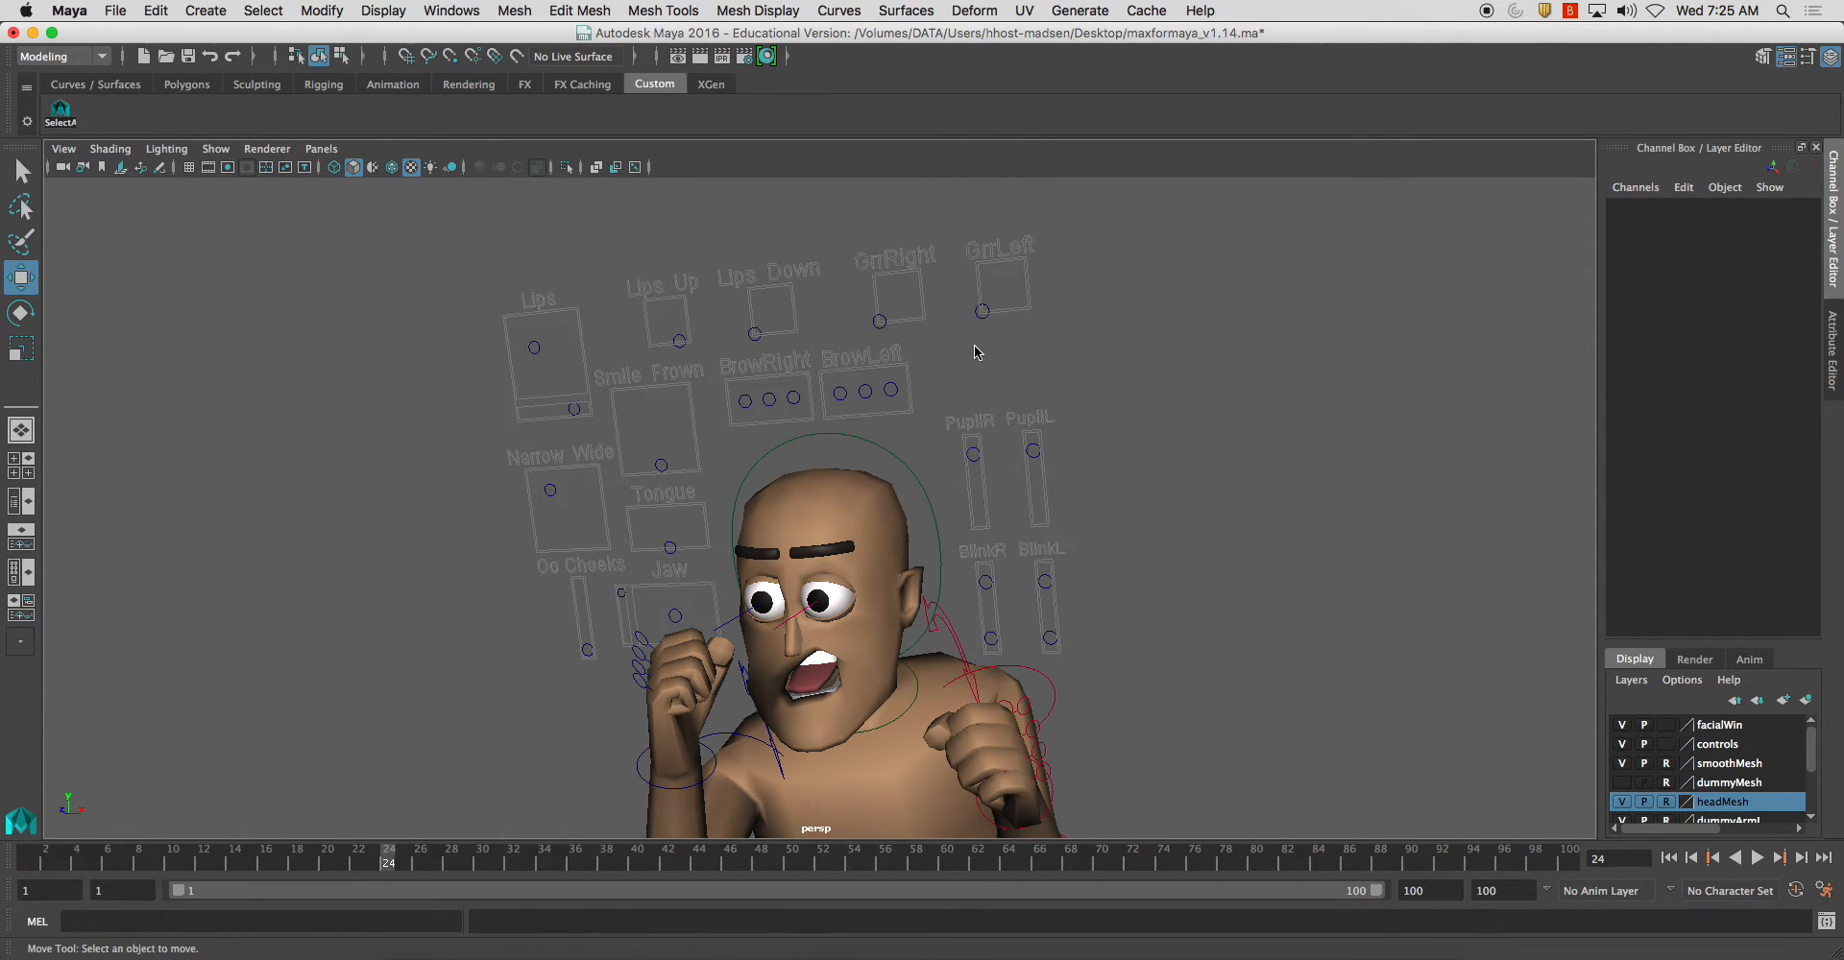
Step: Shift the GrrLeft face control and reposition the BrowLeft controls to angle the left eyebrow
left_click(980, 308)
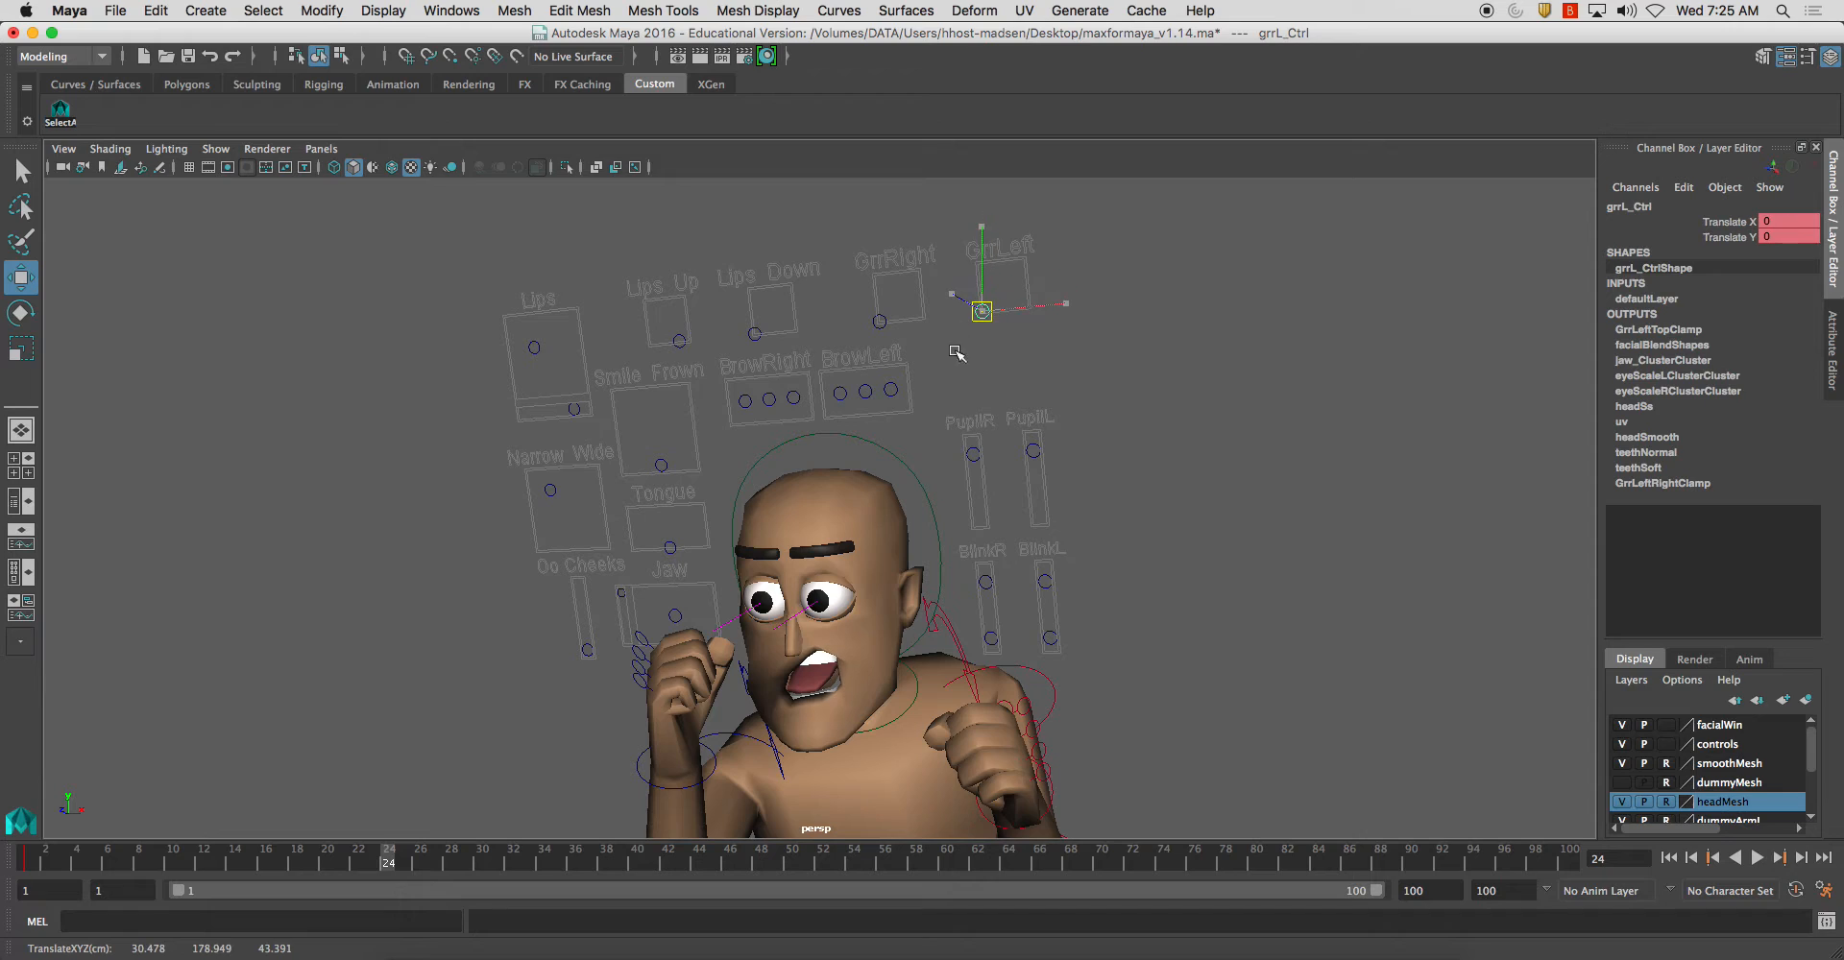
middle_click_drag(1005, 377, 1006, 385)
left_click_drag(830, 371, 850, 404)
left_click(938, 394)
left_click(890, 387)
left_click(865, 392)
left_click(842, 394)
left_click(867, 373)
Step: Reposition the BrowRight face controls to give the right eyebrow an angry shape
left_click_drag(866, 285, 770, 312)
left_click(776, 400)
left_click(792, 394)
left_click_drag(805, 394, 862, 382, "alt")
Step: Fine-tune the inner, middle and outer BrowLeft controls to sharpen the left eyebrow's angry slant
left_click(861, 380)
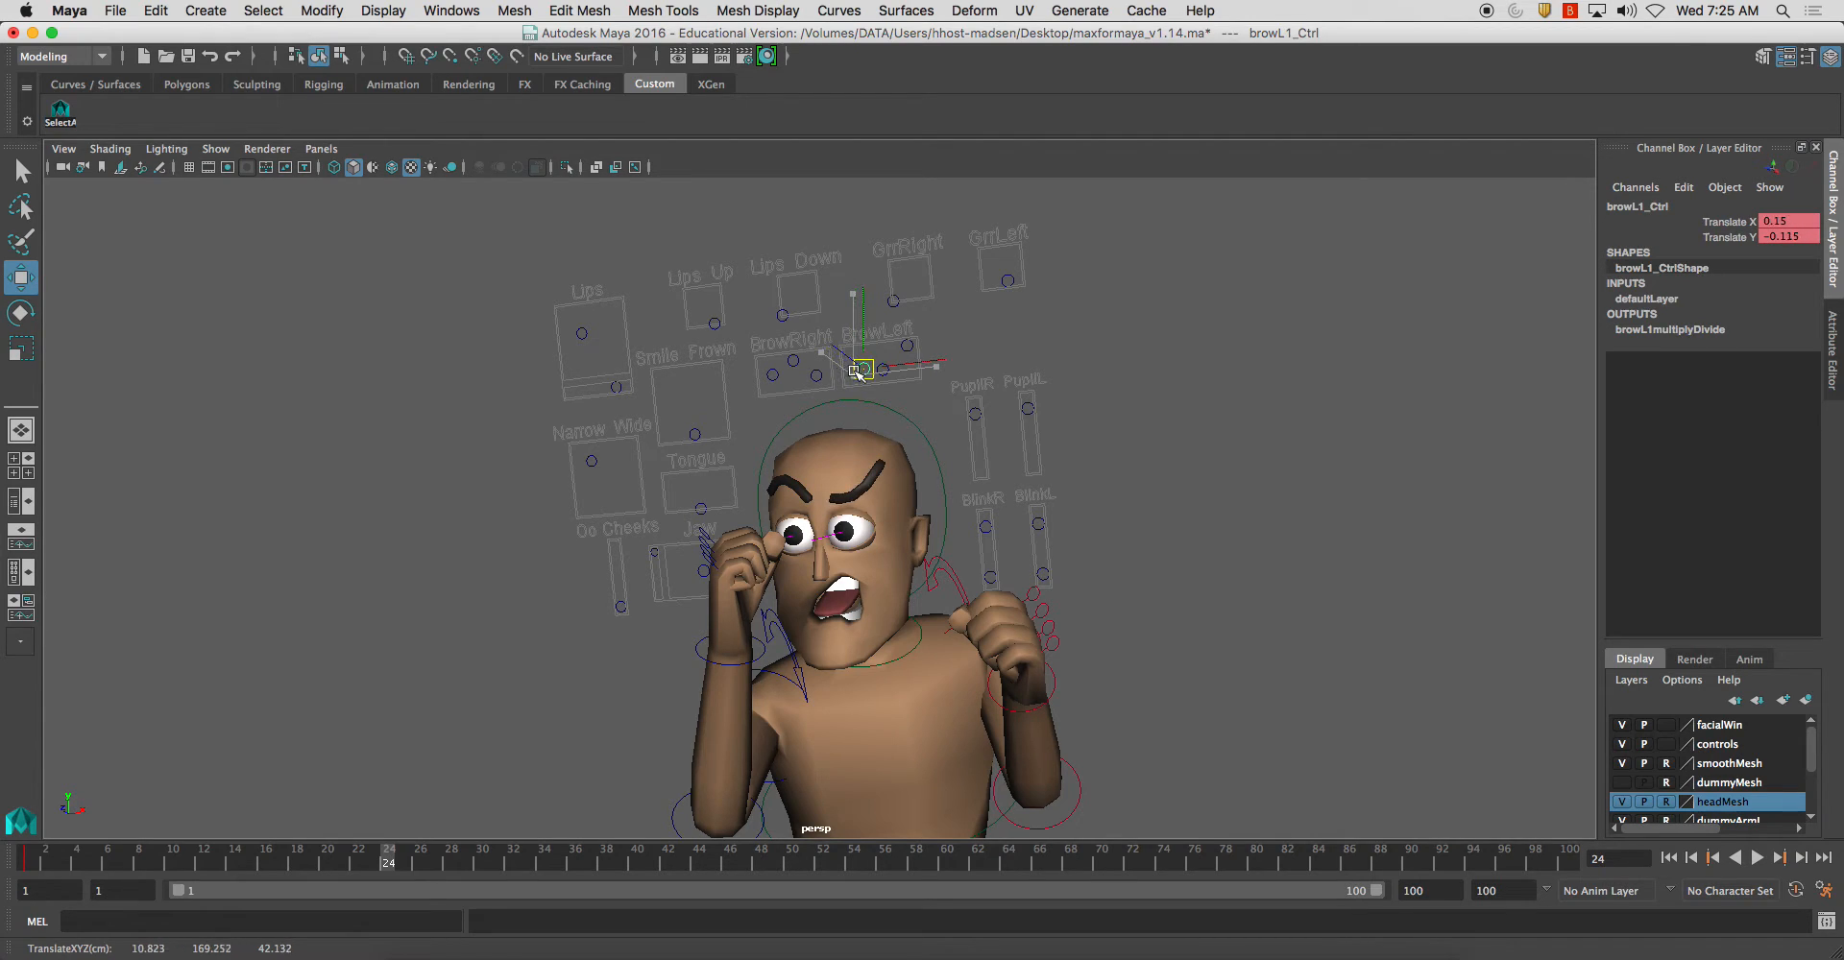
left_click(884, 371)
mouse_move(885, 371)
left_mouse_down()
mouse_move(914, 361)
mouse_move(884, 368)
left_mouse_up()
left_click(907, 345)
left_click(880, 357)
left_click(1003, 408)
Step: Move the middle BrowRight control to about 0.18 in Y
mouse_move(1005, 409)
left_mouse_down("alt")
mouse_move(1070, 395)
mouse_move(984, 391)
mouse_move(999, 401)
left_mouse_up("alt")
left_click(819, 335)
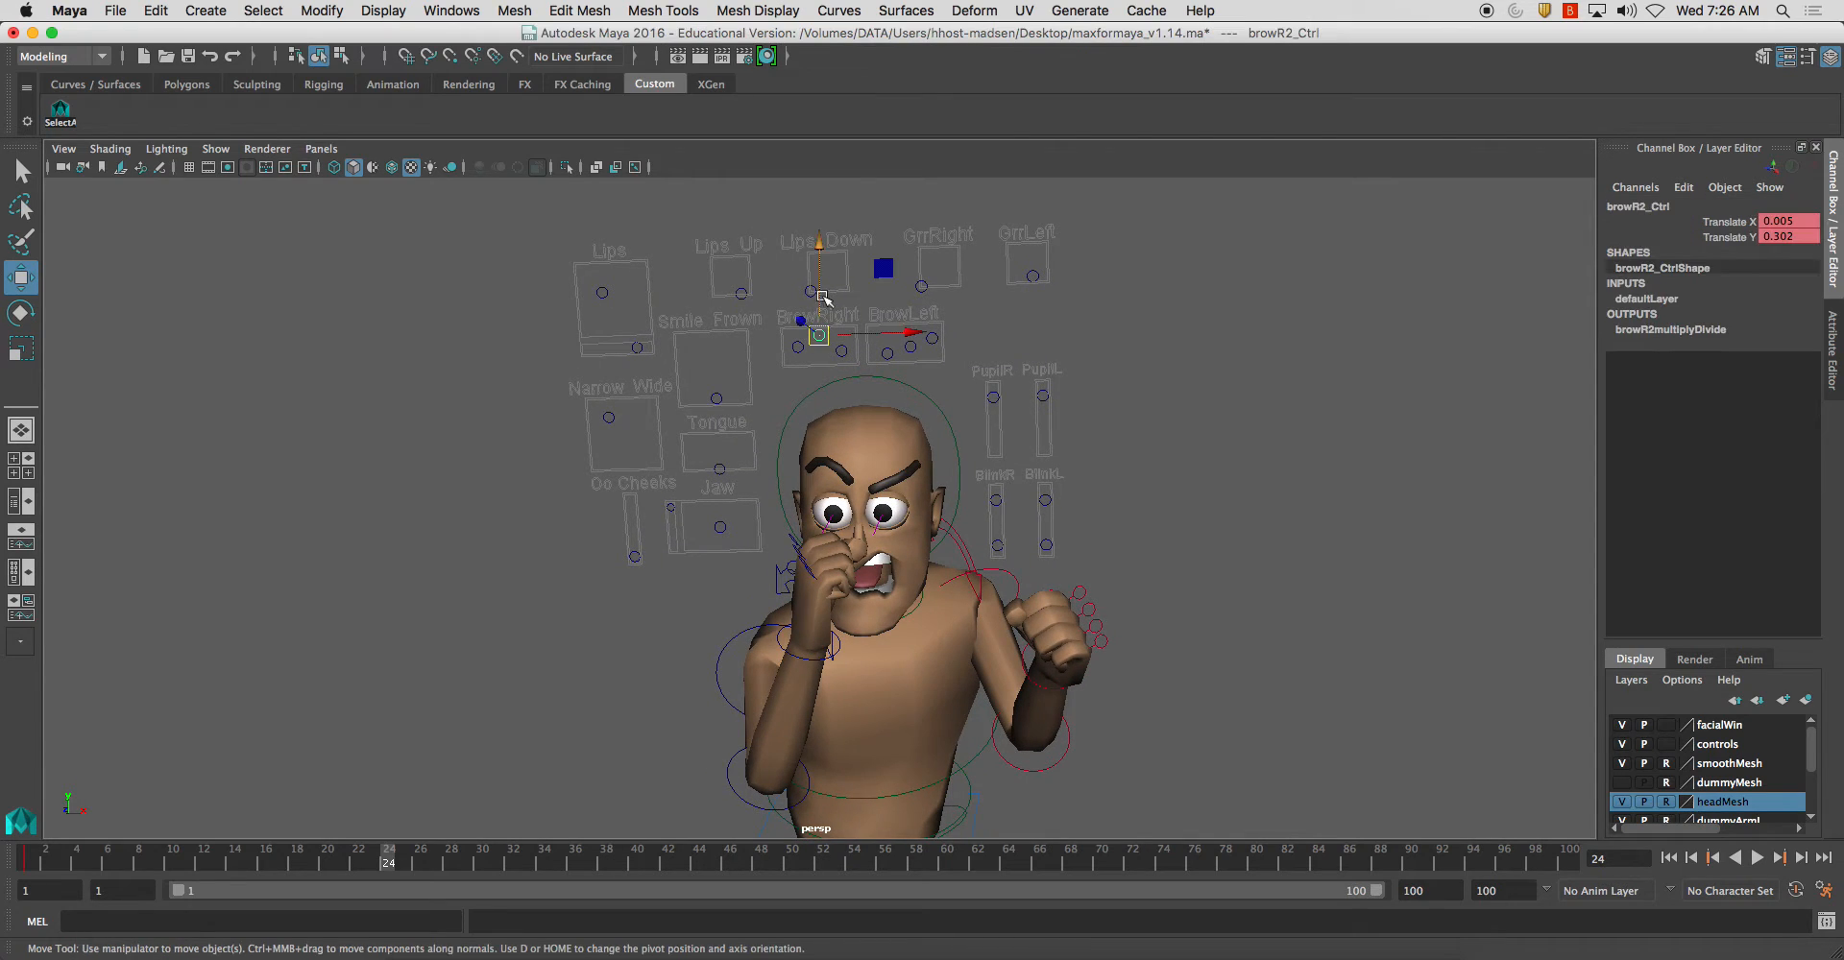
left_click_drag(817, 262, 824, 250)
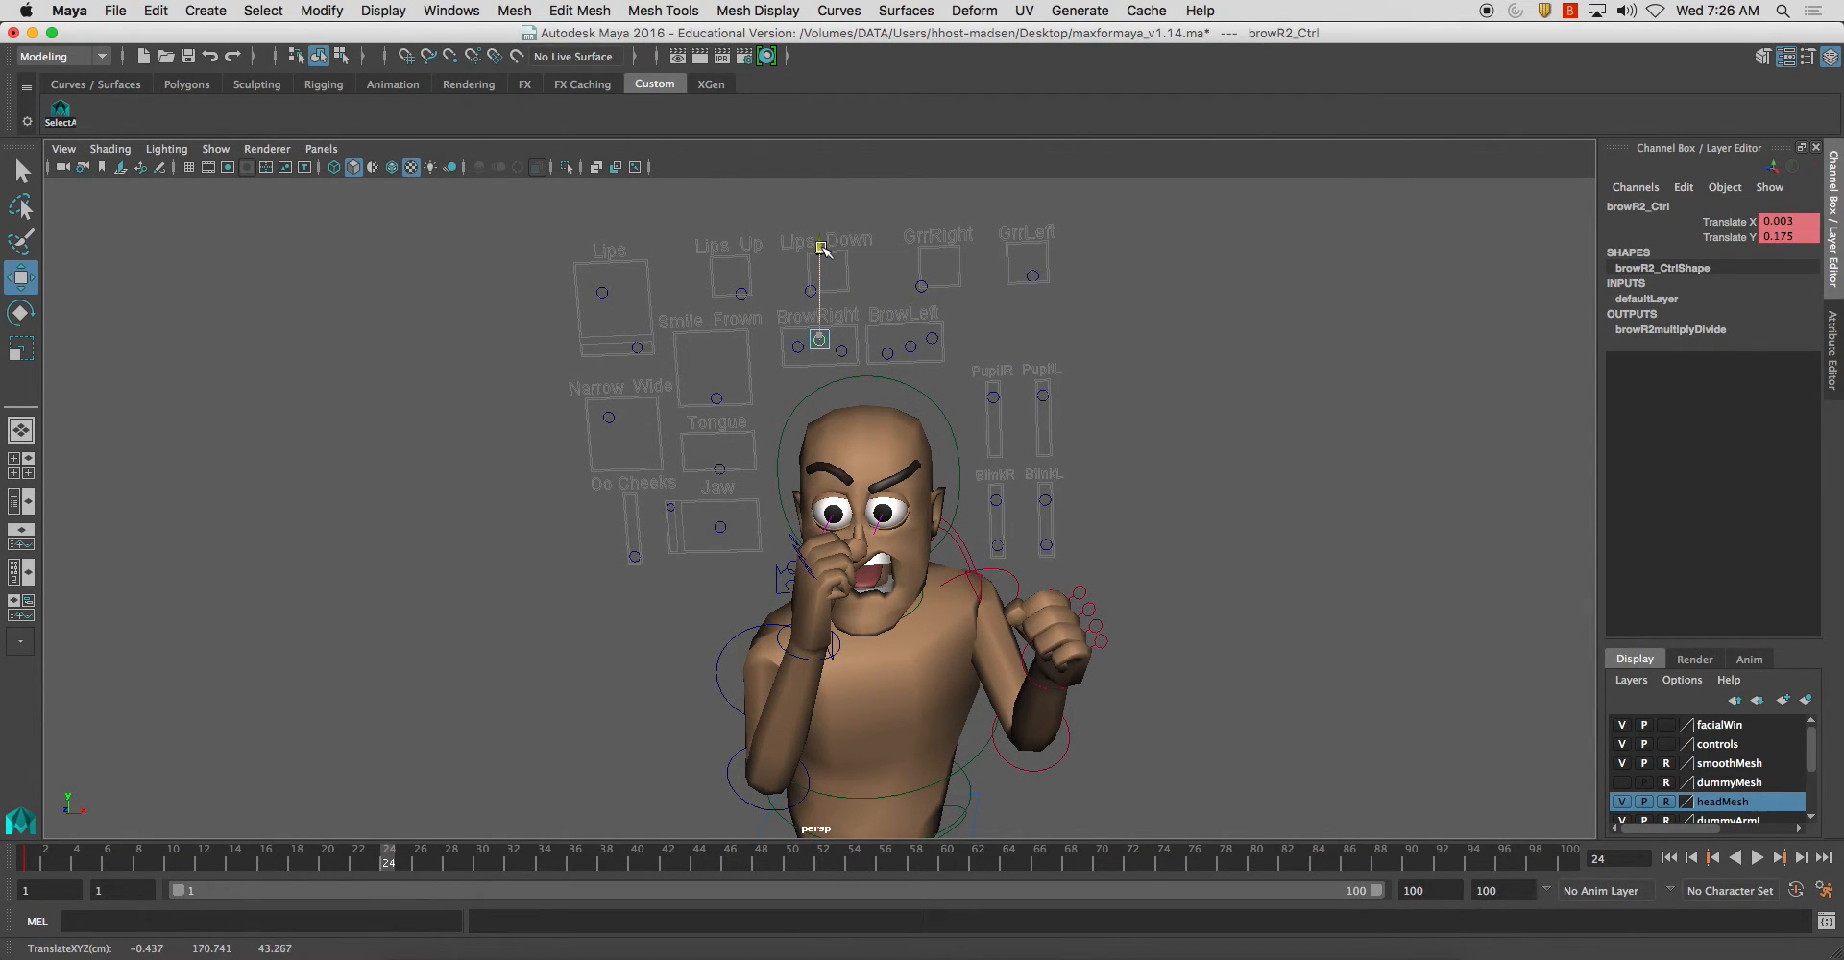
left_click(1108, 422)
Step: Examine the angry expression and upper-body pose from several angles
middle_click_drag(1108, 421, 1131, 356, "alt")
right_click_drag(1132, 357, 1064, 309, "alt")
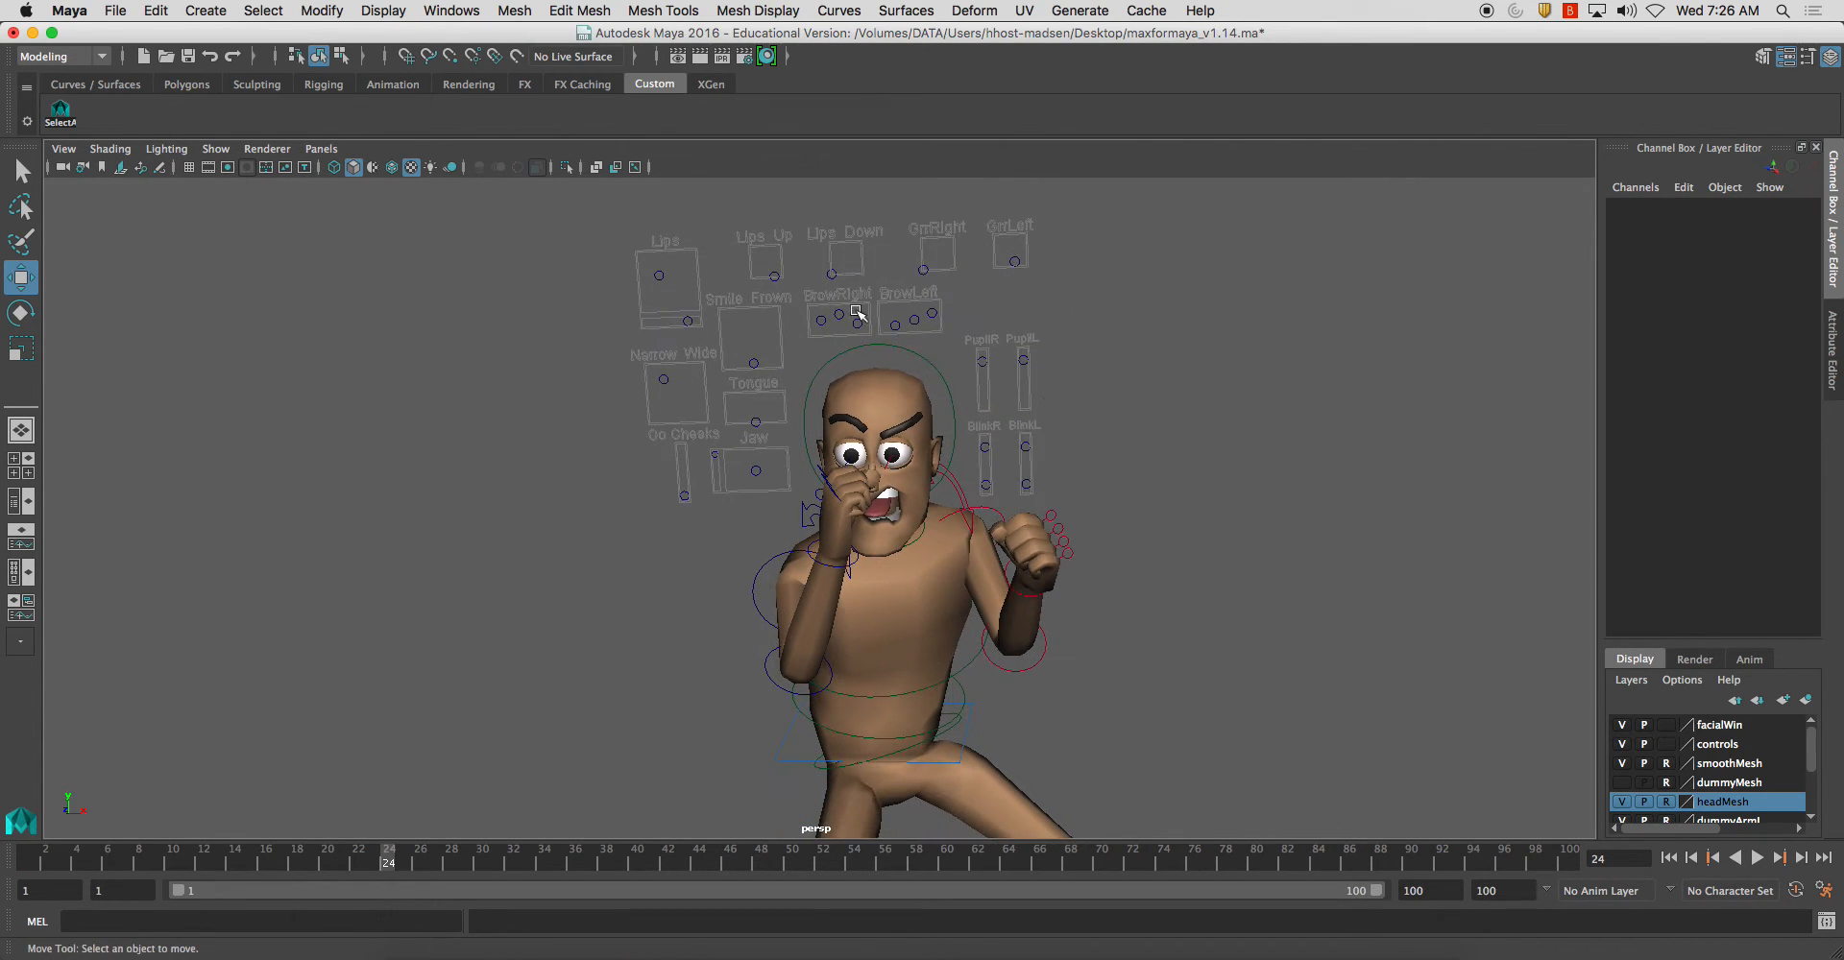
left_click_drag(863, 396, 906, 407, "alt")
left_click(766, 365)
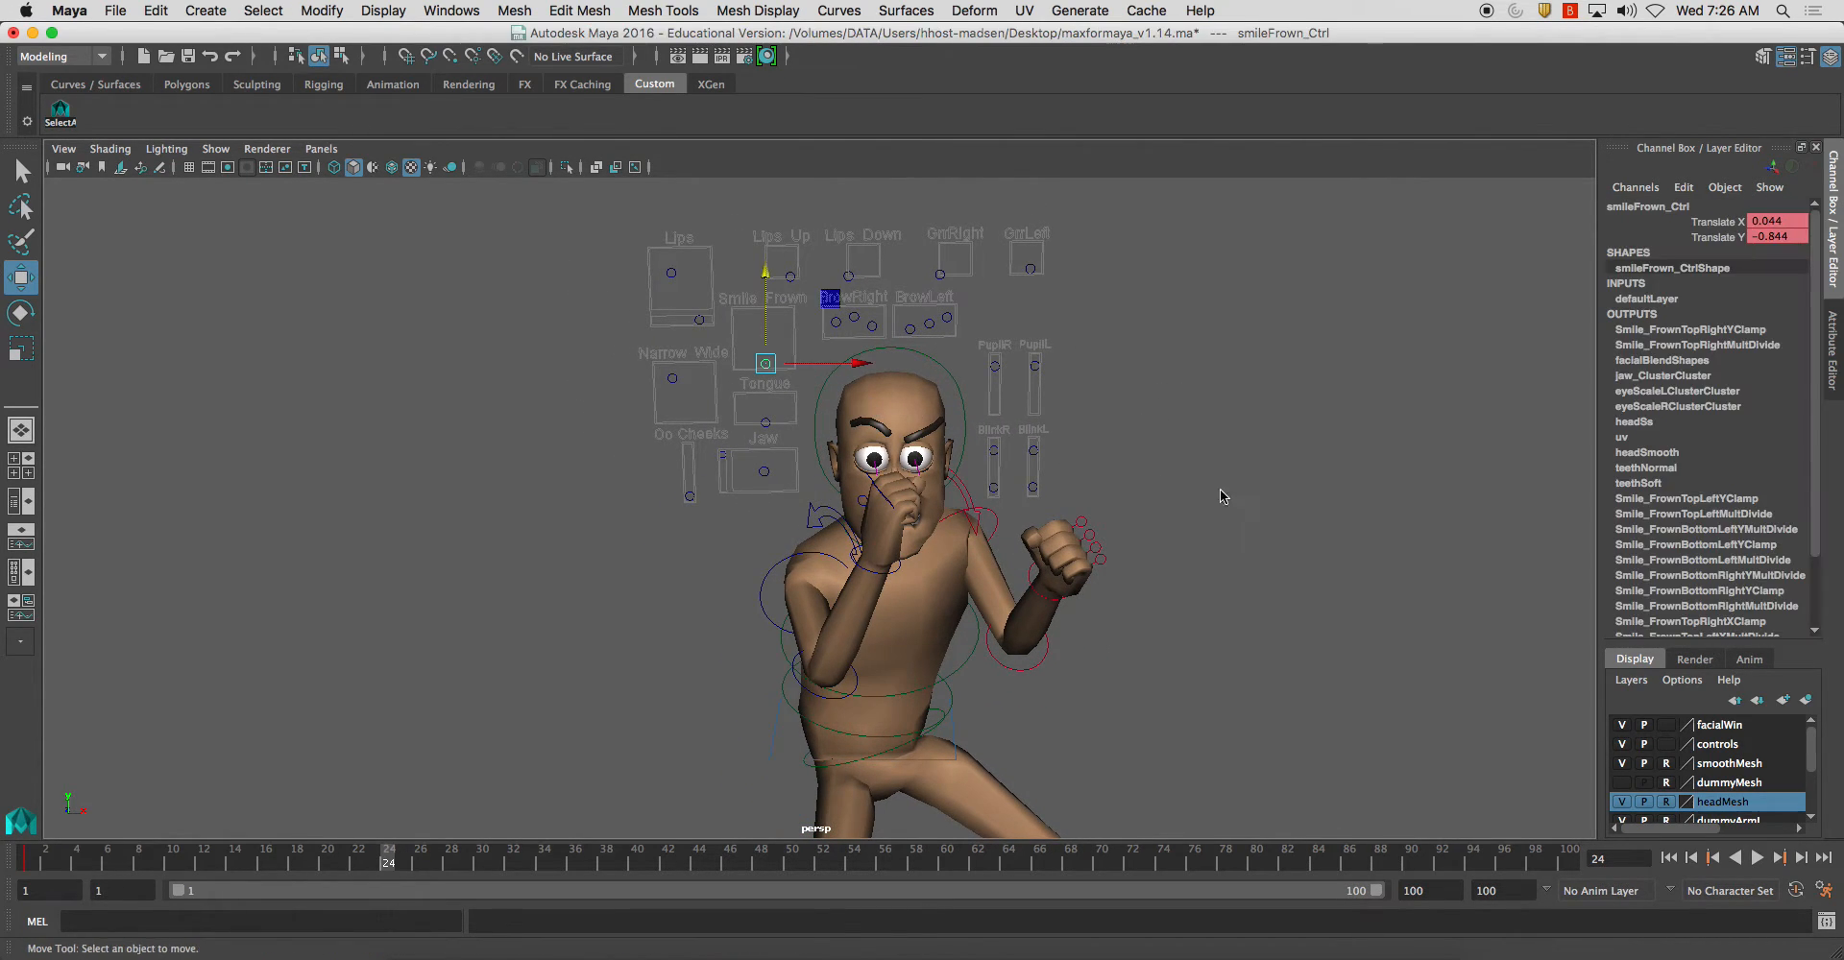
left_click(1222, 492)
left_click_drag(1221, 493, 1083, 495, "alt")
middle_click_drag(1082, 495, 1136, 458, "alt")
left_click_drag(1136, 457, 1070, 461, "alt")
right_click_drag(1070, 461, 999, 441, "alt")
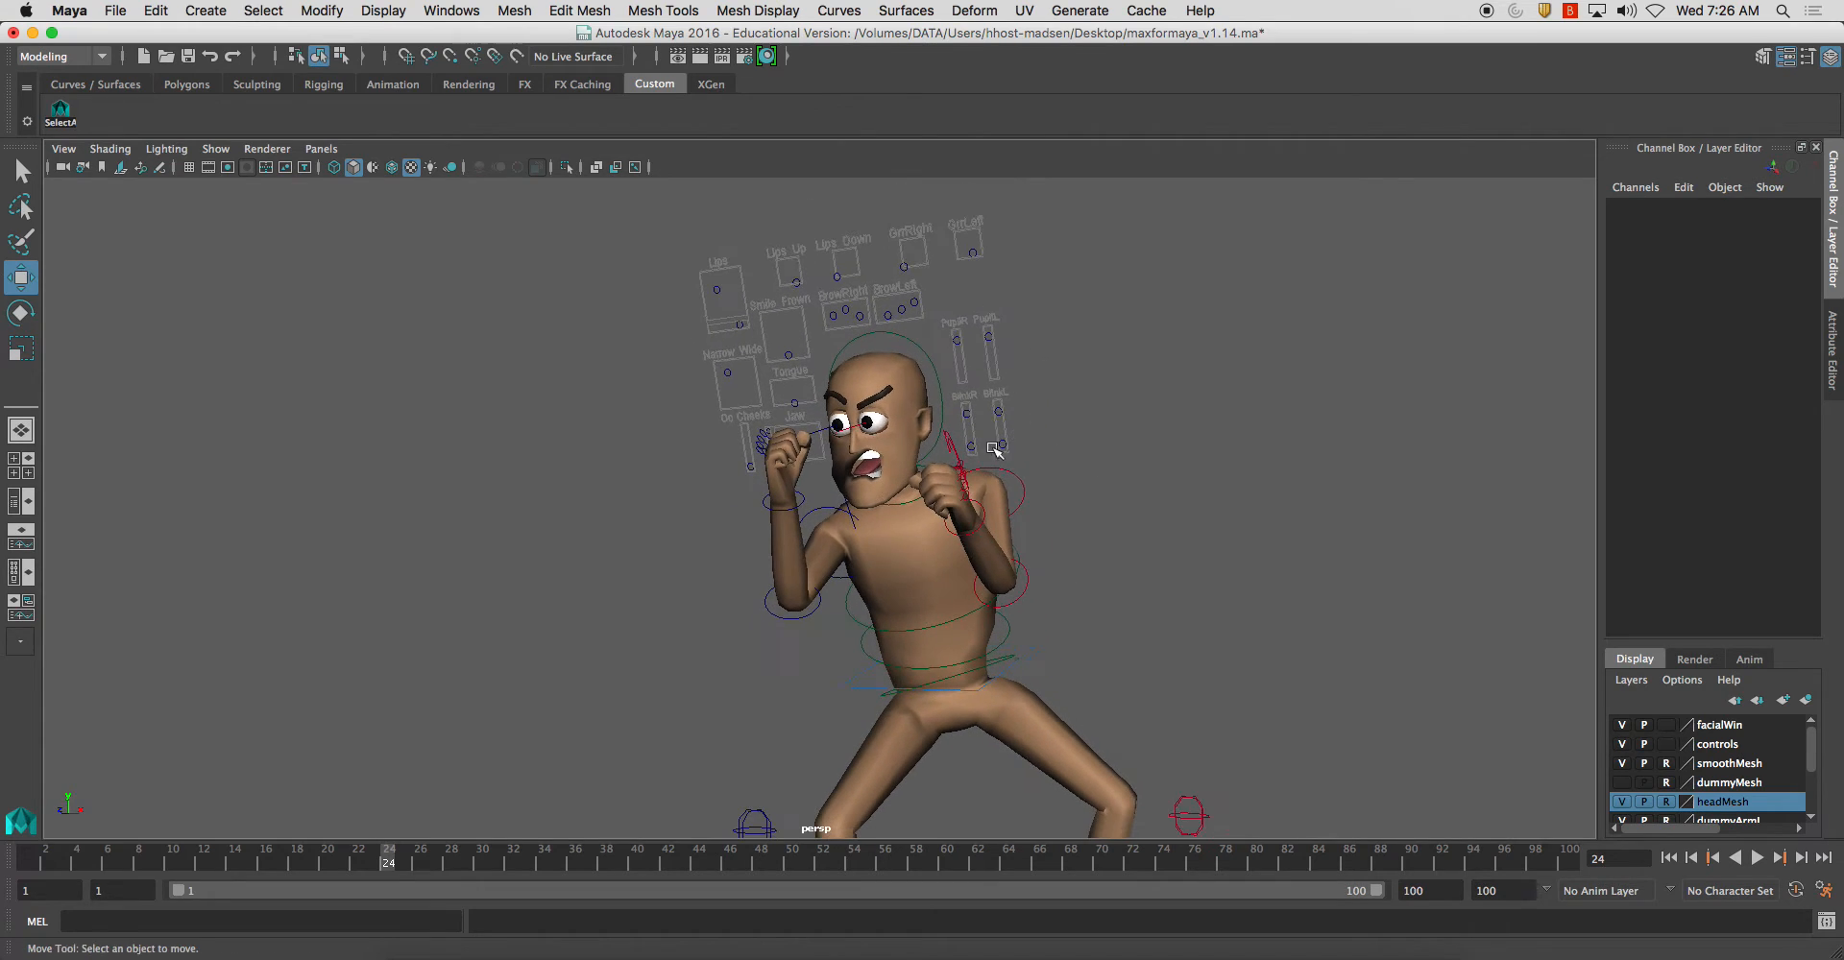
middle_click_drag(1085, 536, 1081, 431, "alt")
Step: Select the root control and review its attributes together with the posed upper body
left_click(1019, 552)
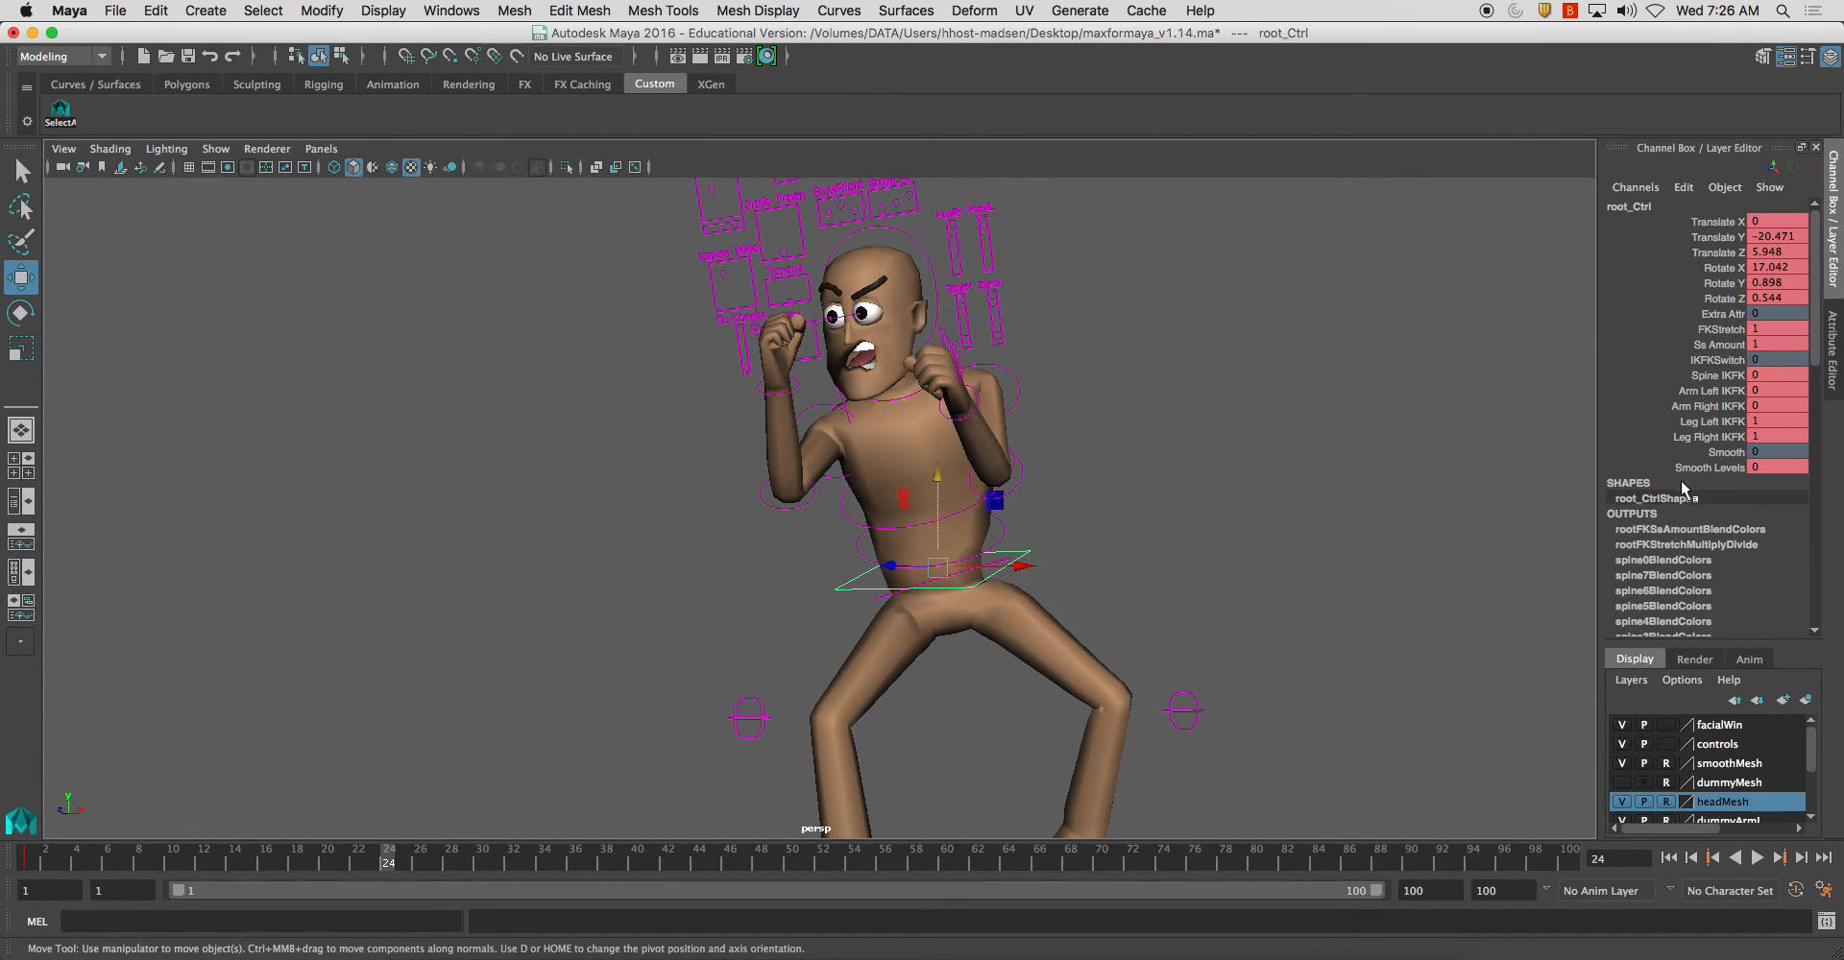
left_click_drag(1067, 429, 974, 419, "alt")
middle_click_drag(973, 420, 968, 461, "alt")
right_click_drag(968, 461, 1042, 527, "alt")
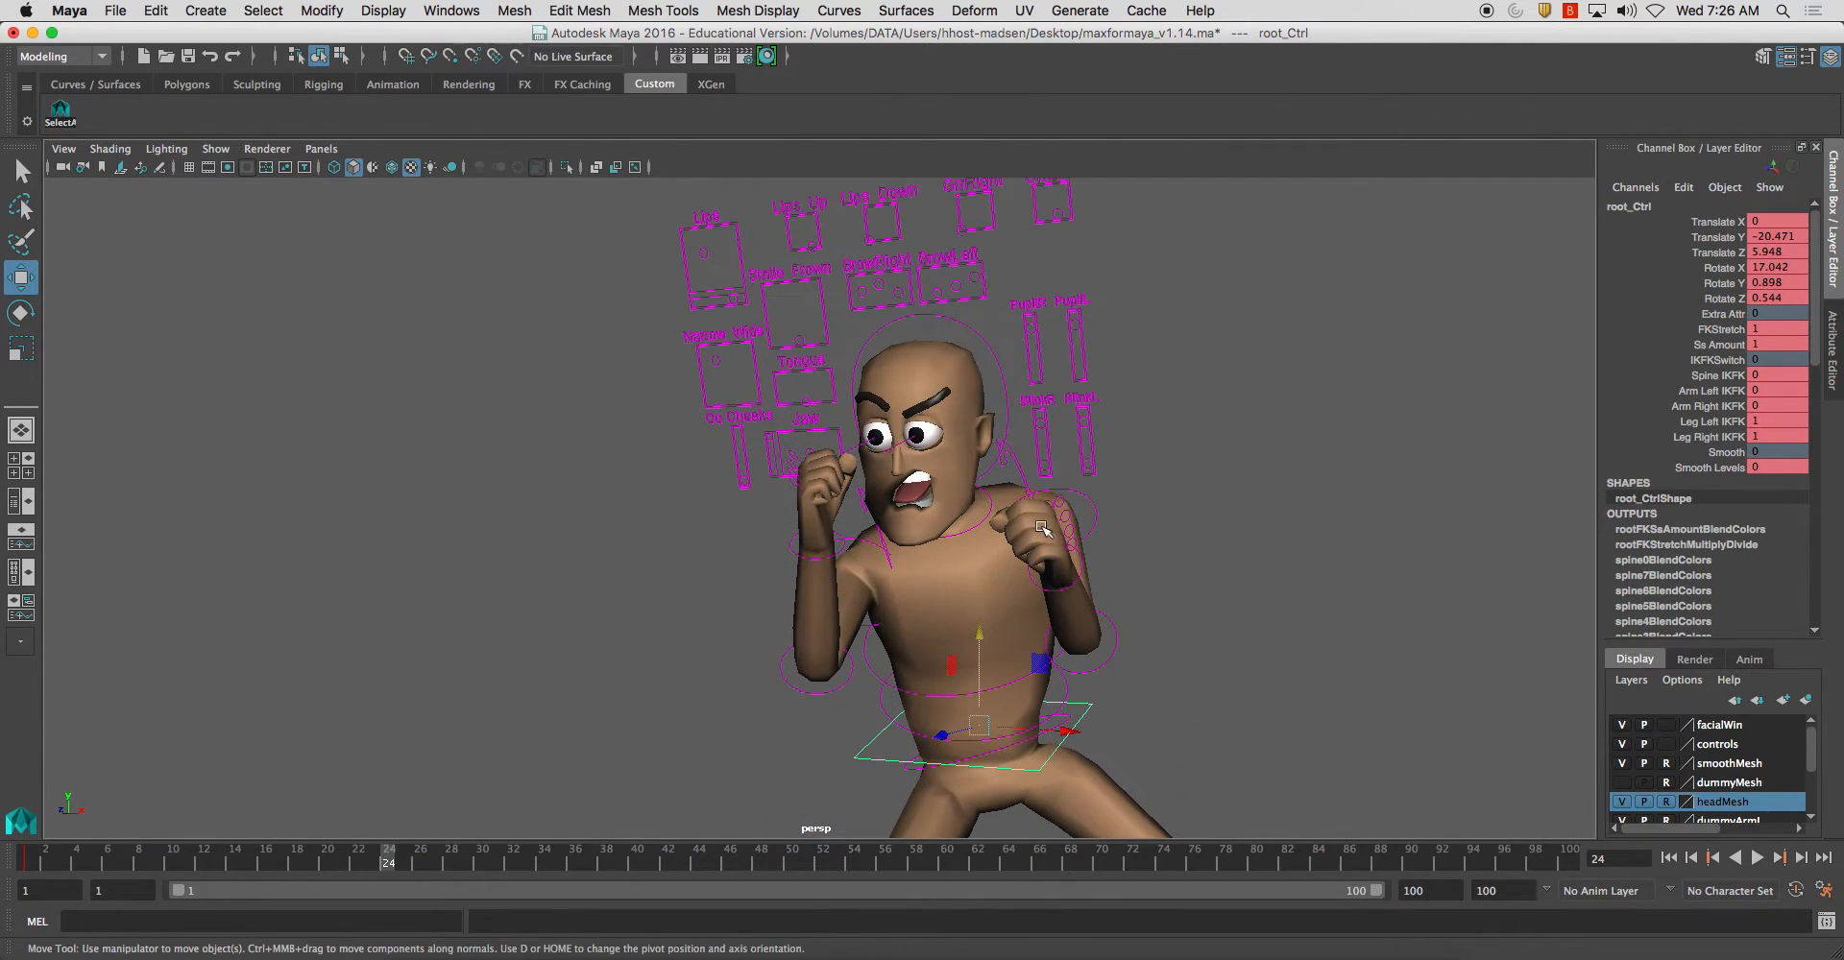
Step: Shift the Tongue face control and move the Jaw control to about 0.23 in X and -0.05 in Y
left_click(807, 392)
left_click(808, 394)
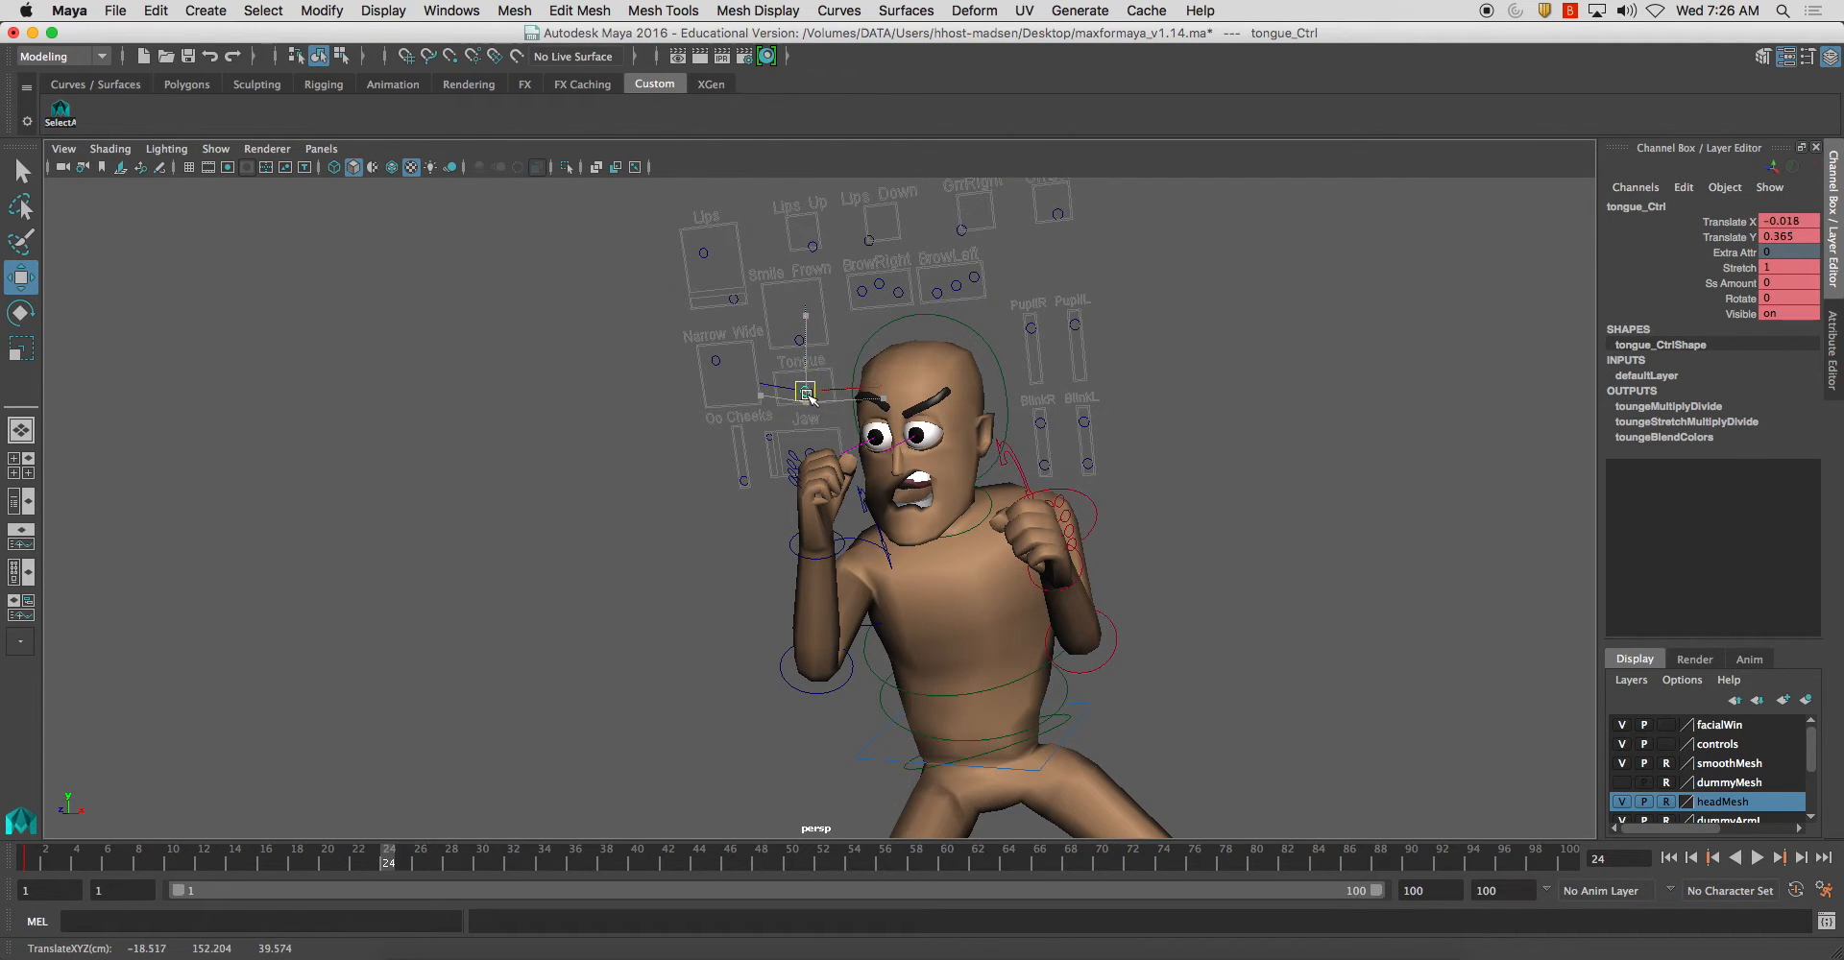
left_click(801, 437)
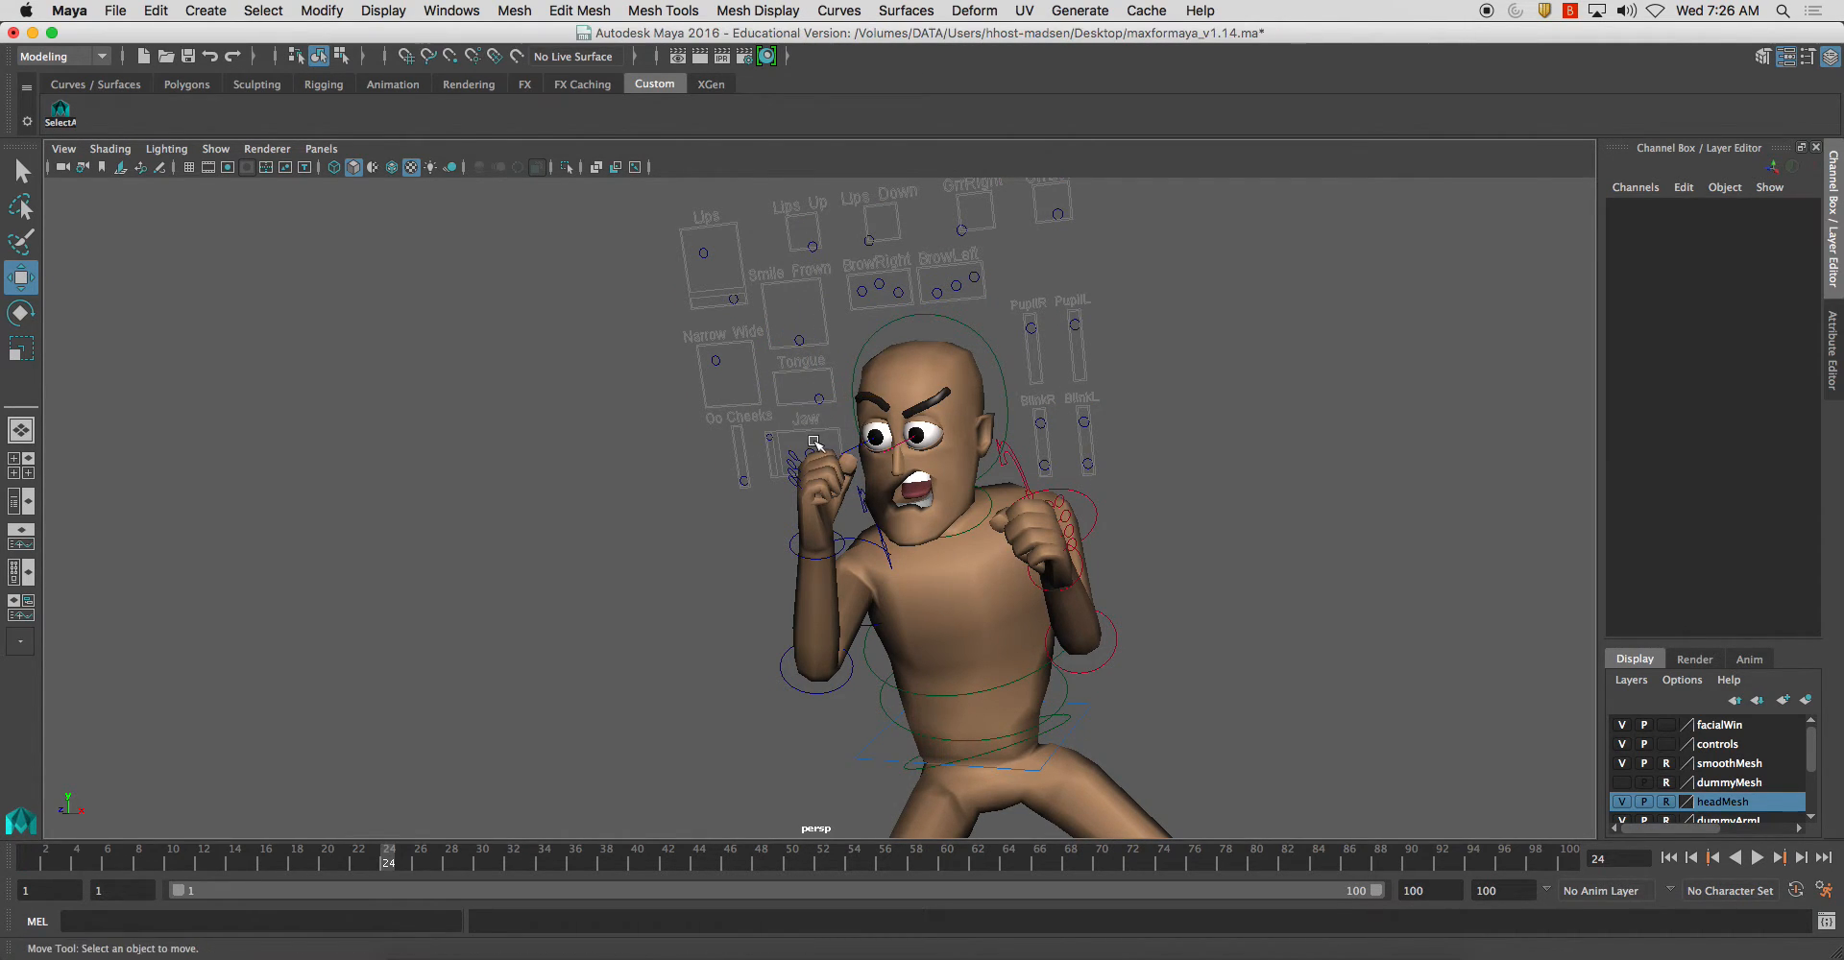
left_click(805, 440)
left_click_drag(805, 440, 823, 441)
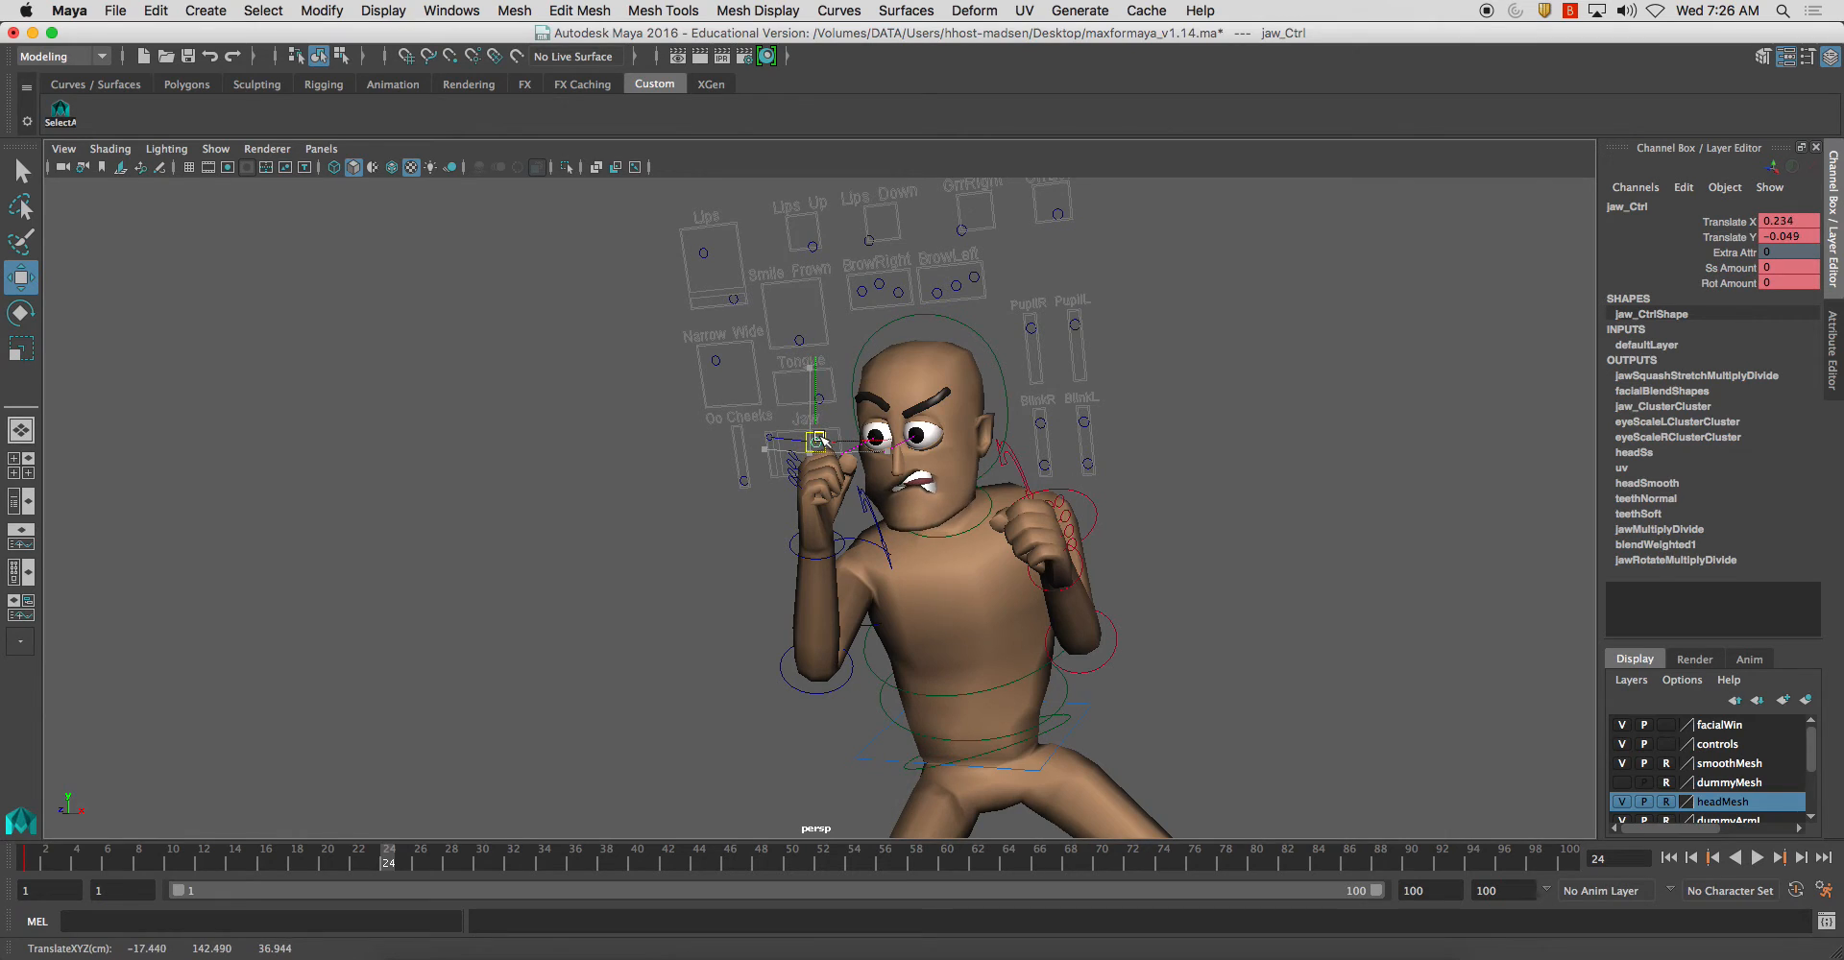
Step: Try moving the Narrow Wide face control and undo the change
left_click(709, 353)
left_click(713, 362)
mouse_move(714, 363)
left_mouse_down()
mouse_move(730, 374)
mouse_move(713, 379)
left_mouse_up()
key("super+z")
Step: Move the Smile Frown and Lips face controls back to the centre of their boxes
left_click(806, 325)
left_click(799, 340)
left_click_drag(800, 340, 893, 298)
left_click(705, 255)
left_click(734, 300)
left_click(704, 254)
left_click_drag(704, 254, 839, 291)
Step: Reset the Lips Up control's translation to 0
left_click(813, 246)
type("0")
key("Return")
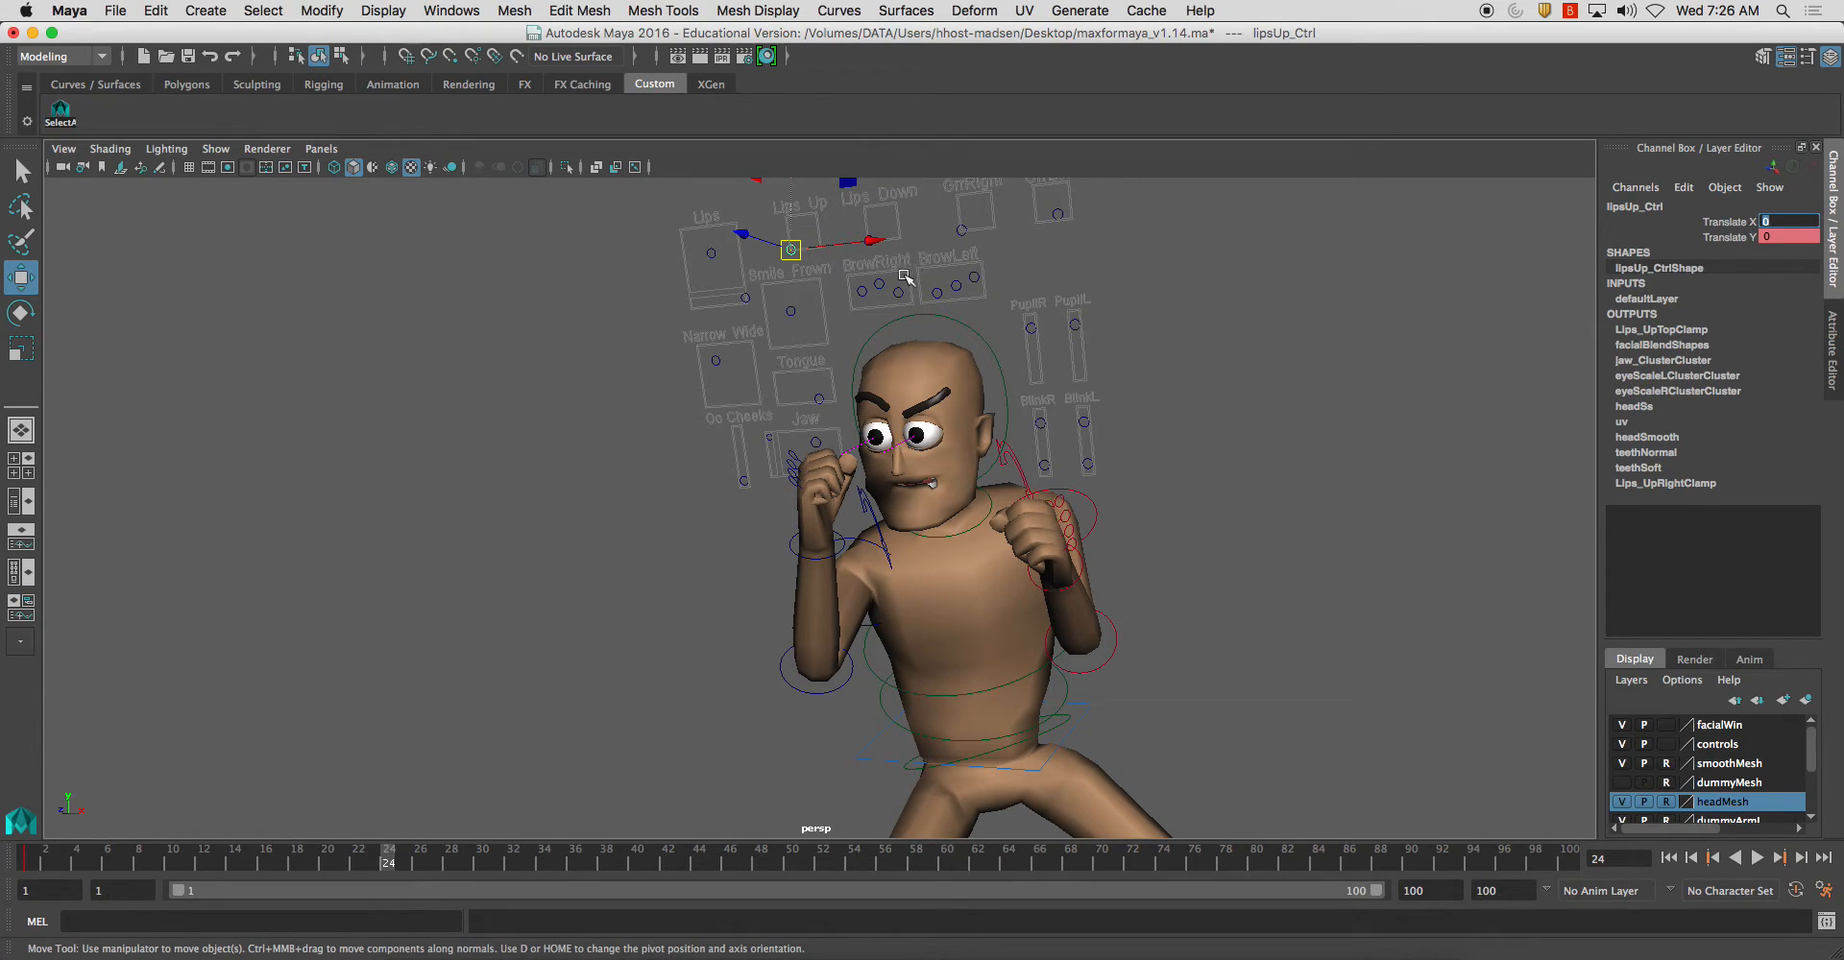
Step: Reset the translation of all BrowRight and BrowLeft controls to 0
left_click(936, 292)
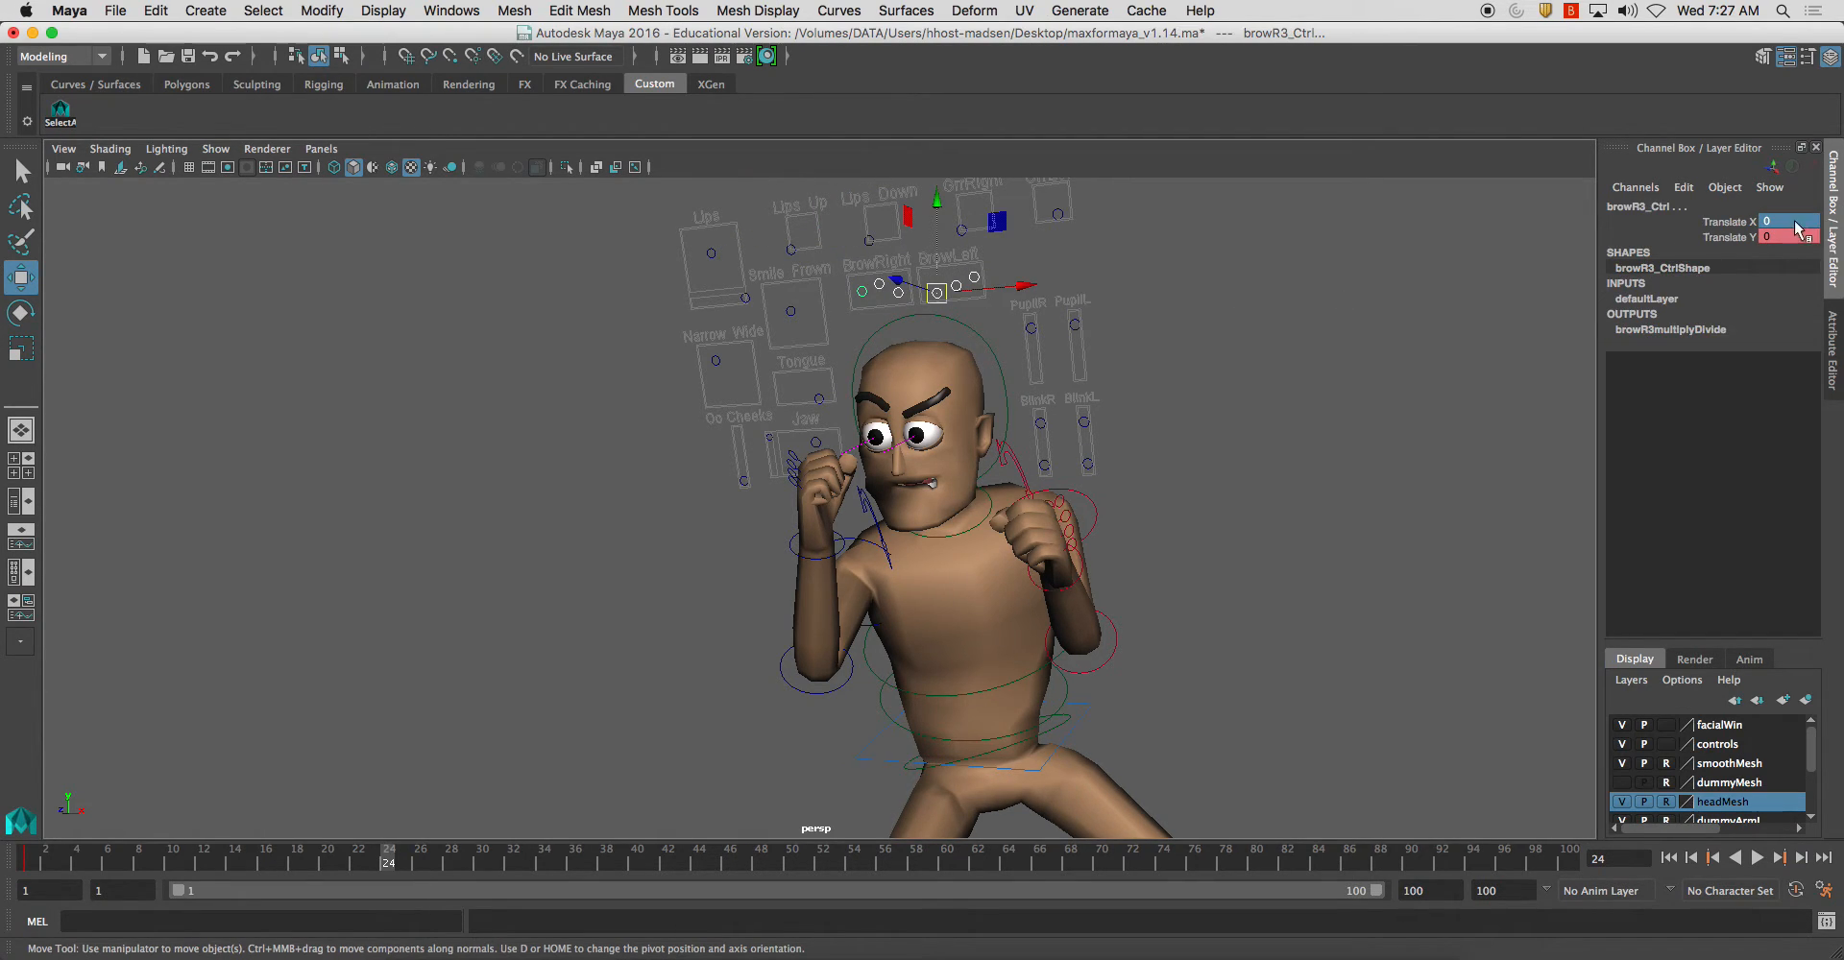
type("0")
key("Tab")
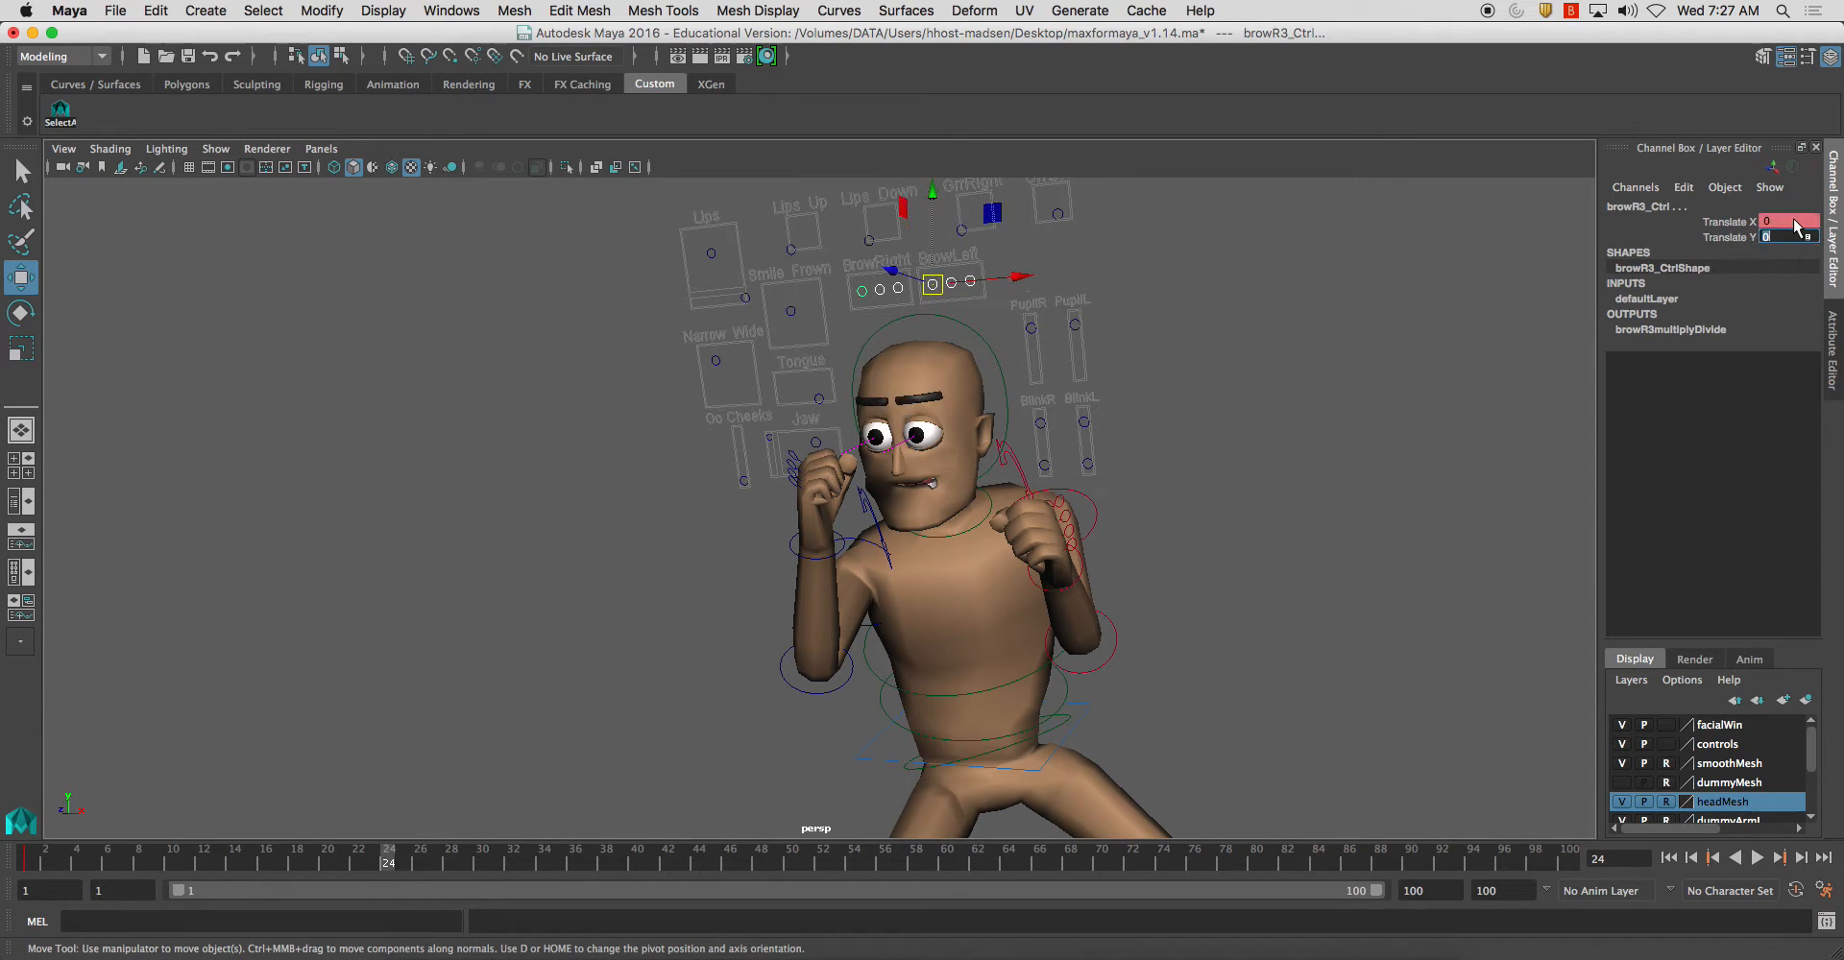
Step: Reset the Jaw face control's Translate X and Translate Y to 0
left_click(1242, 391)
left_click_drag(1242, 391, 1069, 457, "alt")
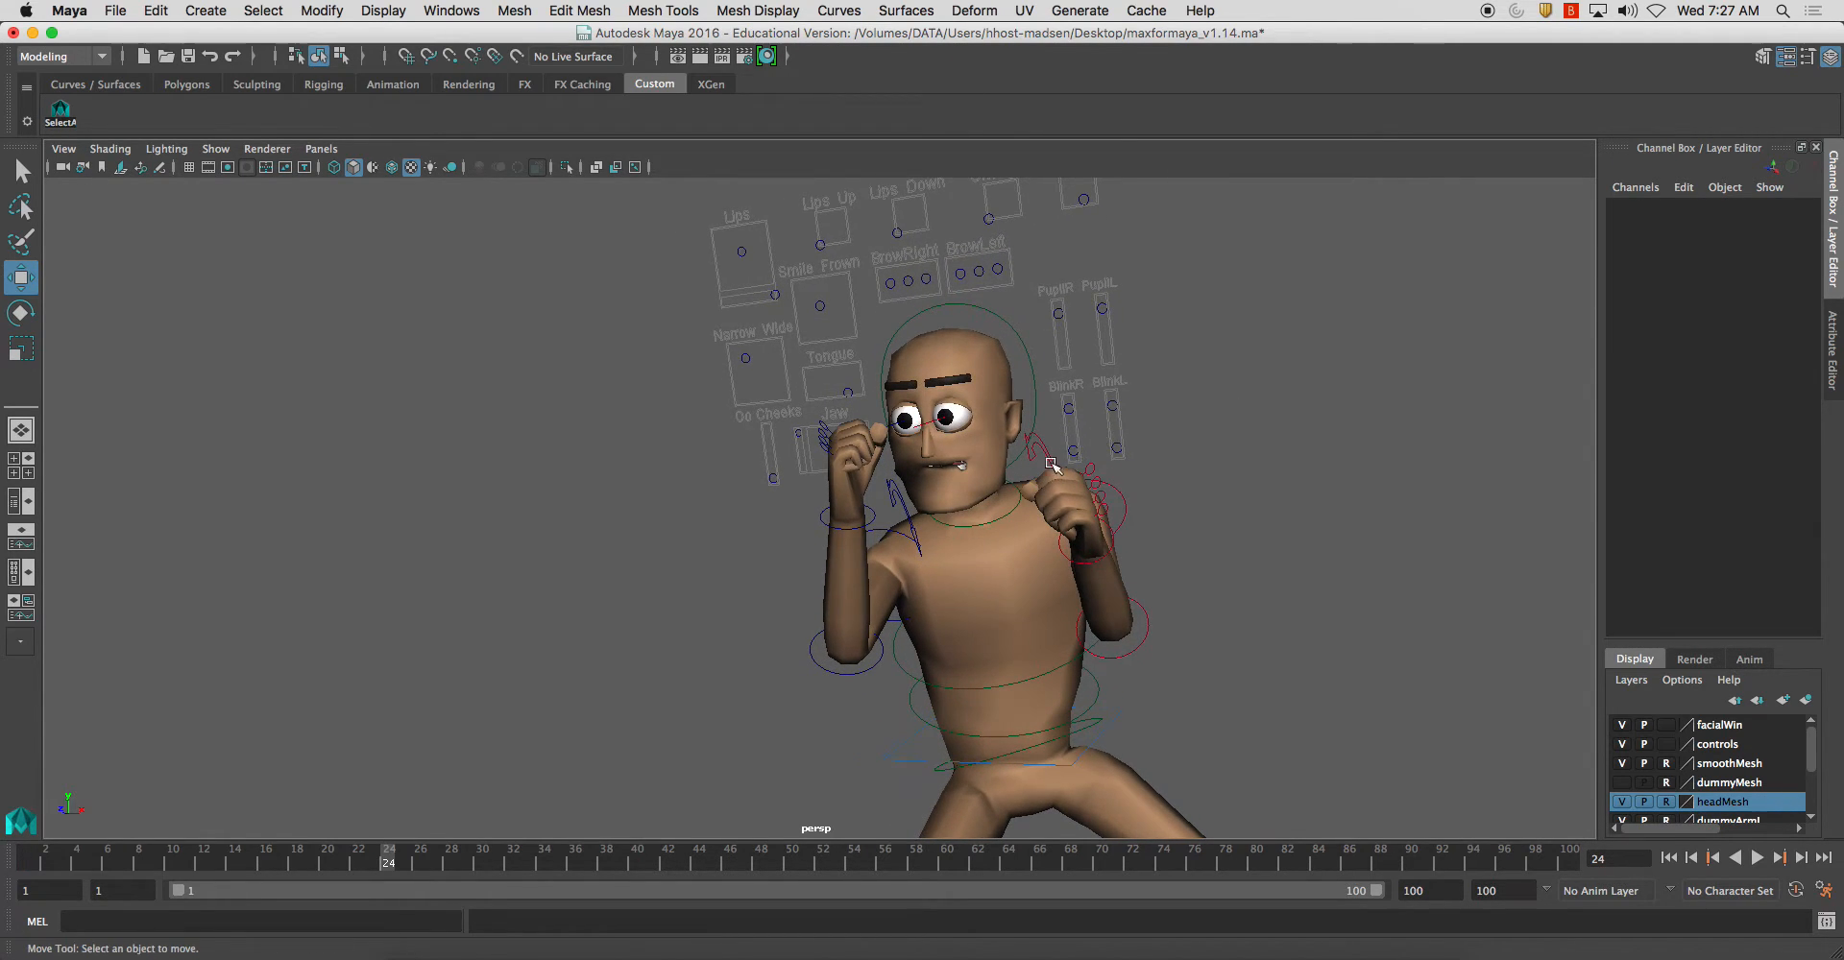
left_click_drag(900, 465, 869, 442, "alt")
left_click(859, 439)
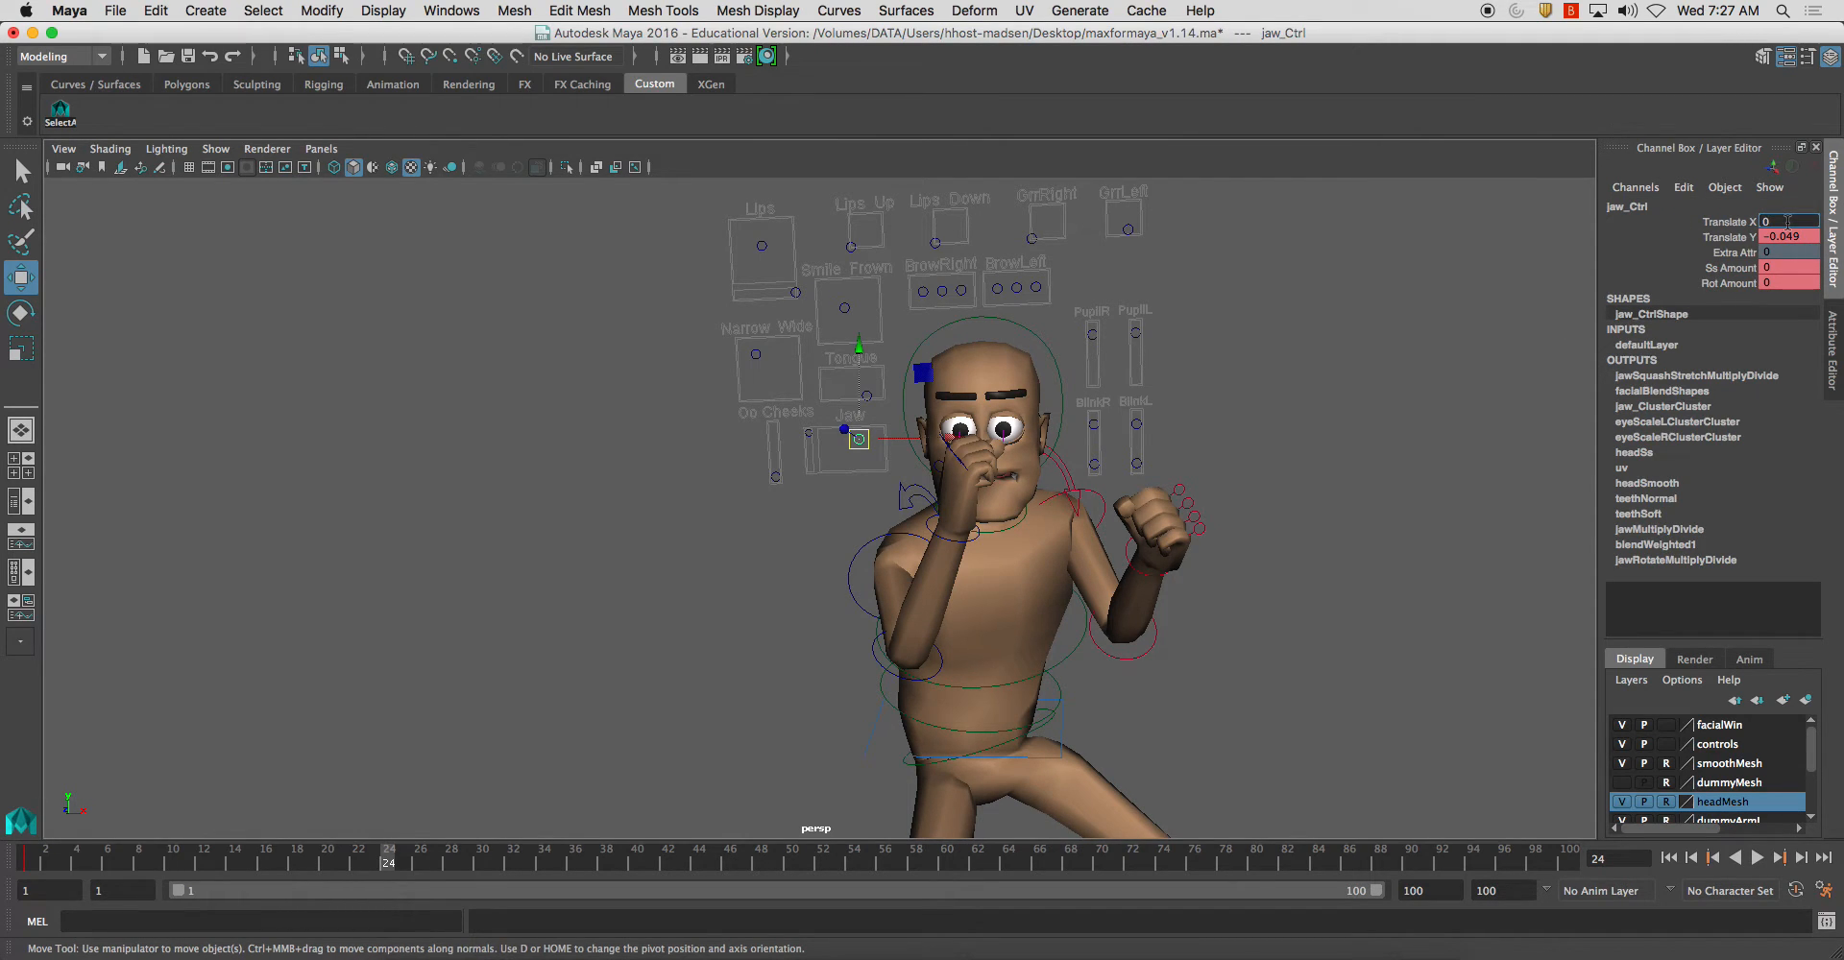
key("Tab")
left_click_drag(984, 473, 1055, 480, "alt")
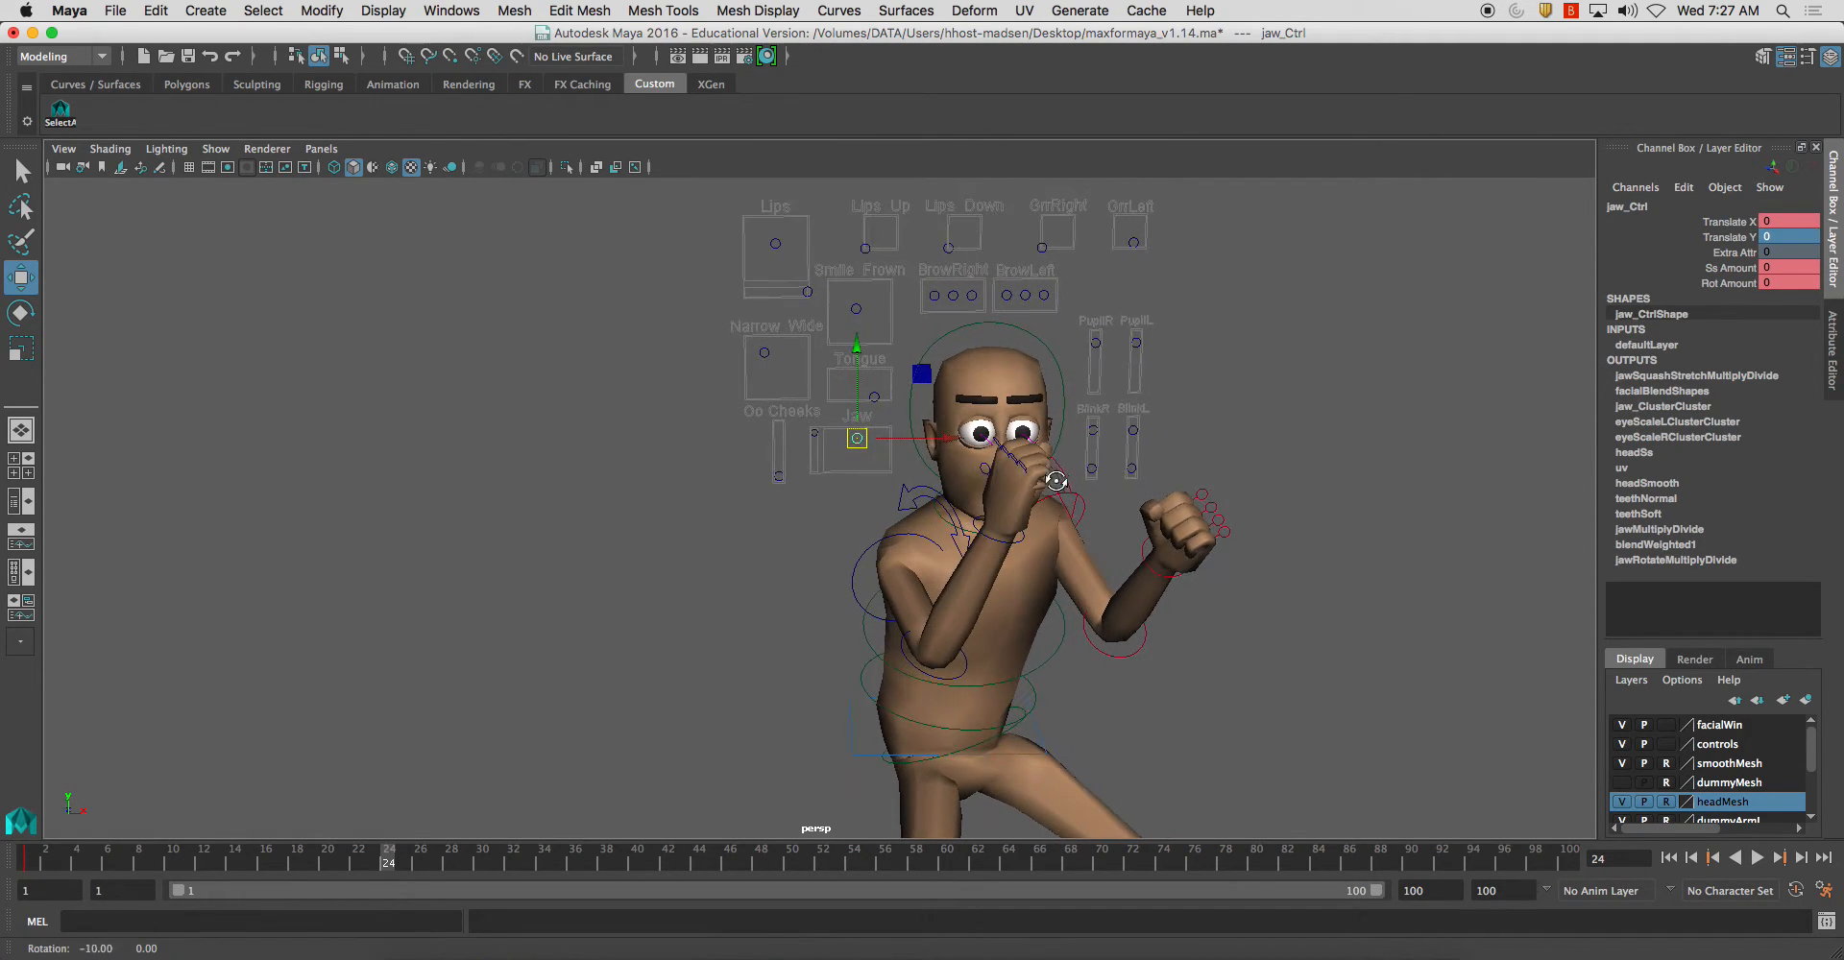
Step: Try setting the jaw in/out control's Translate Y to 0 and undo the change
left_click(814, 433)
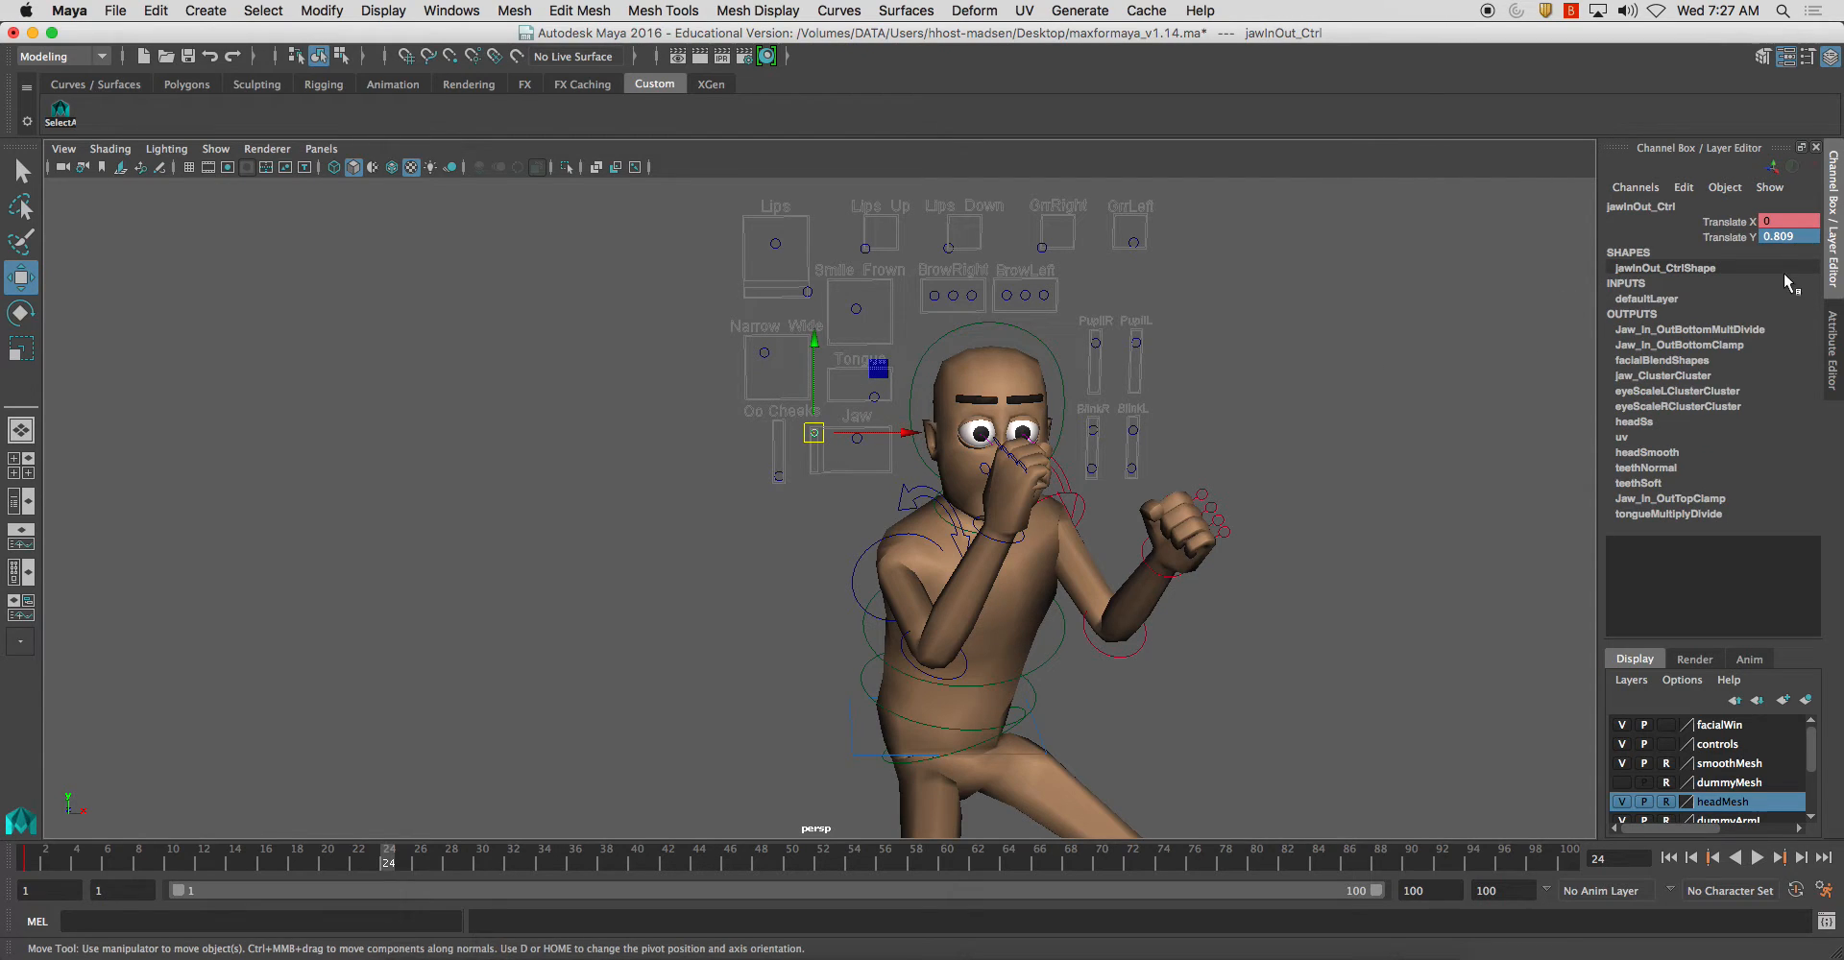
type("0")
key("Return")
left_click_drag(1159, 416, 1073, 430, "alt")
left_click_drag(1184, 474, 1197, 464, "alt")
key("z")
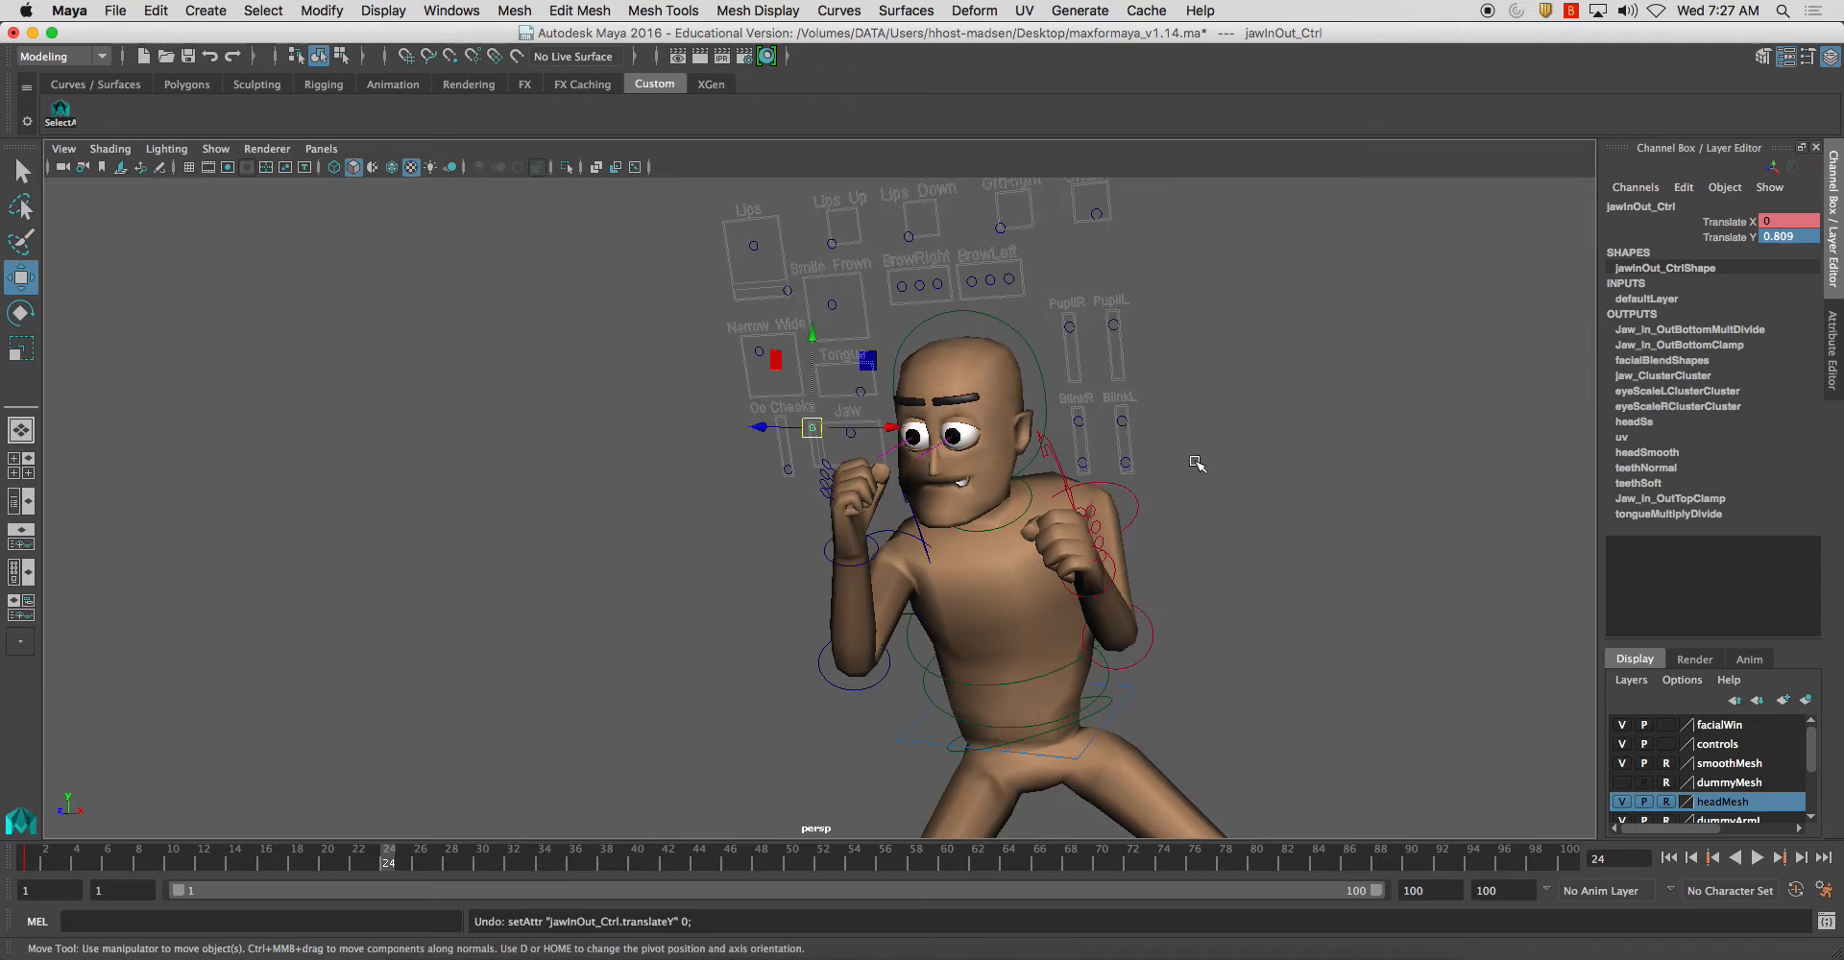
Step: Set the Oo Cheeks control's Translate Y to 0
left_click(769, 425)
middle_click_drag(769, 424, 849, 468)
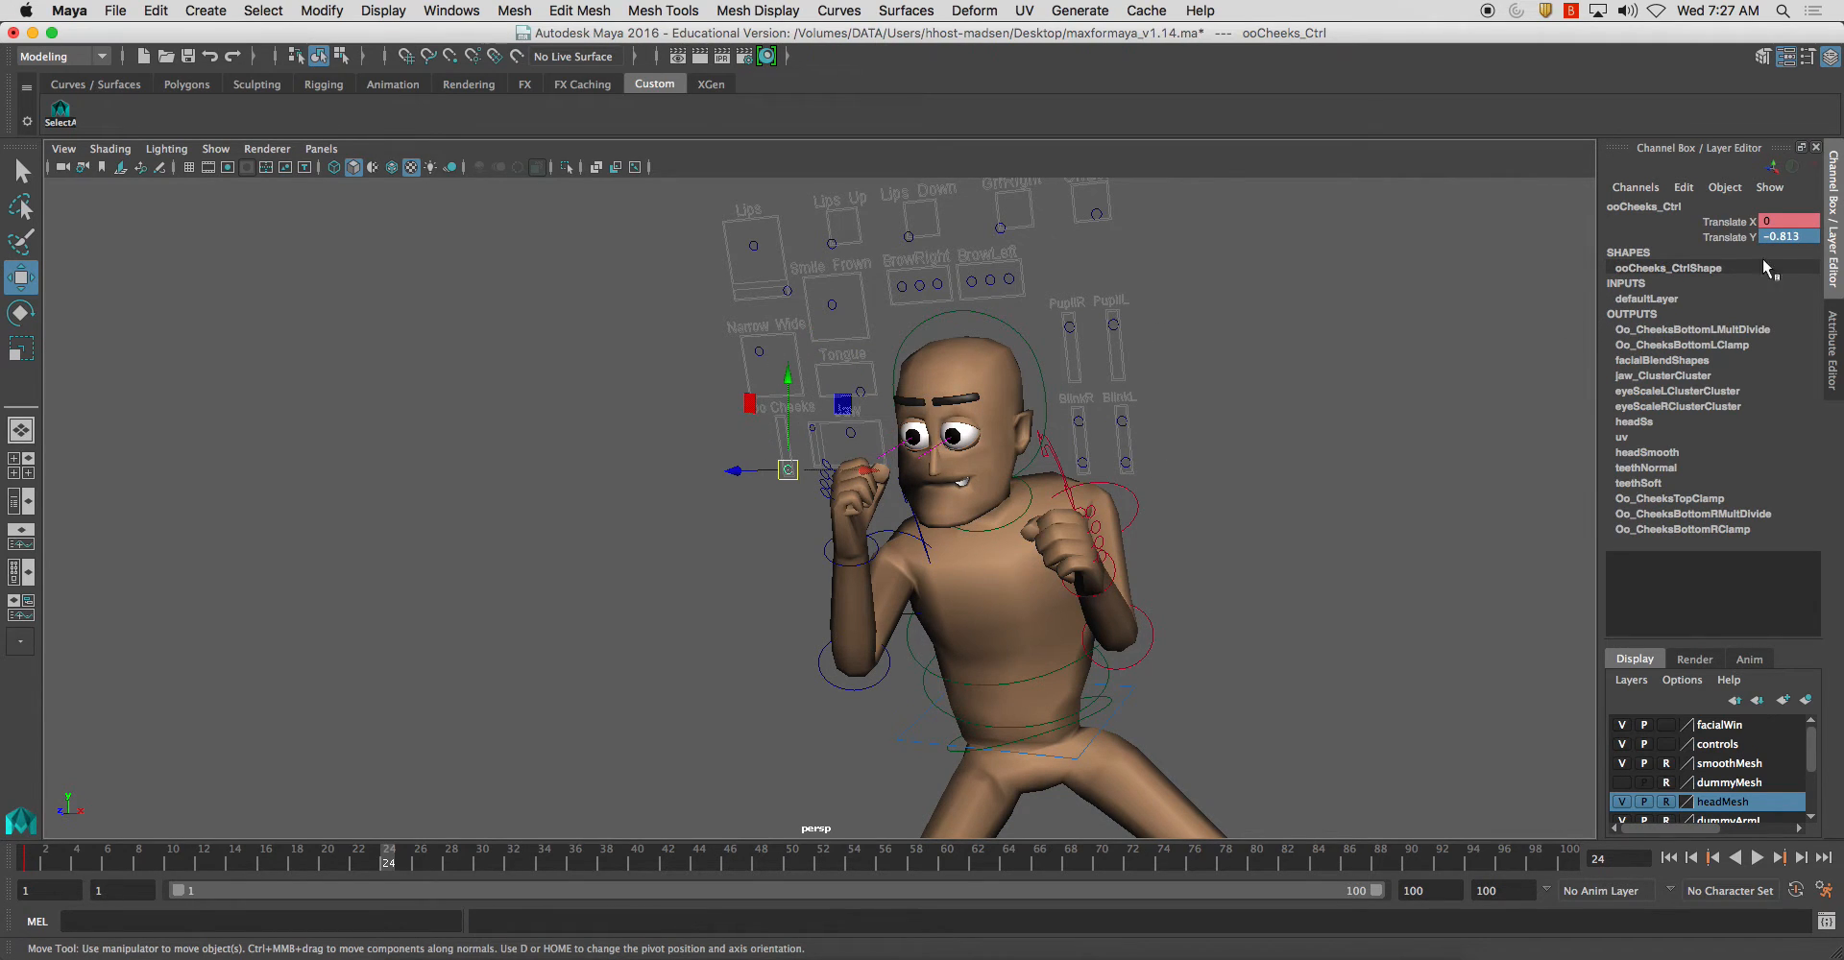
key("Return")
left_click_drag(988, 465, 1114, 471, "alt")
Step: Set the Translate Y of the jaw in/out slider beside the Jaw box to 0
left_click_drag(852, 421, 881, 442)
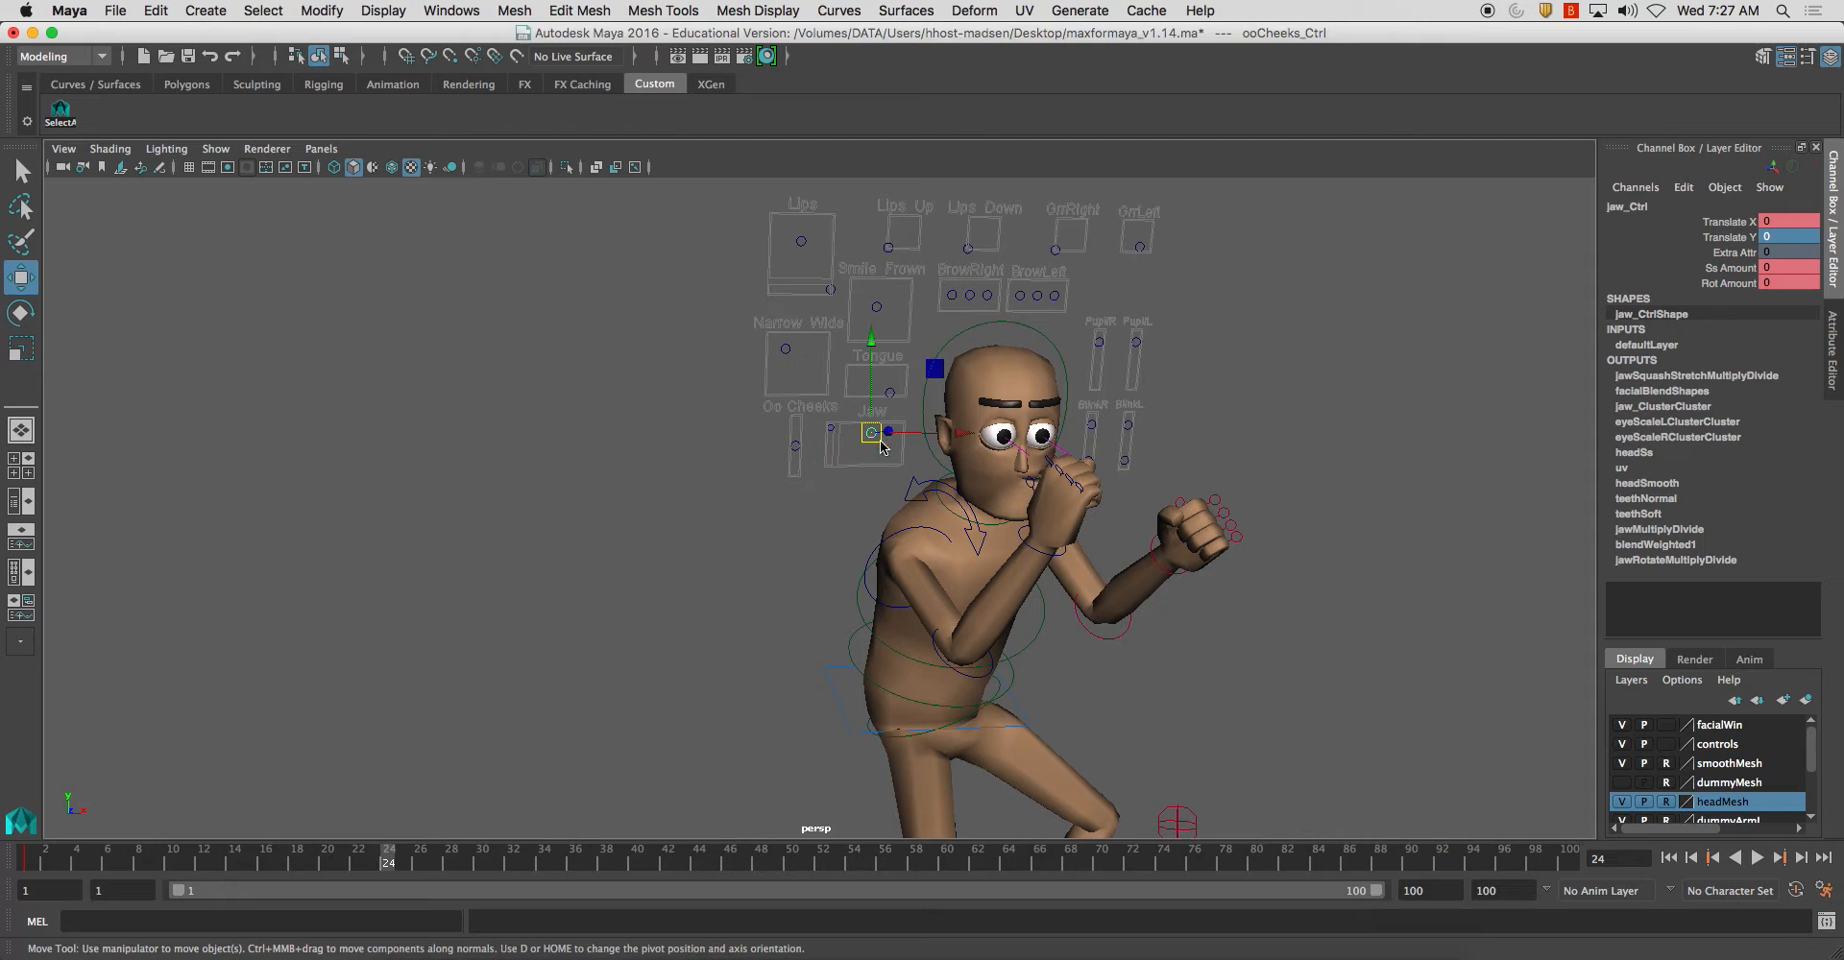
left_click(831, 434)
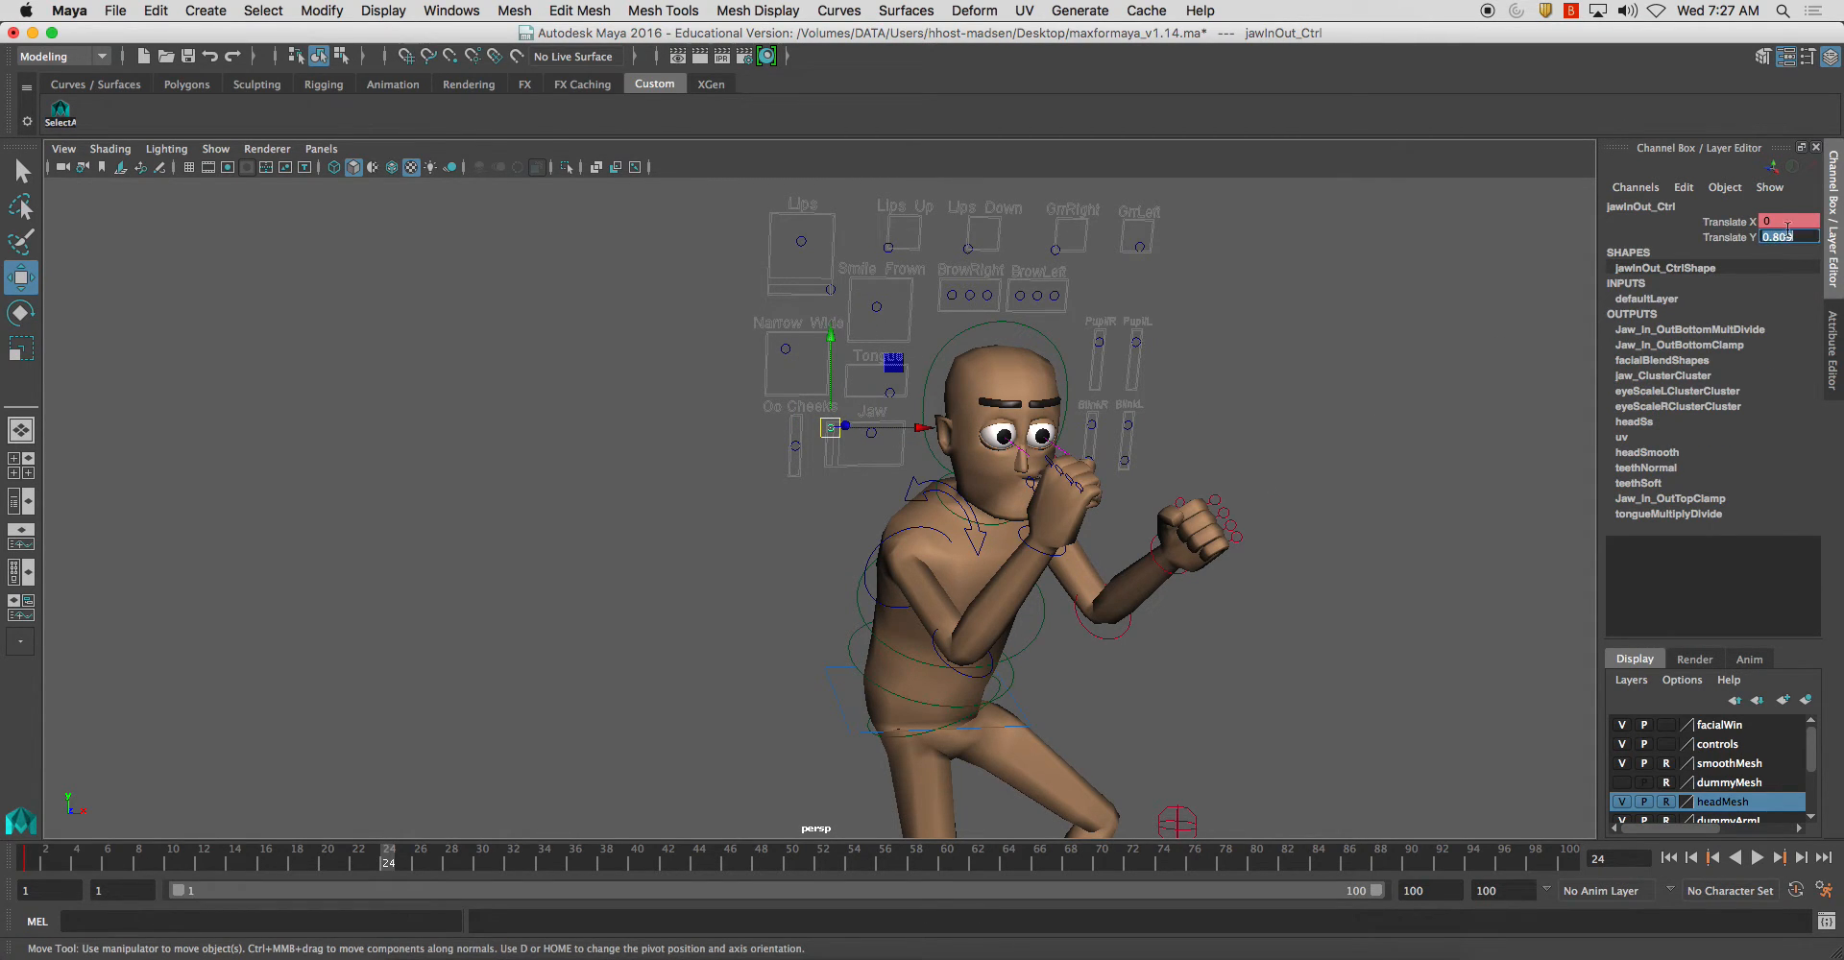
key("Return")
Step: Set the Translate X of the lips left/right slider under the Lips box to 0
left_click_drag(1467, 424, 1362, 442, "alt")
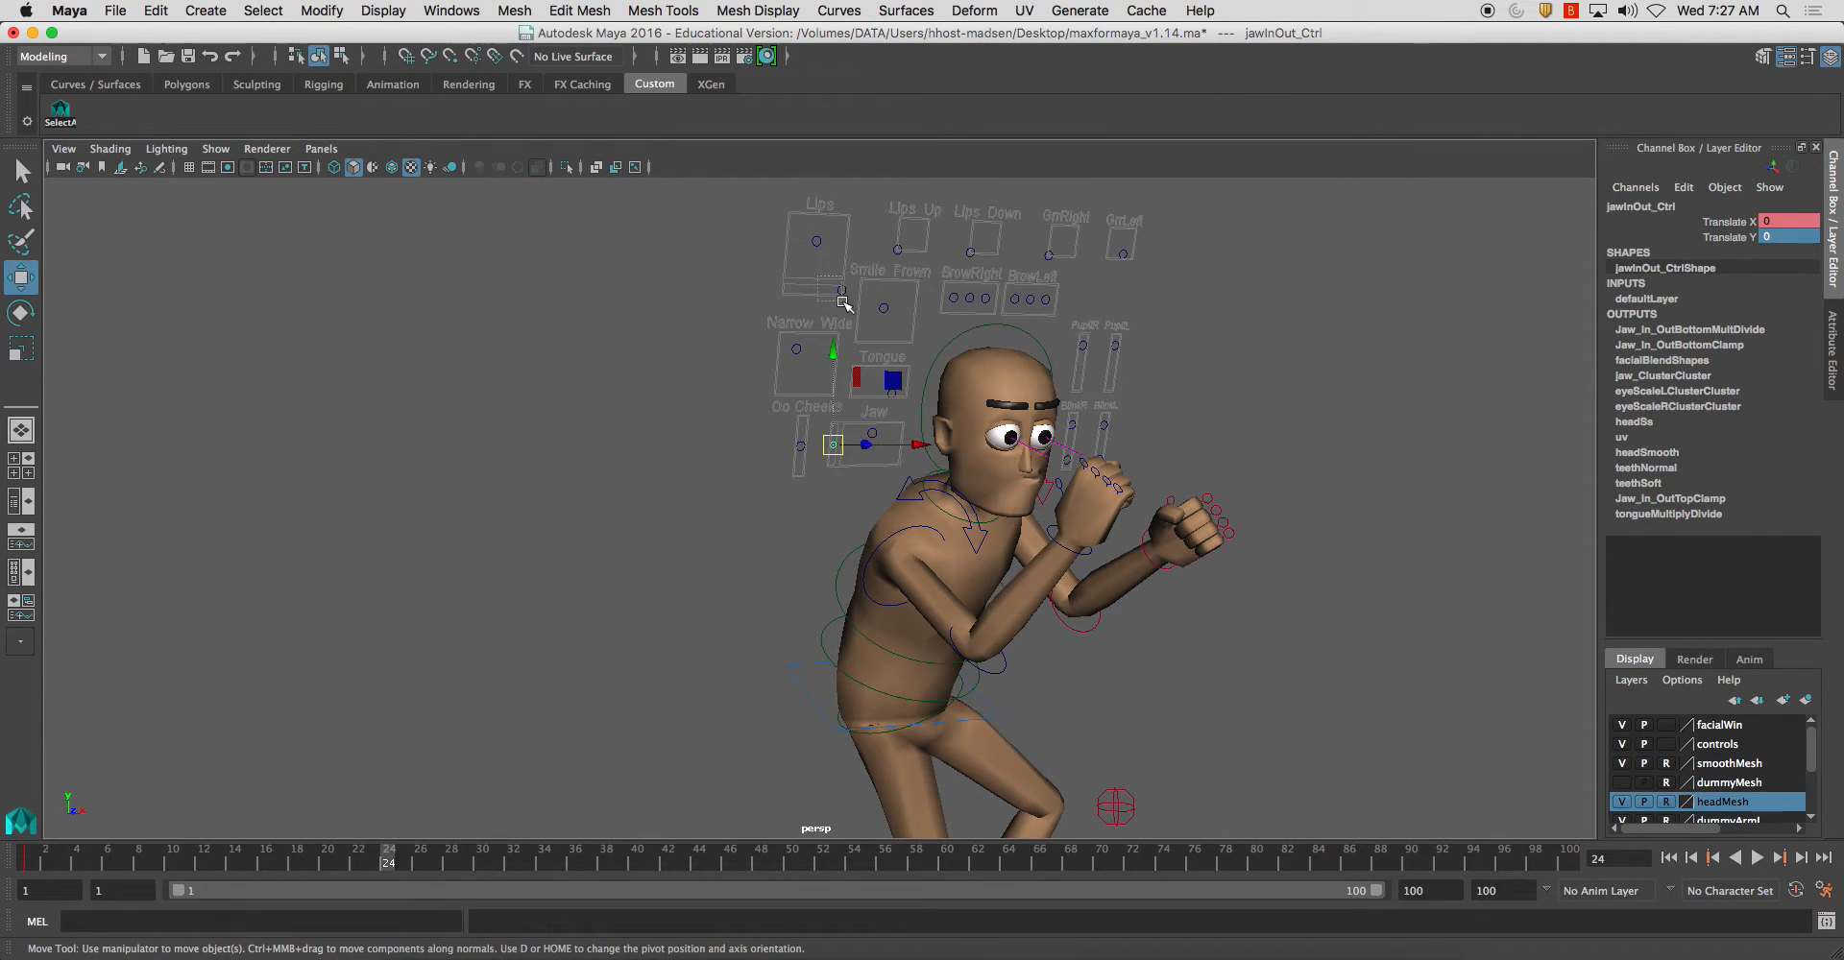
left_click(842, 291)
left_click_drag(939, 297, 912, 290)
left_click(1784, 221)
key("Return")
Step: Lower the middle and inner BrowRight controls slightly to give the character an angry right eyebrow
left_click_drag(1502, 329, 1140, 300, "alt")
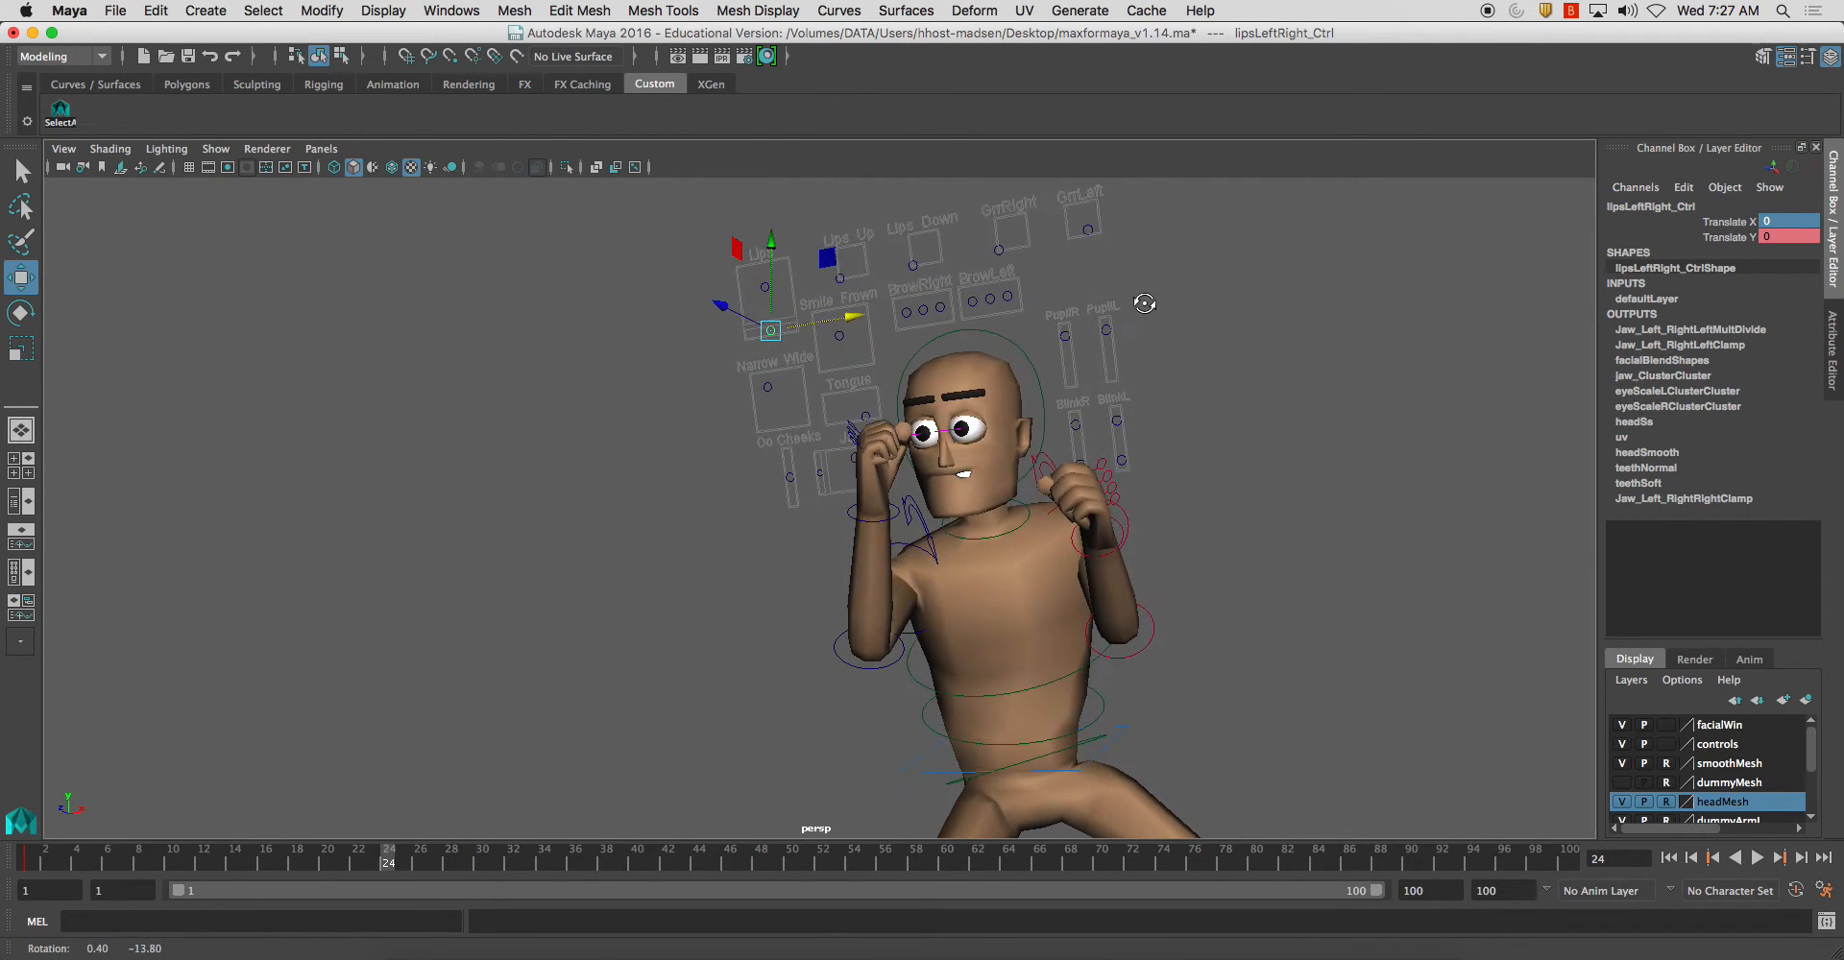
left_click(924, 311)
left_click_drag(925, 311, 924, 236)
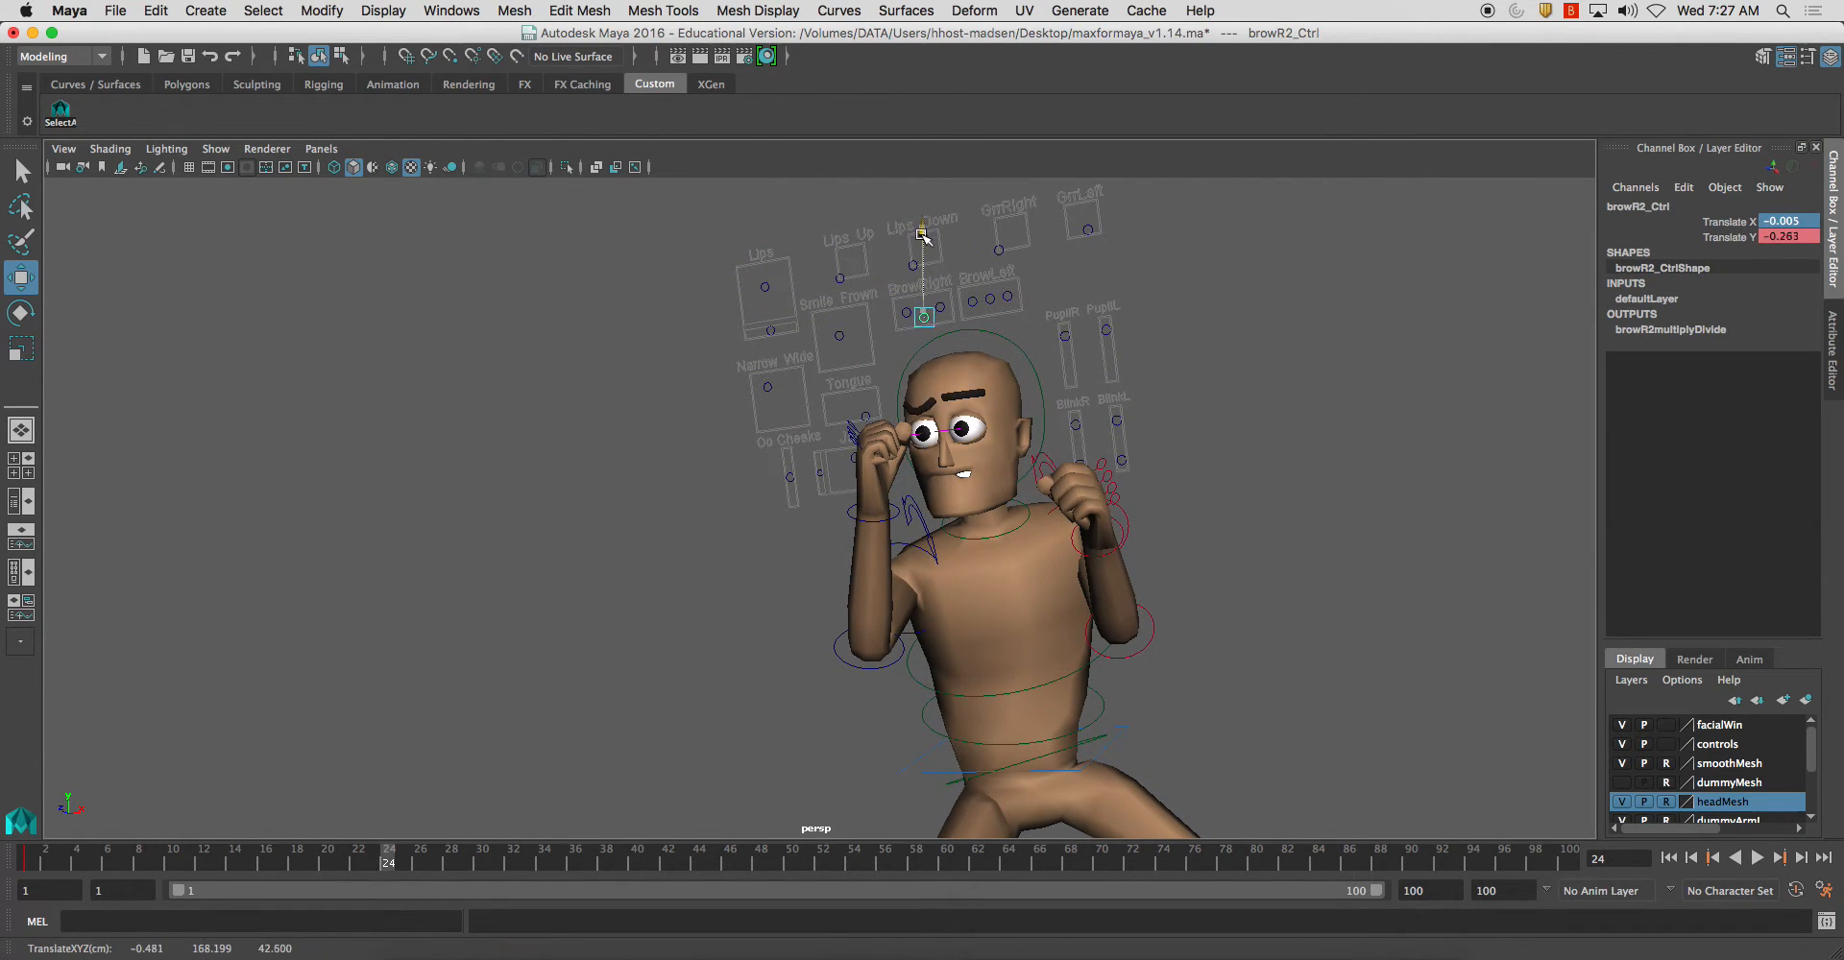
left_click(940, 315)
left_click_drag(941, 315, 942, 226)
left_click(973, 300)
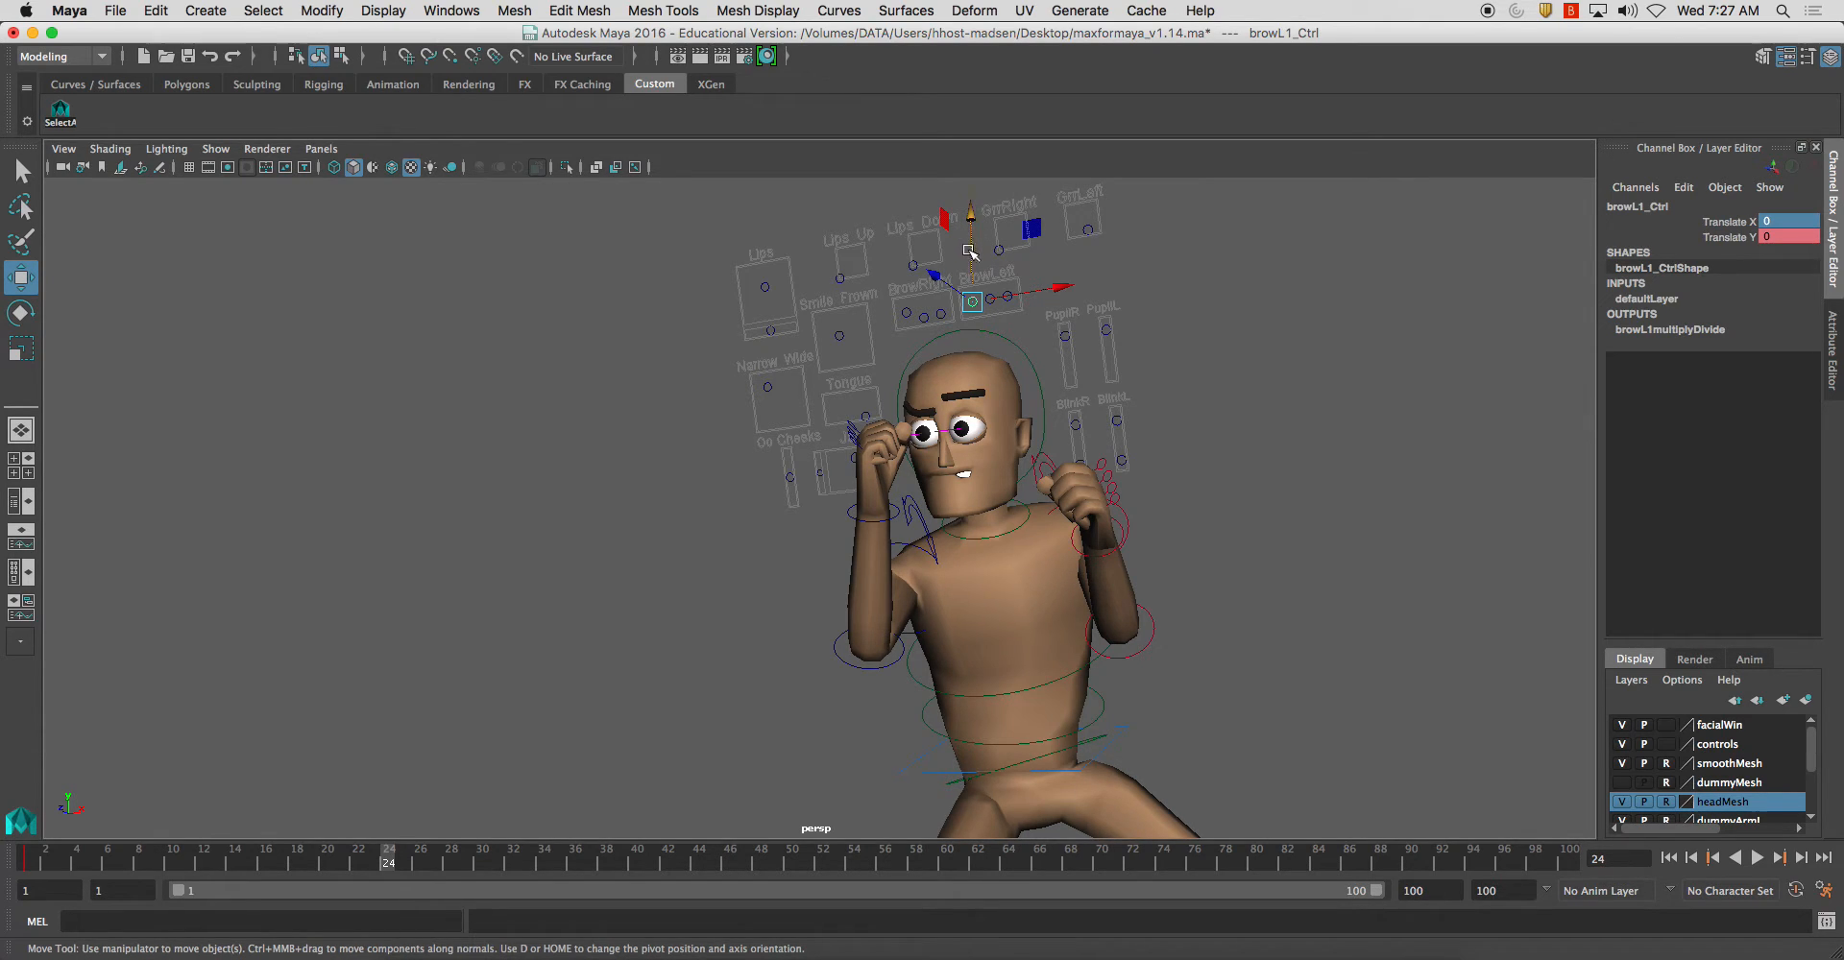
Step: Select all rig controls with the saved quick select set and key the fighting pose at frame 24
left_click(803, 383)
left_click(59, 114)
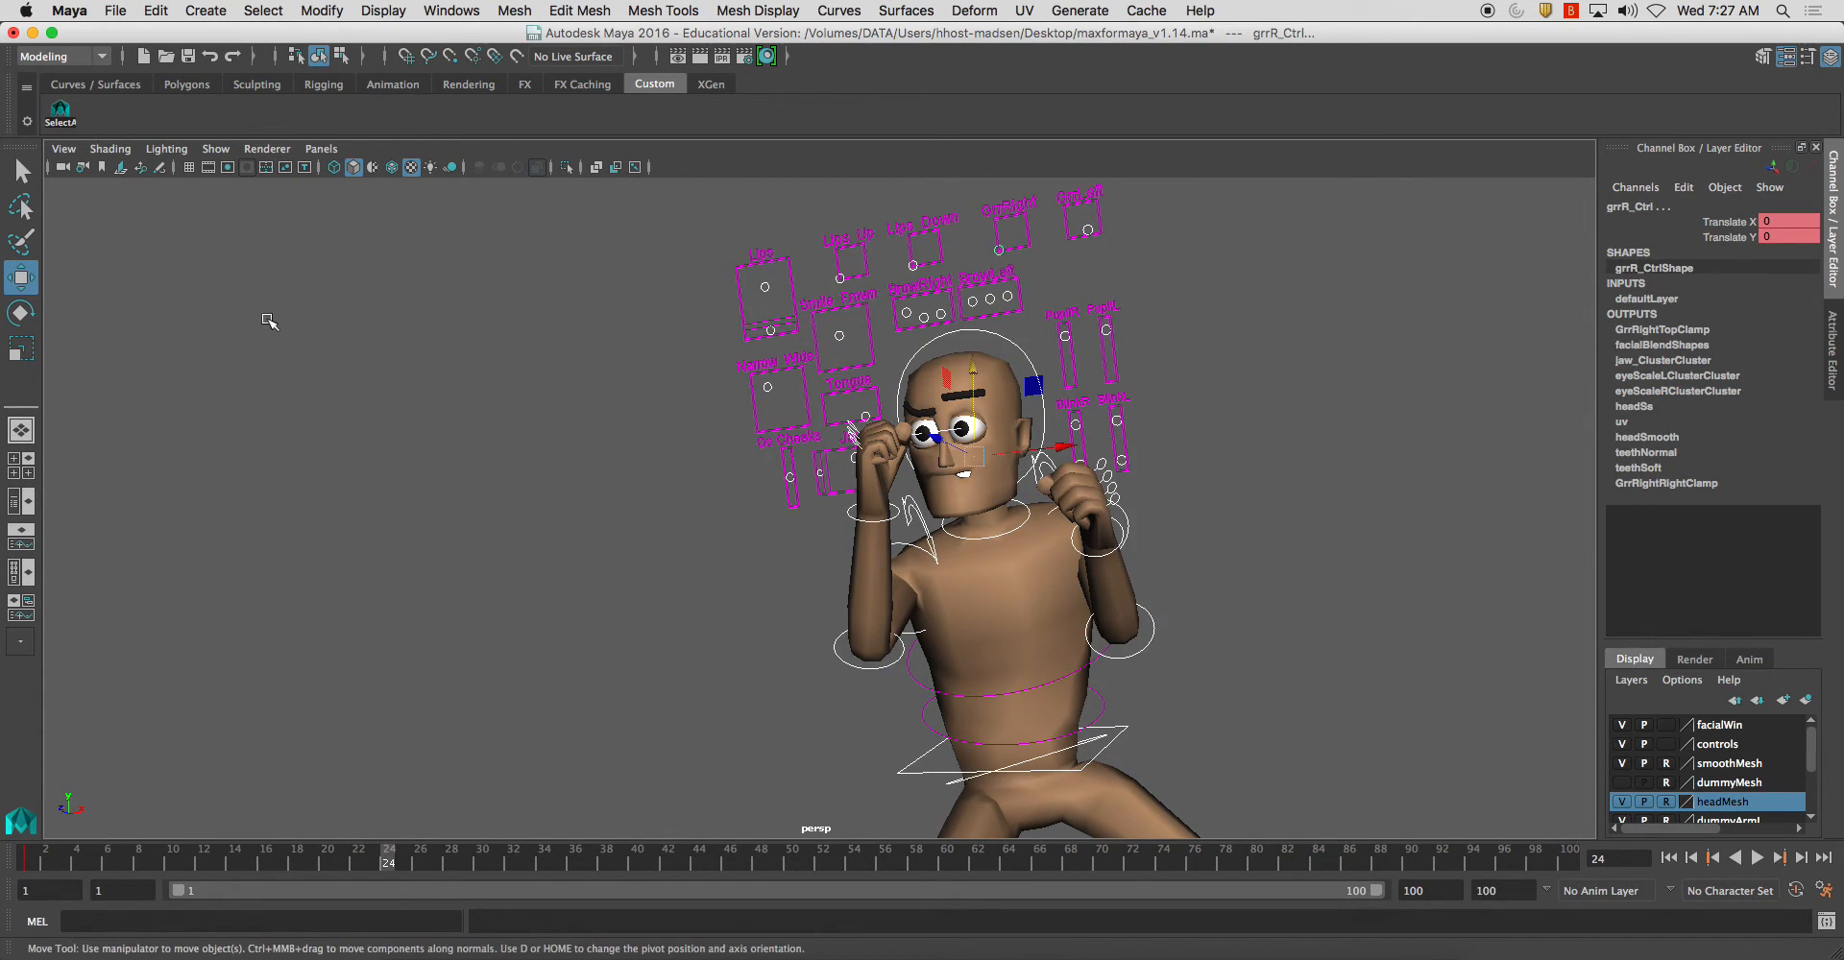
key("s")
Step: Return to frame 1 and check the whole character's default pose from a wider view
left_click_drag(389, 864, 3, 872)
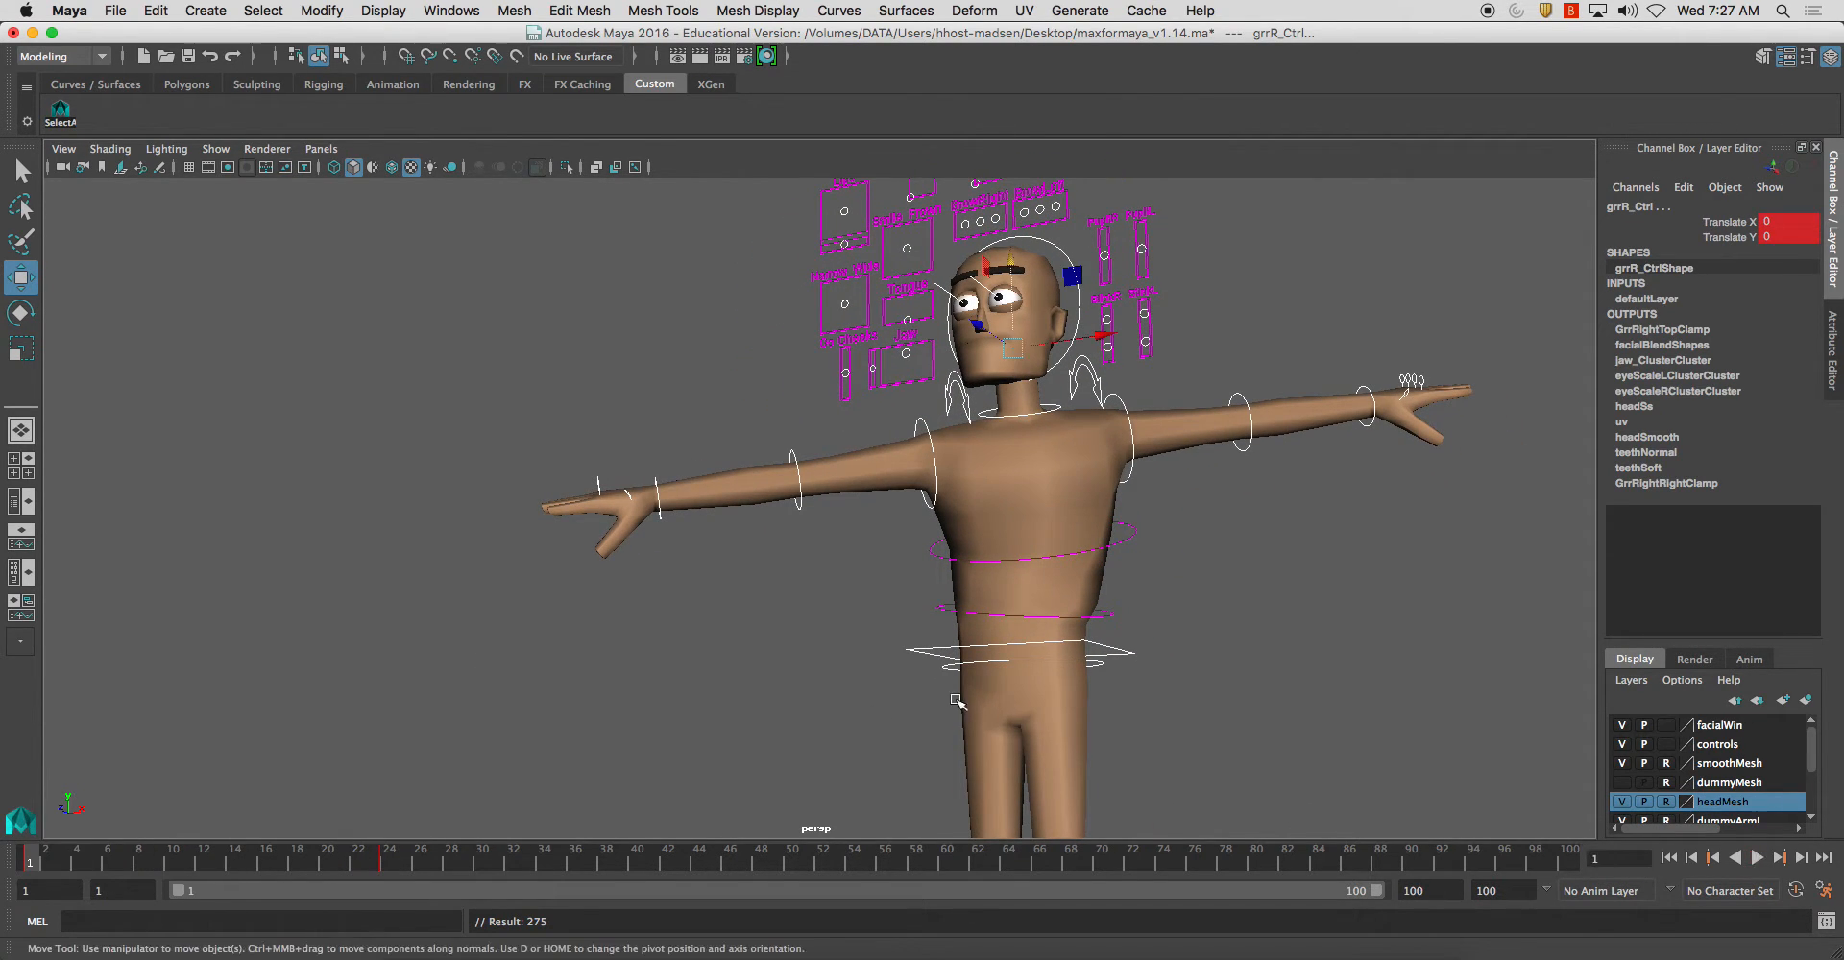
right_click_drag(958, 701, 640, 540, "alt")
middle_click_drag(828, 605, 793, 524, "alt")
left_click_drag(792, 523, 961, 480, "alt")
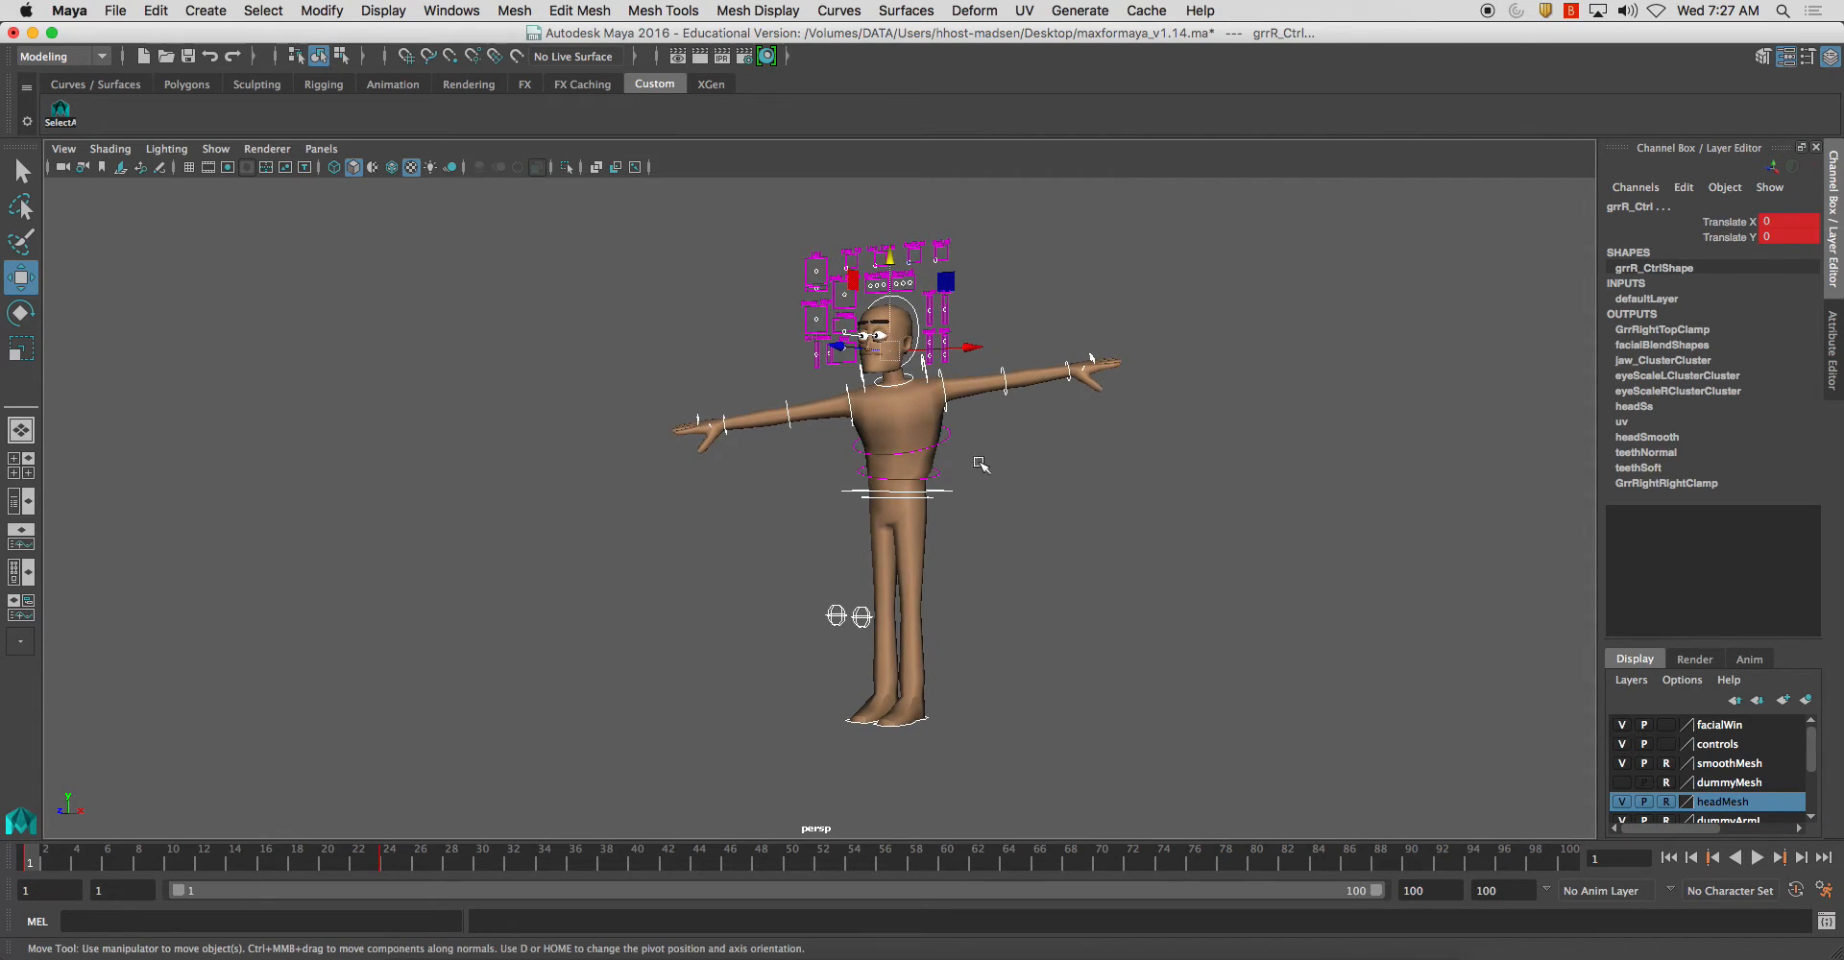
left_click(970, 437)
left_click(461, 597)
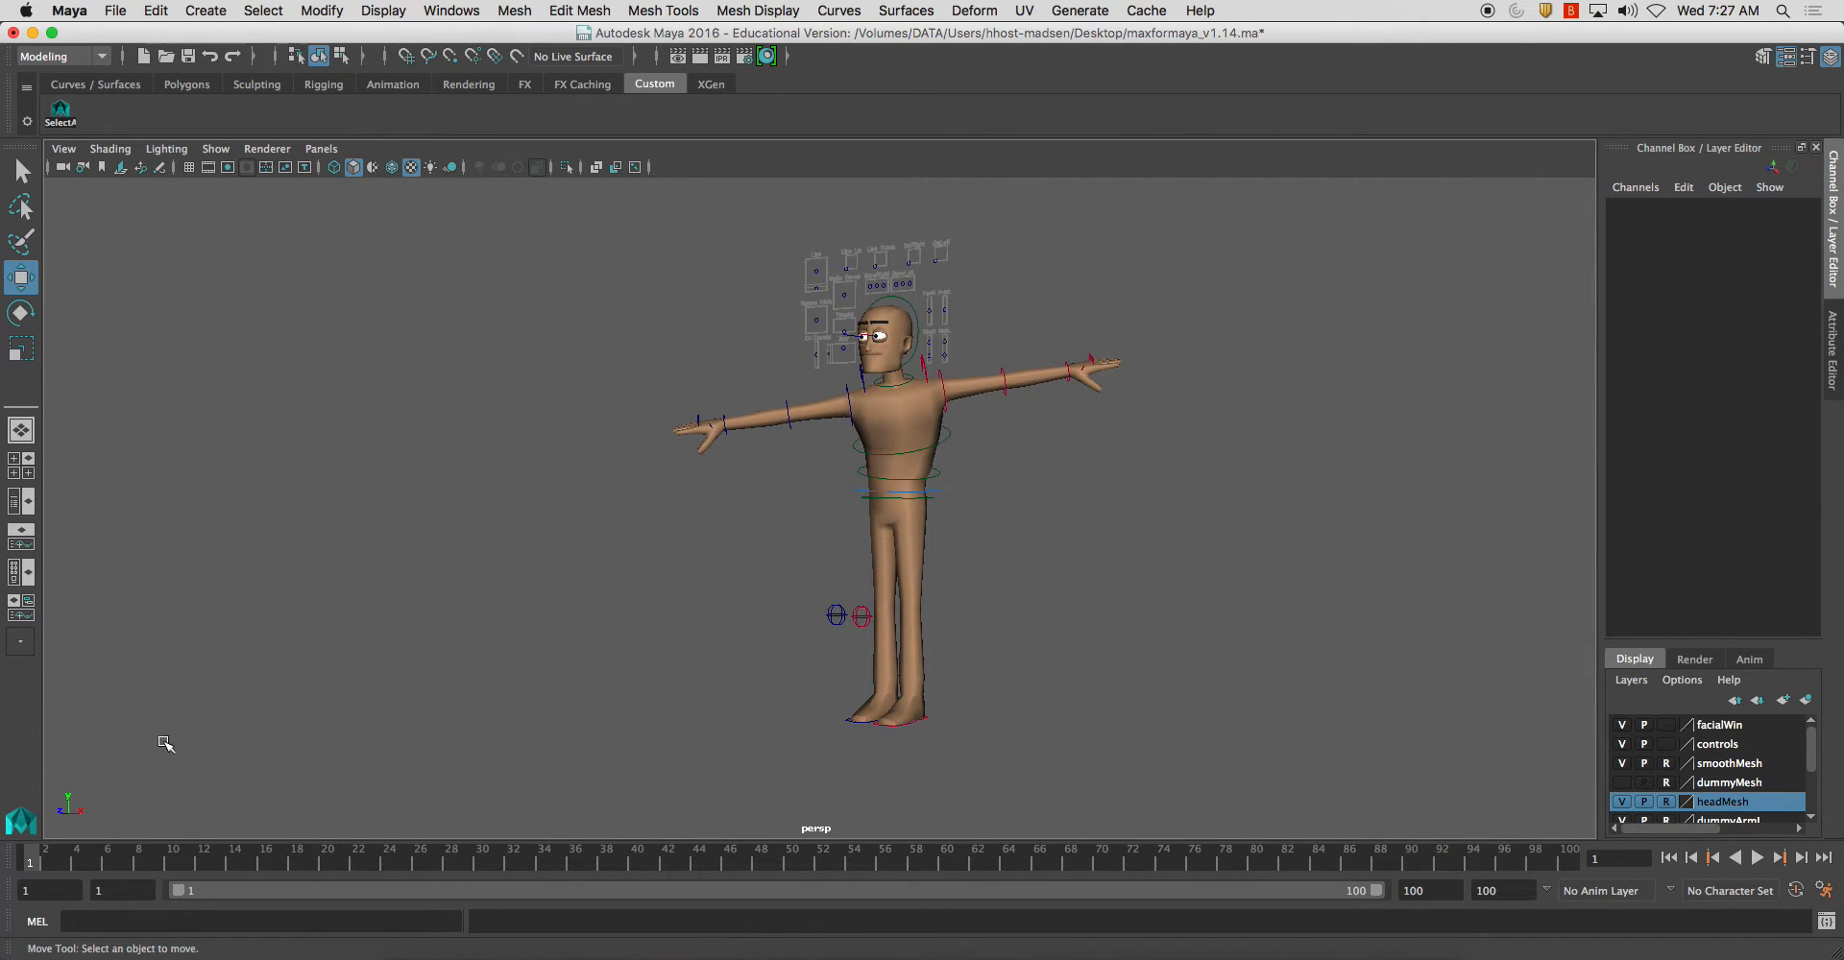
mouse_move(50, 867)
left_mouse_down()
mouse_move(378, 869)
mouse_move(30, 865)
left_mouse_up()
Step: Try resetting the lower spine control's Rotate X, Y and Z to 0 at frame 1, and undo it
left_click(943, 477)
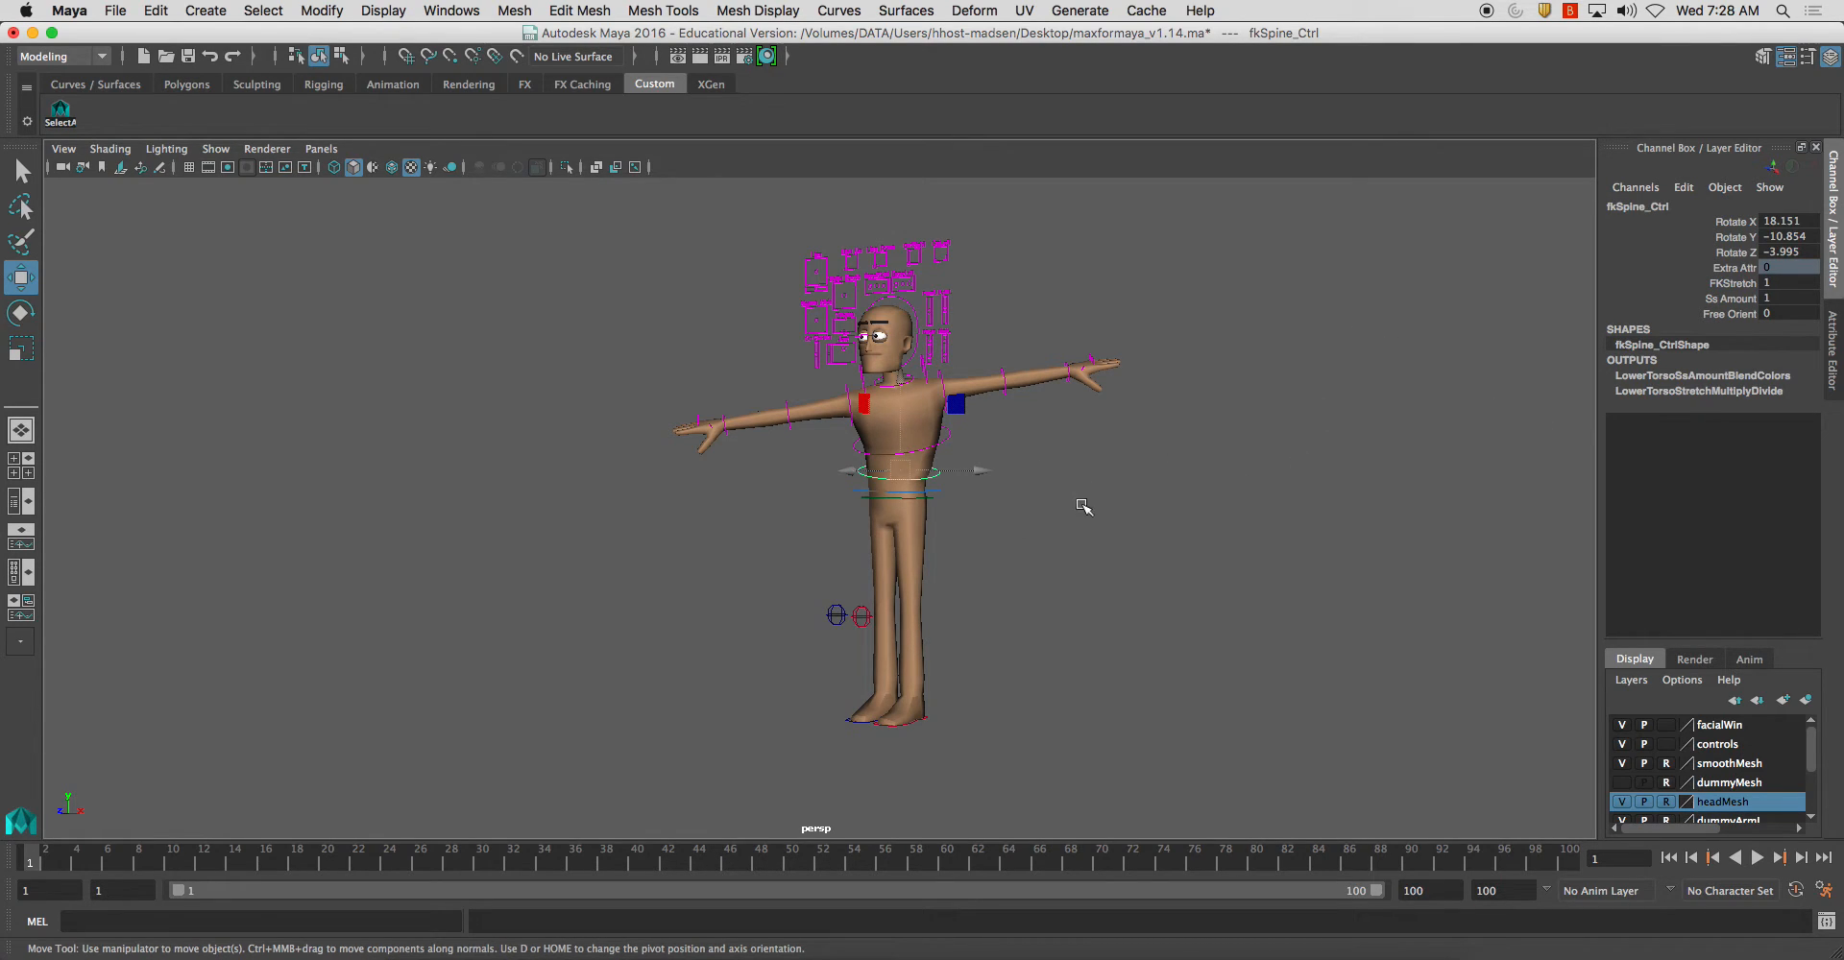
double_click(1799, 222)
type("0")
key("Tab")
type("0")
key("Tab")
type("0")
key("Return")
middle_click_drag(405, 726, 439, 700, "alt")
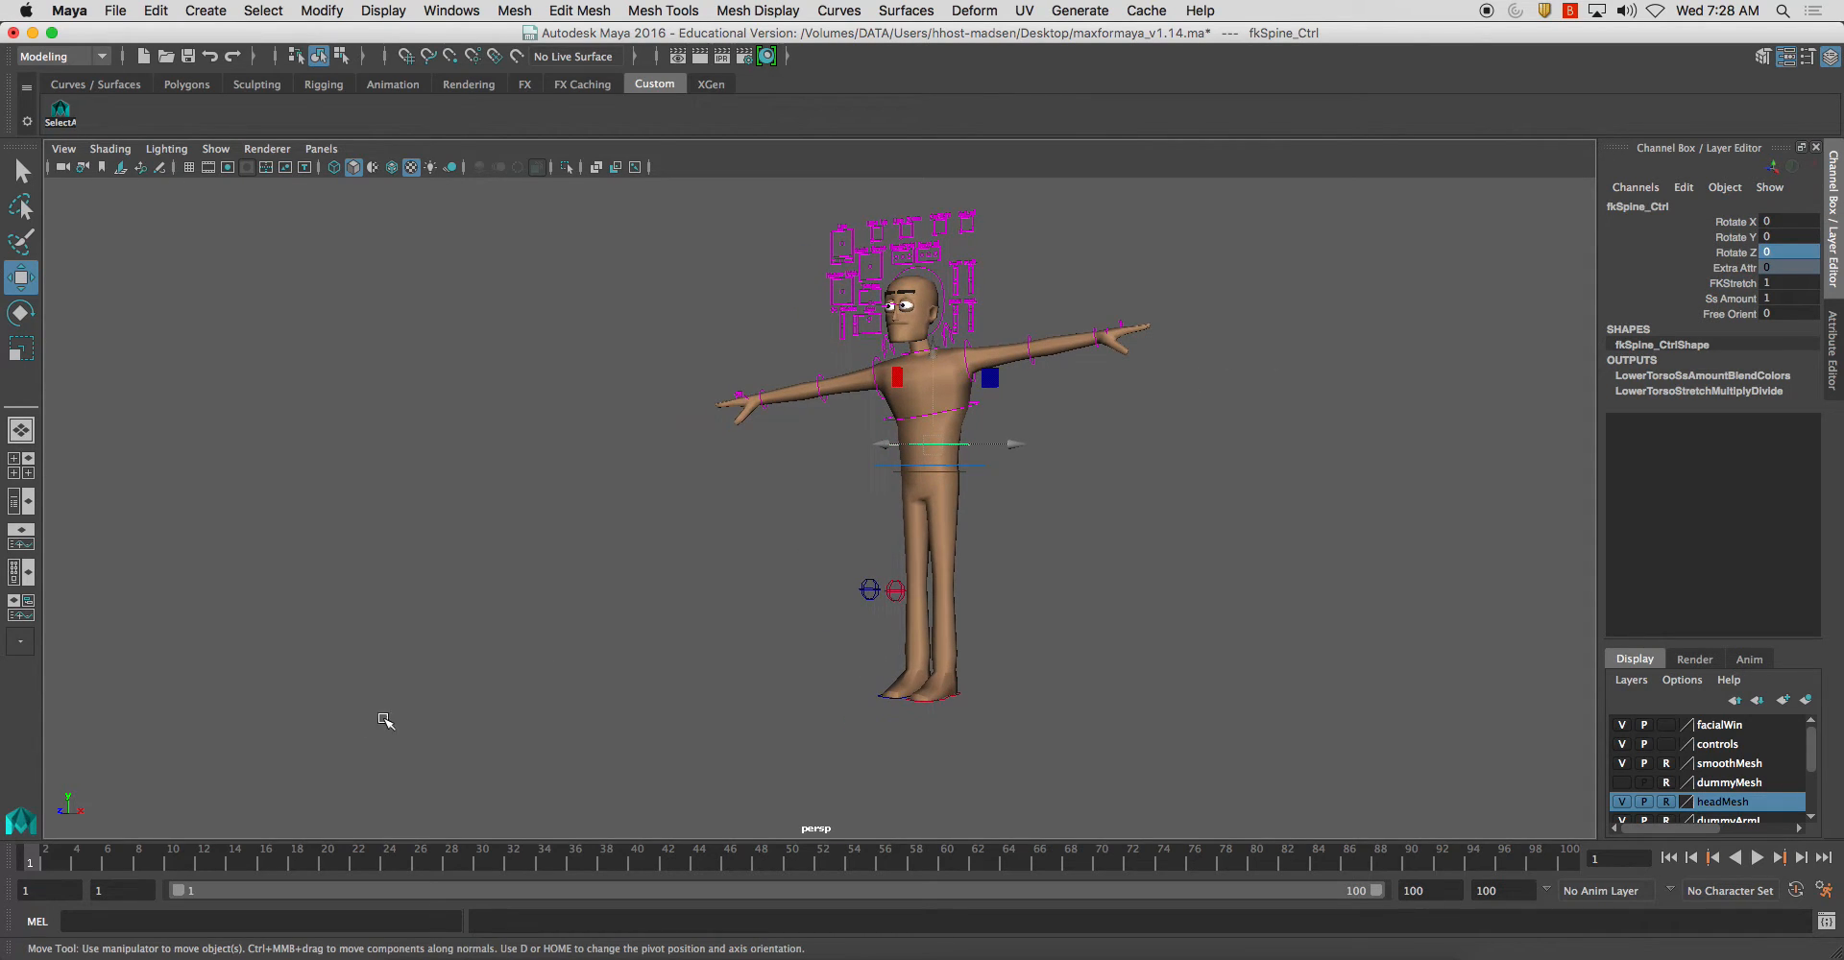
key("z")
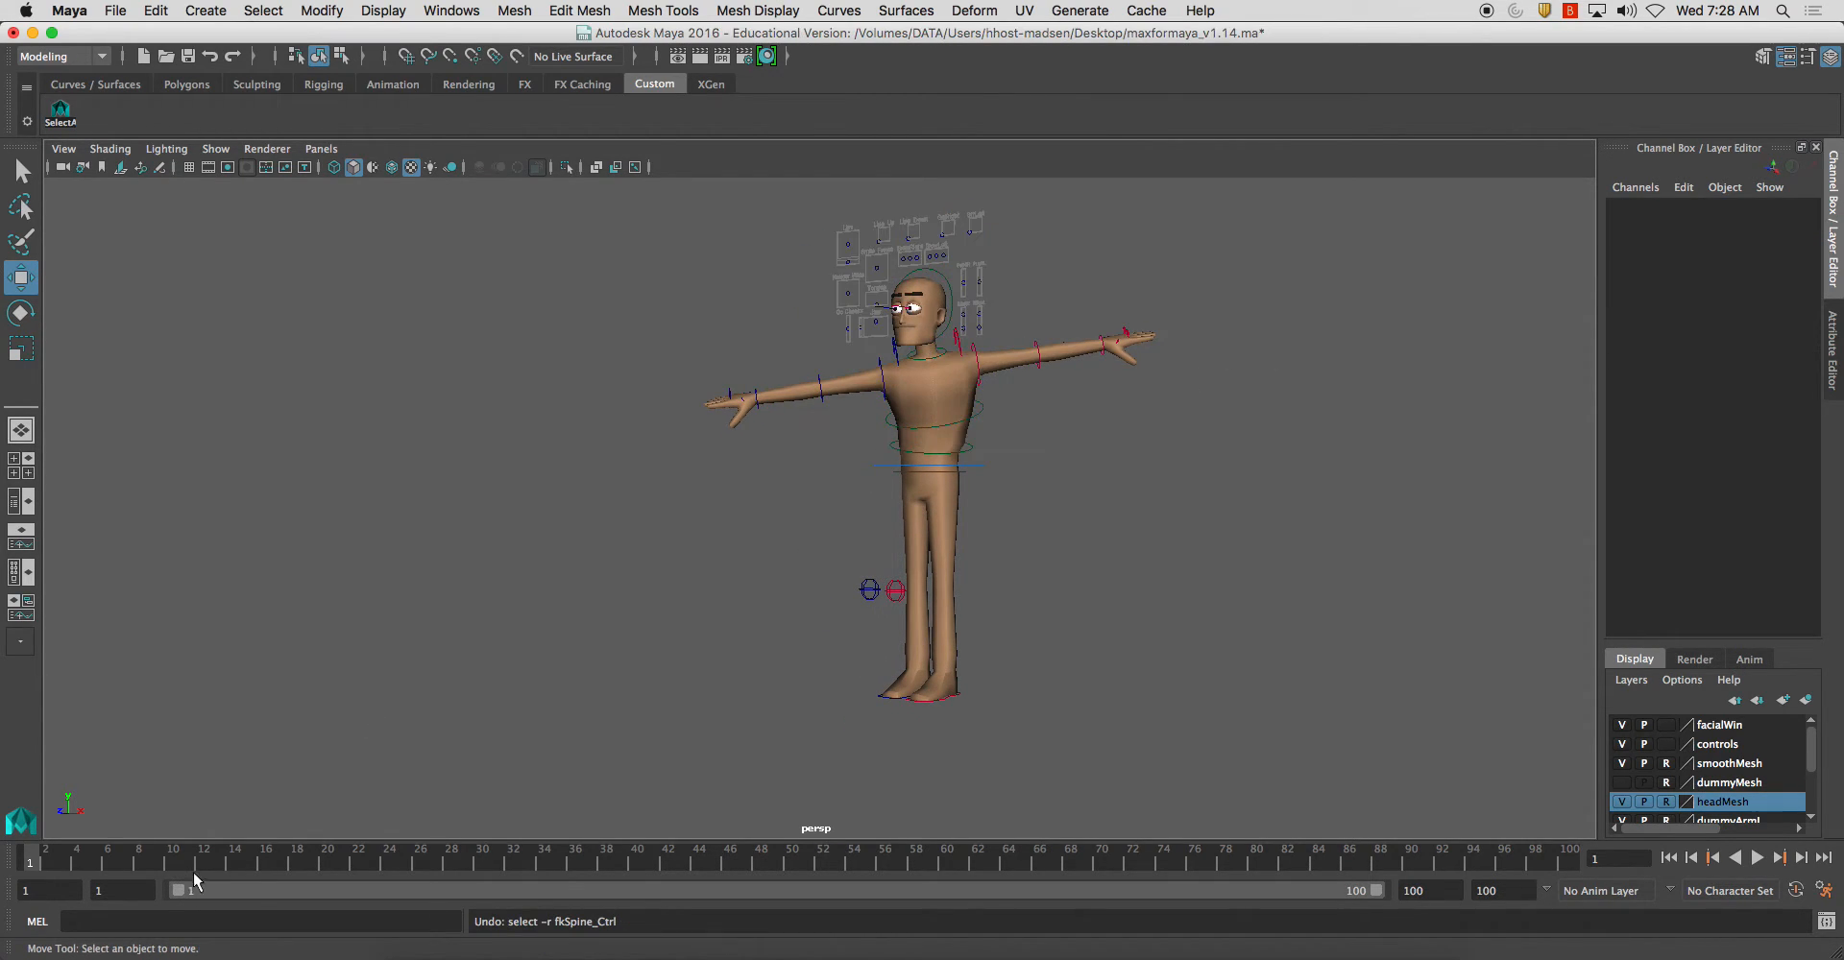
Step: Key the lower spine and upper torso controls in the fighting pose at frame 24
left_click_drag(327, 850, 389, 857)
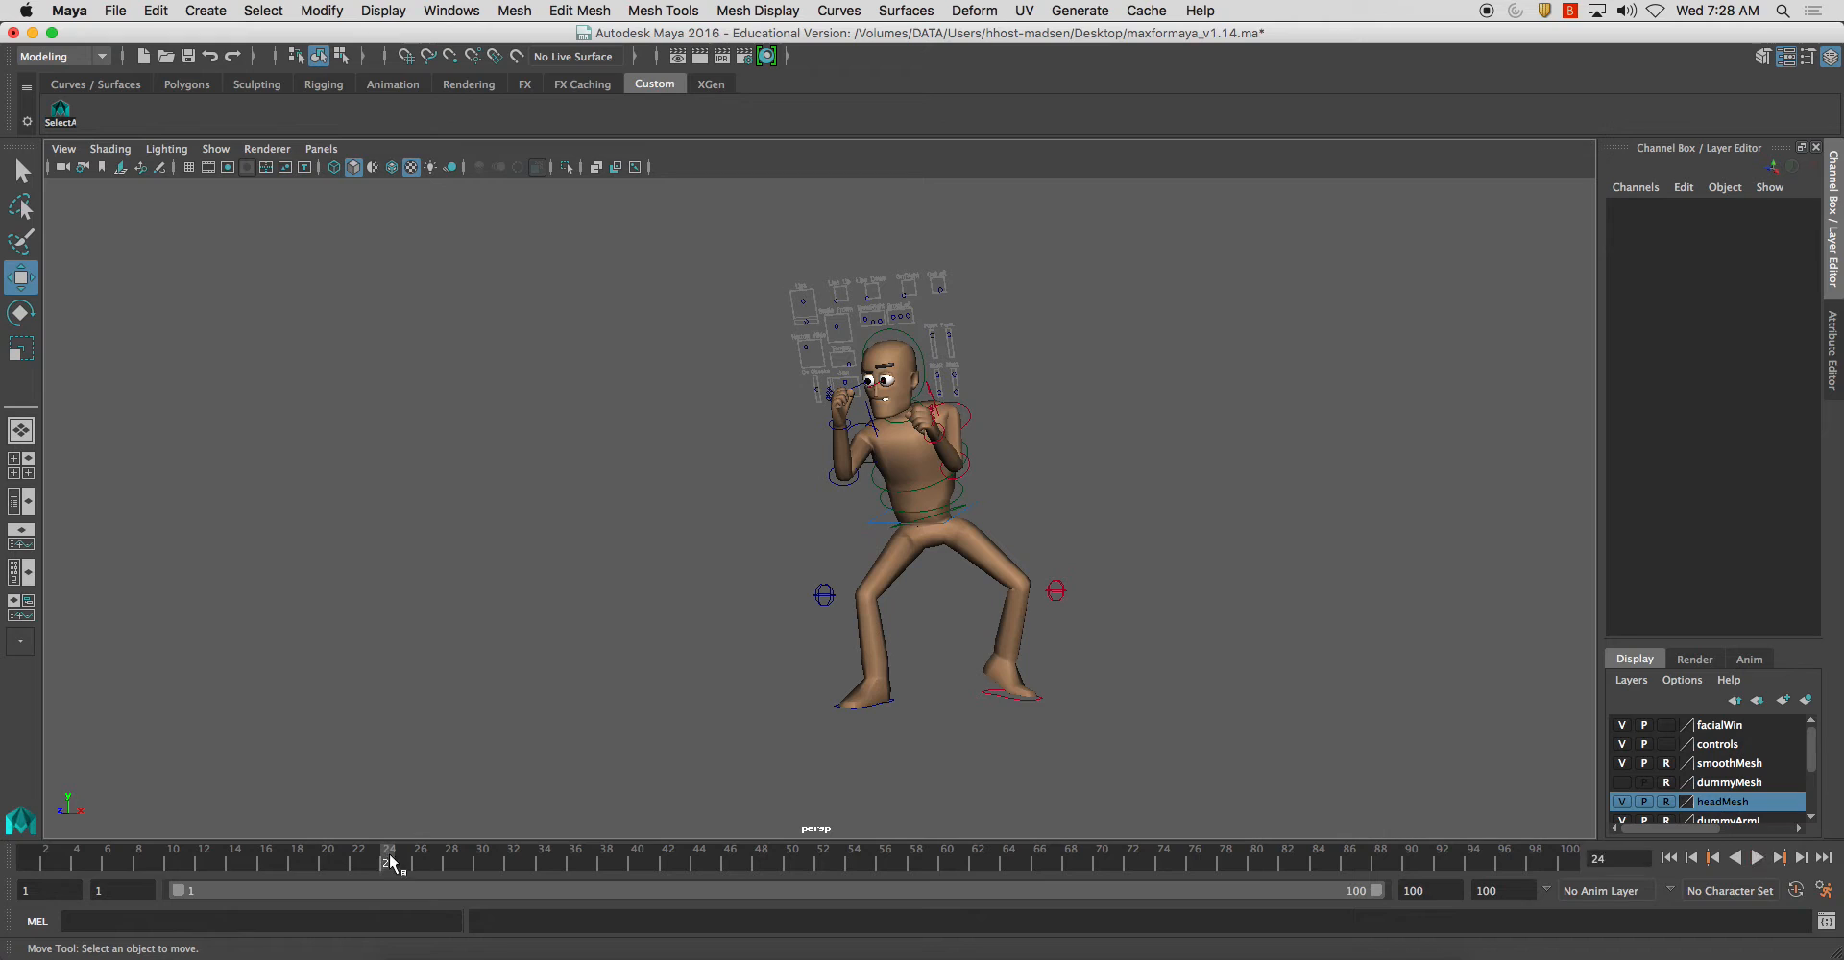
left_click(881, 504)
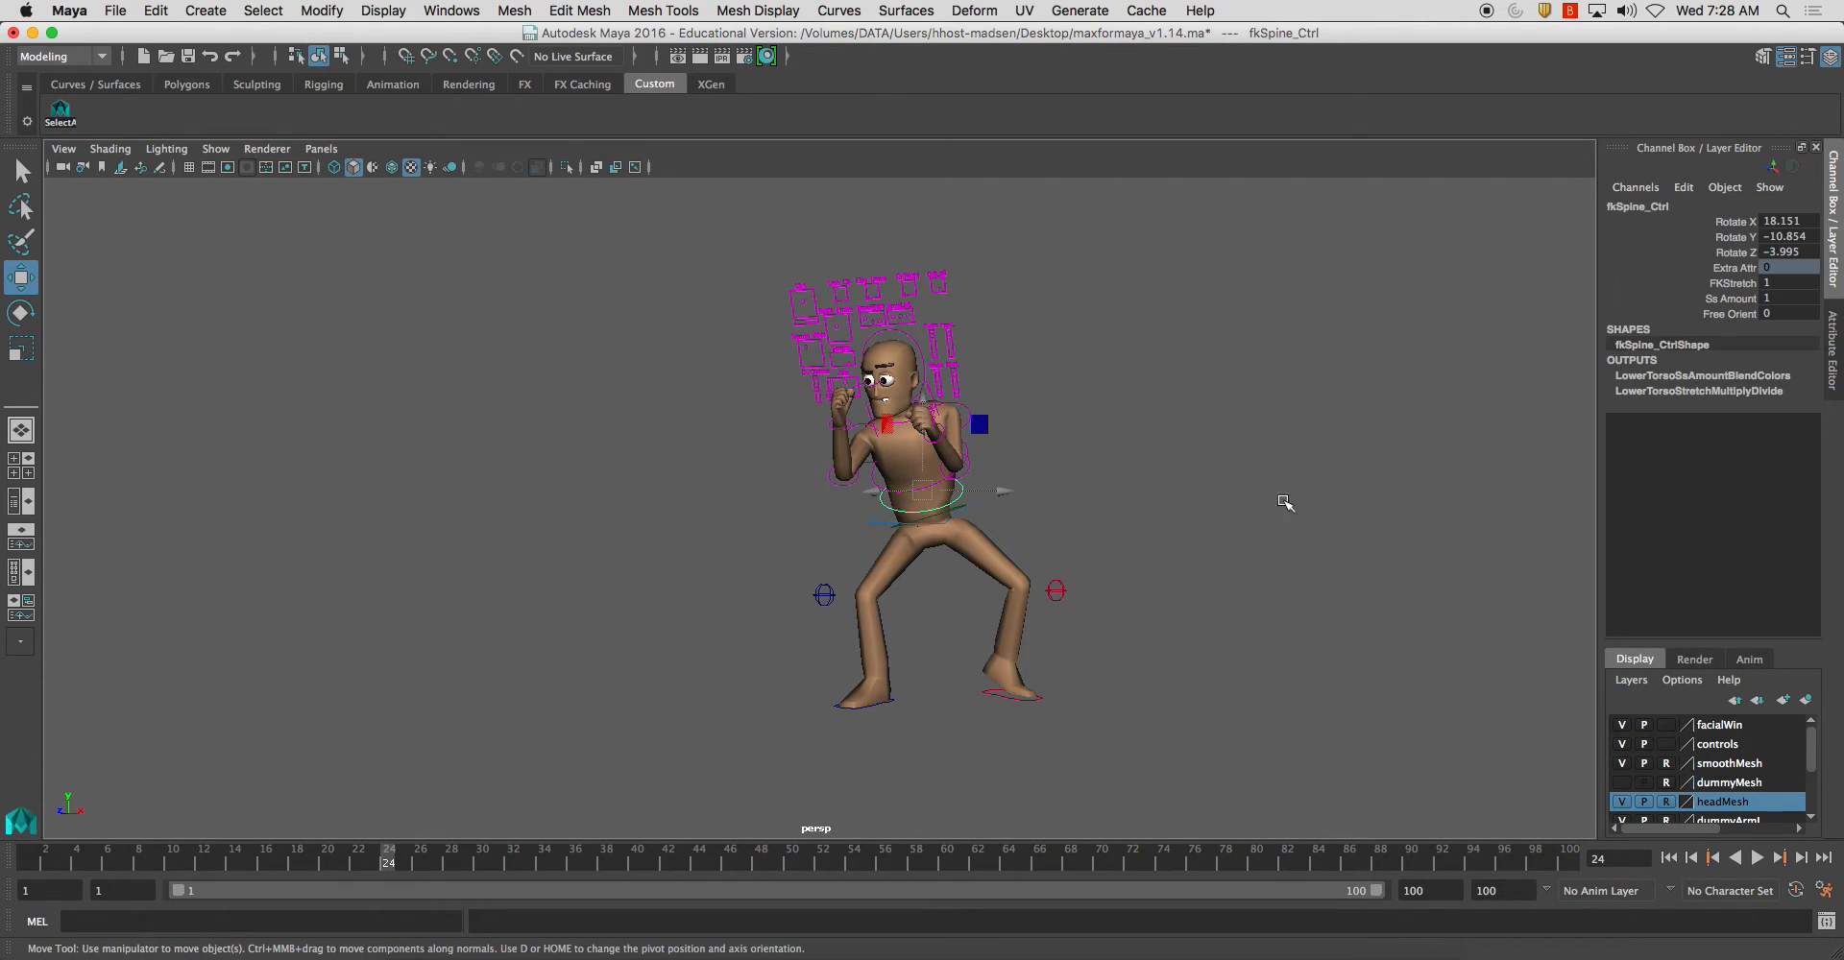
key("s")
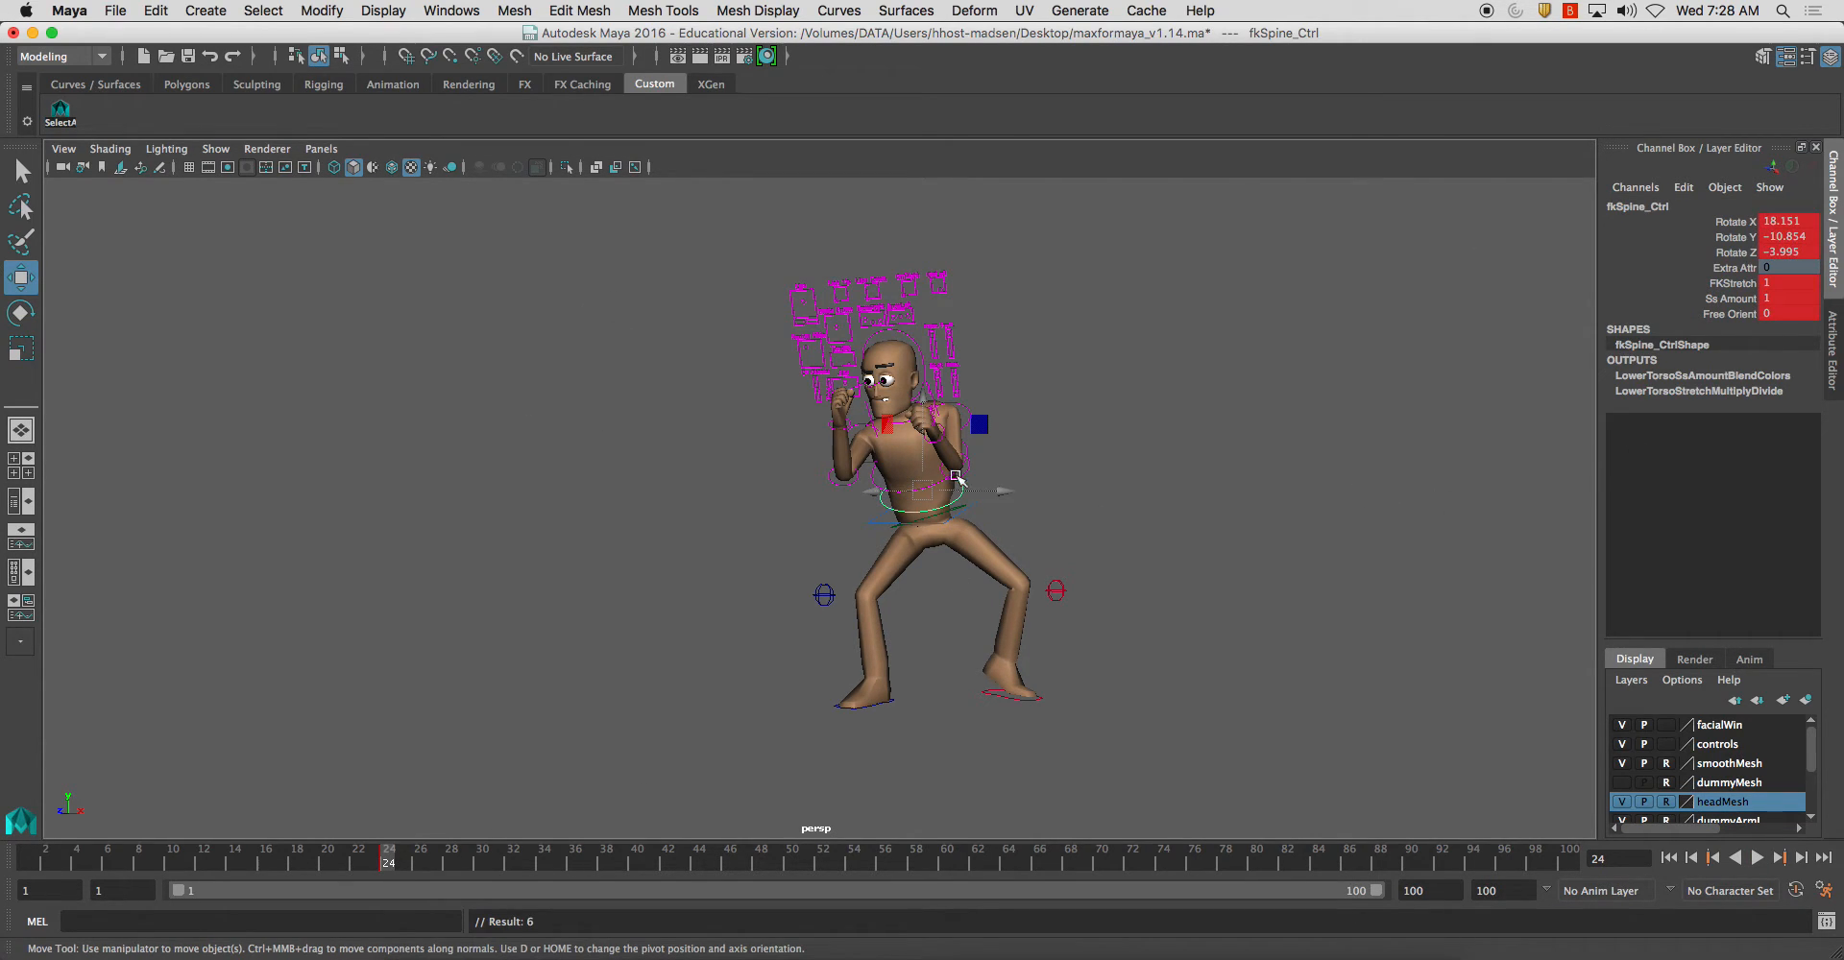
left_click(663, 563)
left_click(884, 486)
key("s")
Step: Set the lower spine control's Rotate X, Y and Z to 0 at frame 1
left_click_drag(384, 862, 30, 861)
left_click(960, 448)
left_click(1811, 224)
type("0")
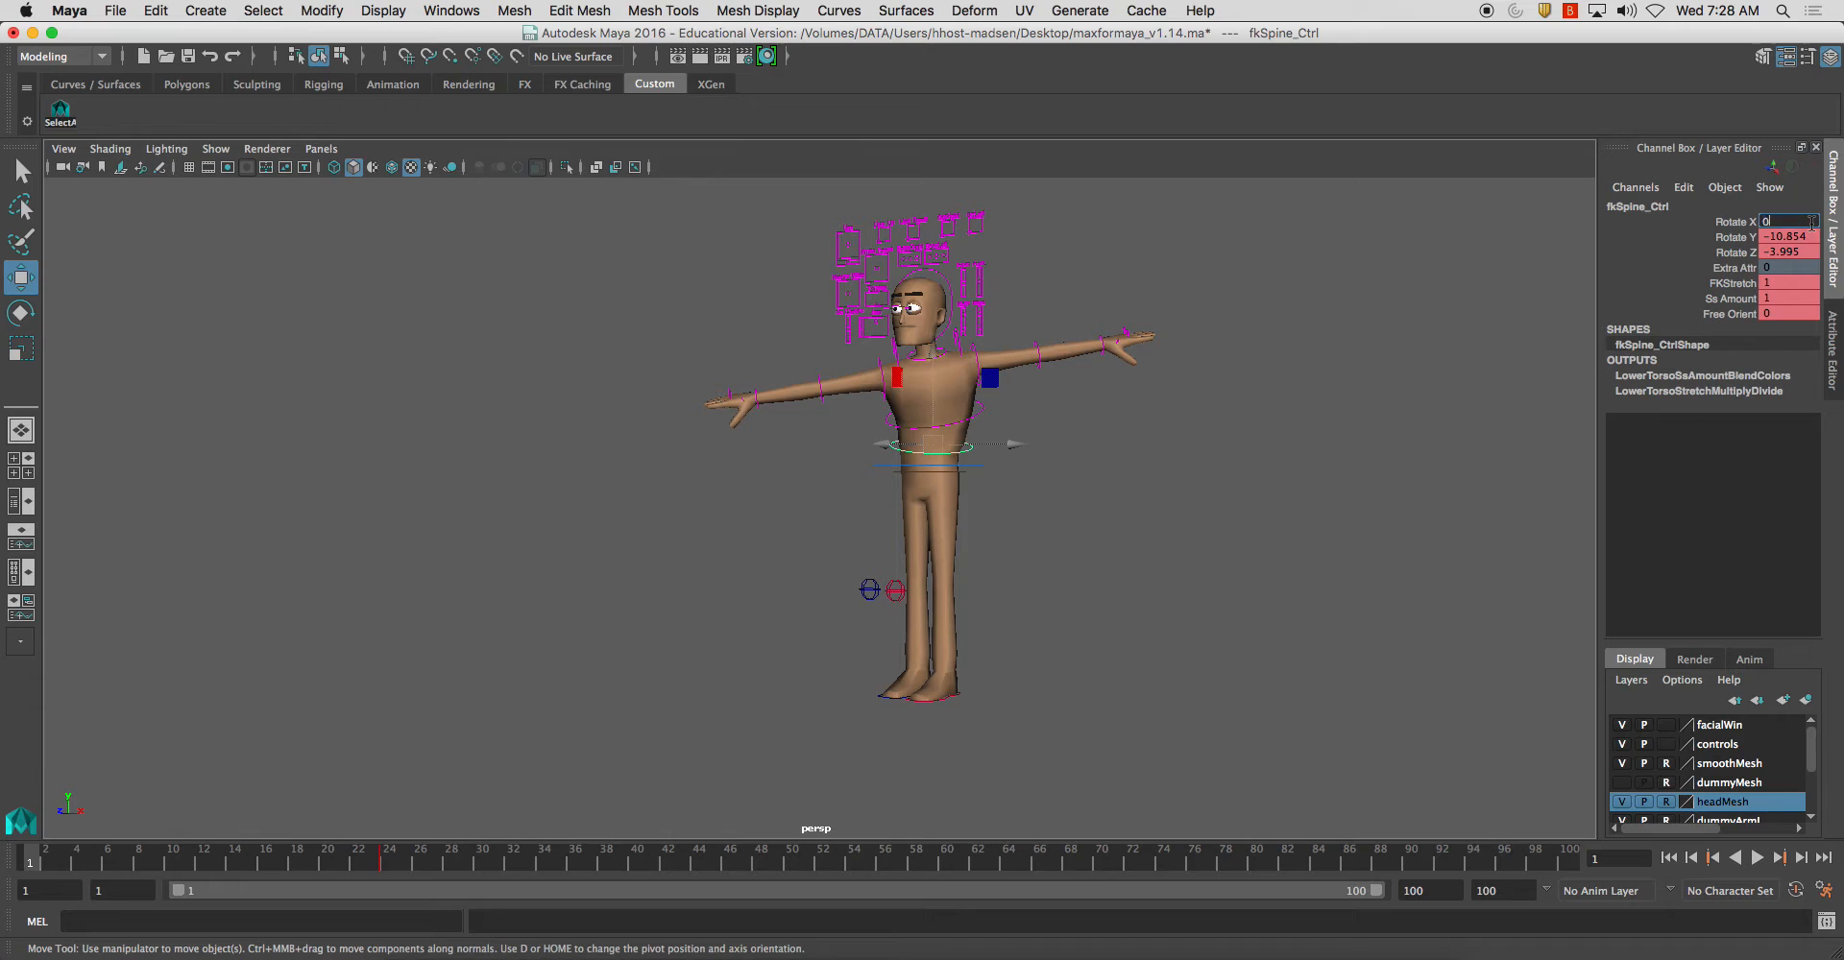
key("Tab")
type("0")
key("Tab")
type("0")
key("Return")
Step: Set the upper torso control's Rotate X, Y and Z to 0 and key it at frame 1
left_click(977, 400)
left_click(1792, 222)
type("0")
key("Tab")
key("Tab")
type("0")
key("Return")
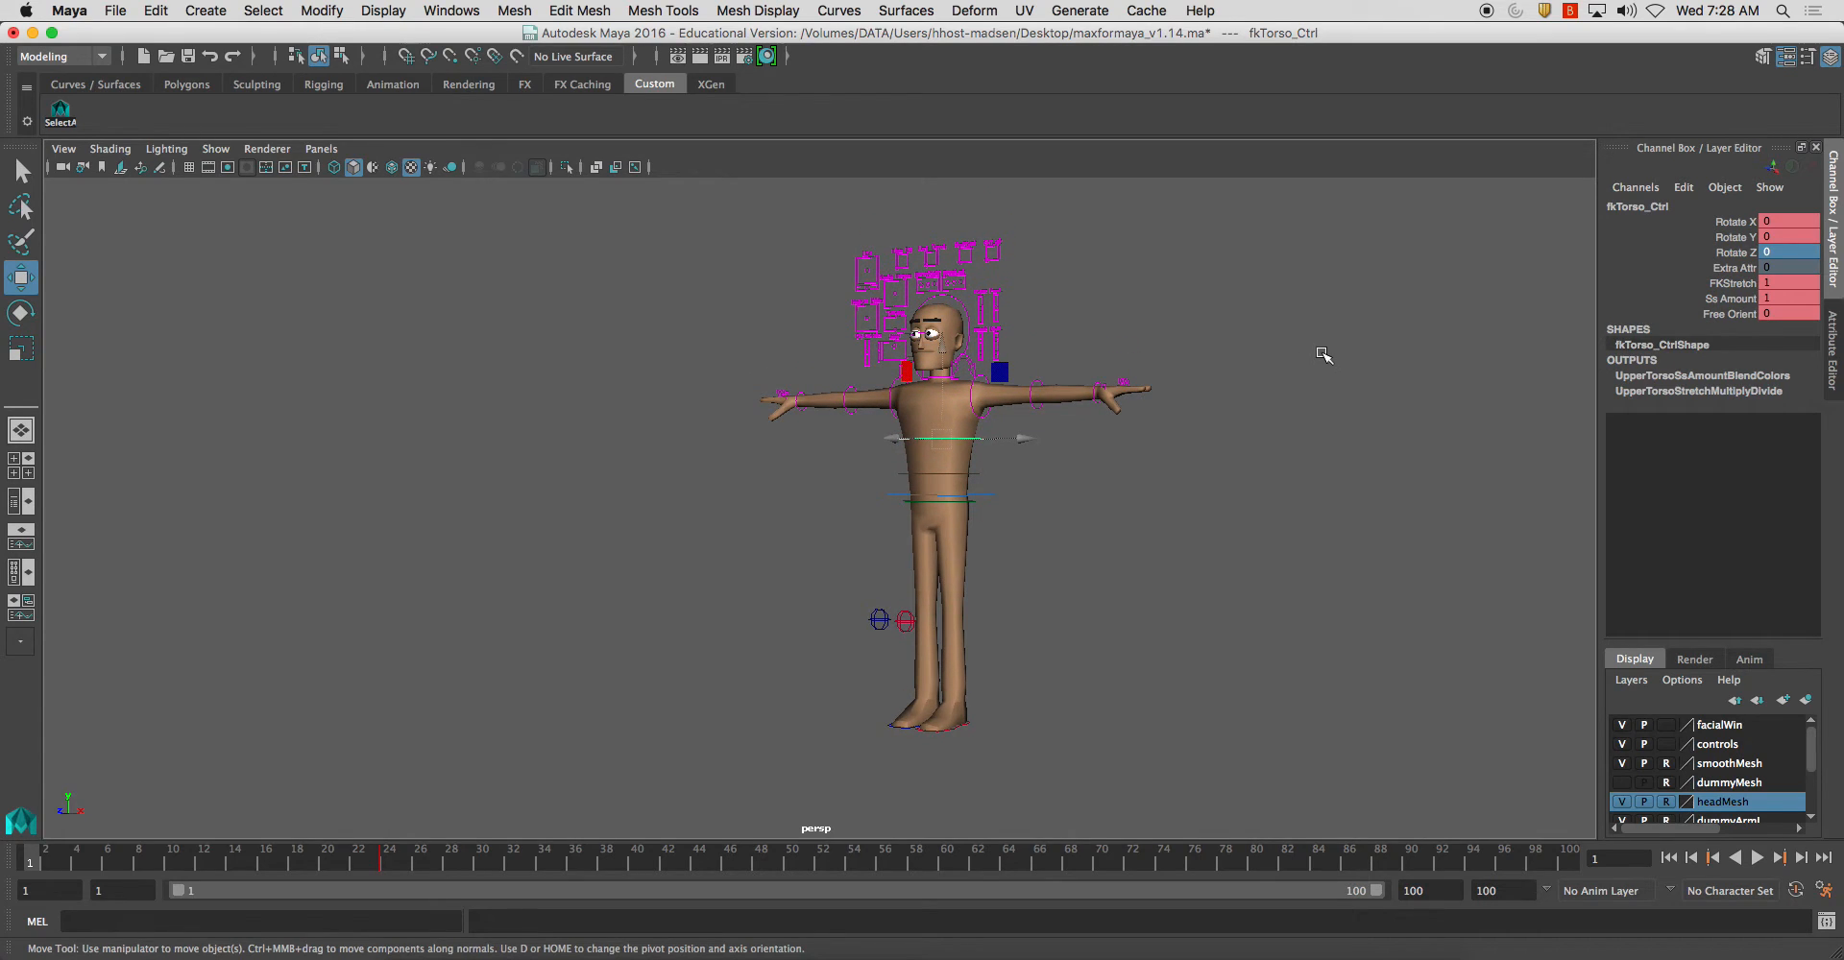
key("s")
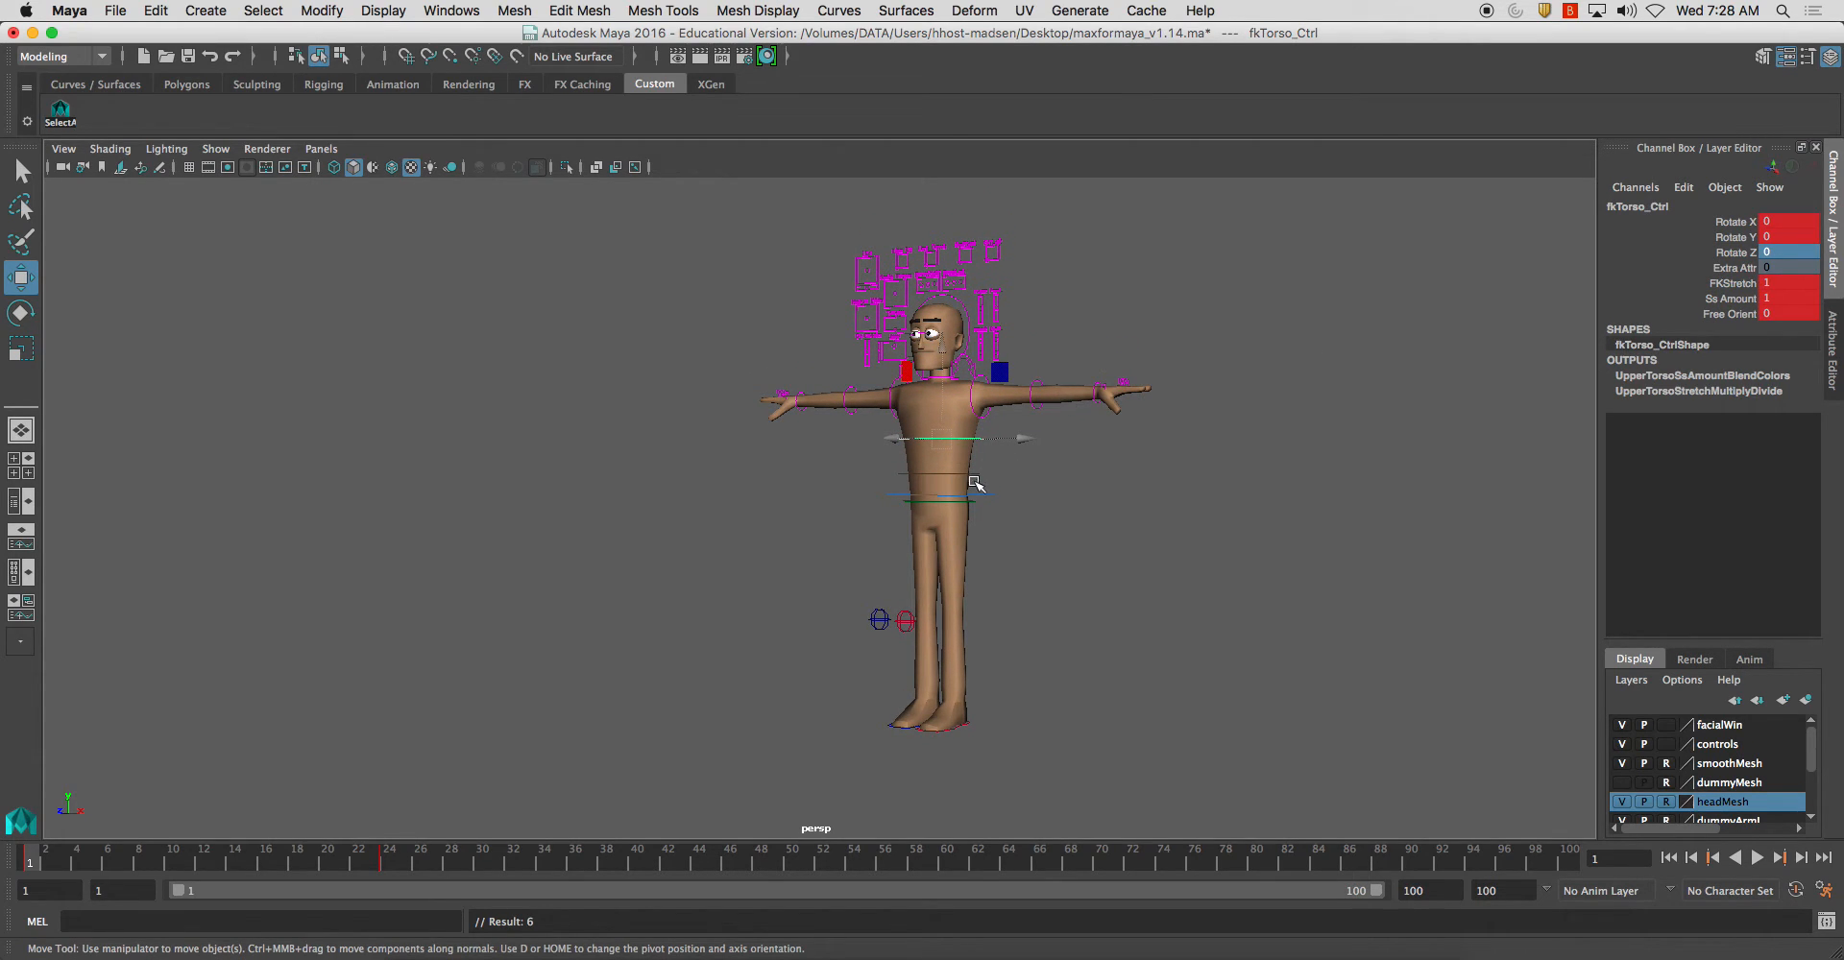
Step: Delete the old quick select set shortcut from the Custom shelf
left_click(936, 500)
left_click(550, 606)
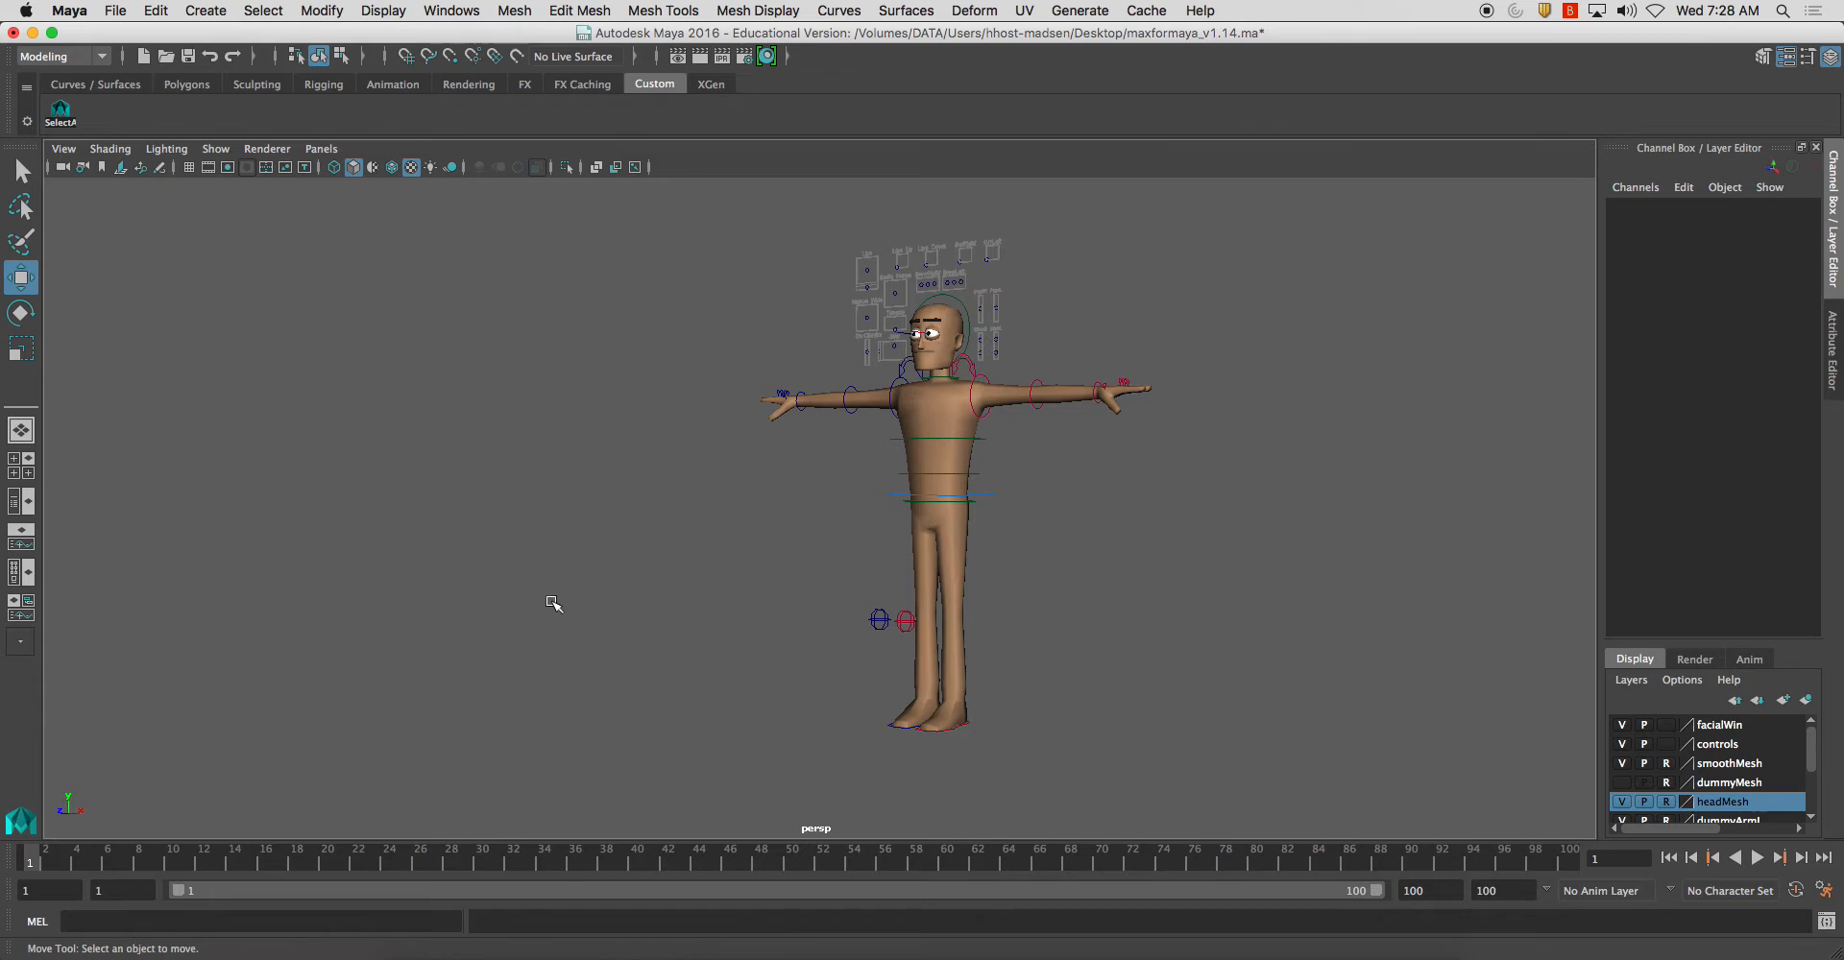
right_click(60, 113)
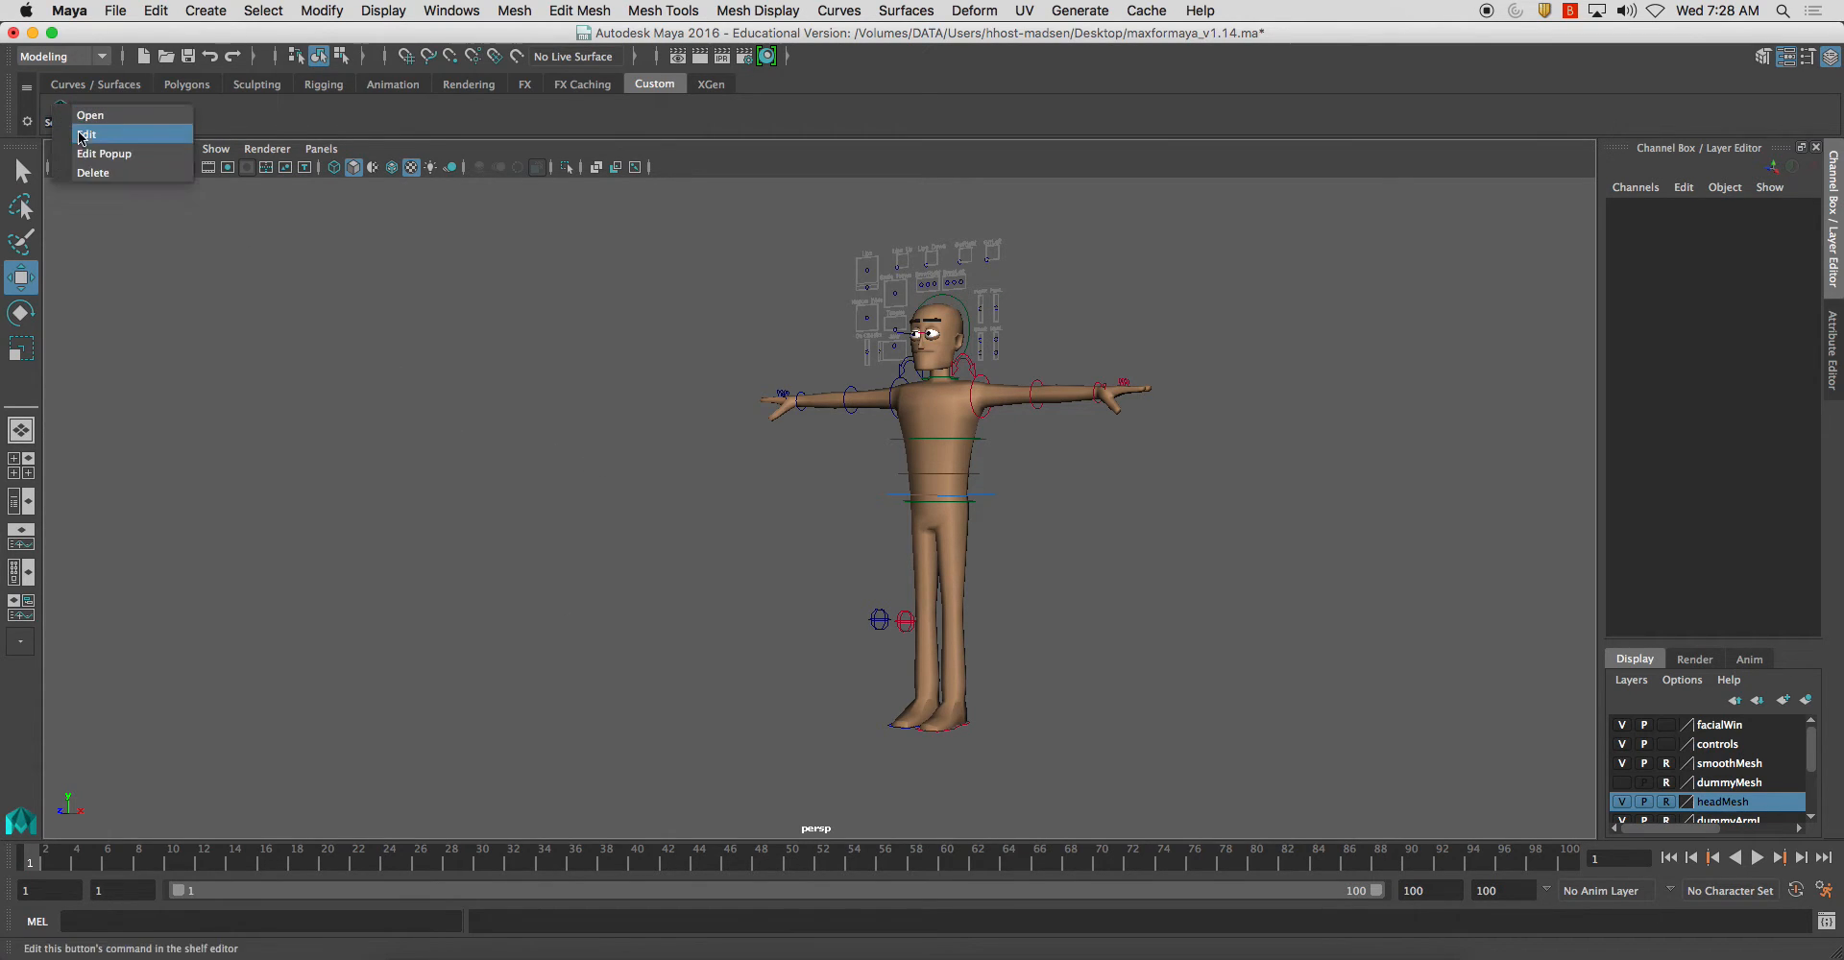
left_click(96, 173)
Step: Select all of the character's controls, create a quick select set named SelectAll and add it to the shelf
left_click_drag(661, 233, 1165, 803)
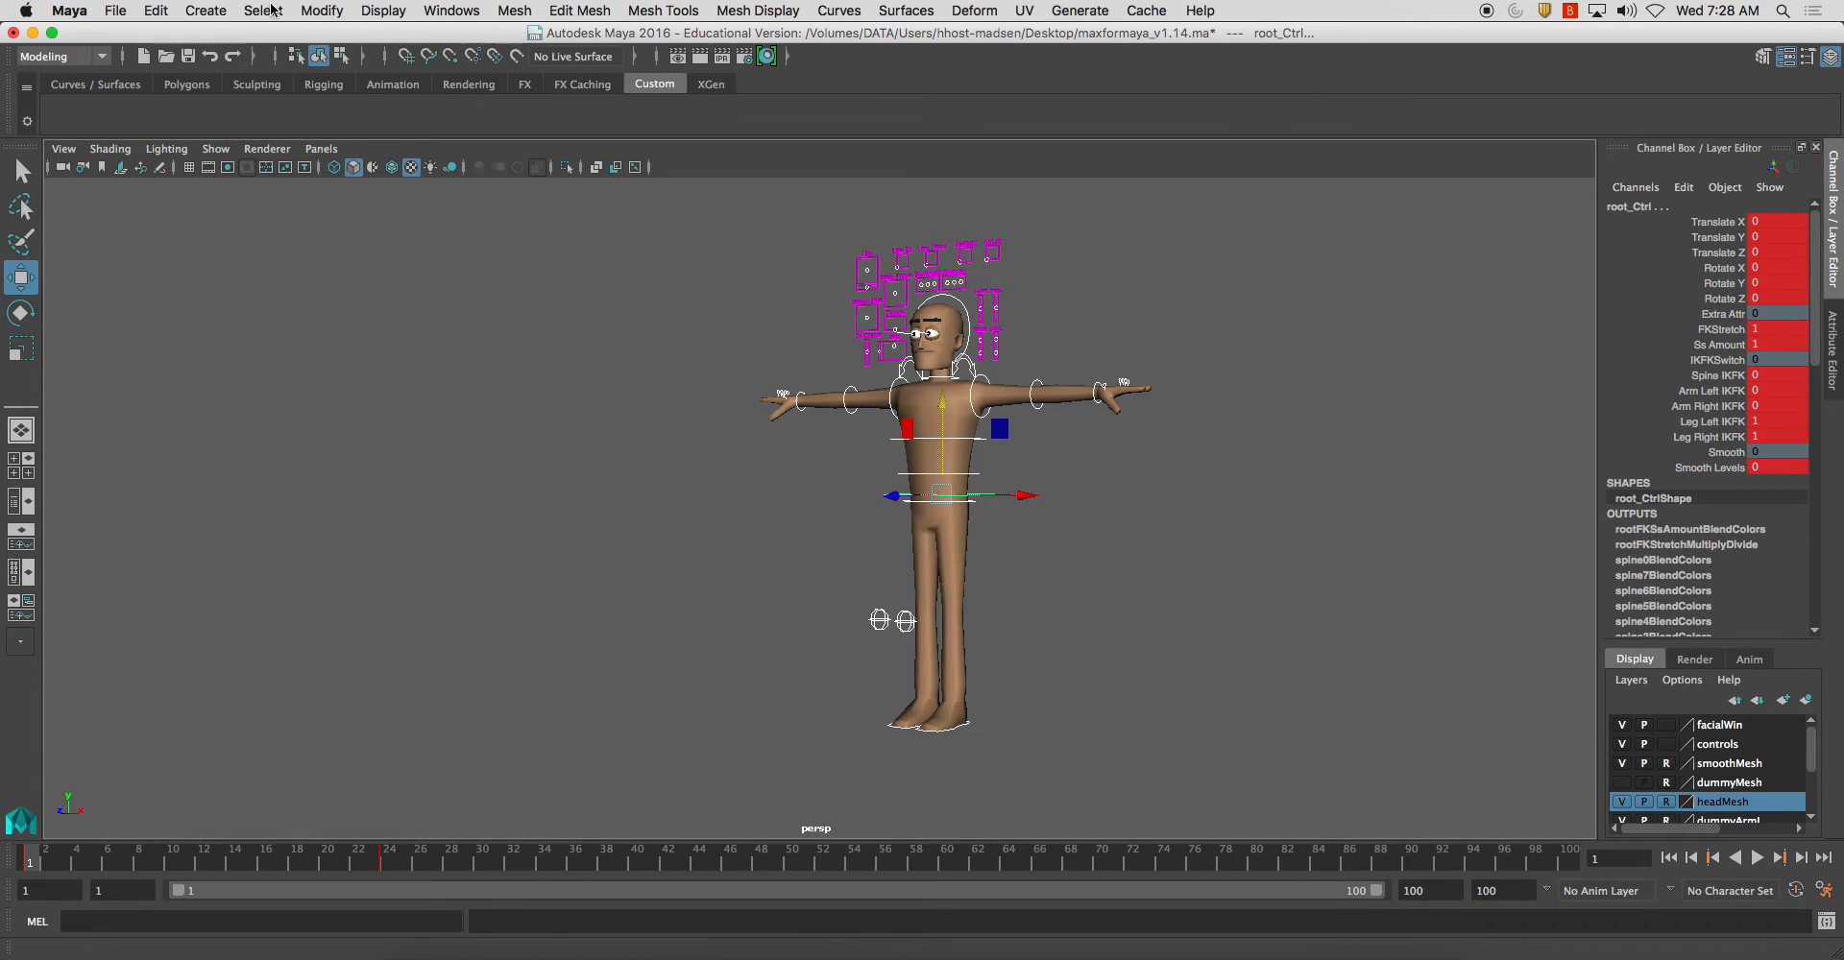
left_click(205, 11)
mouse_move(403, 379)
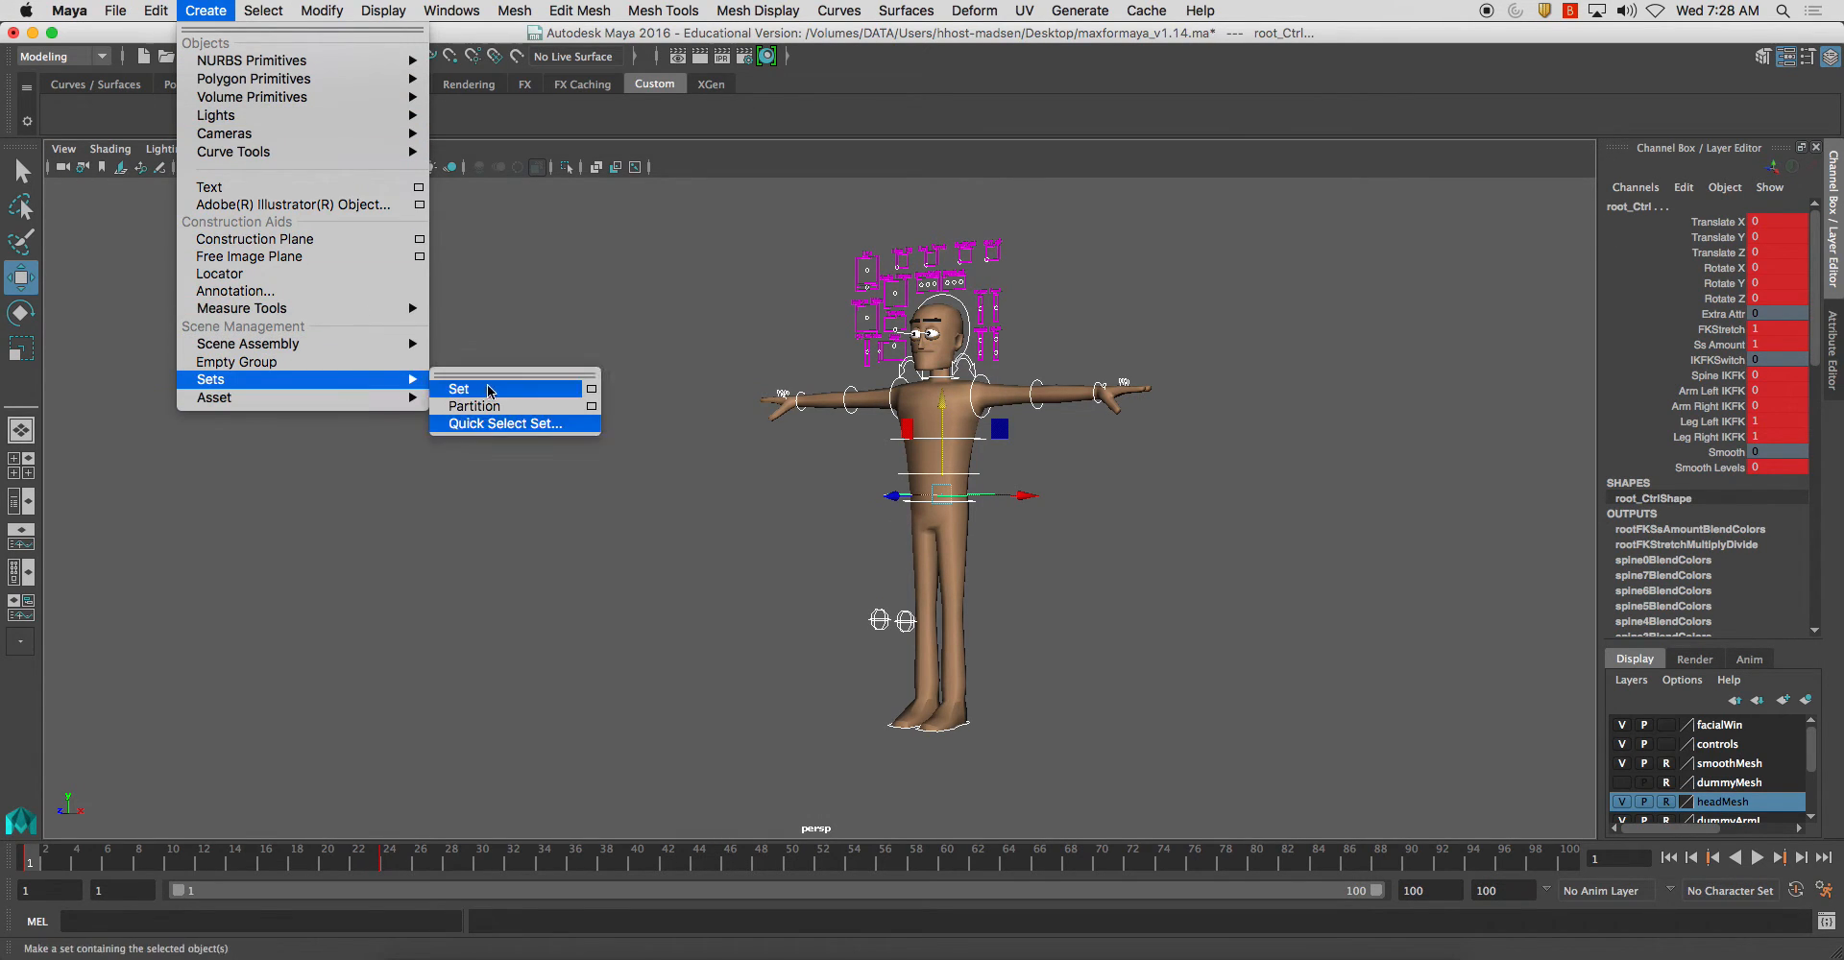
left_click(500, 423)
type("SelectAll")
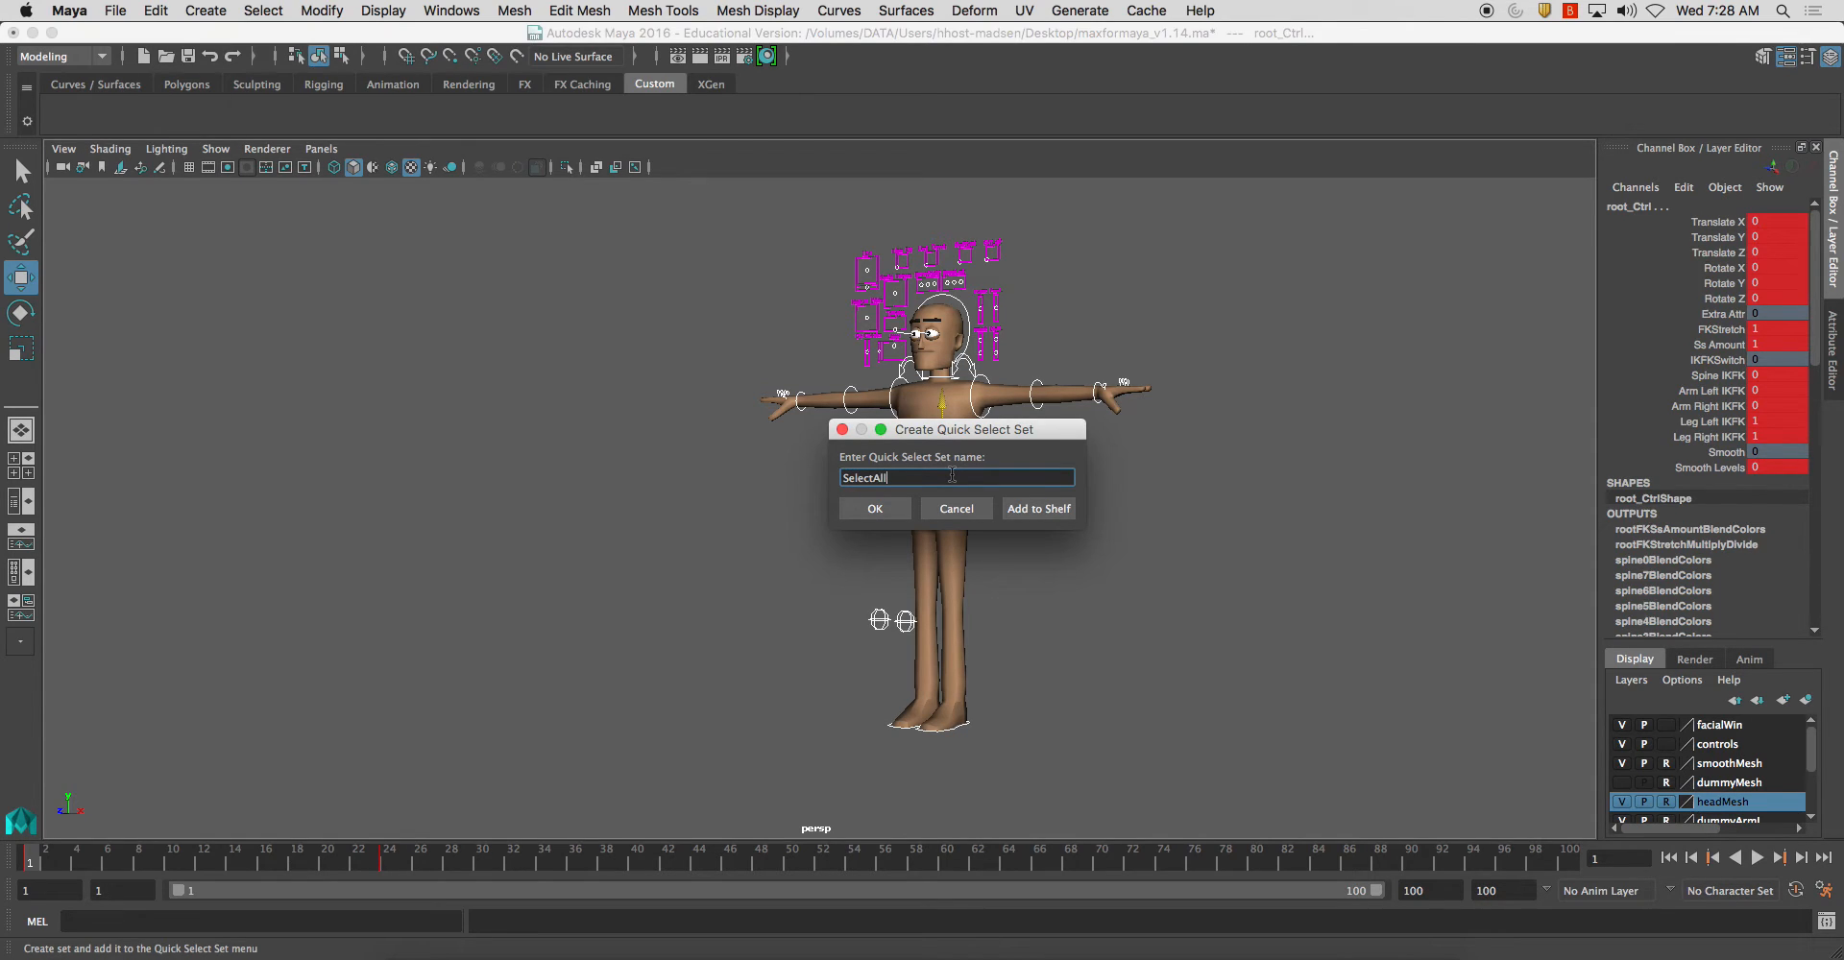
left_click(1064, 509)
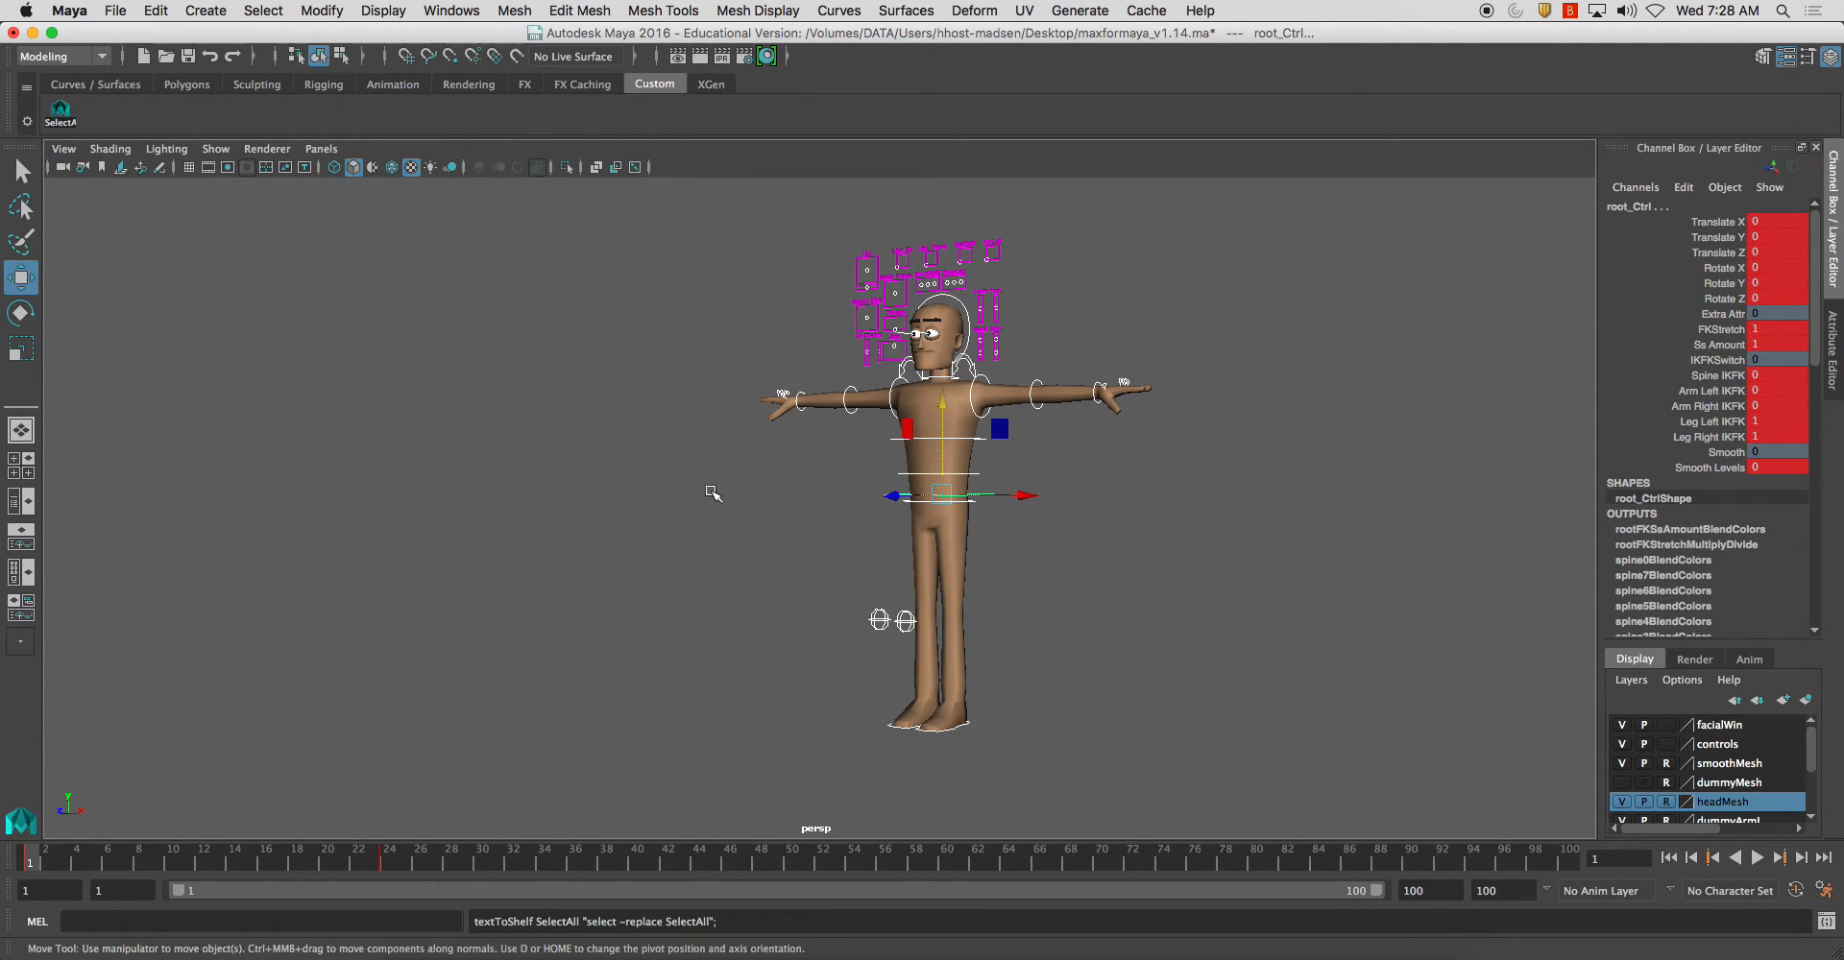
Step: Select every rig control with the SelectAll set, key the controls and move to frame 24
left_click(479, 585)
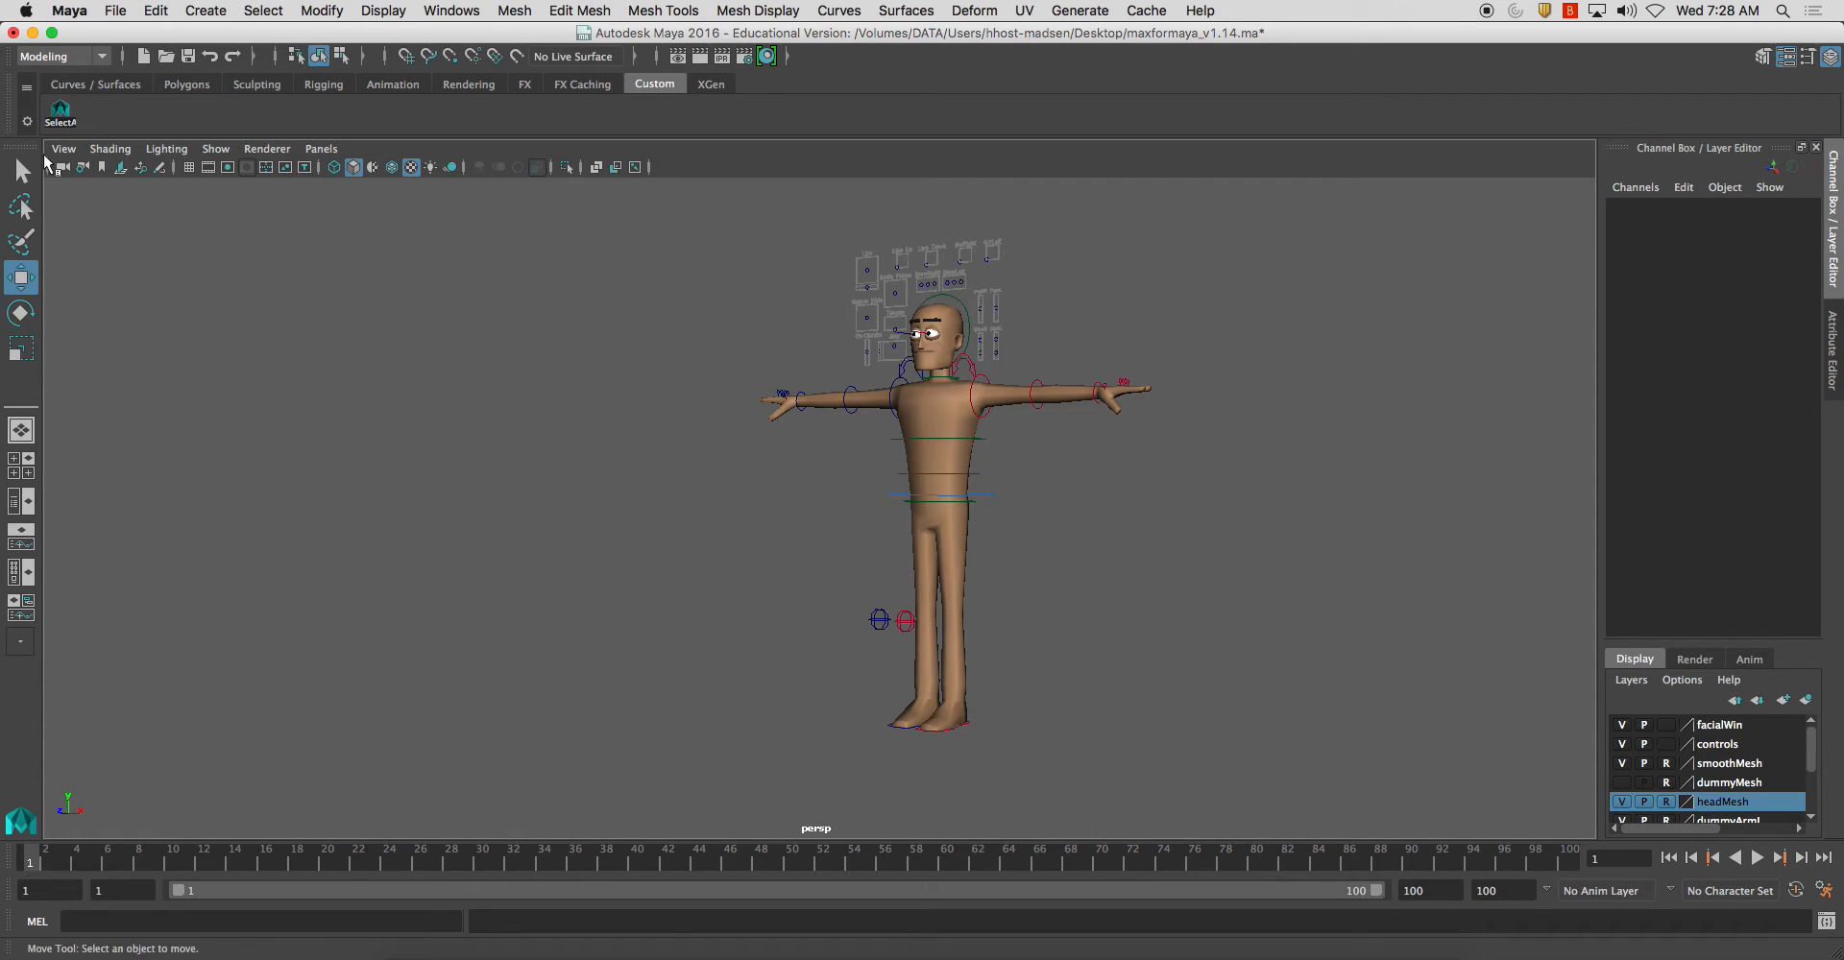
left_click(61, 110)
left_click_drag(44, 882, 392, 867)
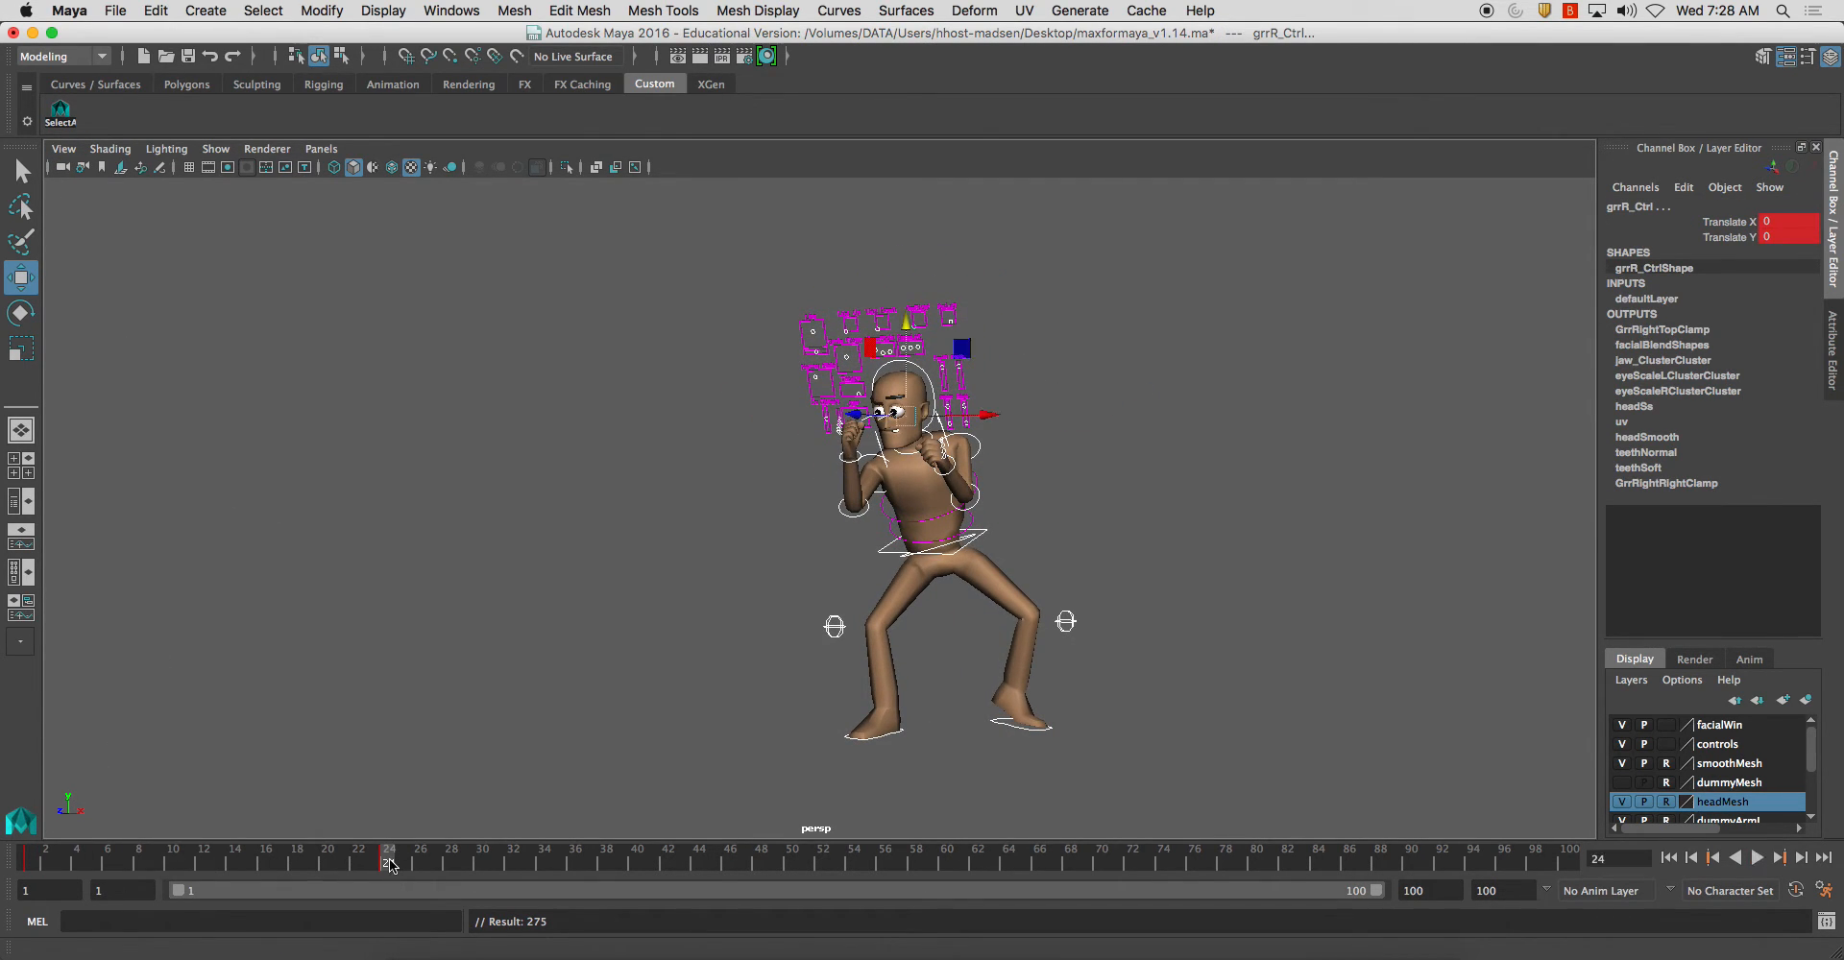
Step: Play the animation briefly, move to frame 48 and clear the selection
key("alt+v")
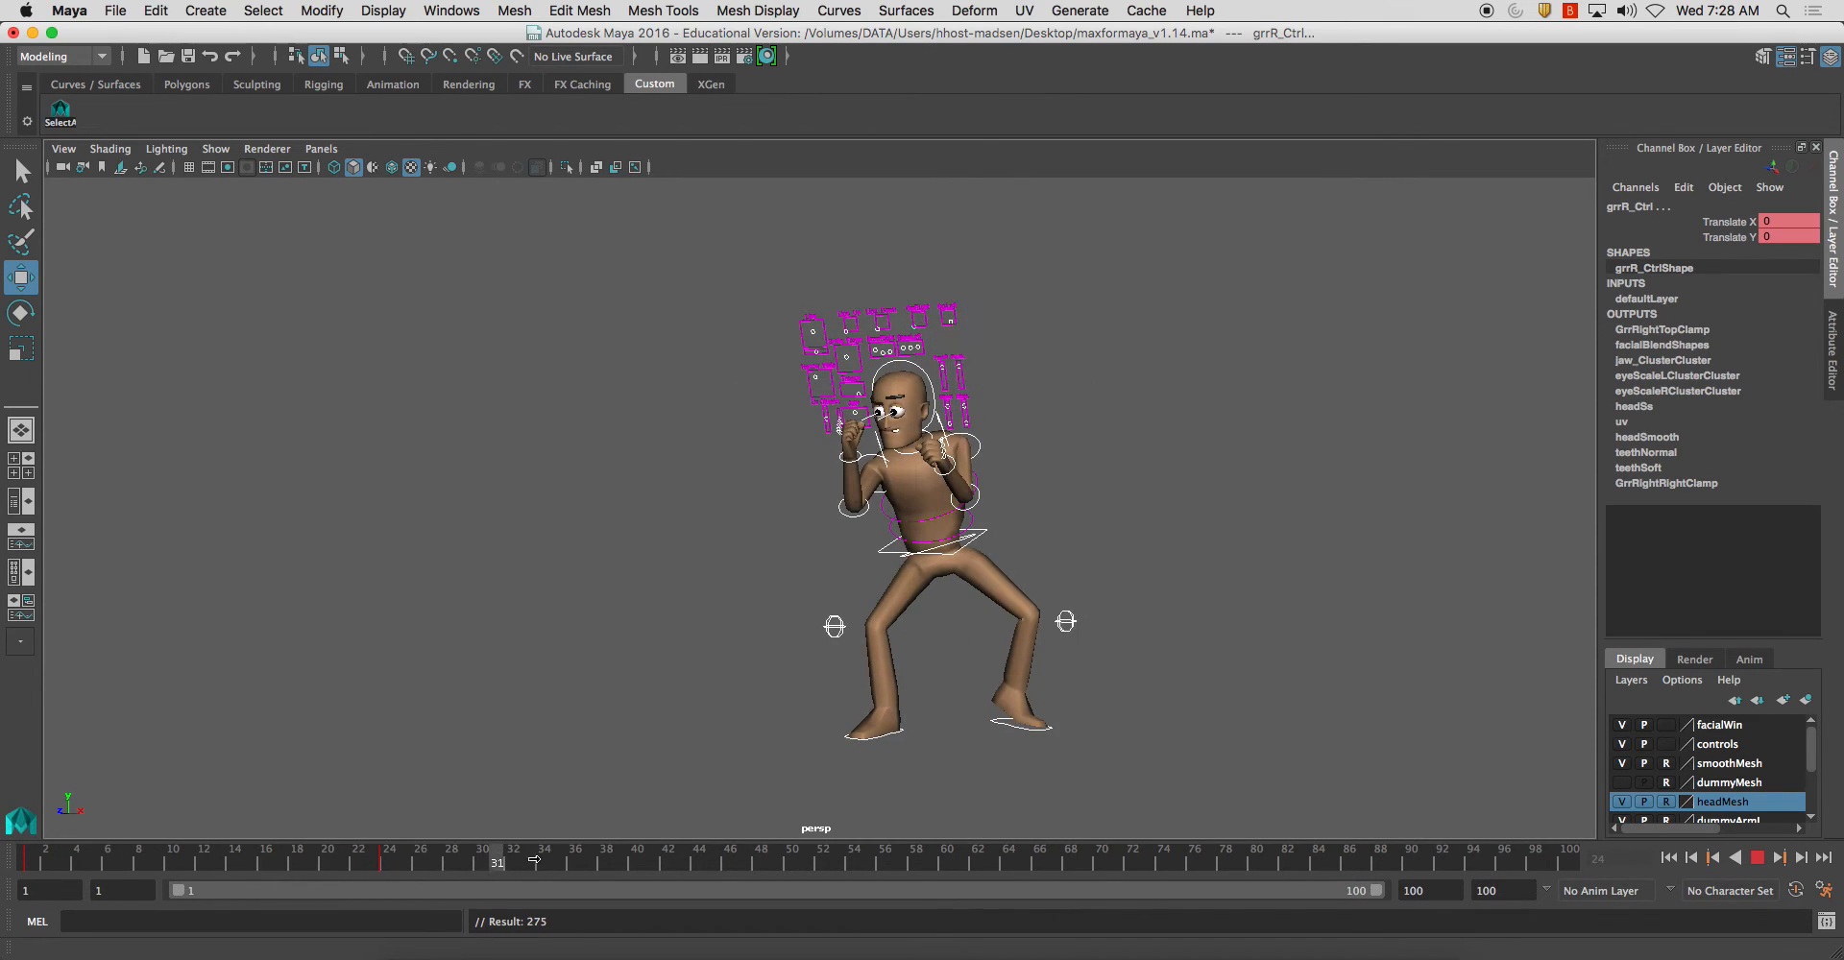
left_click(761, 861)
left_click(944, 569)
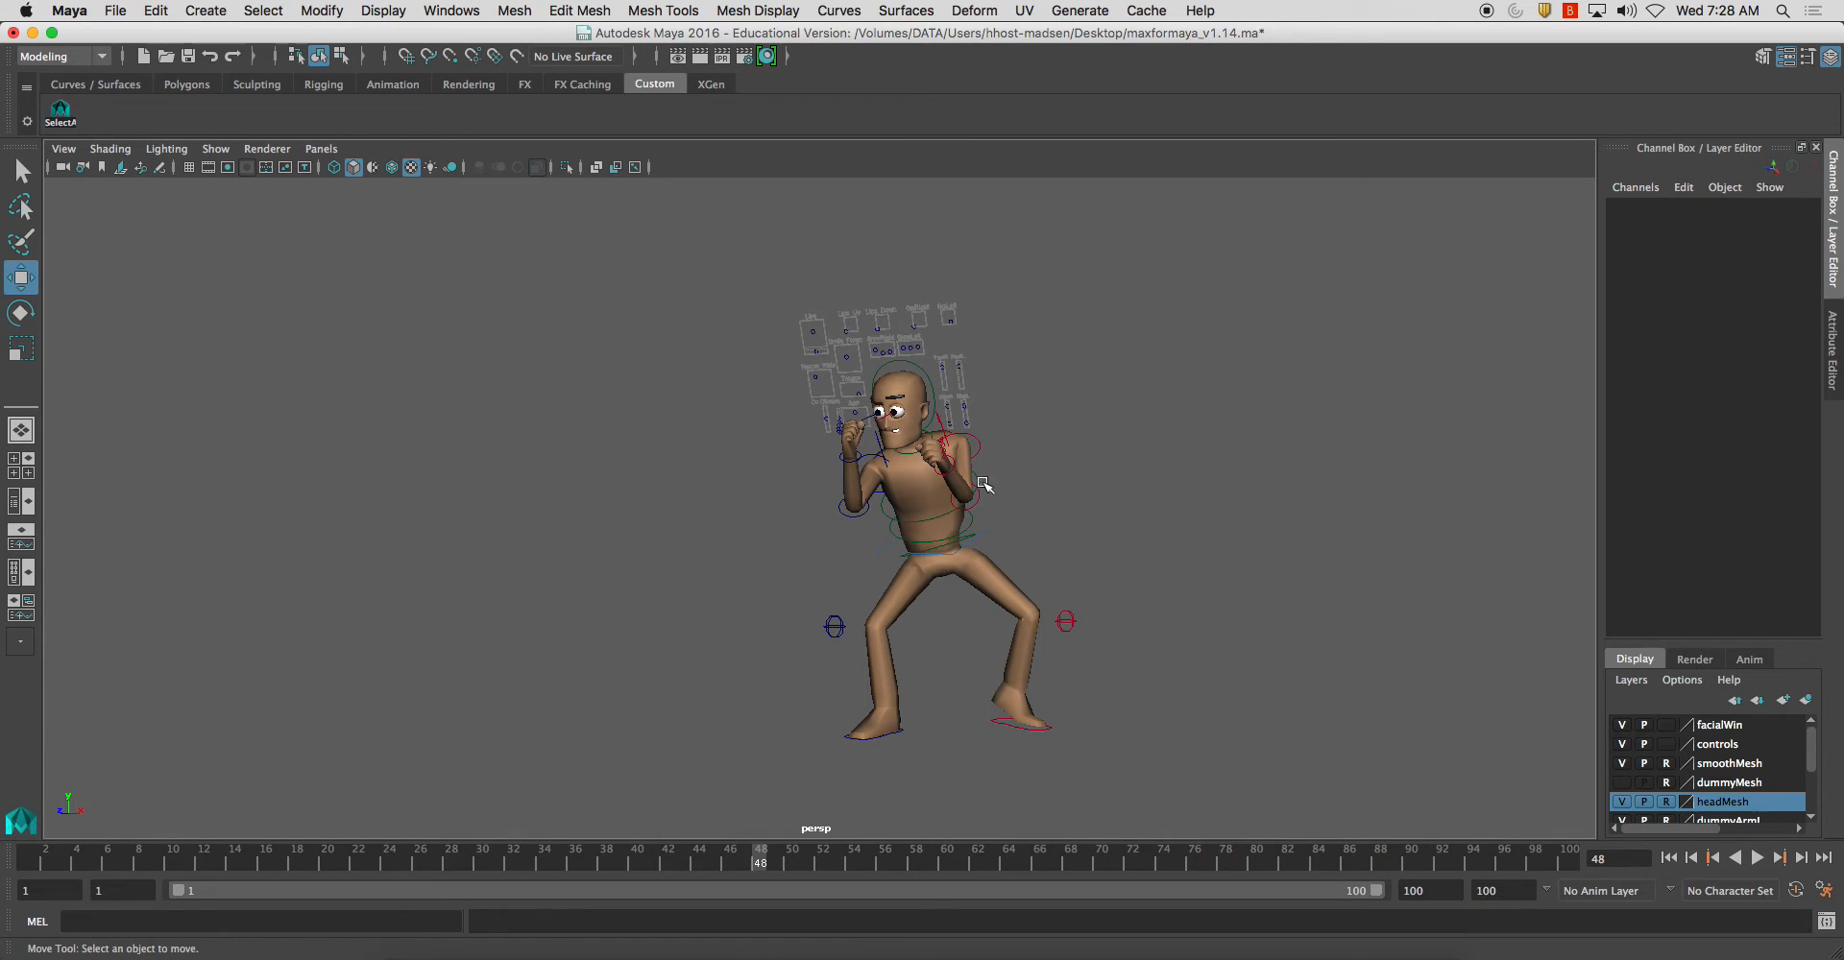
Step: Rotate the torso upright and swing both shoulder controls so the character's arms are raised
left_click(983, 531)
key("e")
left_click_drag(918, 539, 860, 470)
left_click(1077, 434)
left_click(984, 450)
left_click(784, 522)
left_click(884, 452)
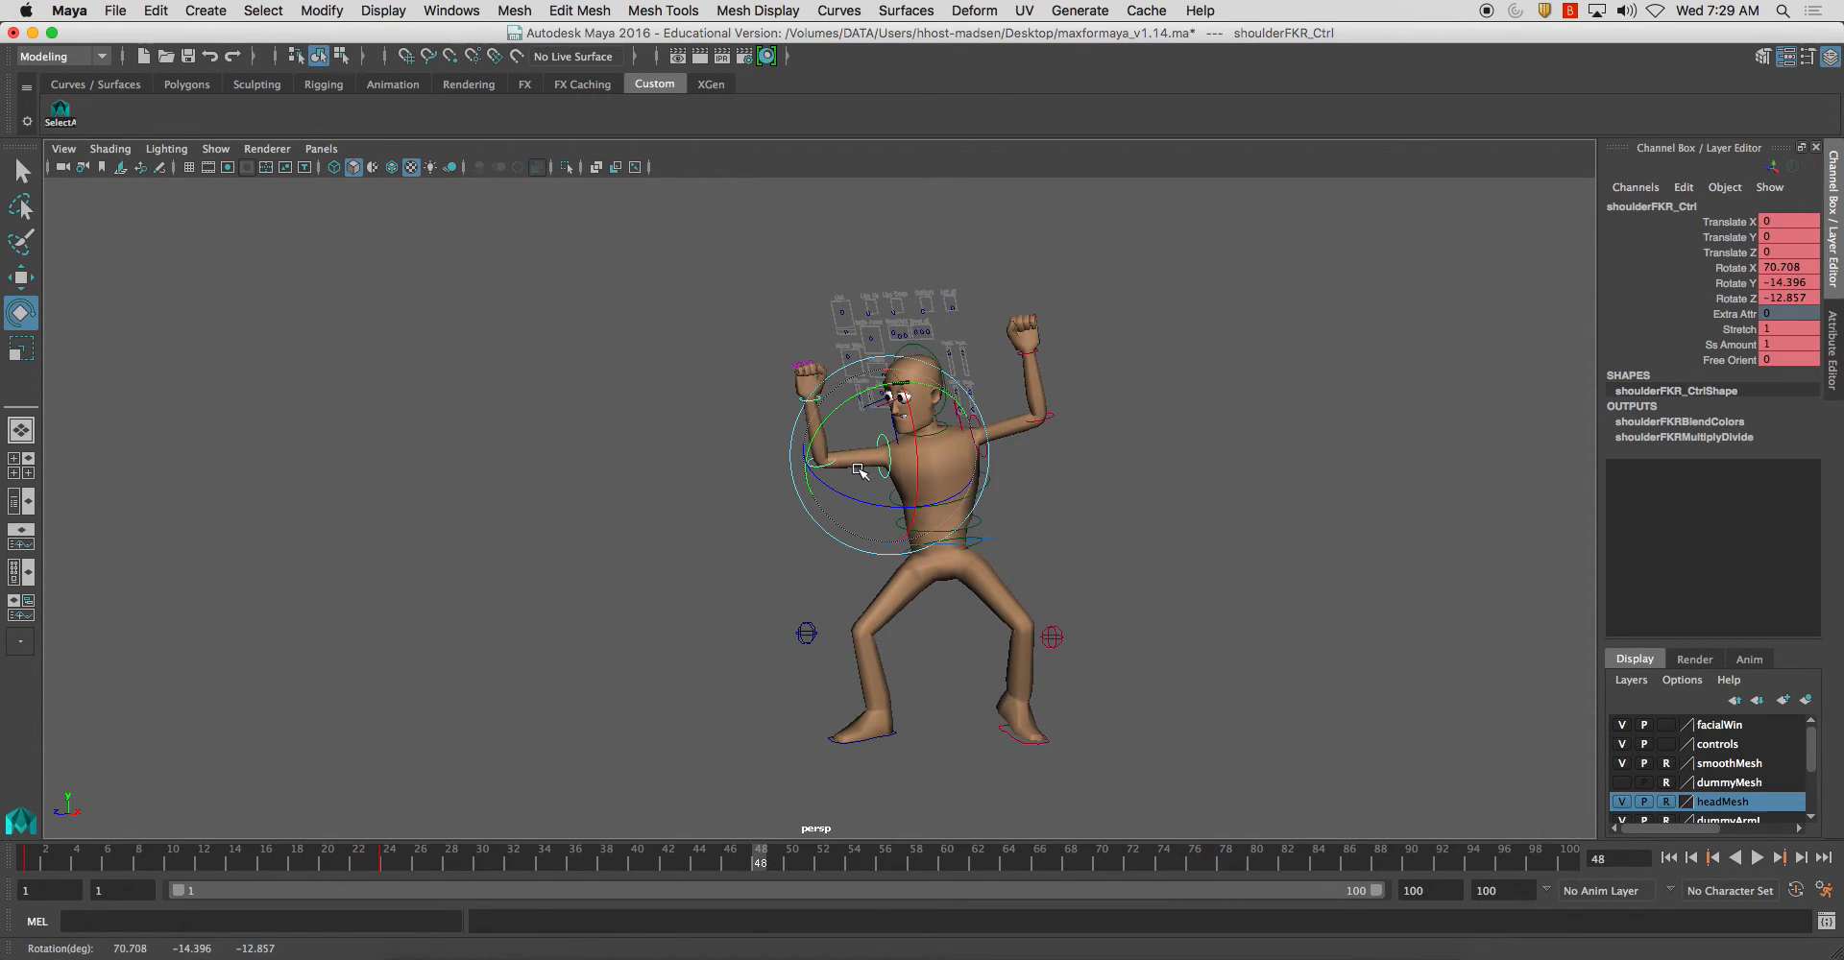
Step: Rotate the lower spine control to about 16.3, 13.5 and 7.6 degrees in X, Y and Z
left_click(1052, 514)
left_click(994, 526)
left_click_drag(960, 531, 954, 496)
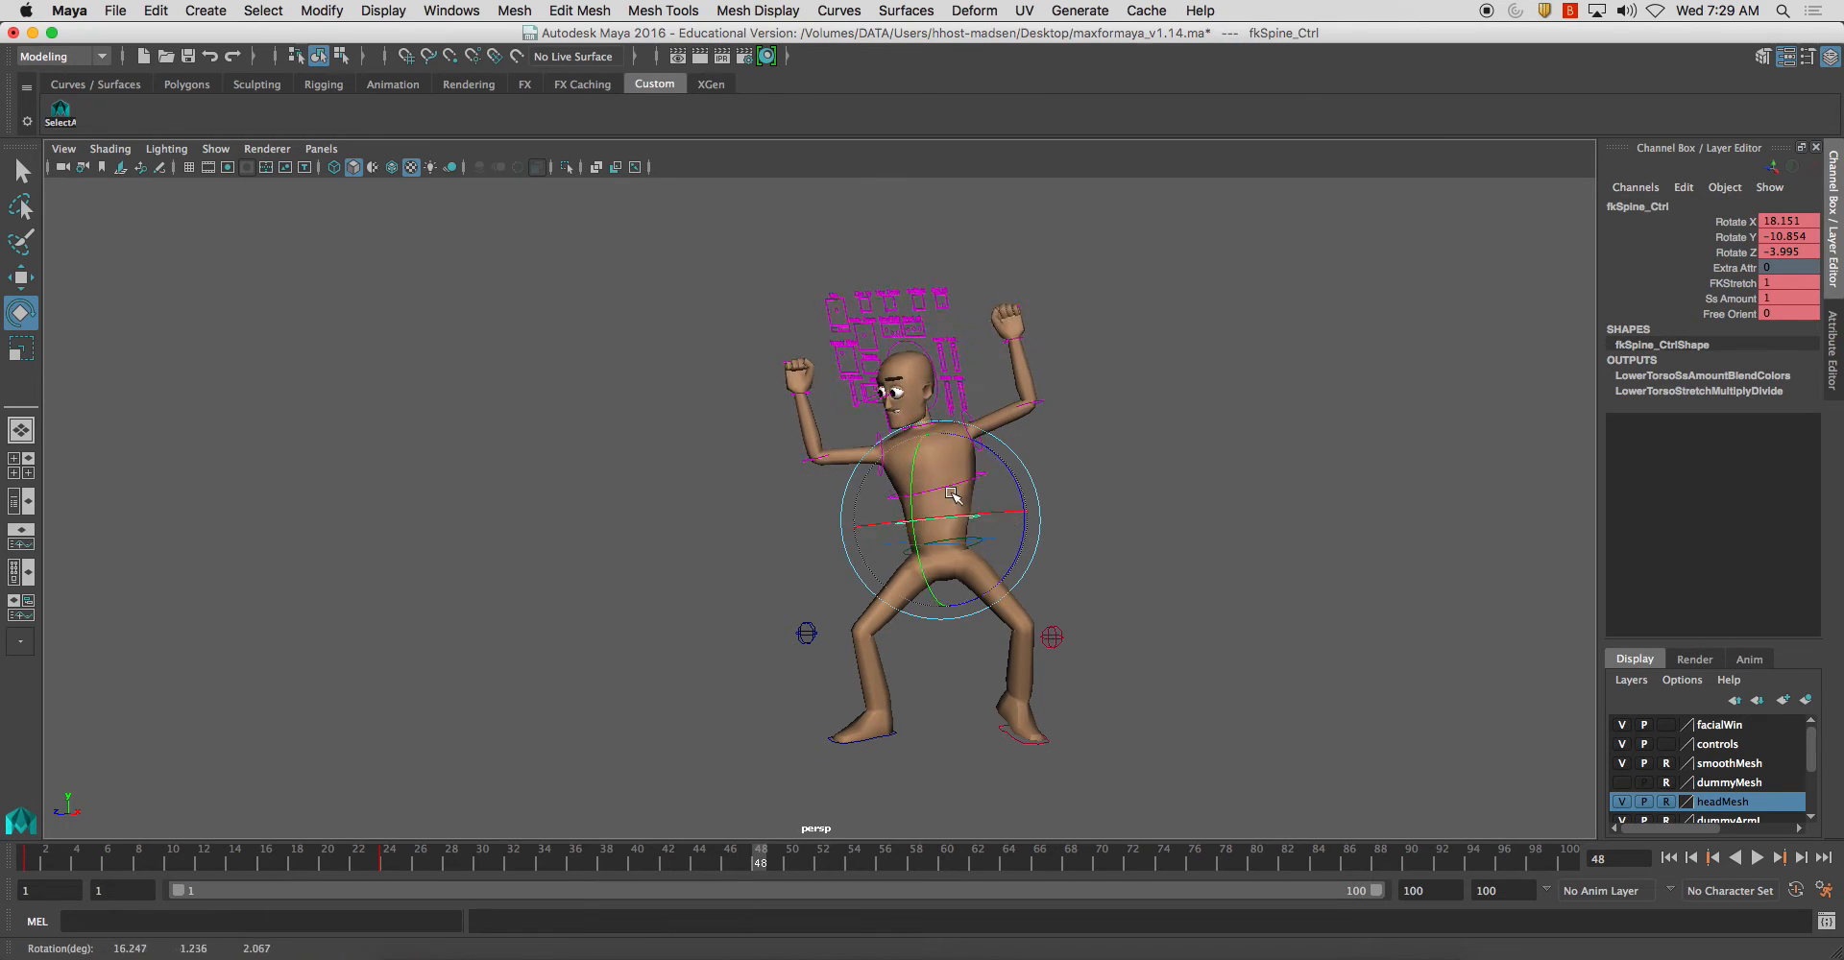
Step: Turn the left foot control forward to a Rotate Y of about 5.8
left_click(1045, 739)
left_click_drag(1056, 729, 1006, 730)
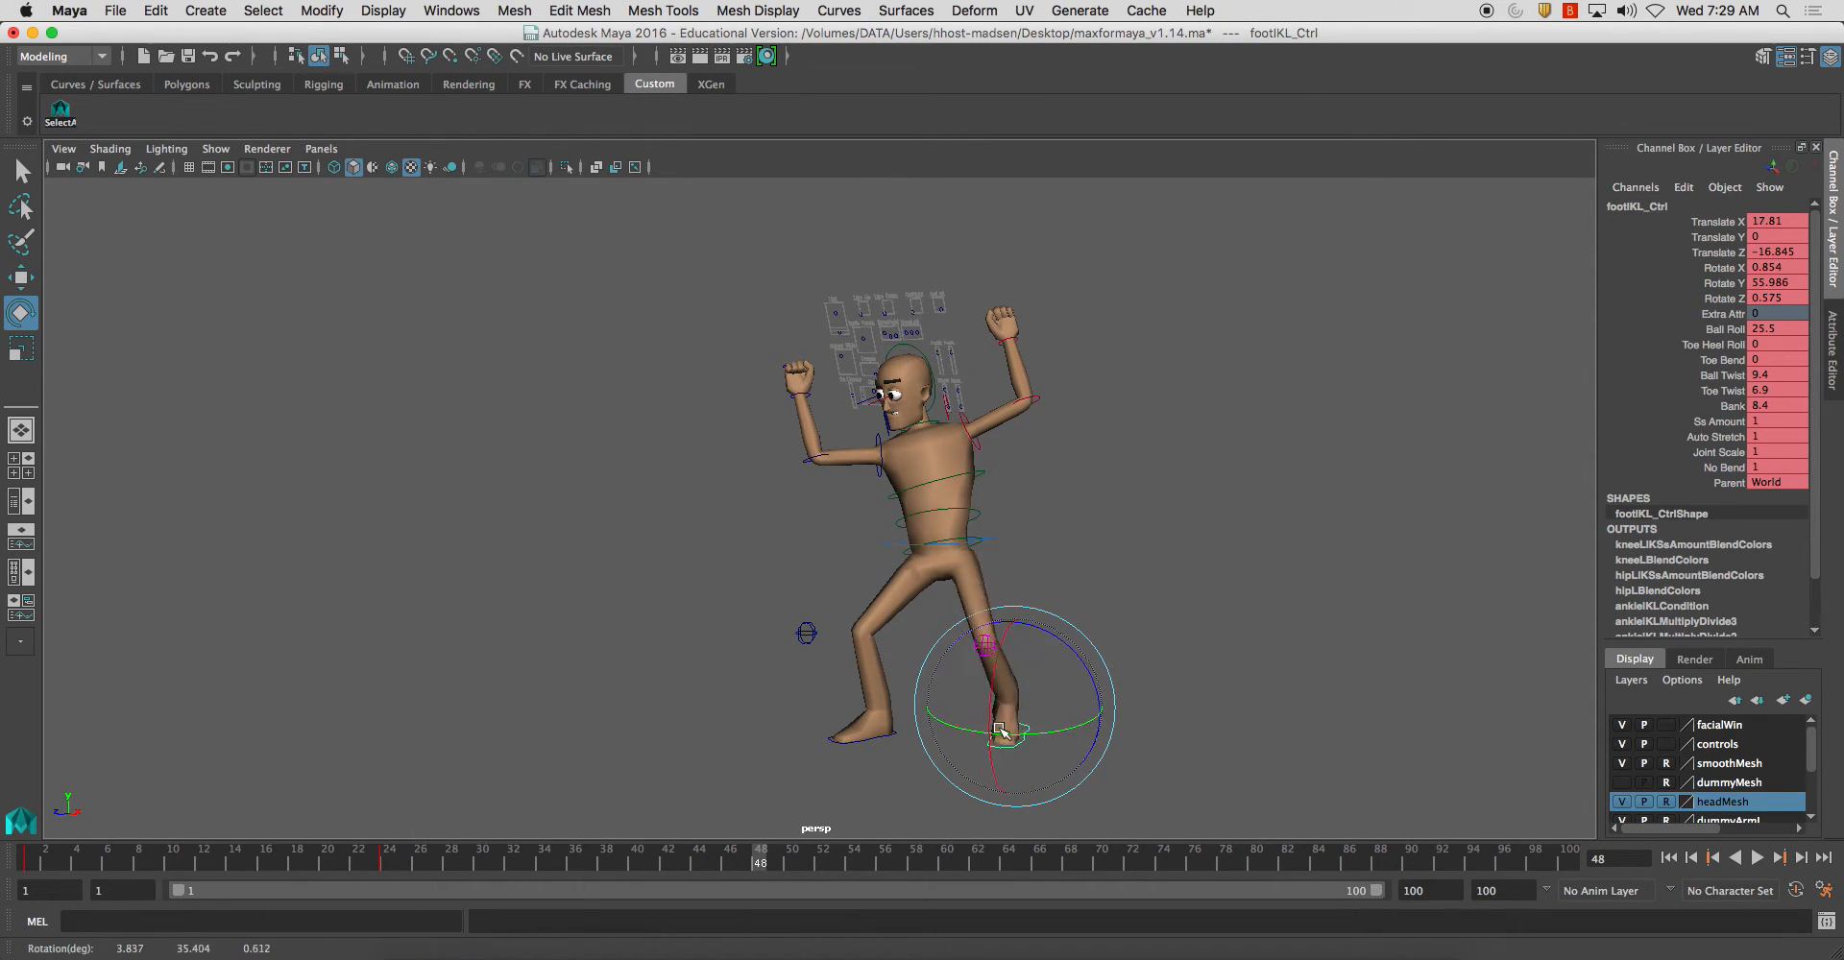
left_click(1078, 515)
Step: Move the hip control slightly forward so the character's weight shifts toward the front foot
left_click(874, 551)
key("w")
left_click_drag(874, 551, 843, 553)
Step: Move the right foot forward to a Translate Z of about 62.8 and set its Toe Heel Roll to -26.5
left_click(884, 725)
left_click_drag(885, 725, 835, 727)
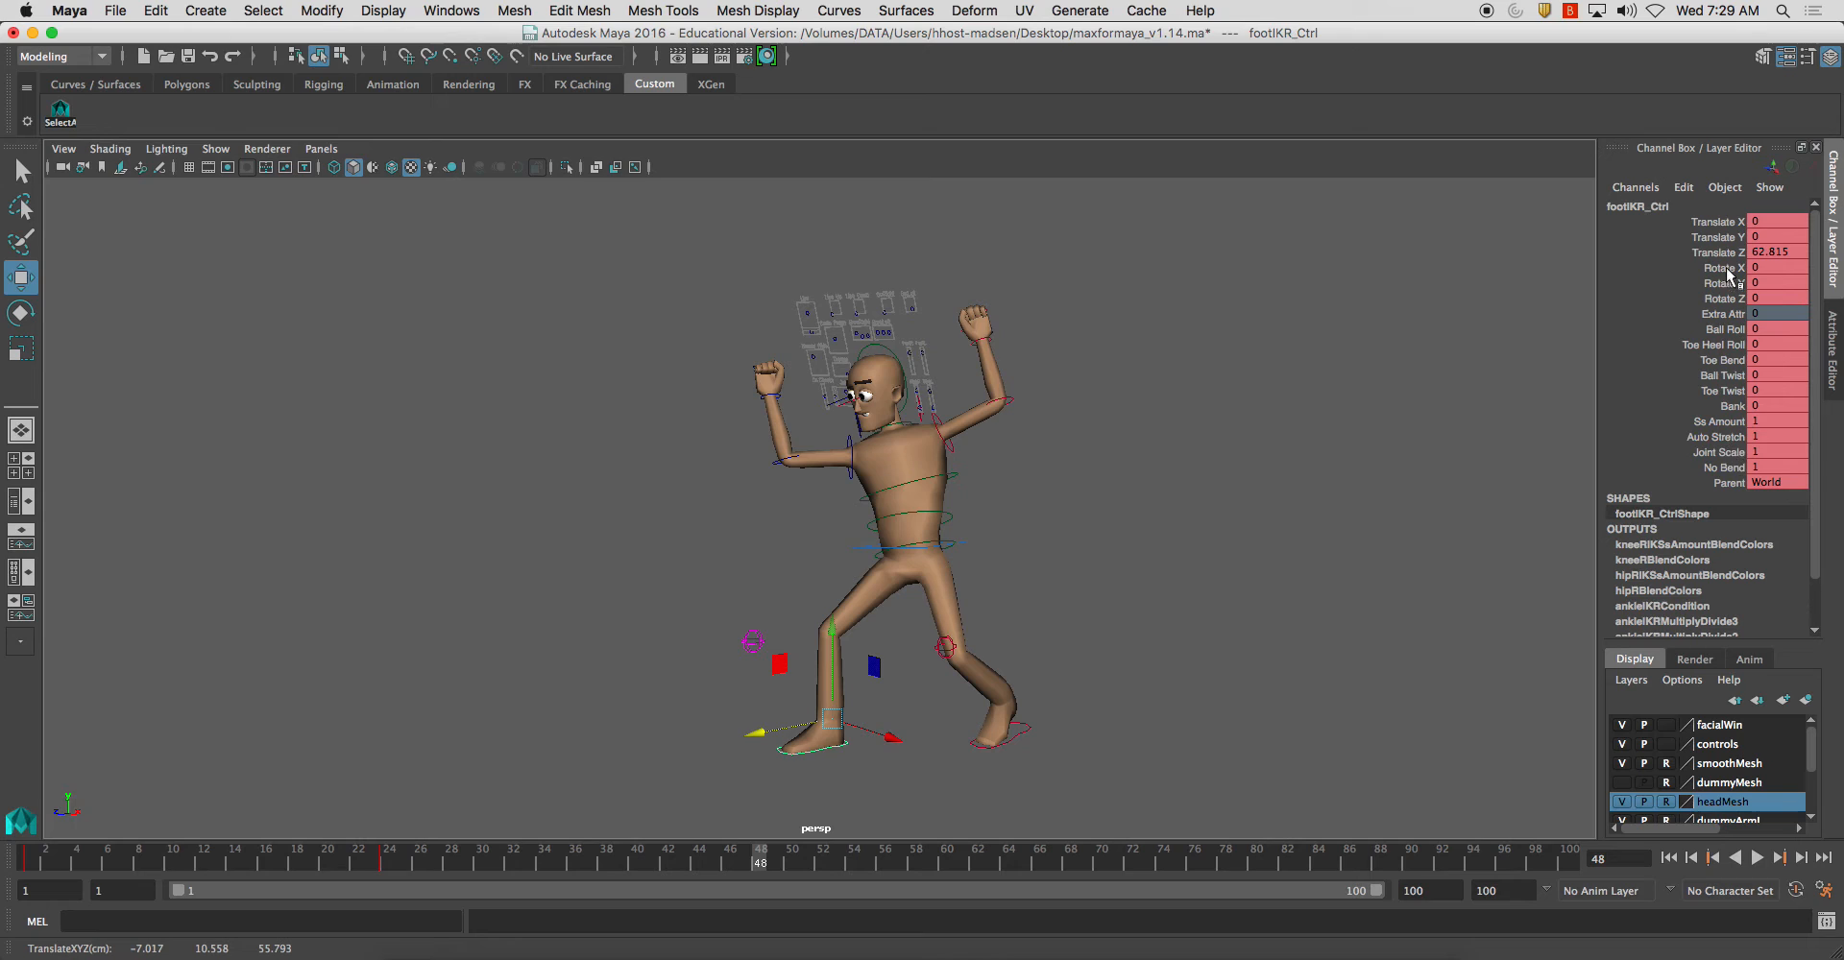
left_click(1725, 345)
middle_click_drag(951, 467, 855, 467)
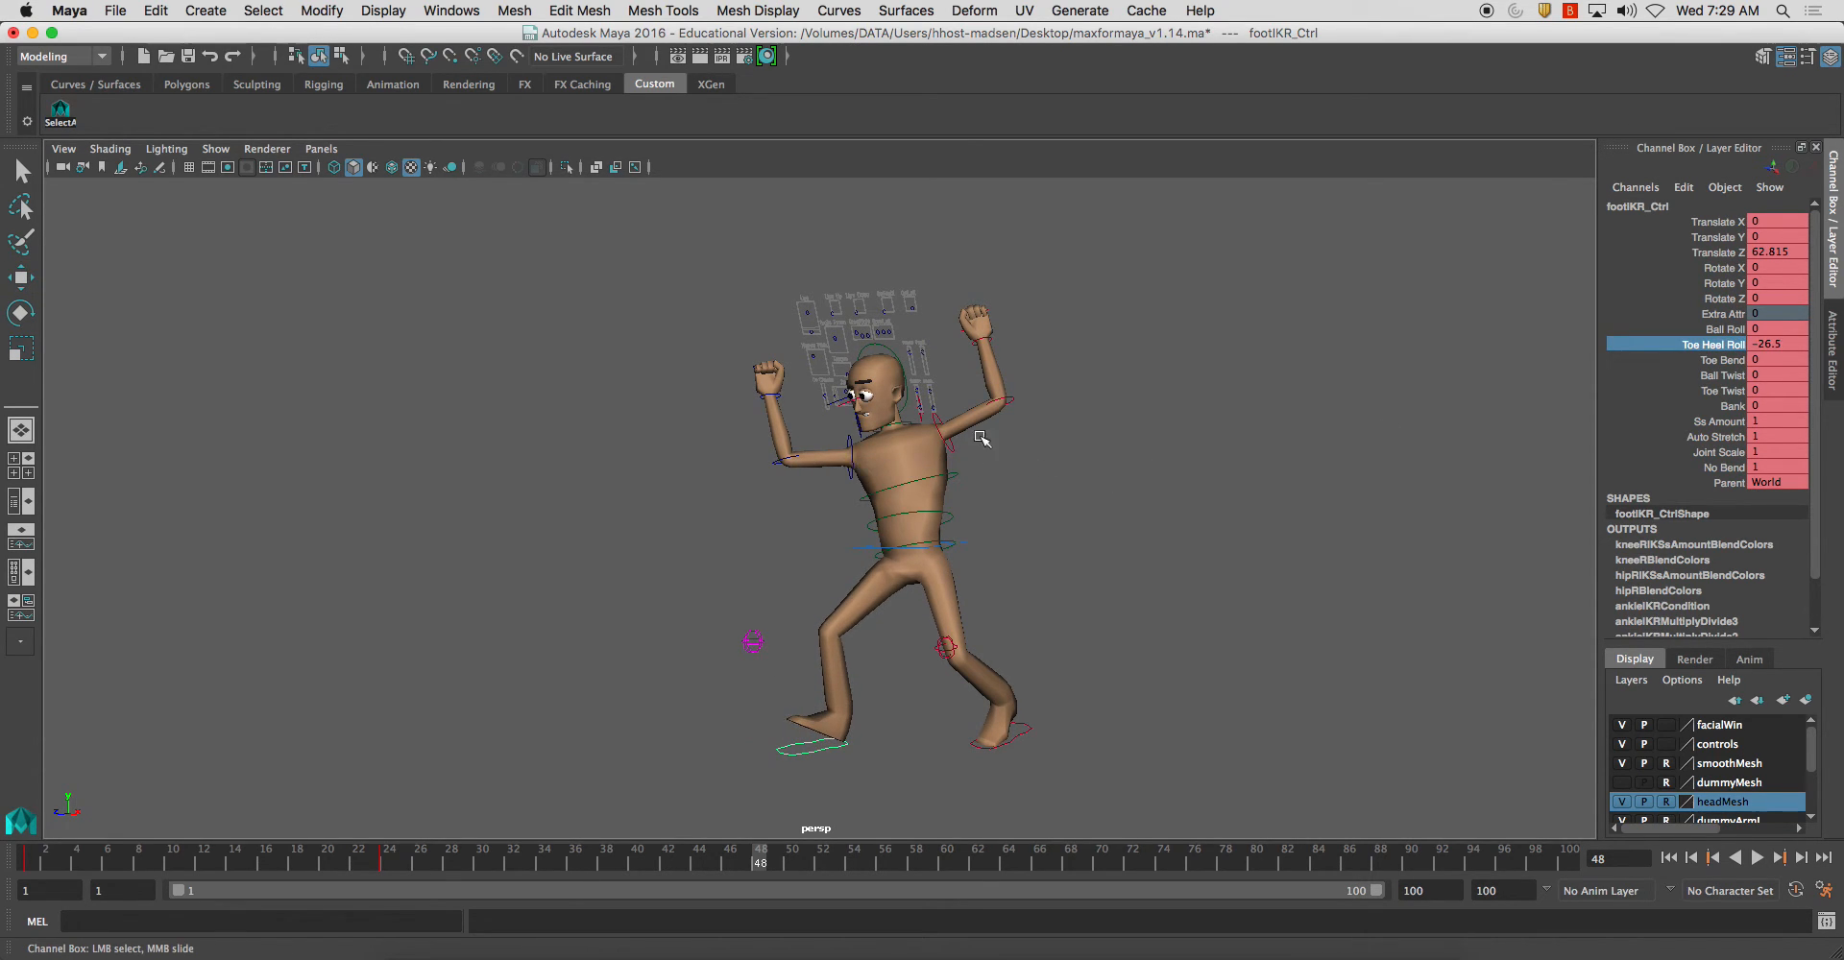
Step: Twist the lower spine control to about 3.5, 32.4 and 10.4 degrees in X, Y and Z
left_click(1056, 392)
key("w")
left_click(953, 519)
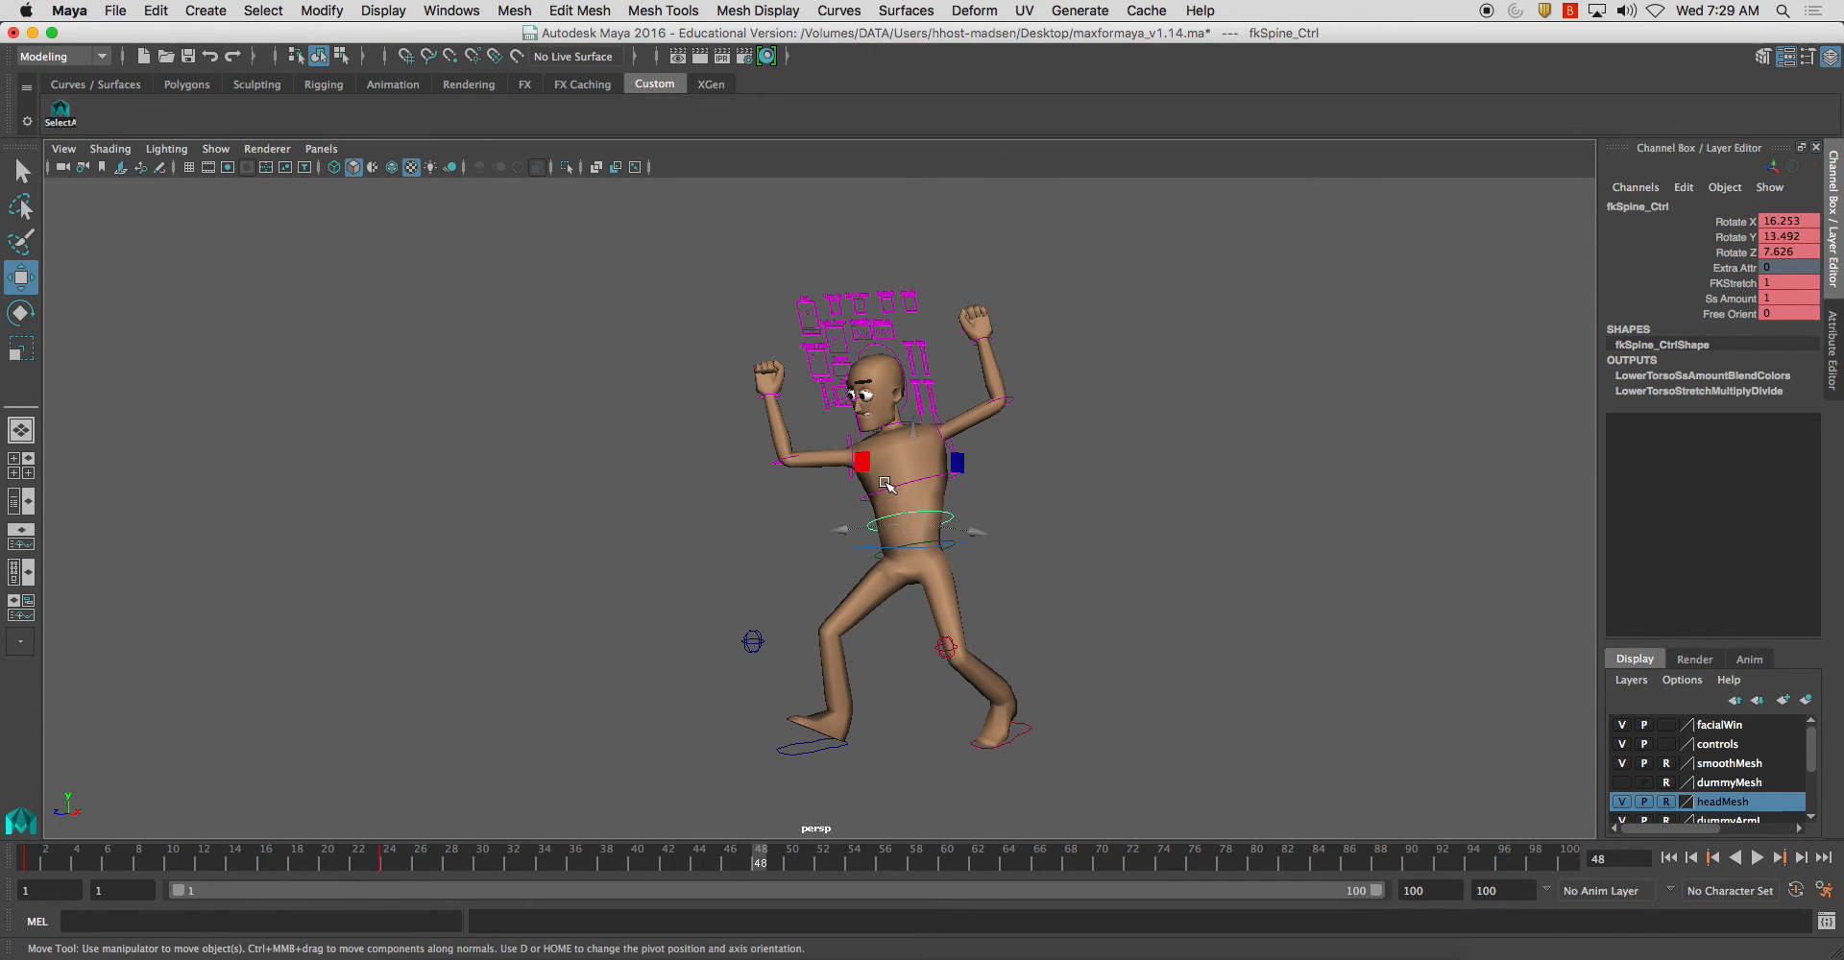
key("e")
left_click_drag(885, 501, 862, 491)
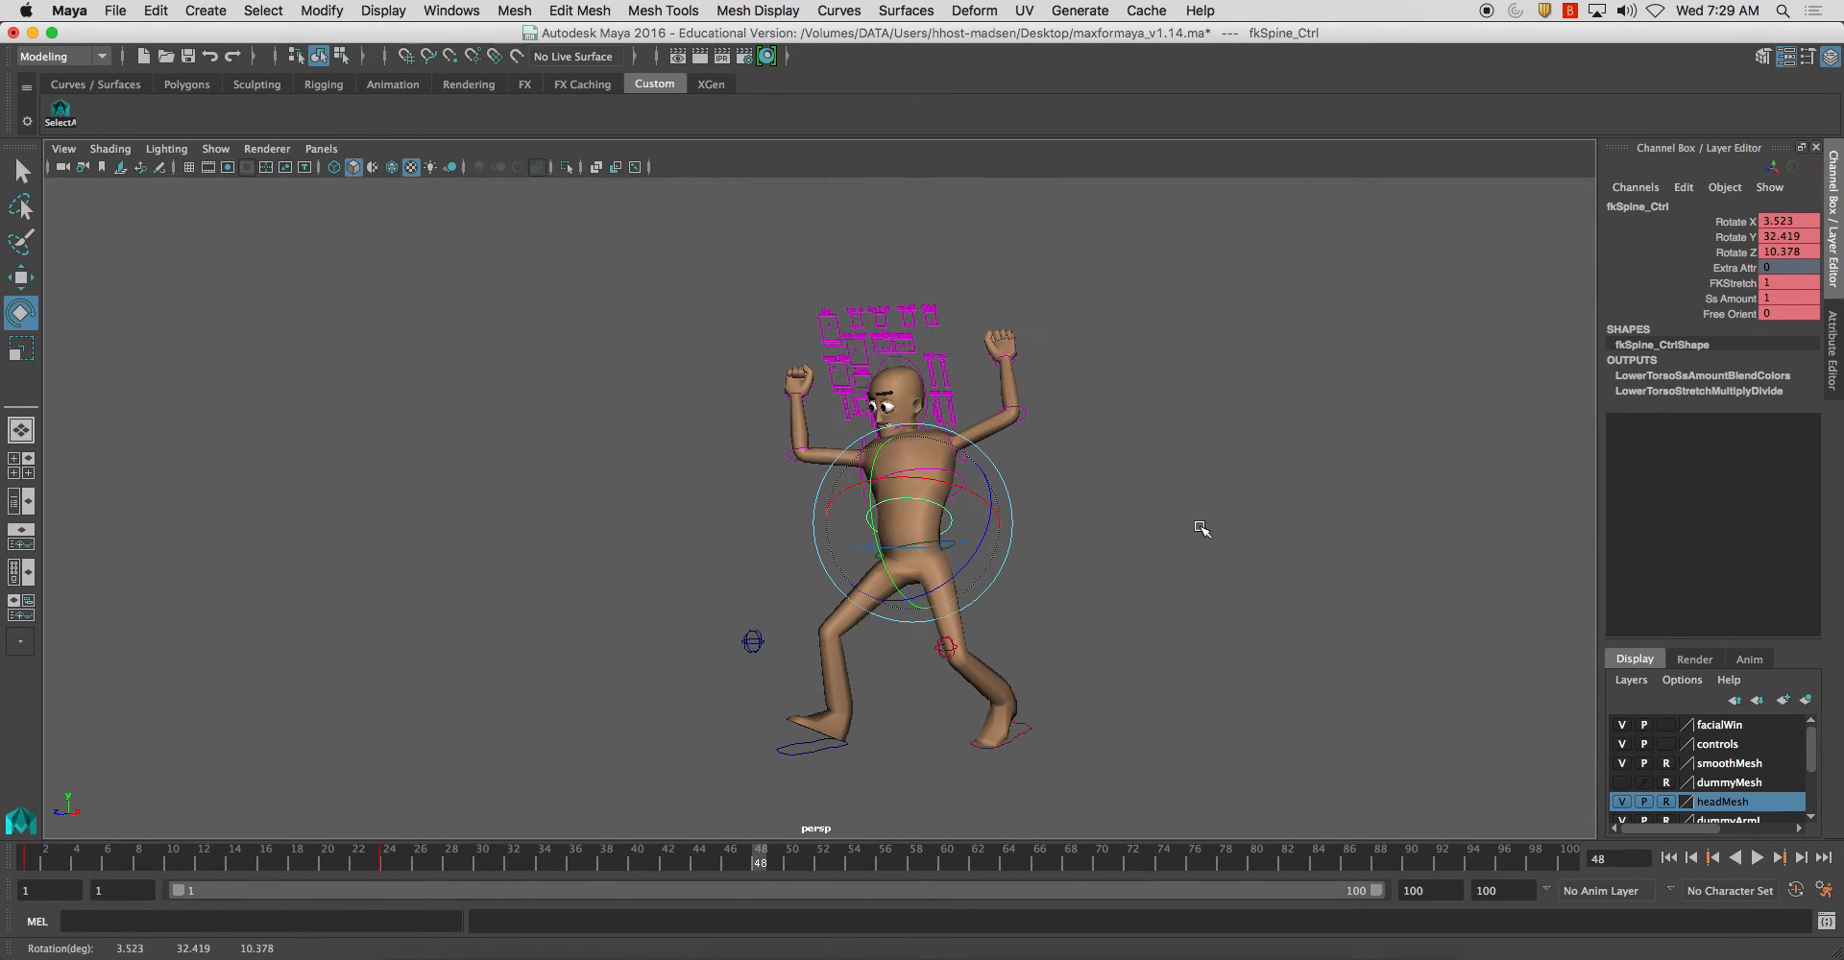
Step: Rotate the head control back so the character looks upward
left_click(1099, 463)
left_click(901, 394)
left_click_drag(904, 396, 927, 363)
Step: Move the right foot control outward to a Translate X of about -27.8
left_click(1023, 564)
left_click_drag(1023, 564, 1063, 599, "alt")
left_click(886, 734)
left_click_drag(890, 737, 931, 708, "alt")
key("w")
left_click_drag(1054, 660, 865, 654, "alt")
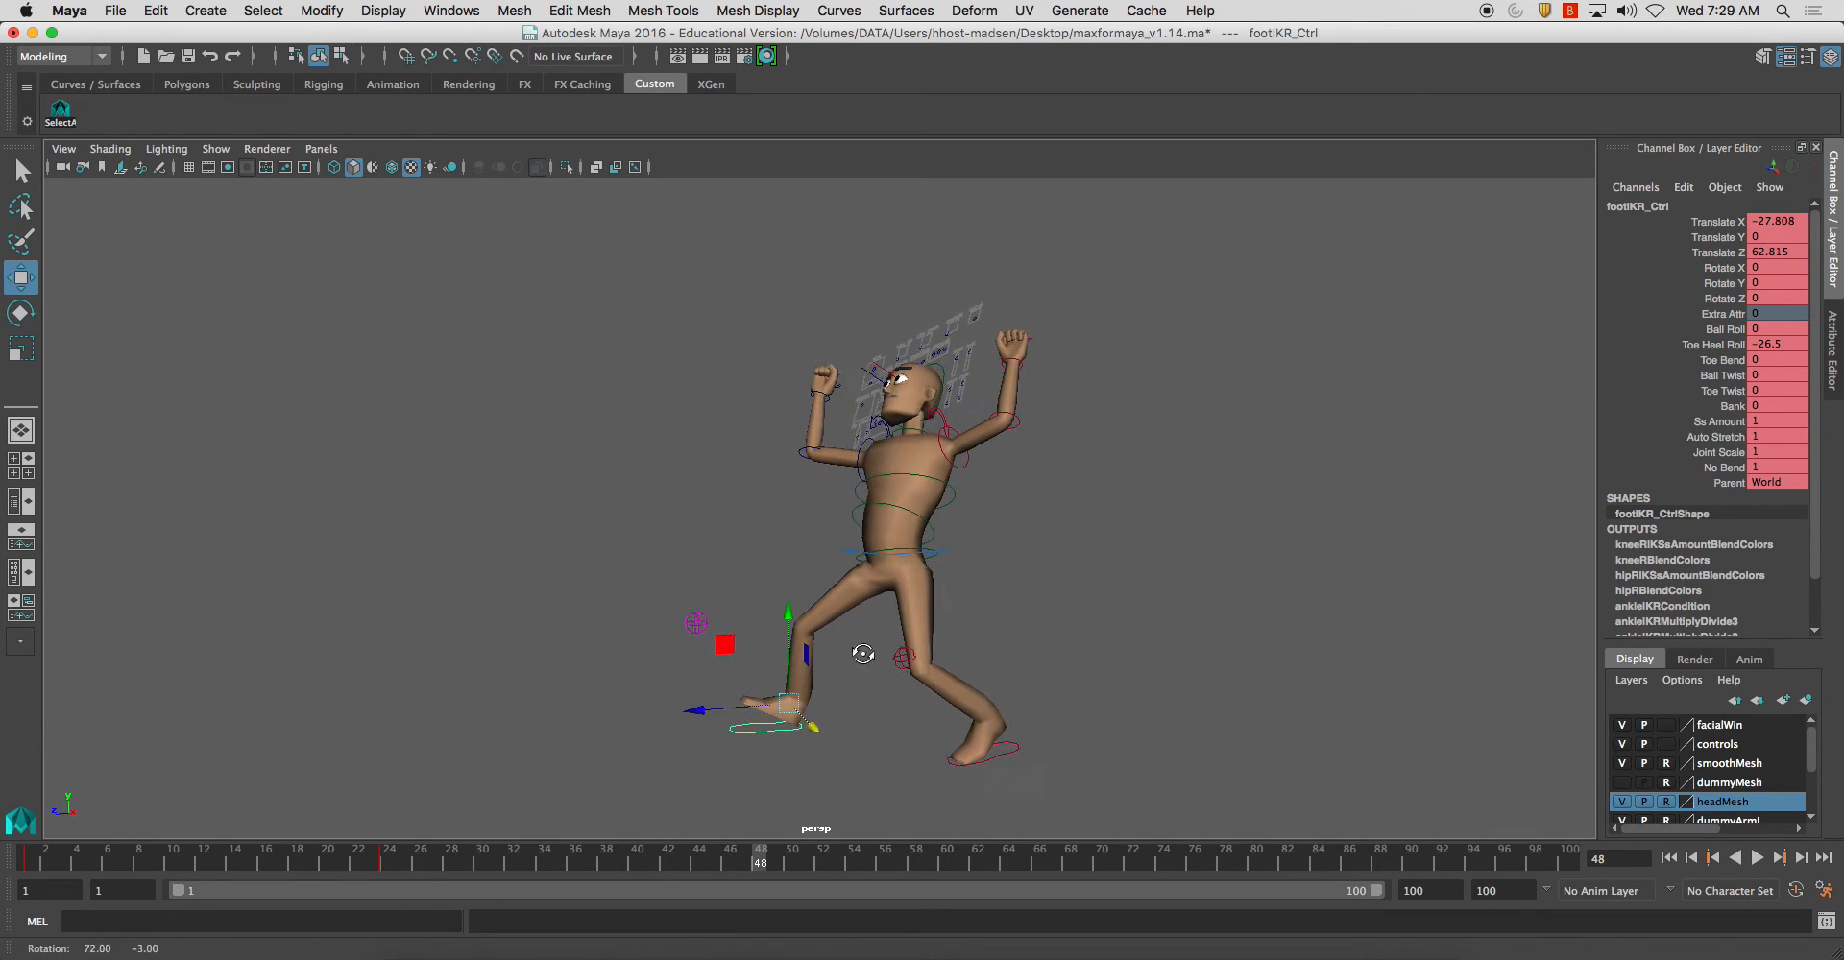
Step: Turn the left foot outward to a Rotate Y of about 48.6 and reposition it along the floor
left_click(1001, 751)
key("e")
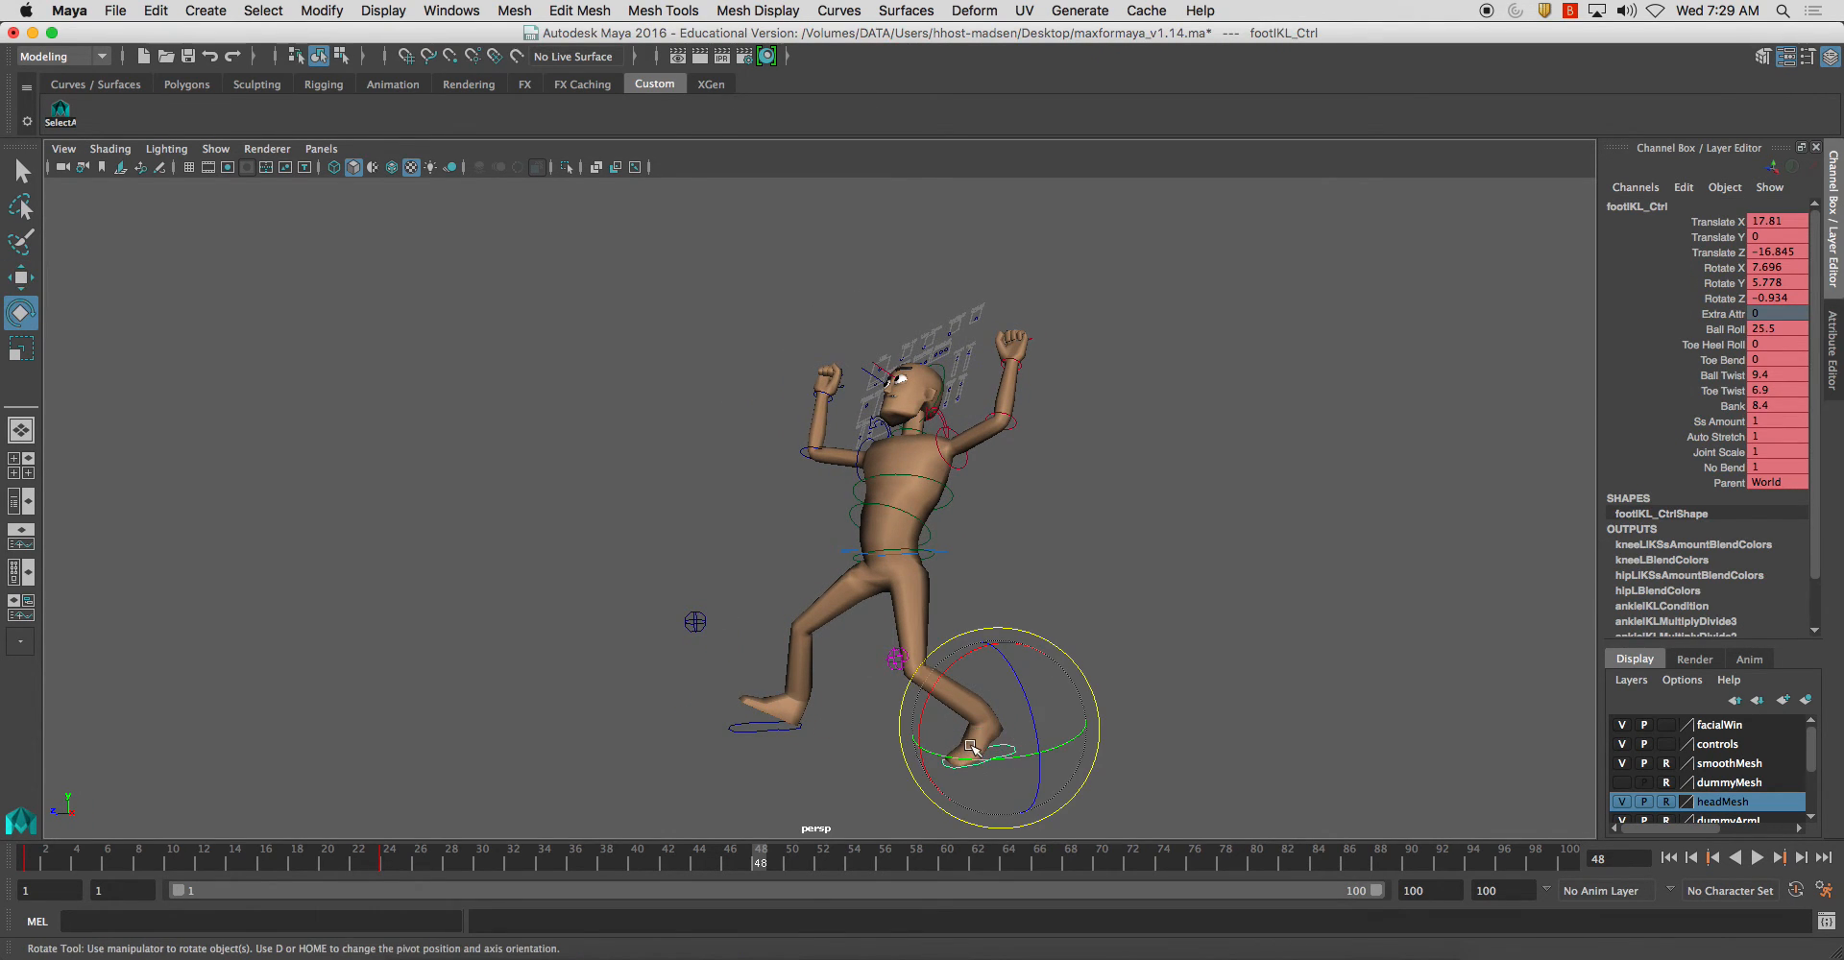
left_click_drag(970, 746, 1024, 769)
key("w")
left_click_drag(1046, 672, 849, 685, "alt")
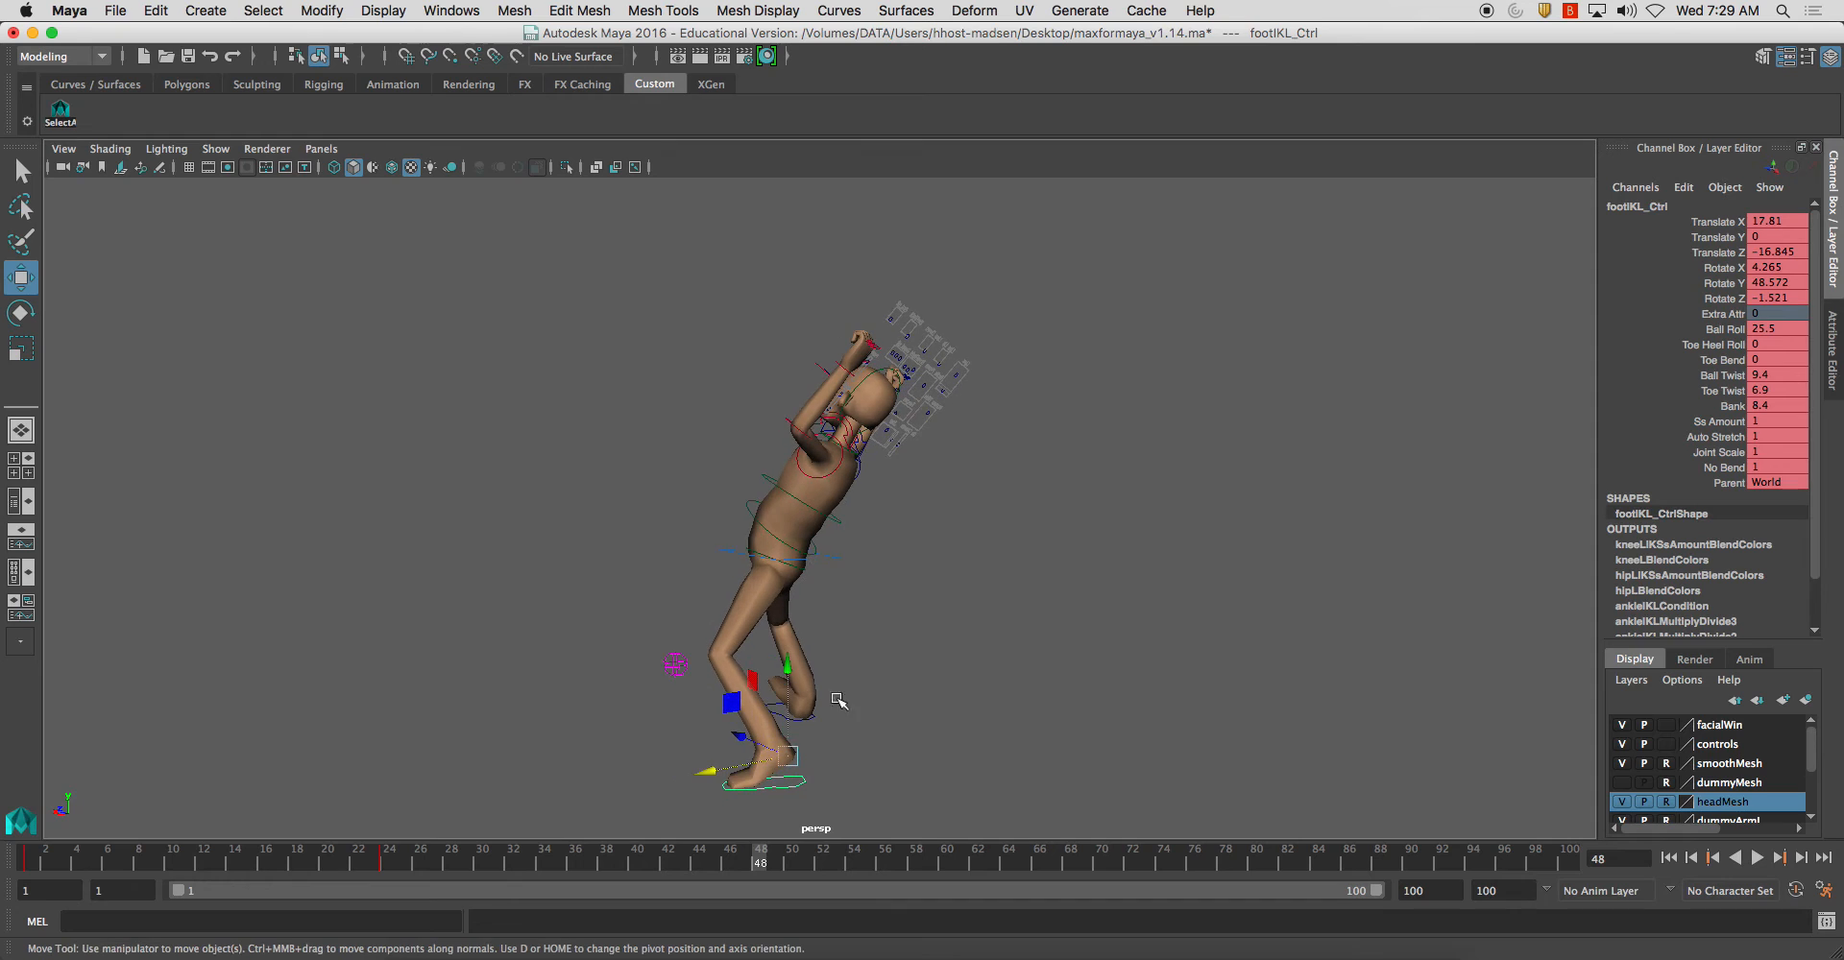
left_click_drag(708, 771, 998, 614)
left_click(963, 536)
left_click(1080, 549)
mouse_move(1078, 540)
left_mouse_down("alt")
mouse_move(1123, 527)
mouse_move(1091, 535)
left_mouse_up("alt")
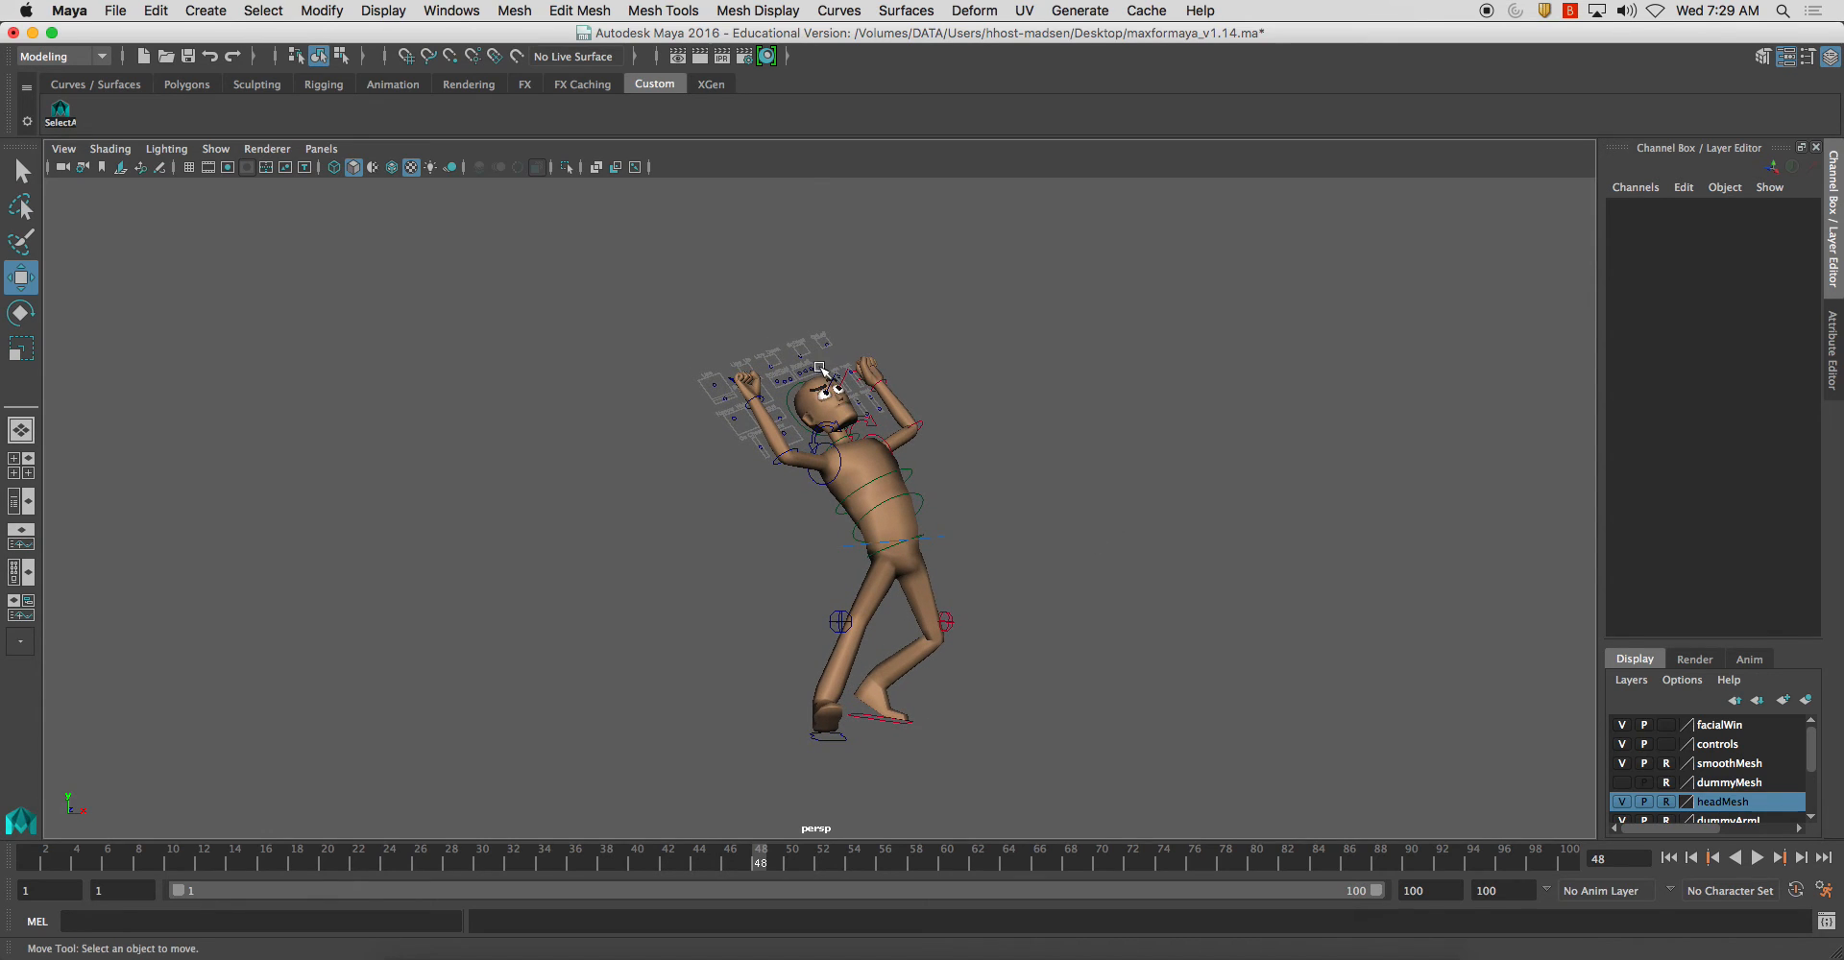
Step: Raise the right brow control slightly and adjust a second facial control for a frightened look
left_click(788, 380)
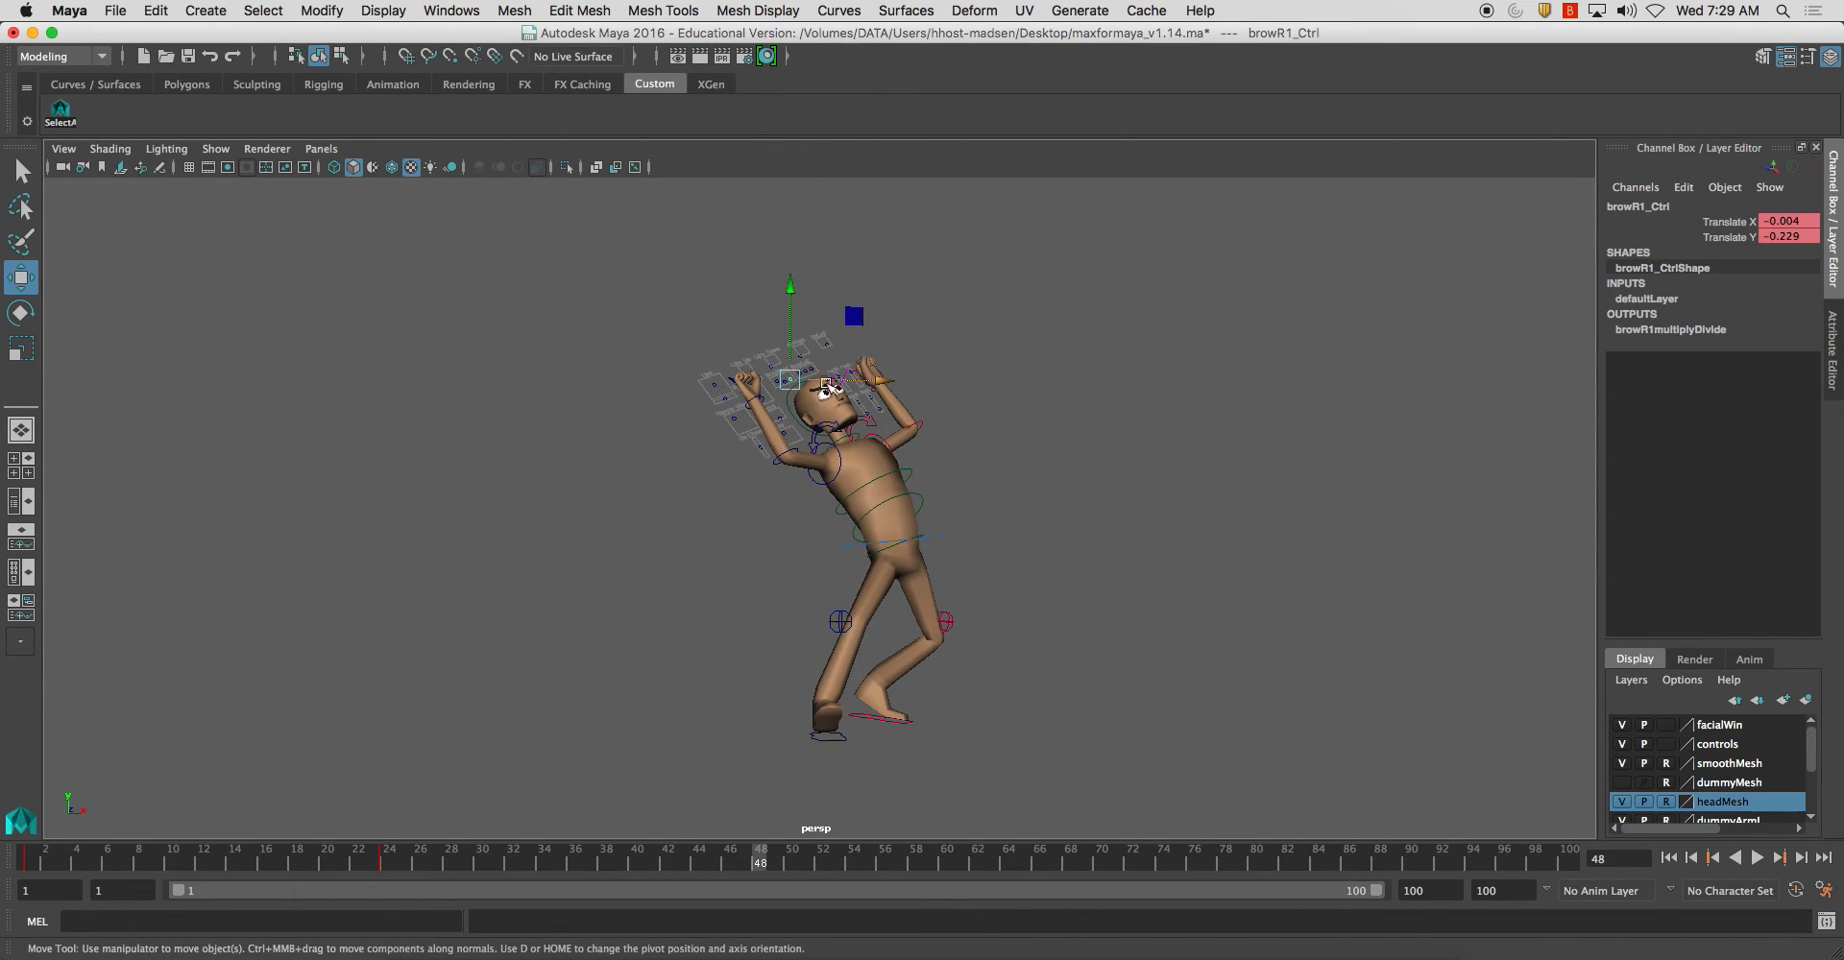
left_click_drag(792, 290, 791, 281)
left_click_drag(1047, 413, 836, 401, "alt")
middle_click_drag(836, 401, 711, 474, "alt")
right_click_drag(739, 485, 828, 509, "alt")
left_click(816, 403)
left_click_drag(813, 317, 816, 328)
Step: Lower the jaw control to open the character's mouth and clear the selection
left_click_drag(830, 446, 974, 506, "alt")
middle_click_drag(974, 505, 971, 452, "alt")
right_click_drag(971, 453, 912, 442, "alt")
left_click(766, 466)
left_click_drag(759, 375, 758, 382)
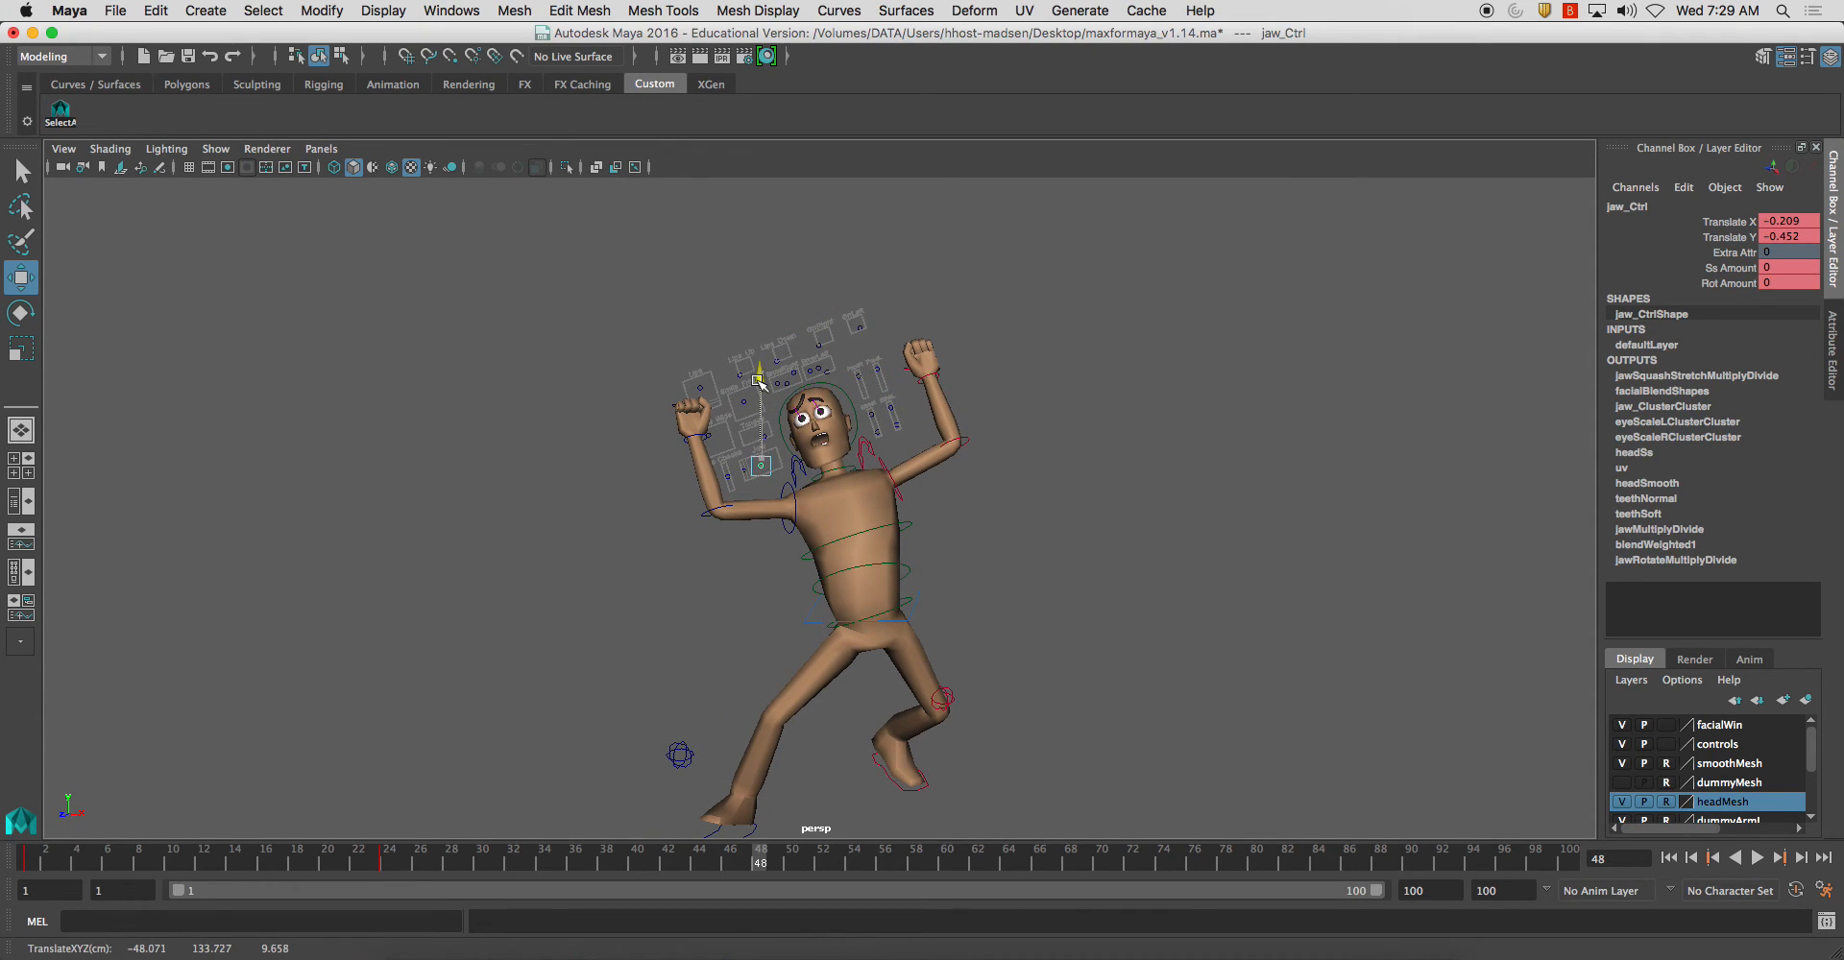
left_click(1031, 549)
left_click_drag(1033, 552, 988, 489, "alt")
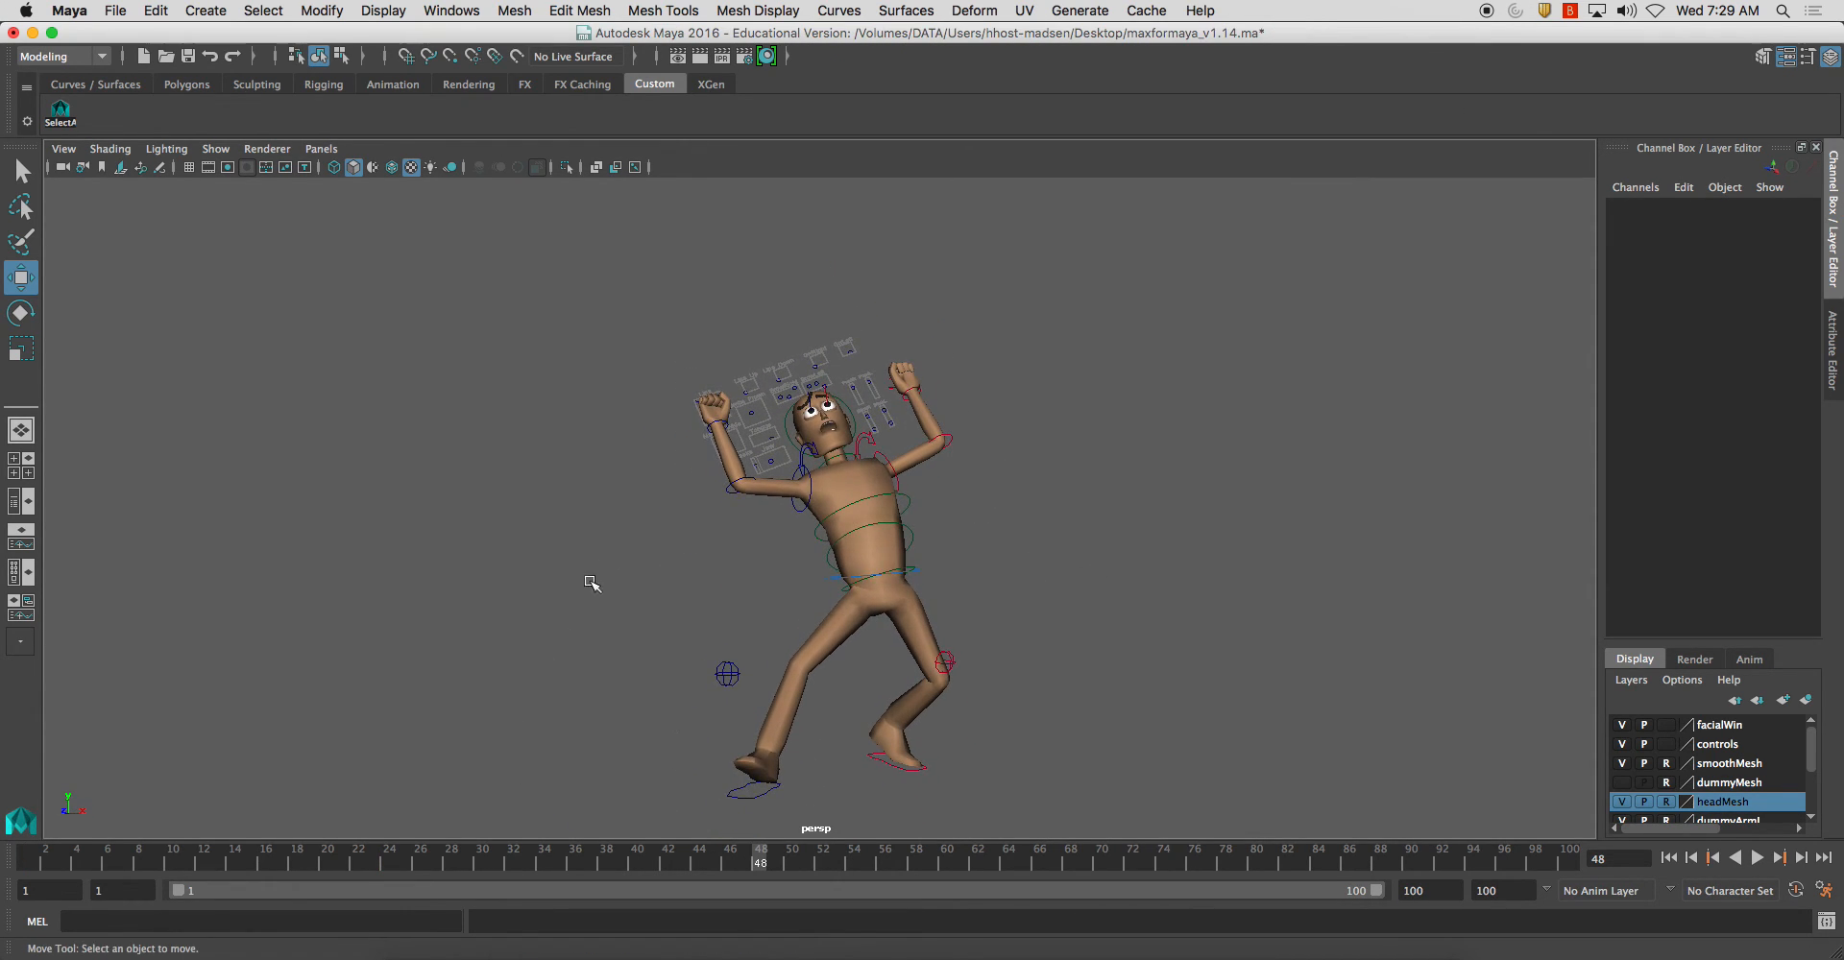
Step: Key all rig controls at frame 48 using the SelectAll set and play back the animation
left_click(48, 119)
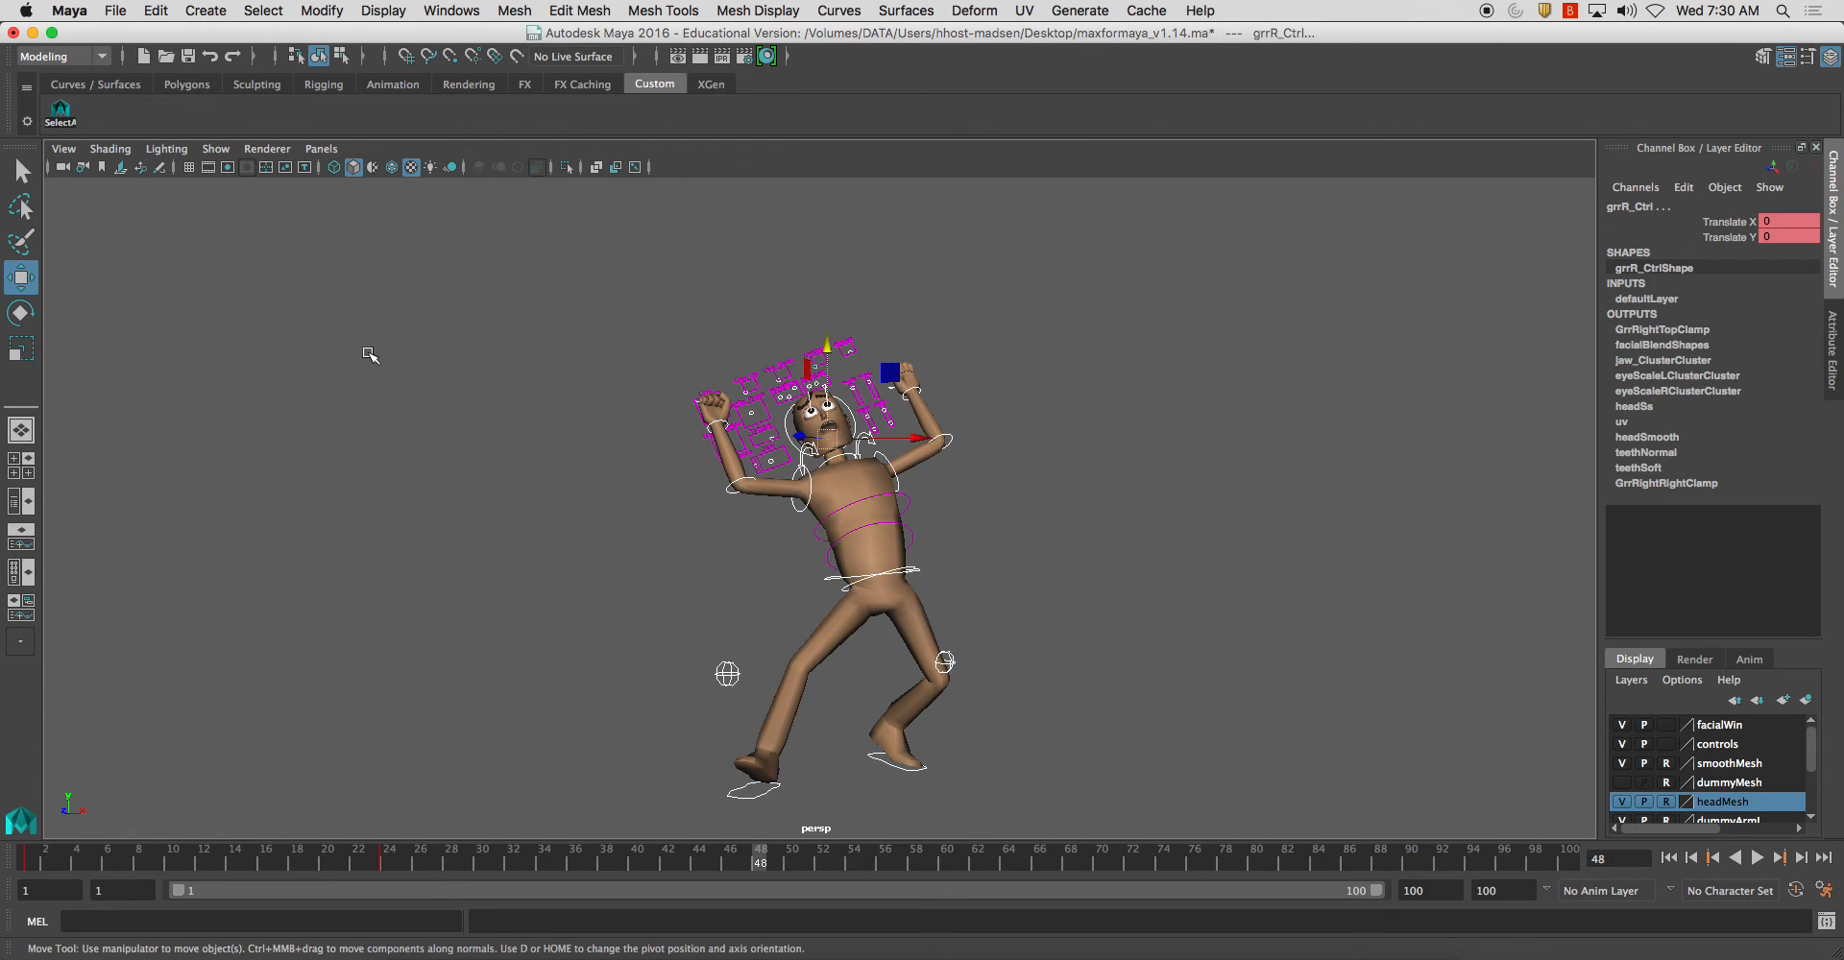
key("s")
key("alt+v")
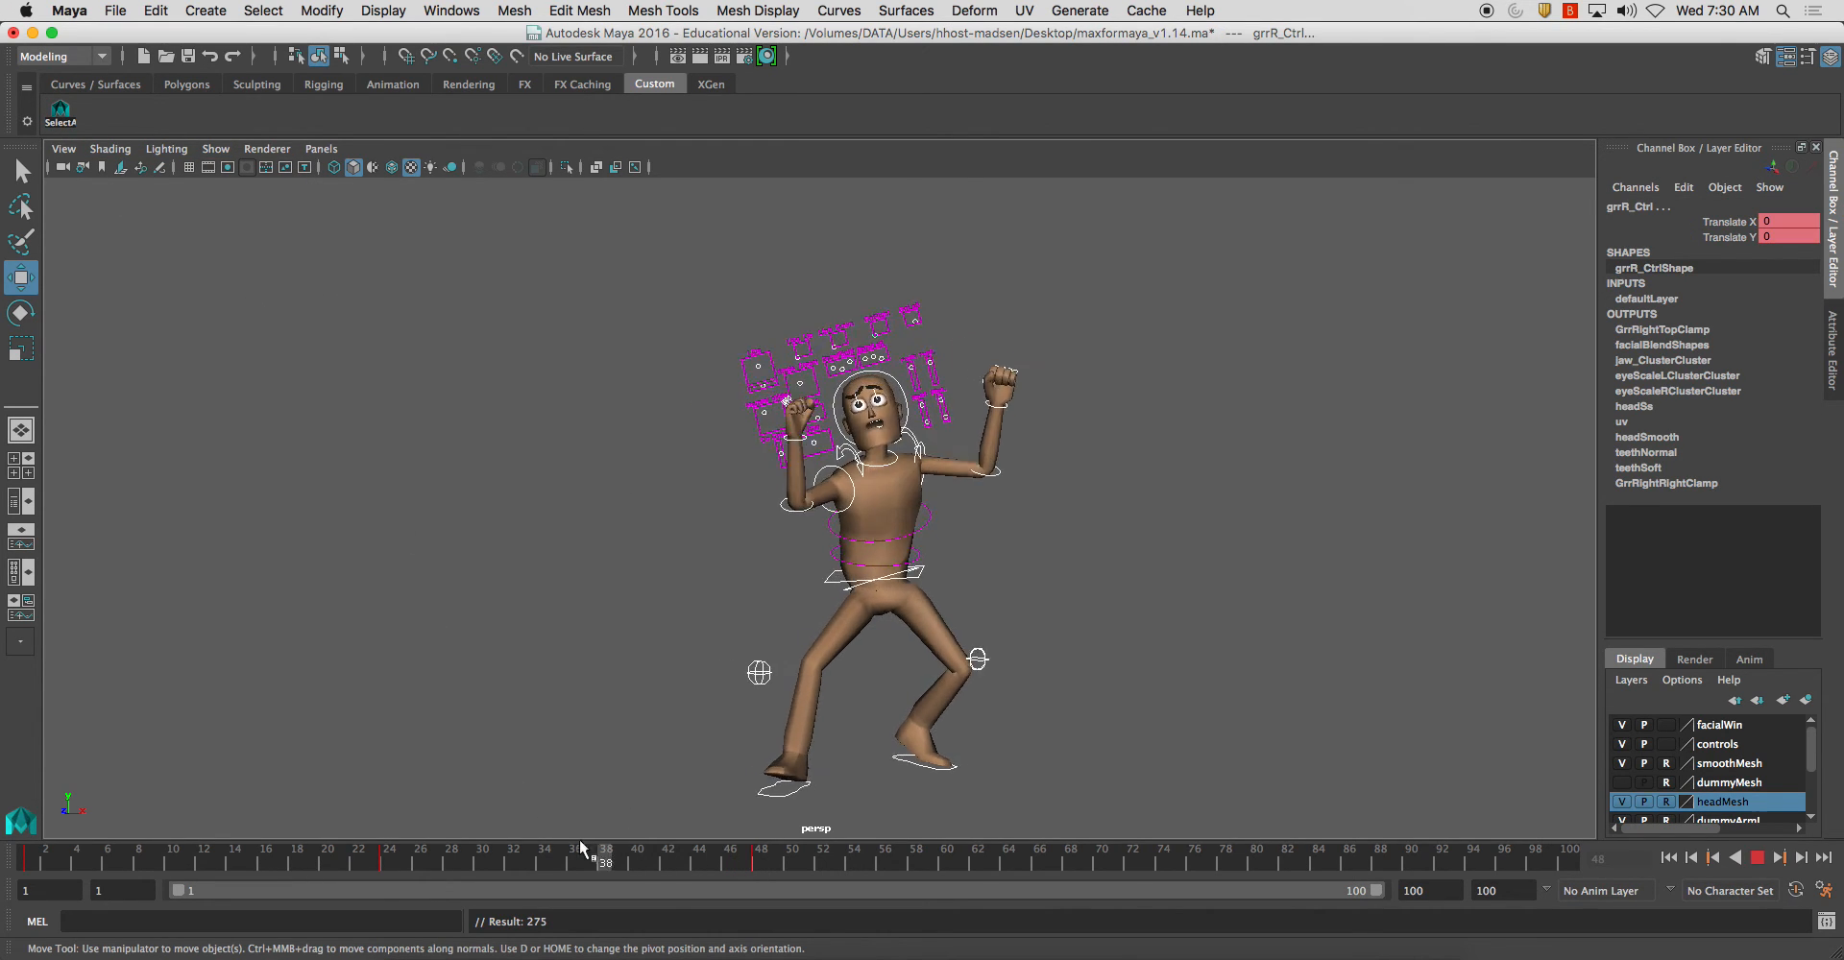
left_click_drag(487, 816, 1665, 846)
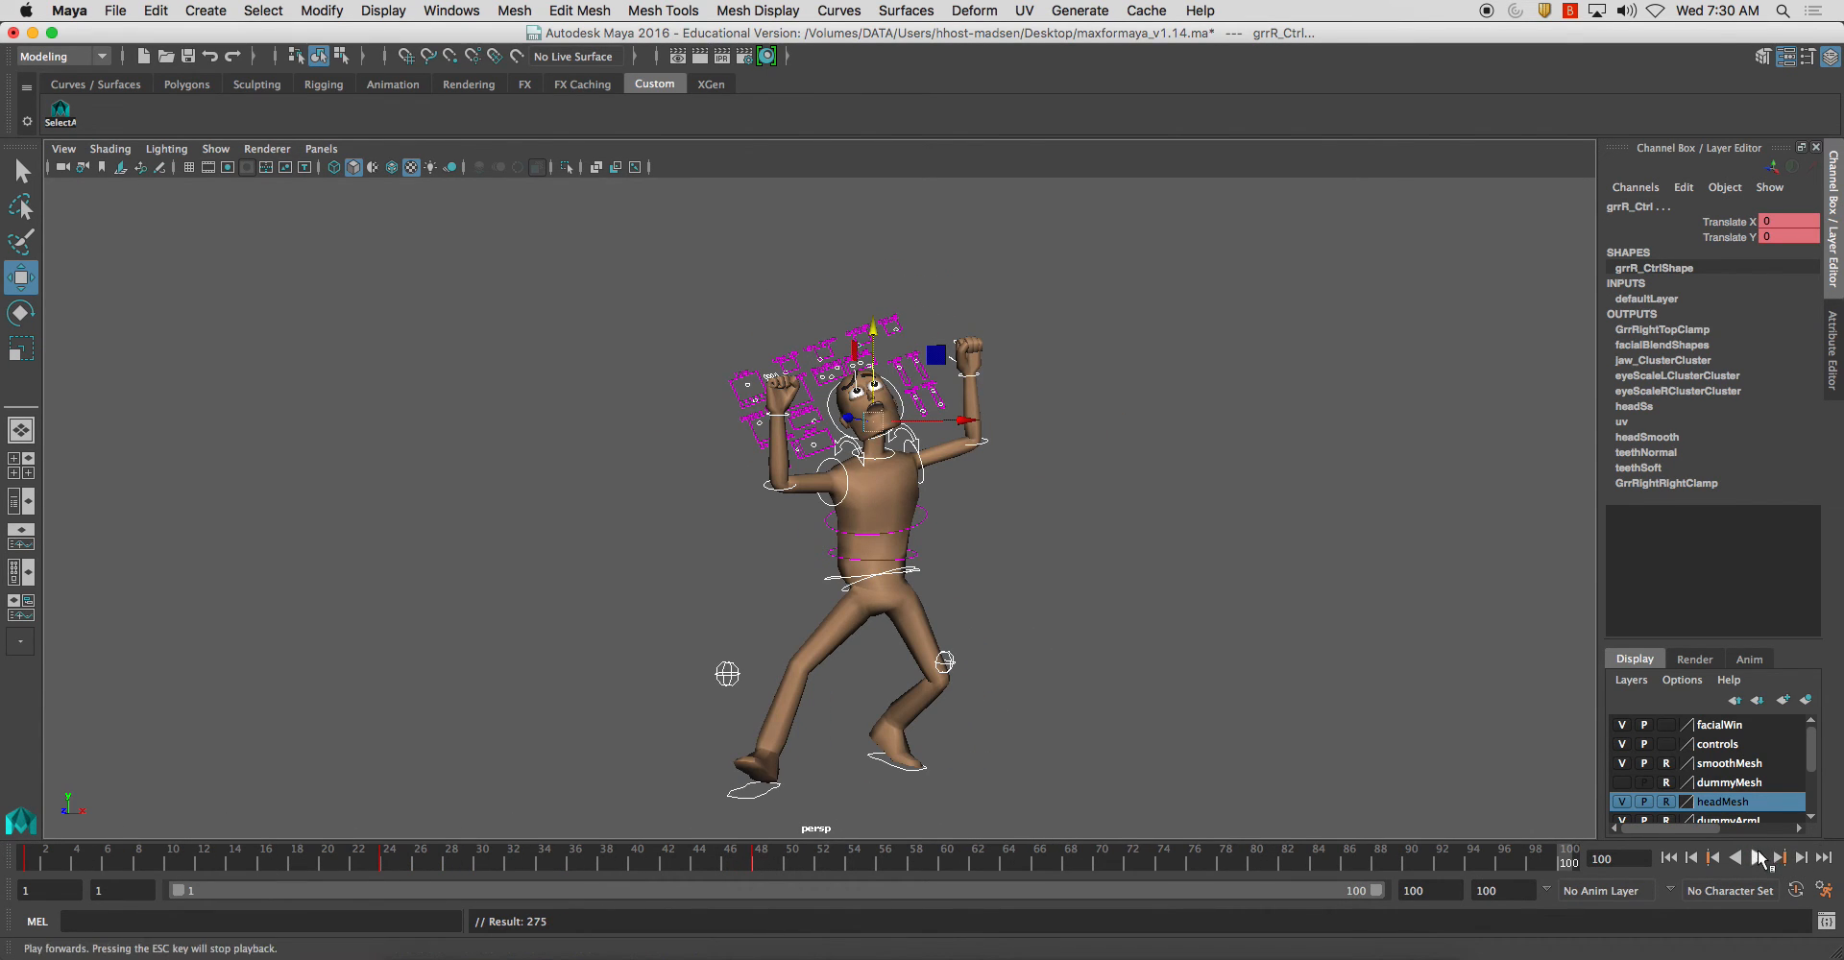
Step: Open the Playblast options and enable saving the movie to a file
right_click(1762, 862)
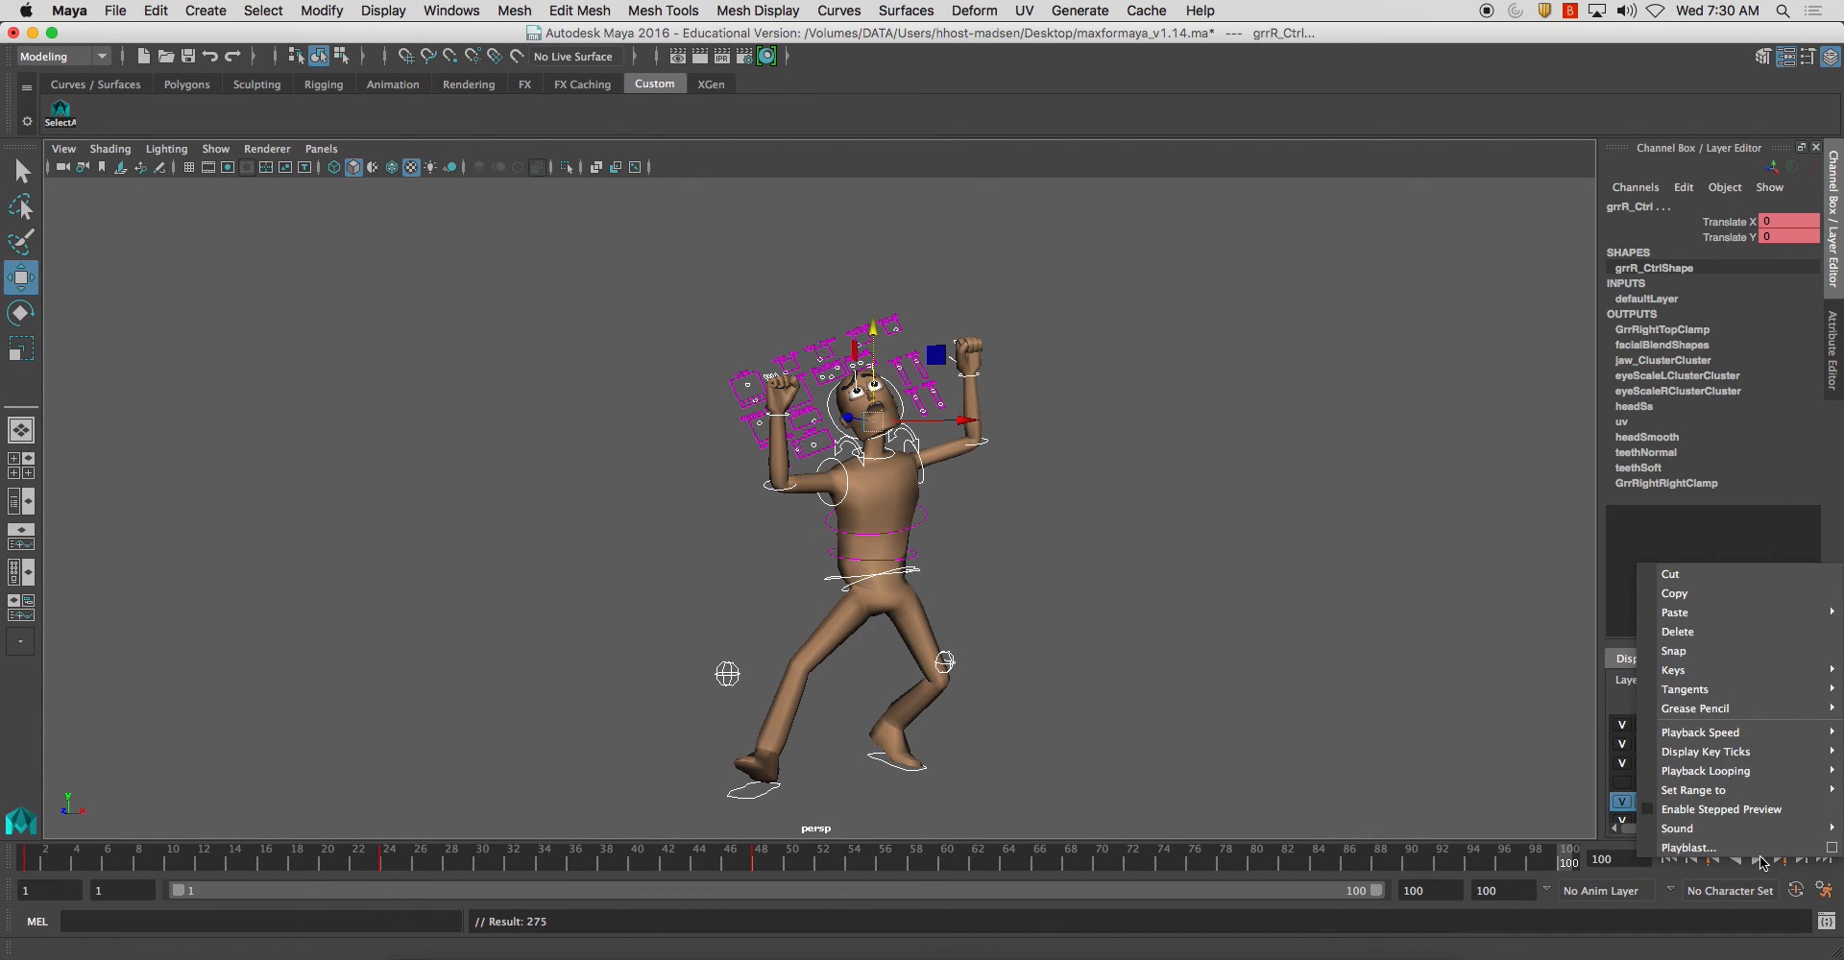
left_click(1831, 848)
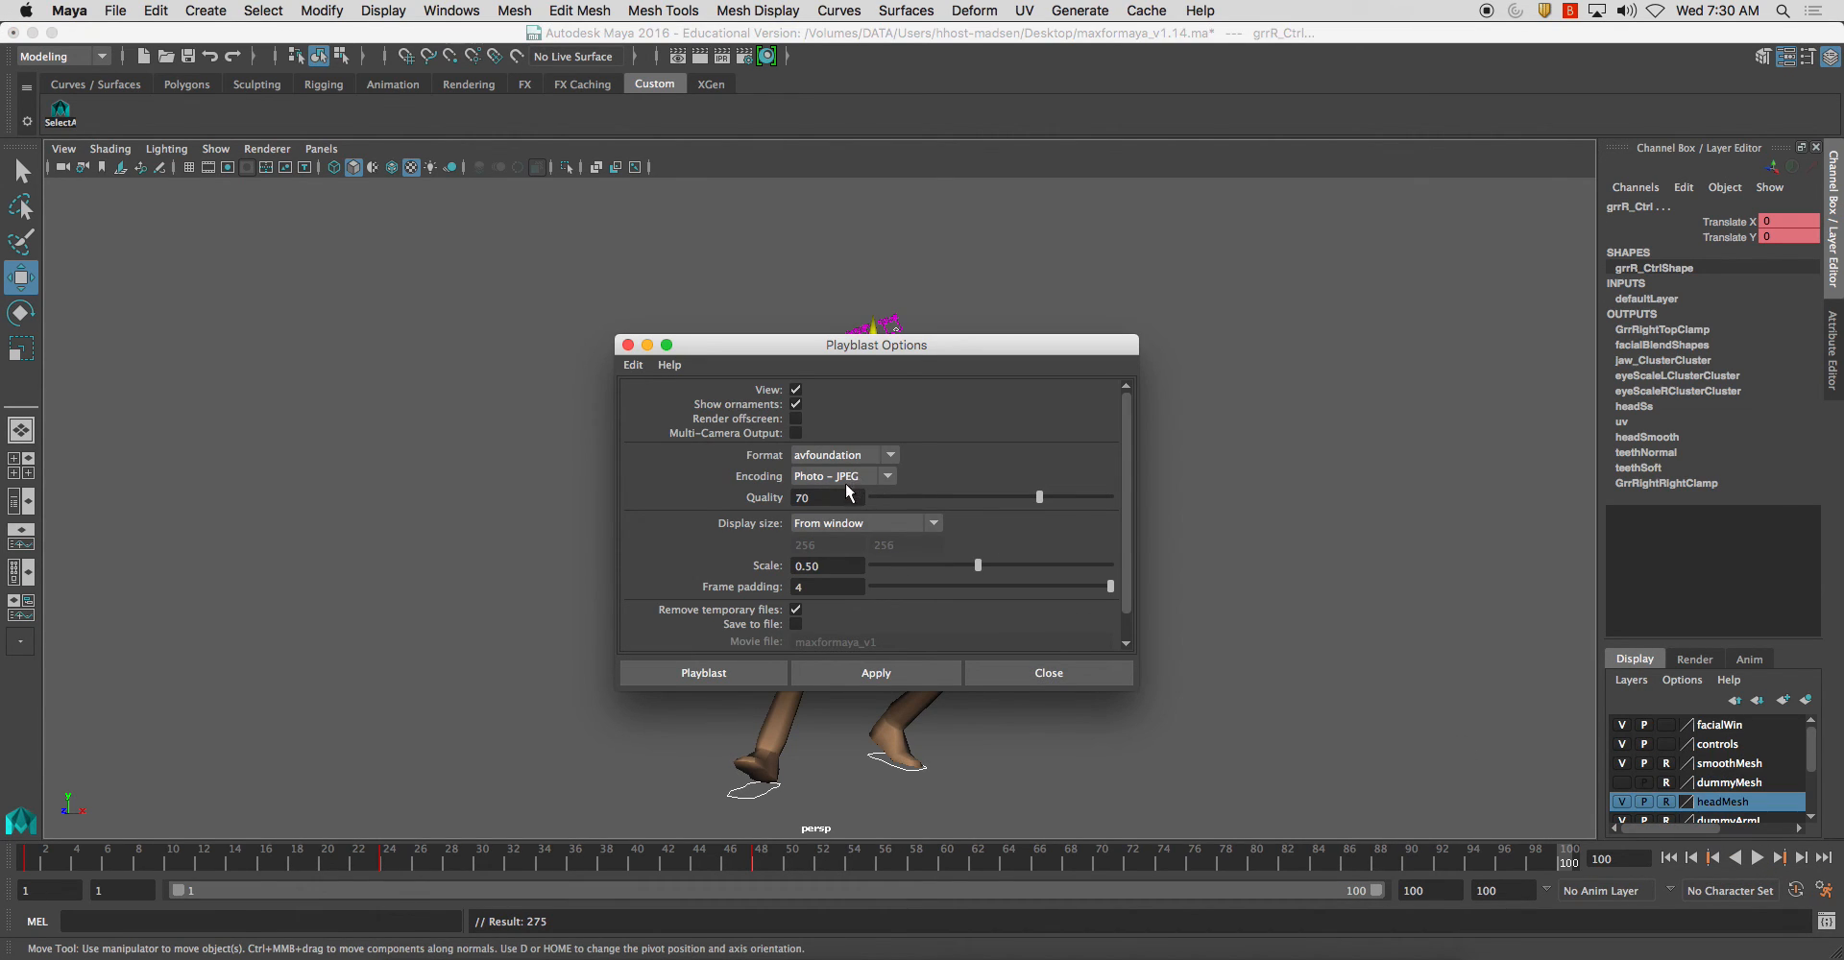
left_click_drag(1118, 552, 1123, 625)
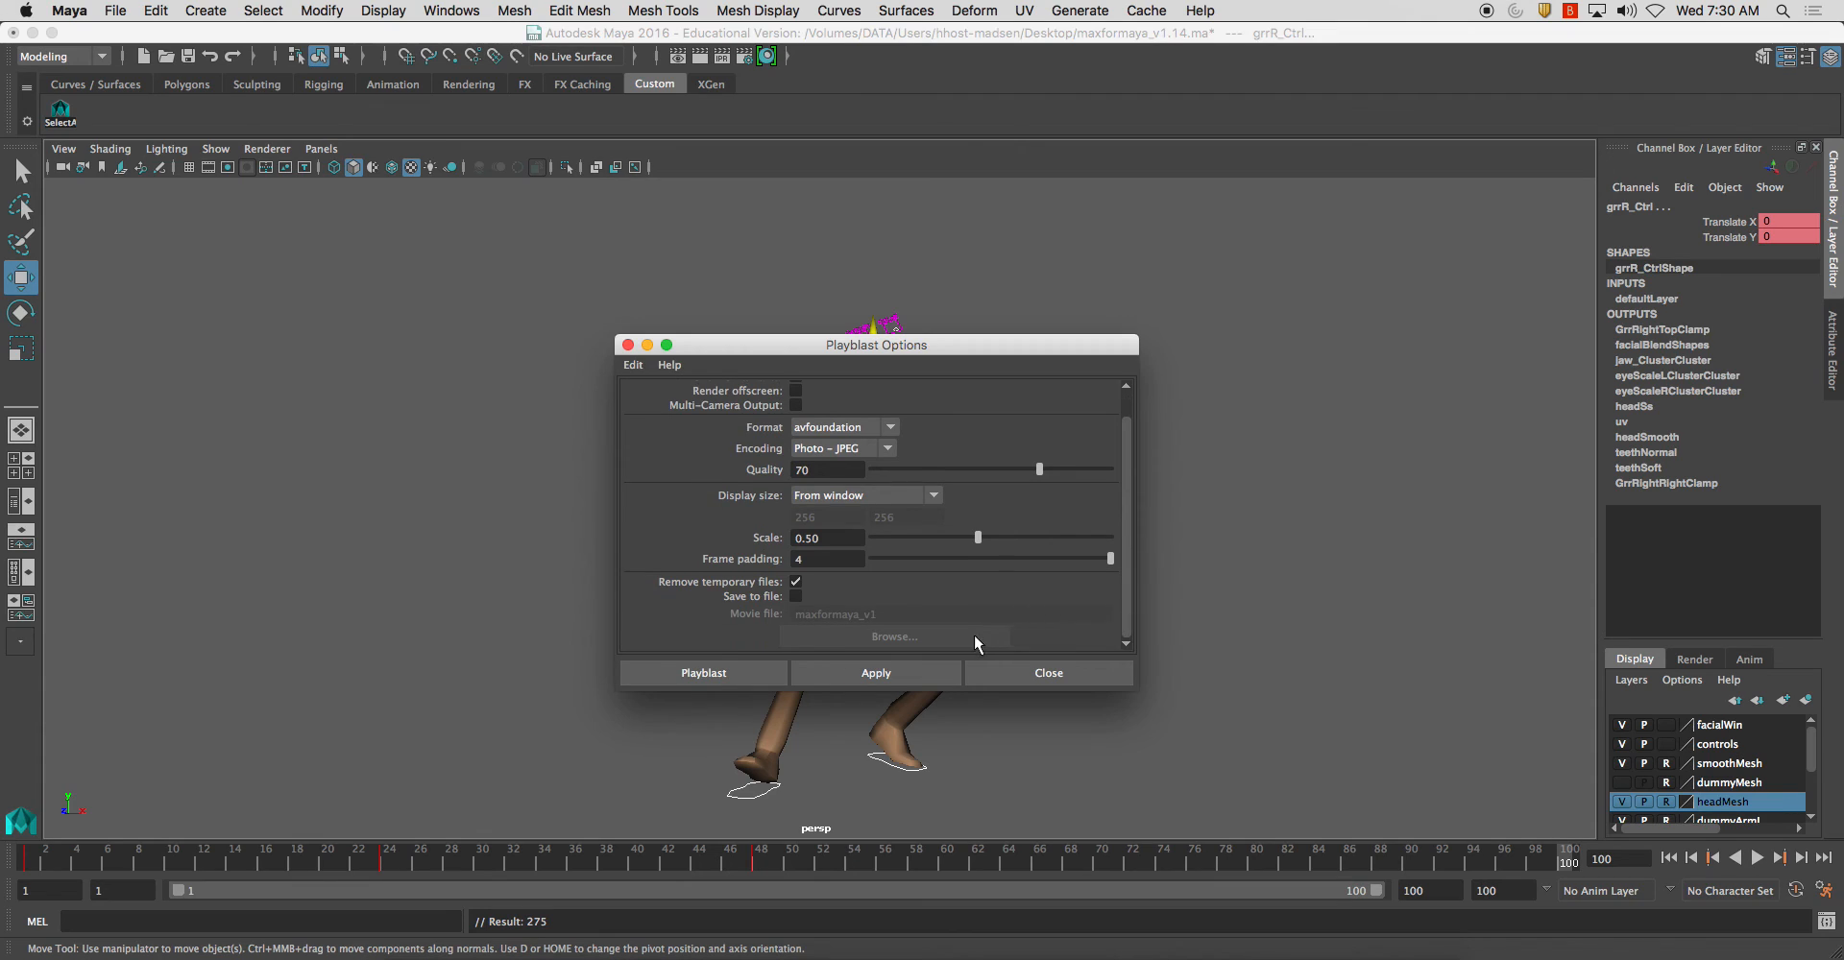
left_click(795, 597)
Step: Set the playblast's movie file to PoseToPose in the Desktop folder
left_click(894, 637)
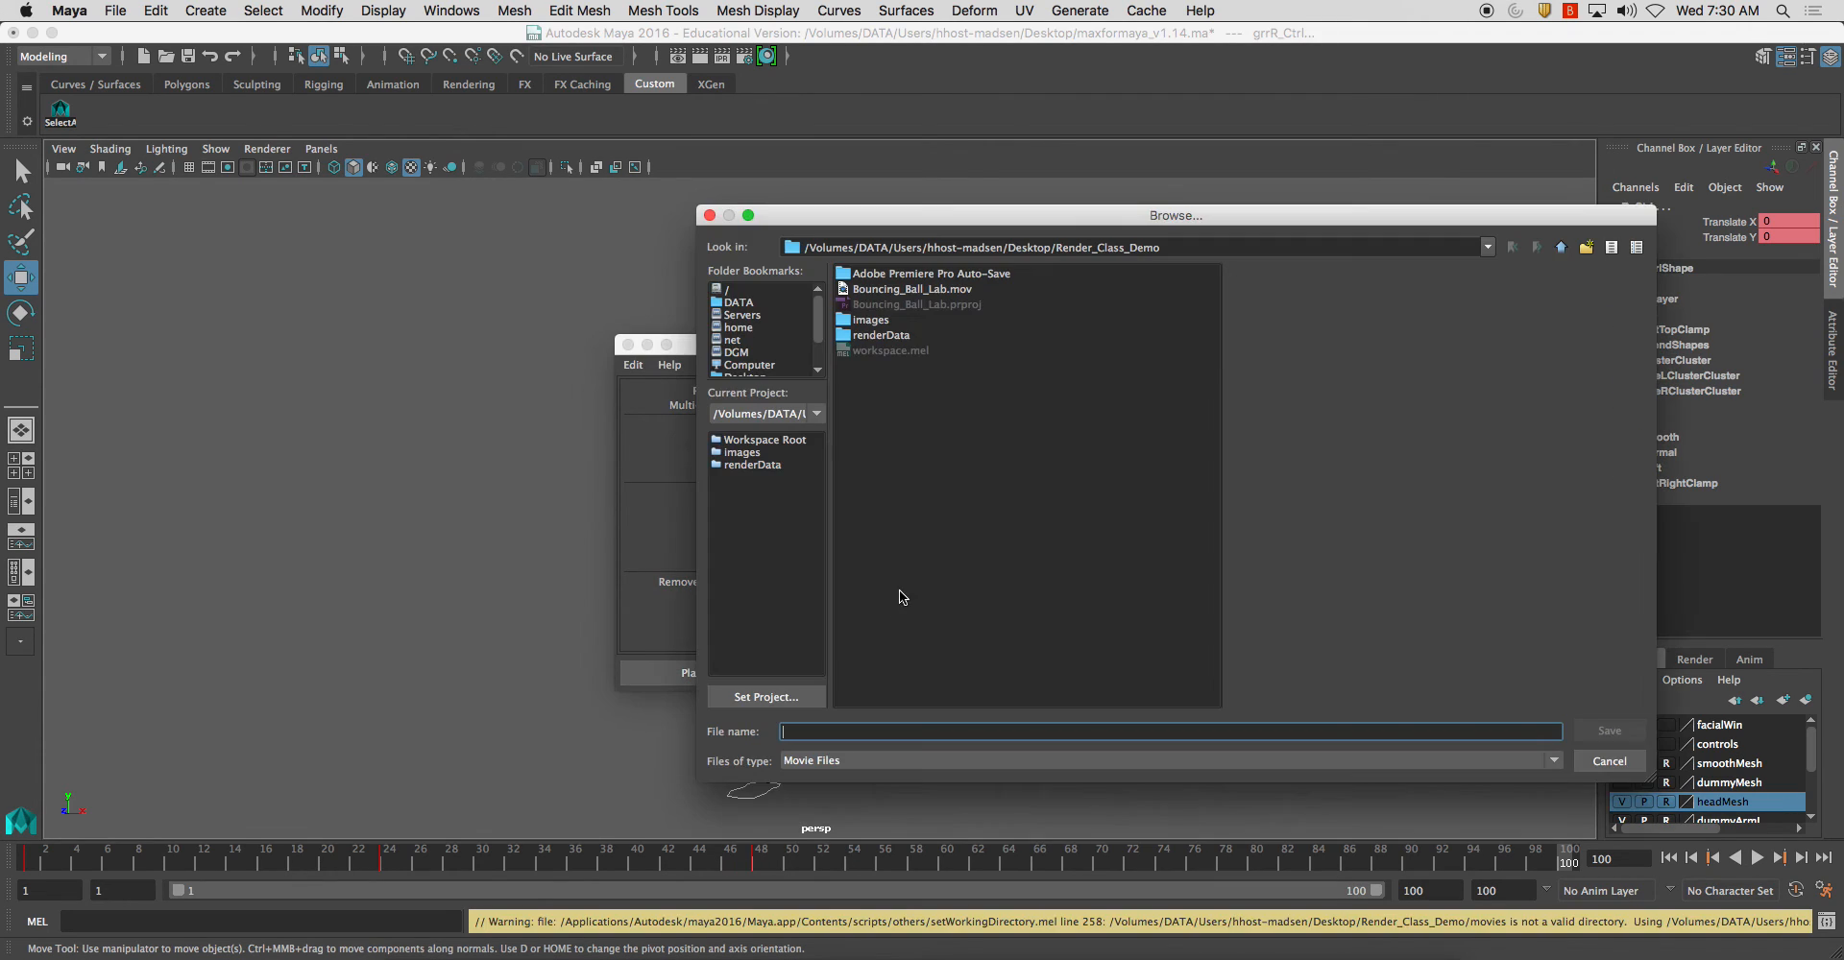
left_click(763, 376)
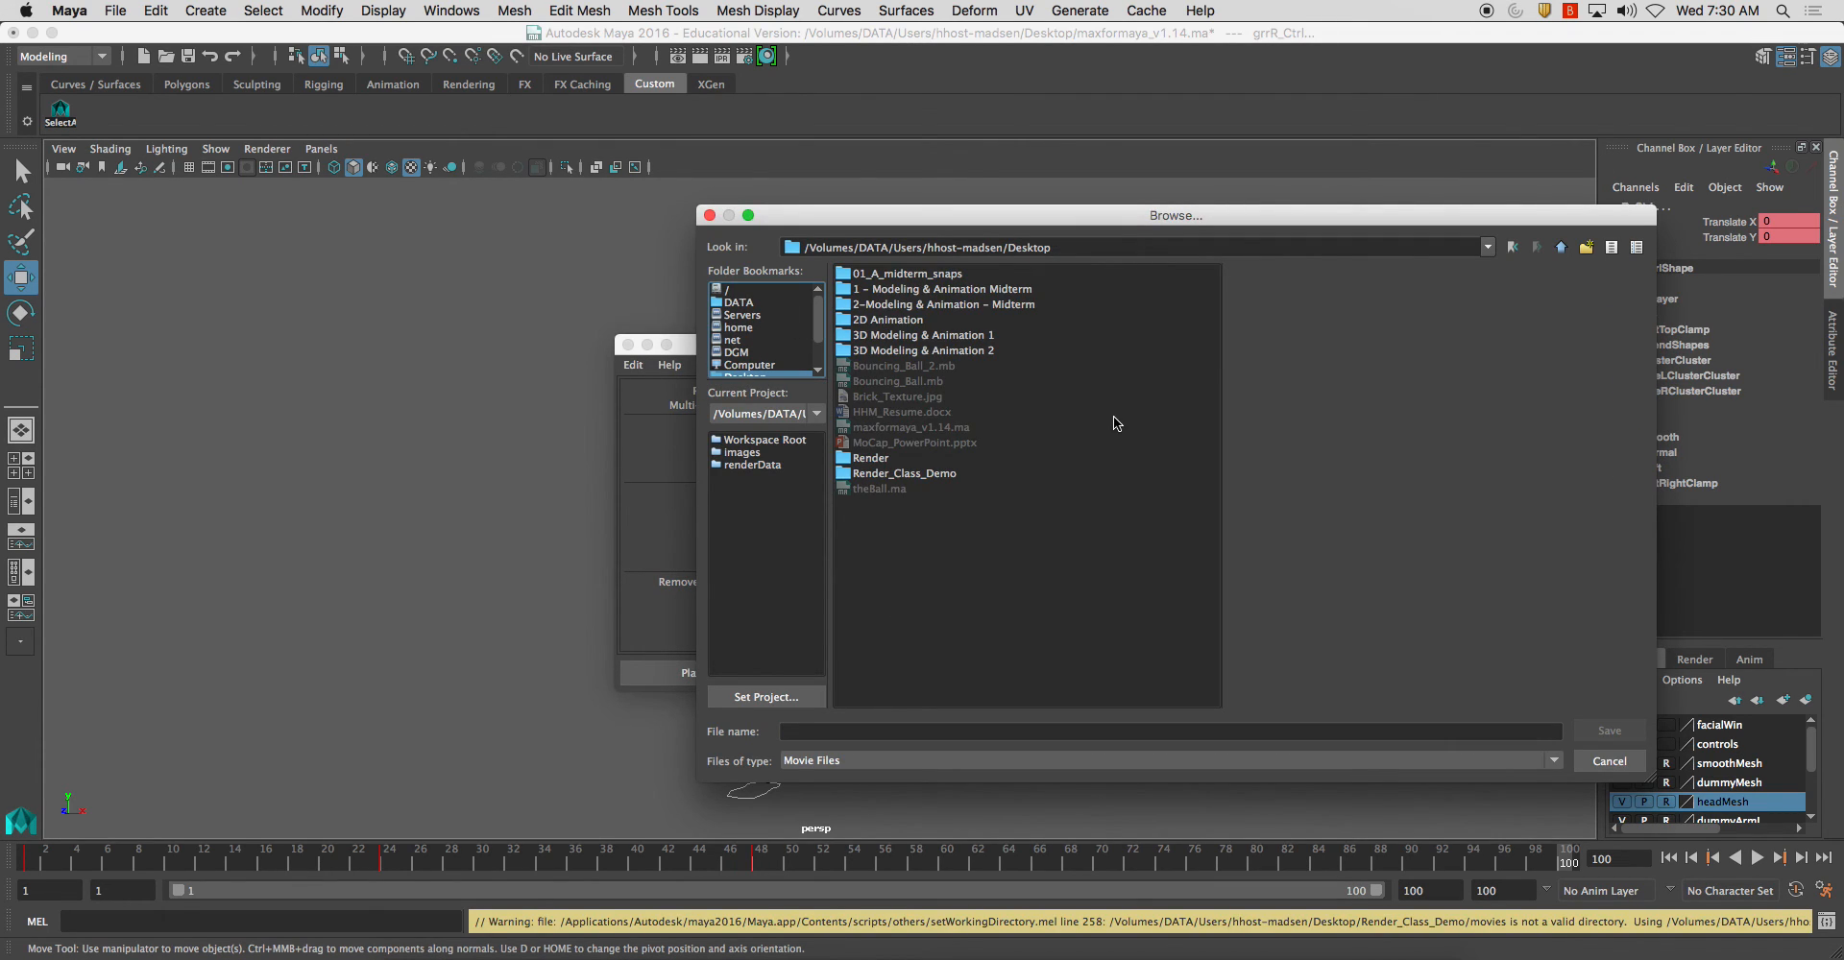
left_click(826, 731)
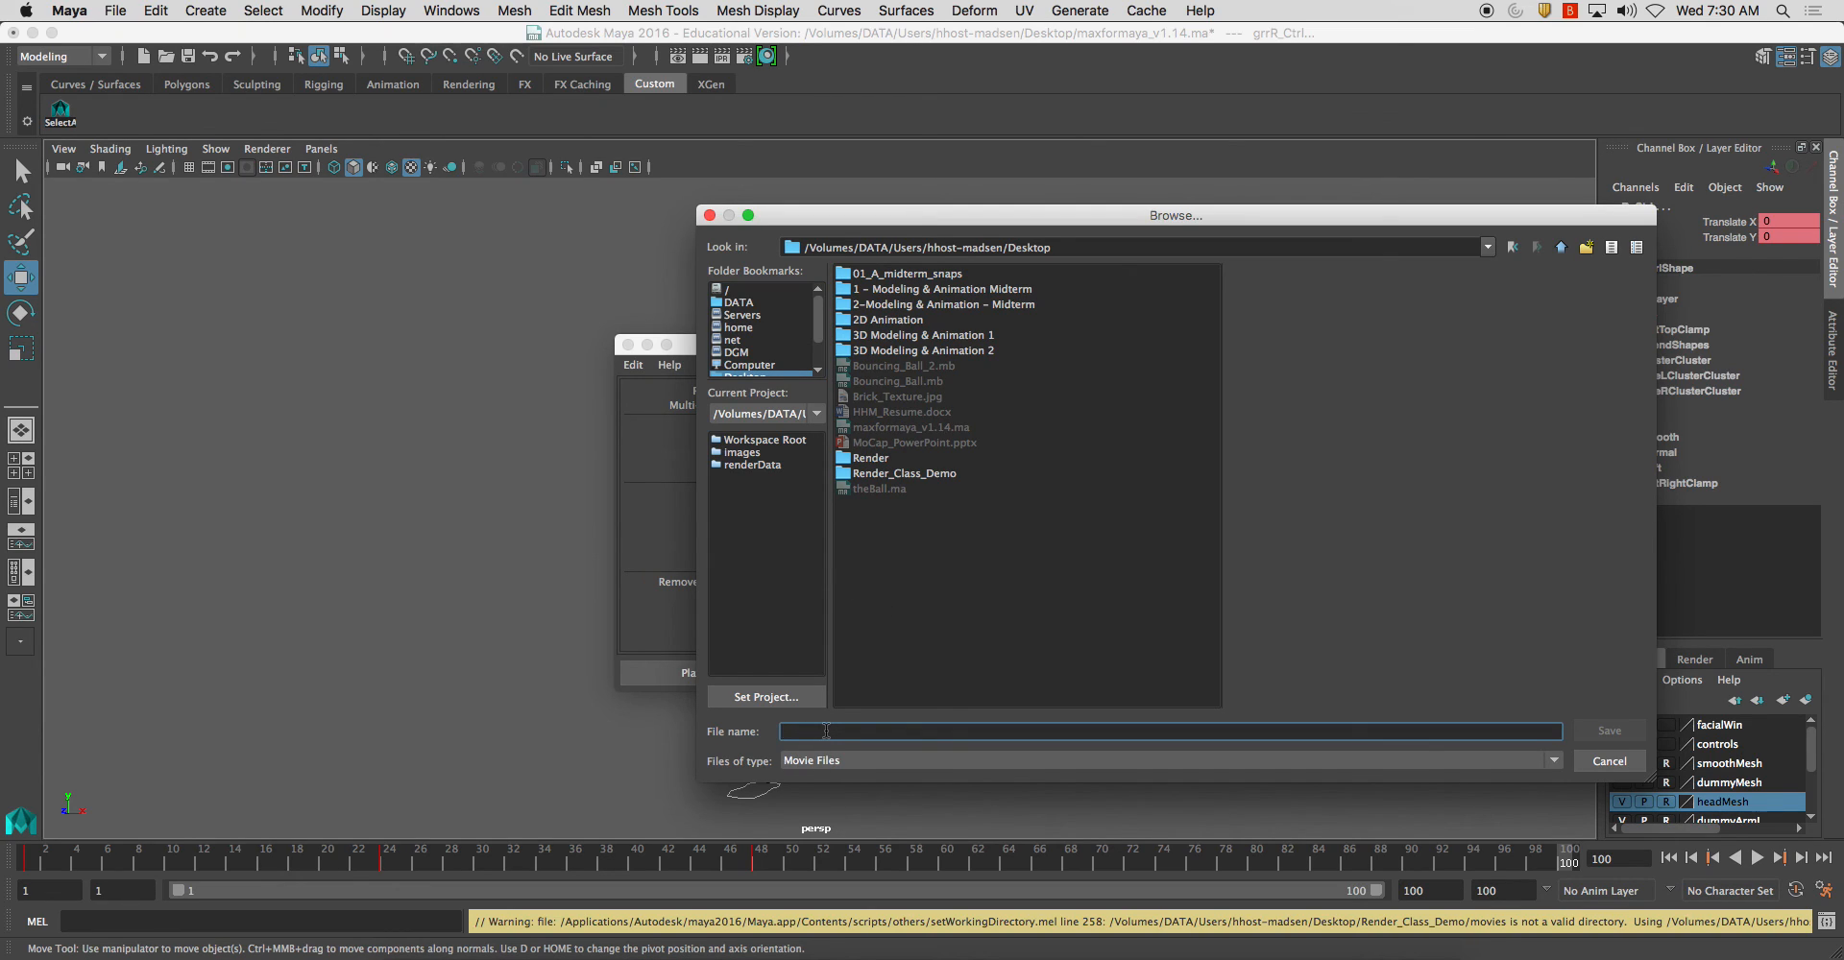
type("PoseToPos")
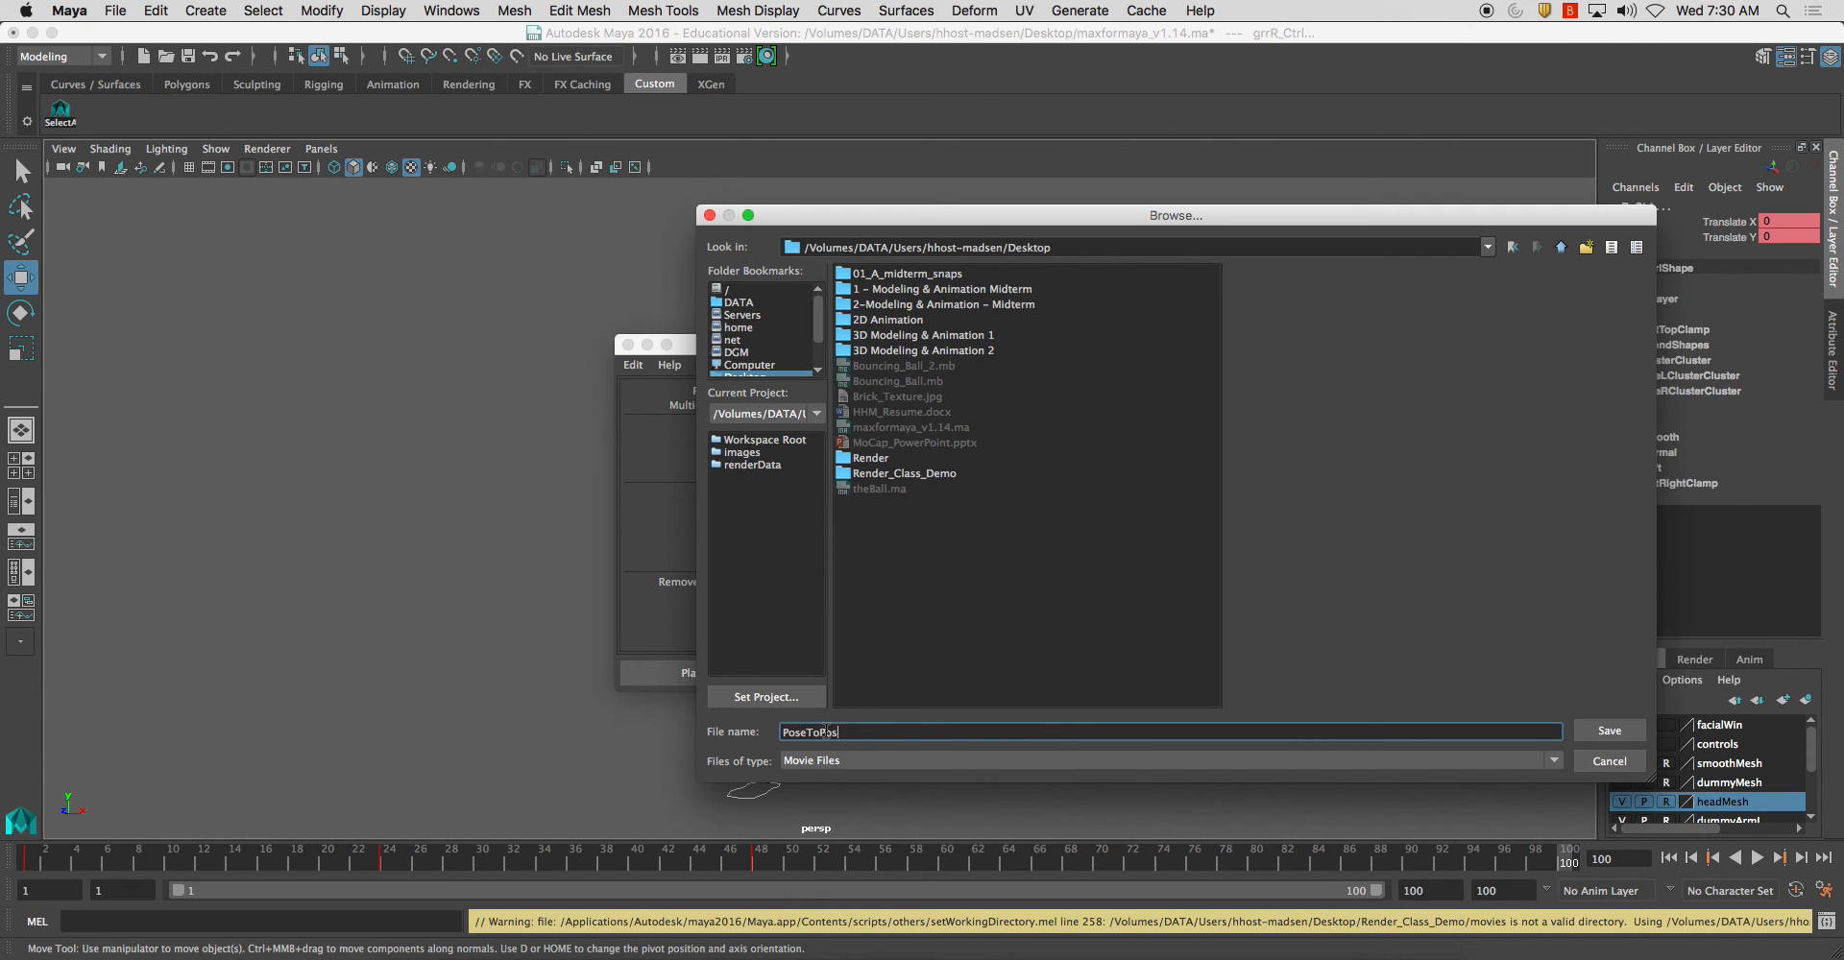
key("Return")
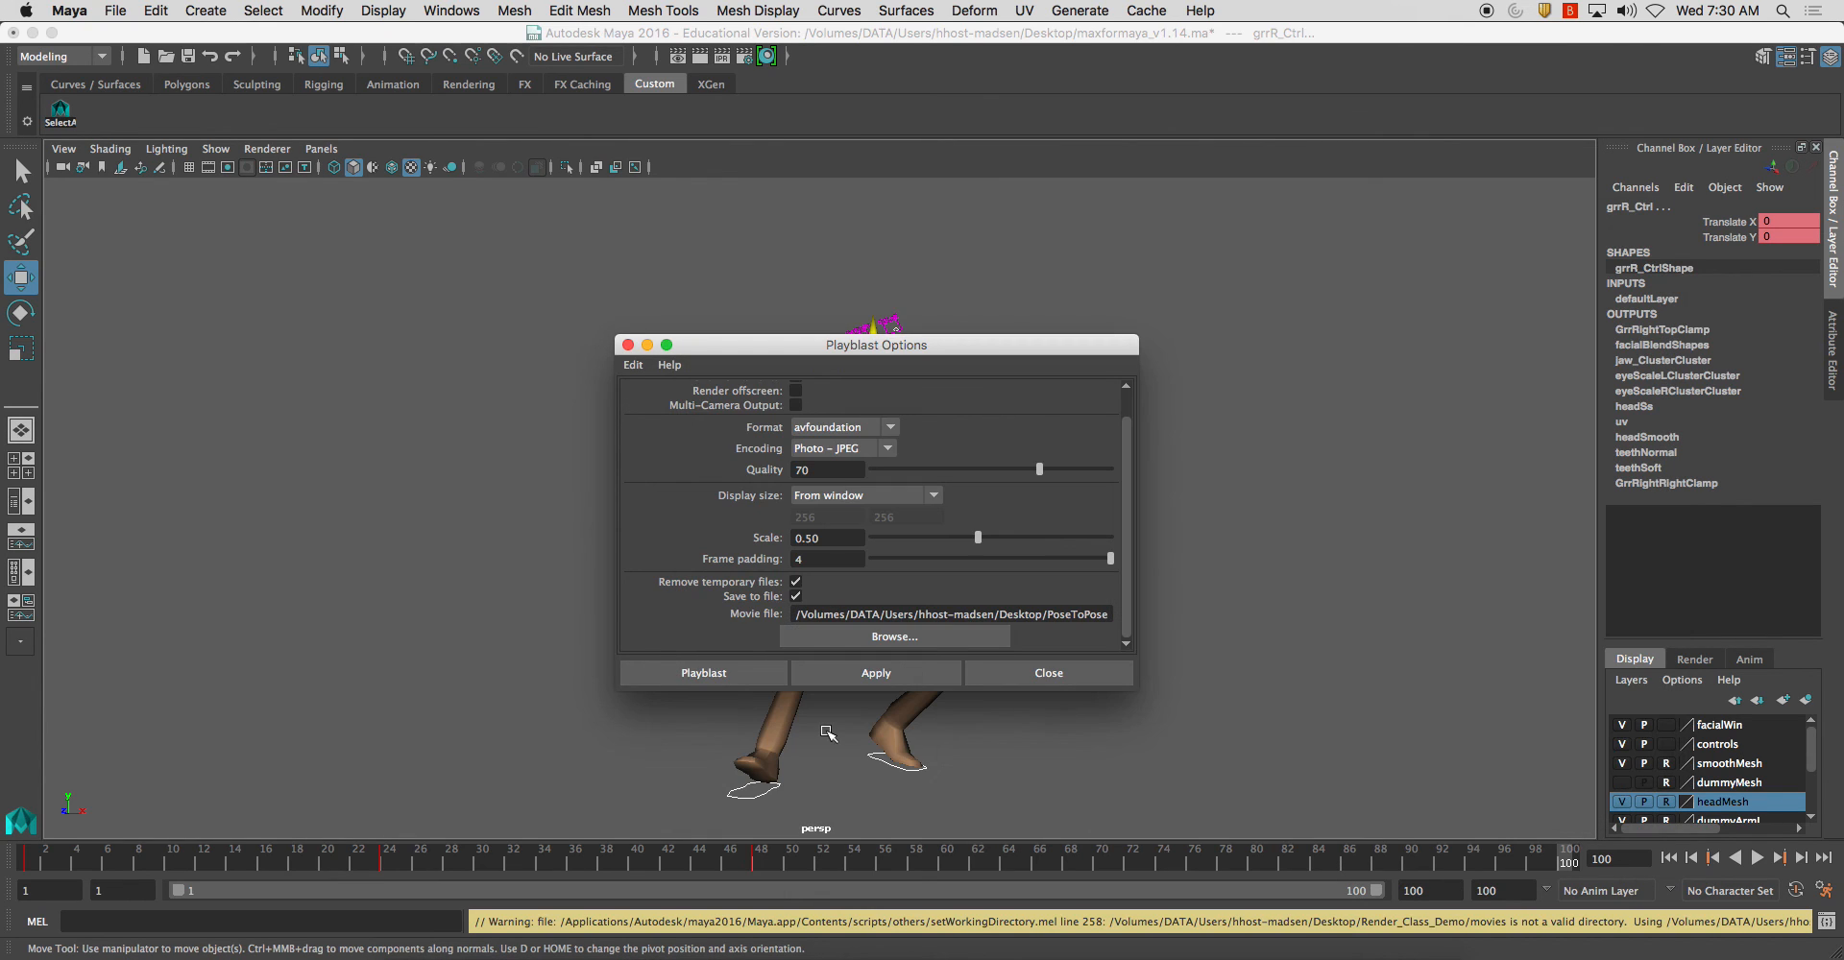
Step: Create the playblast and play PoseToPose.mov in QuickTime Player
left_click(725, 670)
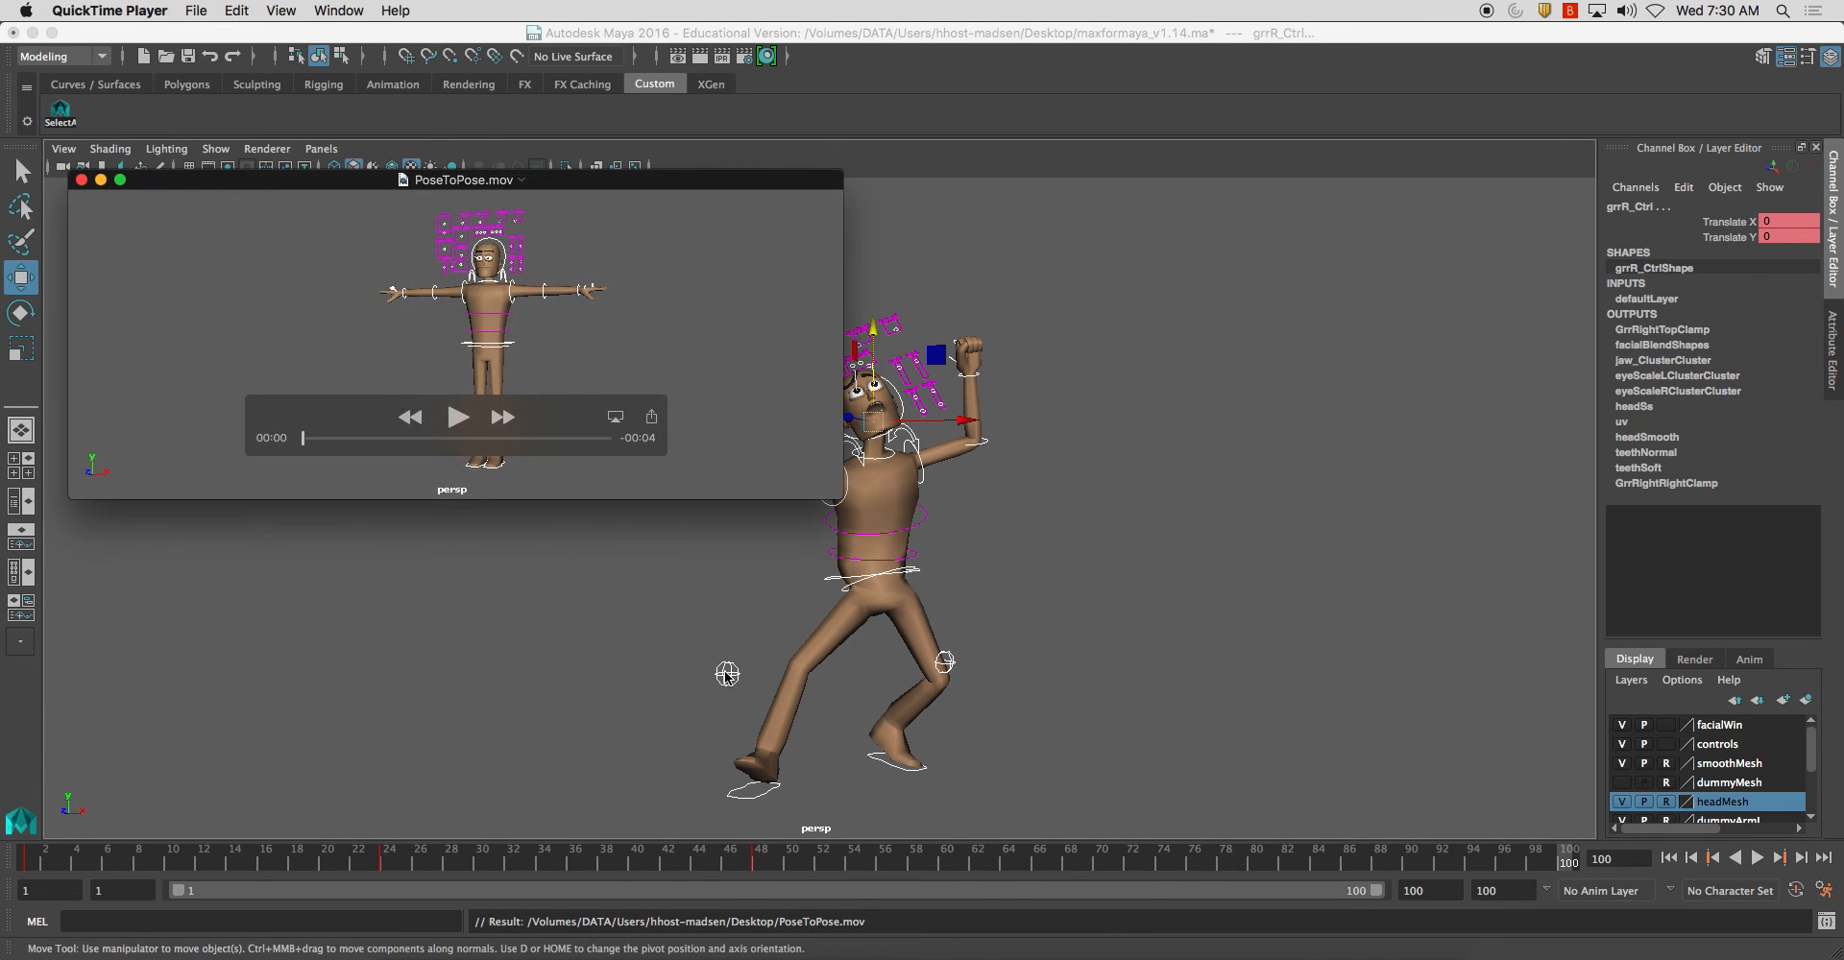
key("space")
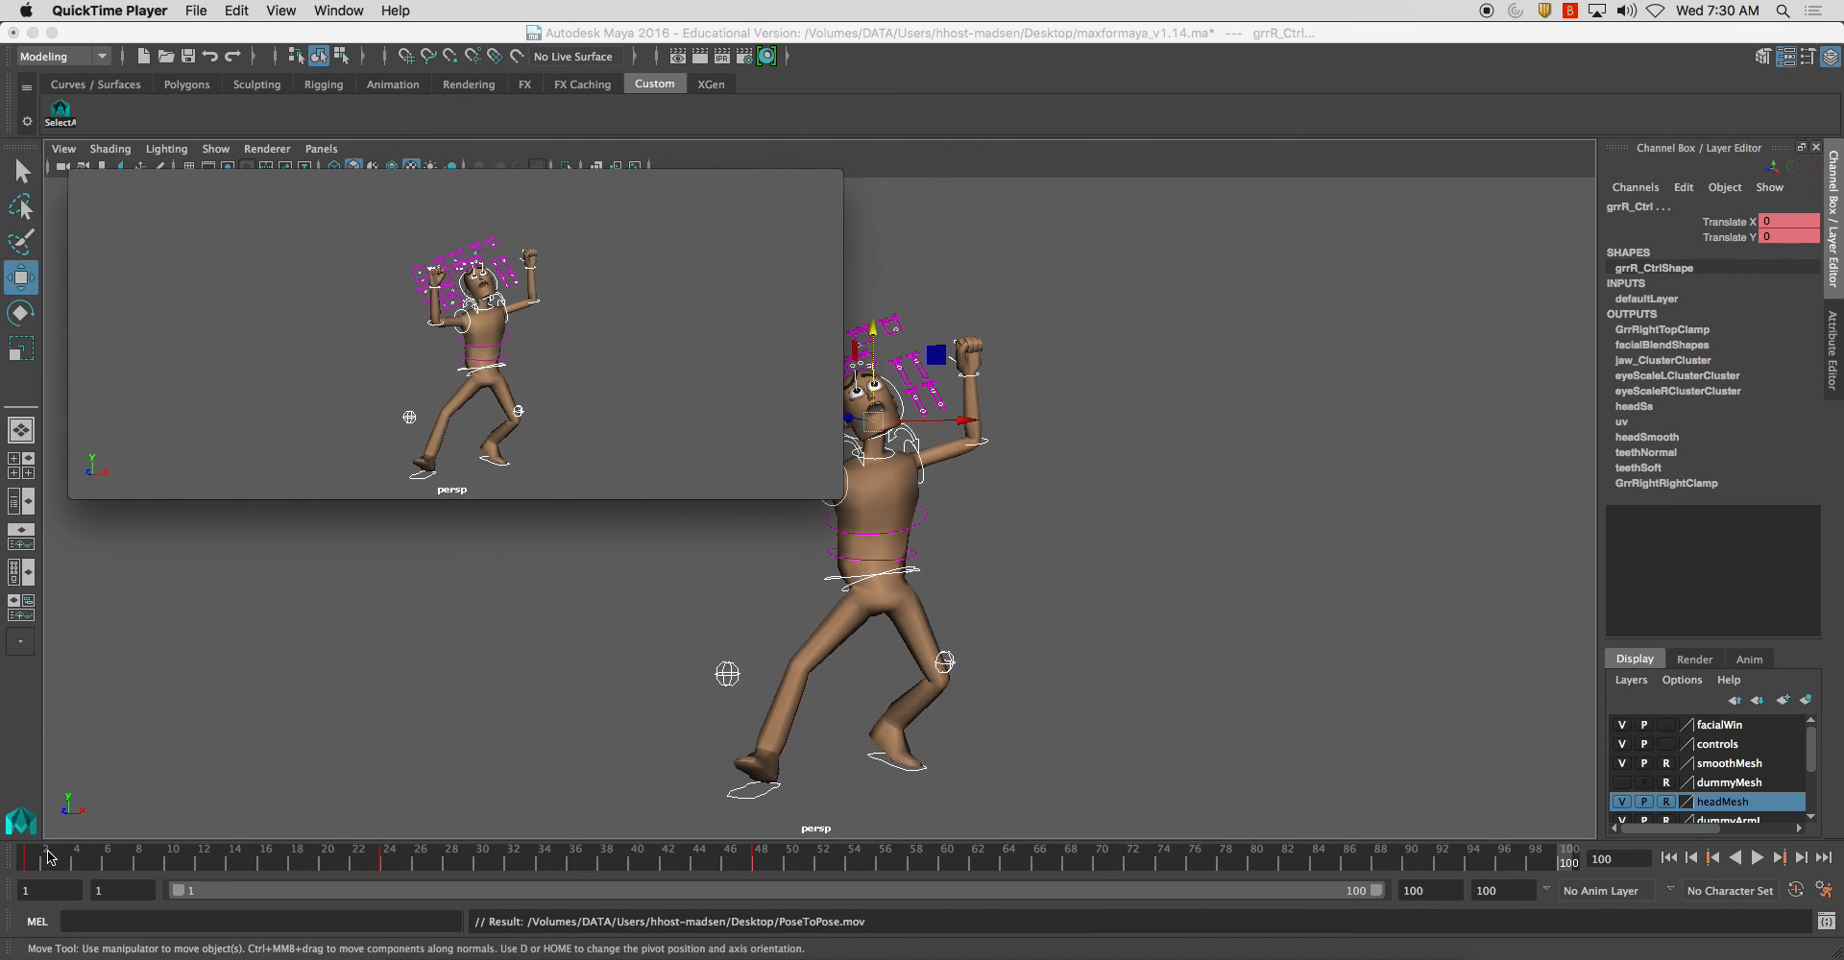
mouse_move(194, 235)
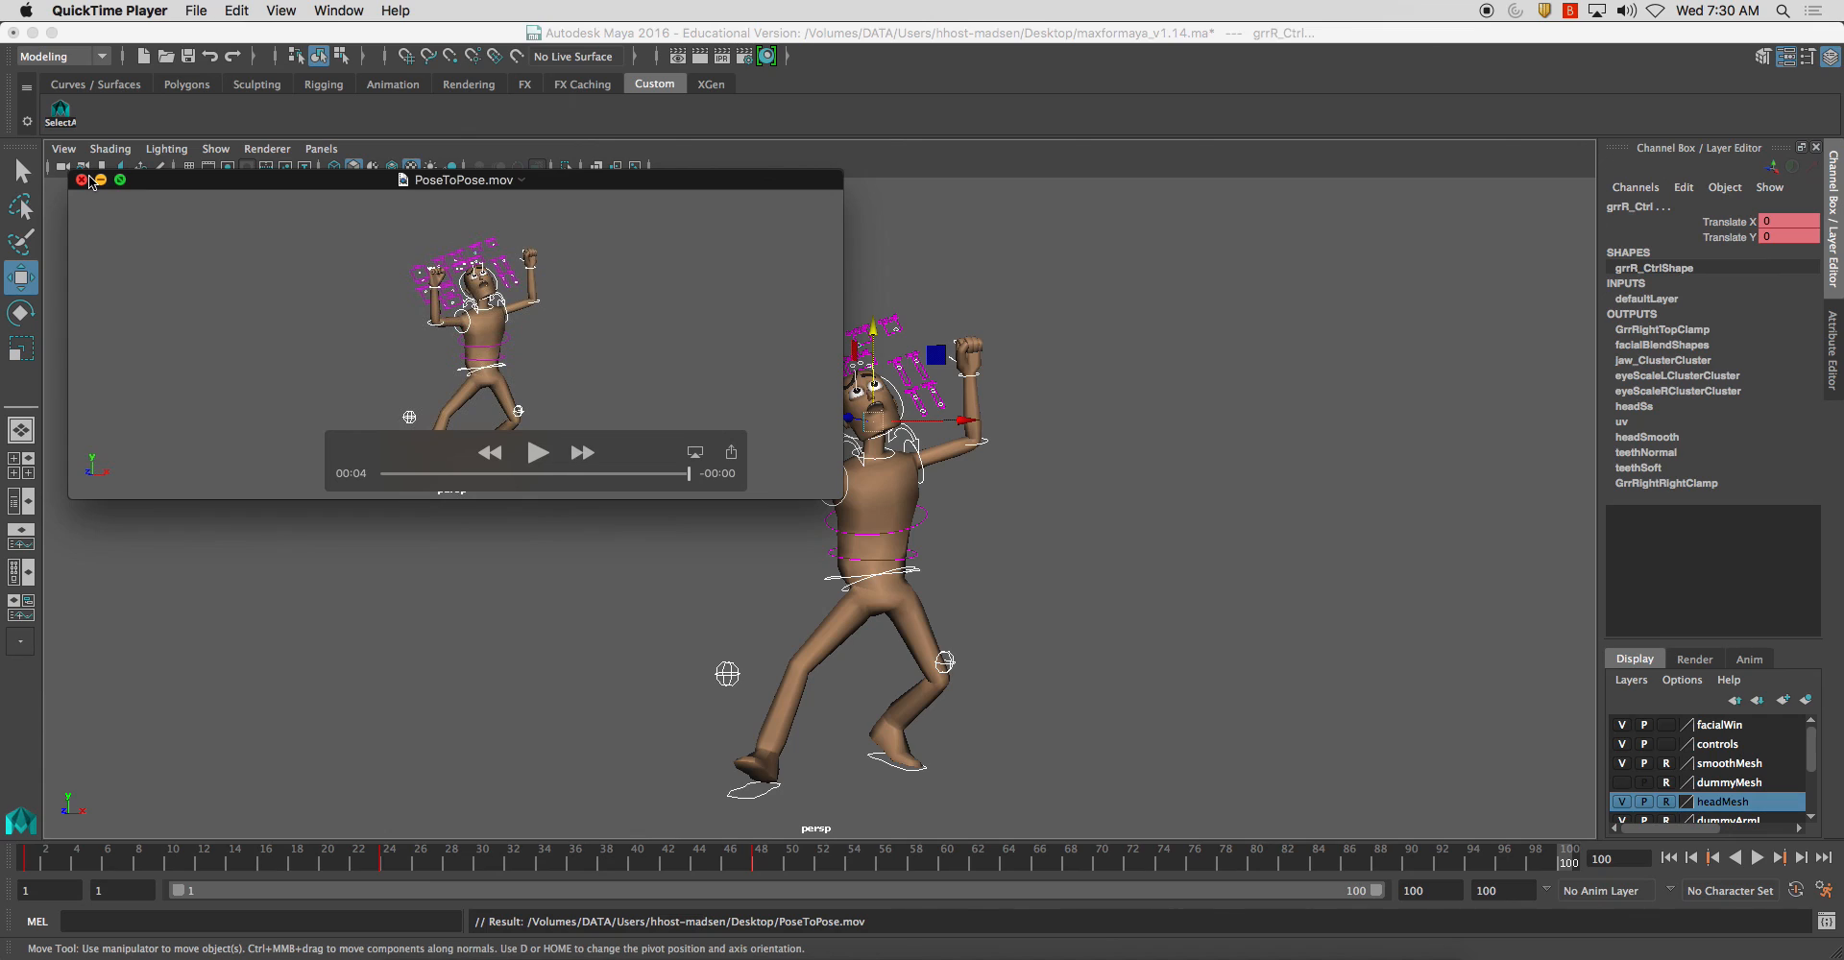